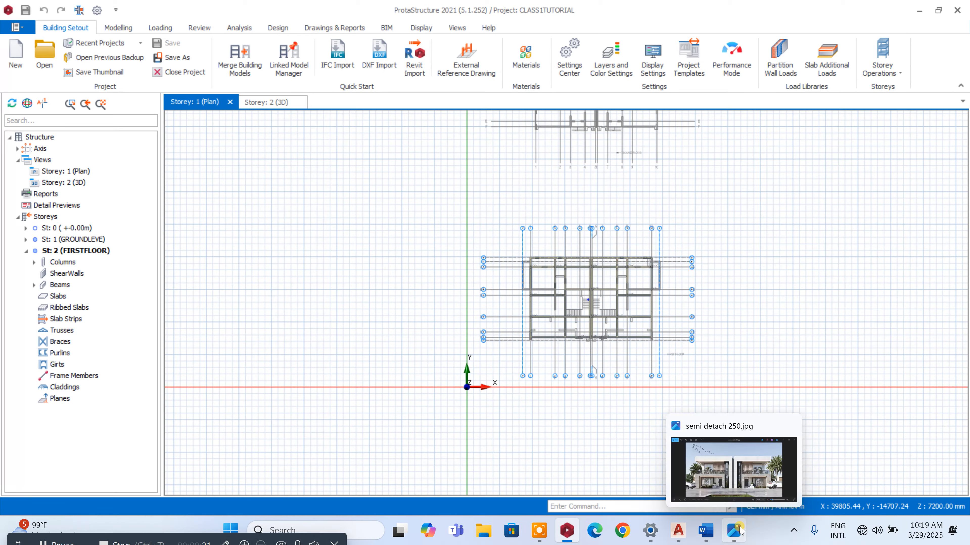
- Examine the front elevation of the twin house in the semi detach 250.jpg rendering, especially its roof and balcony projections
{"action": "left_click_drag", "start_coordinate": [568, 95], "coordinate": [423, 140]}
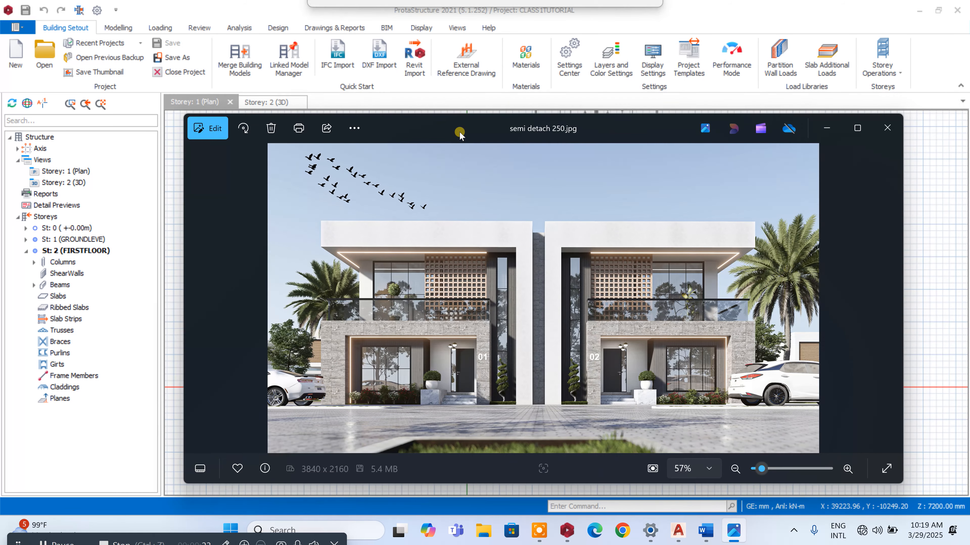
{"action": "scroll", "coordinate": [533, 287], "scroll_direction": "up", "scroll_amount": 3}
{"action": "scroll", "coordinate": [533, 287], "scroll_direction": "up", "scroll_amount": 1}
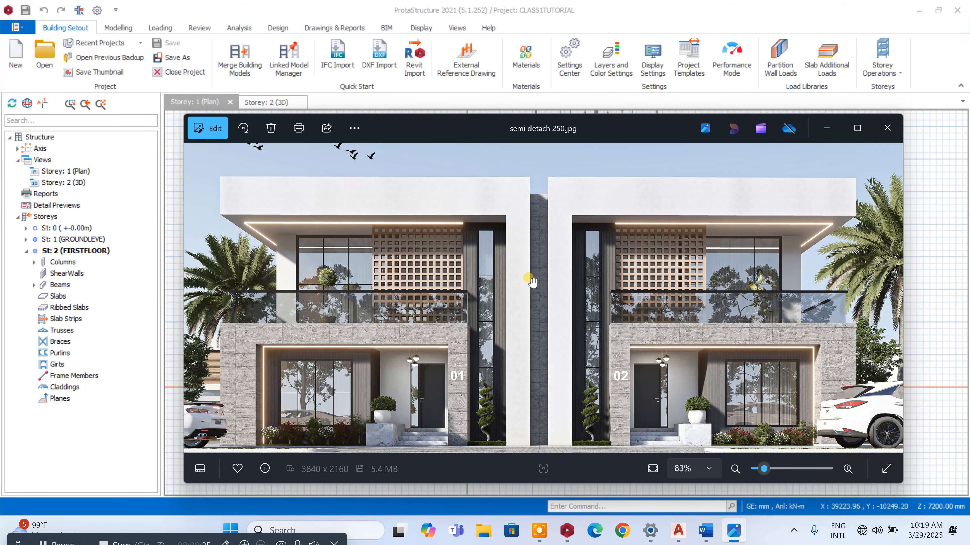
{"action": "scroll", "coordinate": [394, 240], "scroll_direction": "up", "scroll_amount": 3}
{"action": "scroll", "coordinate": [455, 206], "scroll_direction": "down", "scroll_amount": 5}
{"action": "scroll", "coordinate": [615, 312], "scroll_direction": "up", "scroll_amount": 1}
{"action": "scroll", "coordinate": [614, 312], "scroll_direction": "up", "scroll_amount": 2}
{"action": "scroll", "coordinate": [649, 309], "scroll_direction": "down", "scroll_amount": 3}
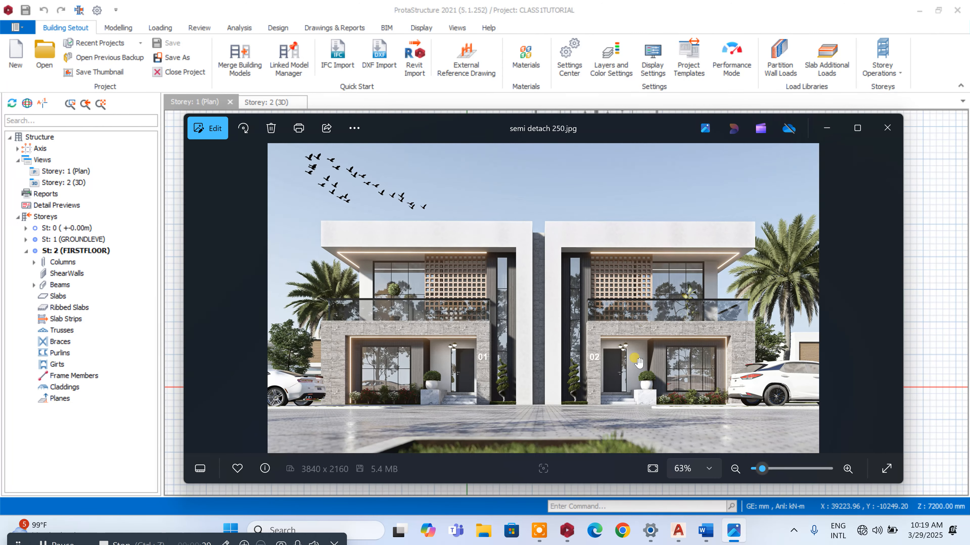
{"action": "scroll", "coordinate": [697, 306], "scroll_direction": "up", "scroll_amount": 3}
{"action": "scroll", "coordinate": [727, 251], "scroll_direction": "up", "scroll_amount": 1}
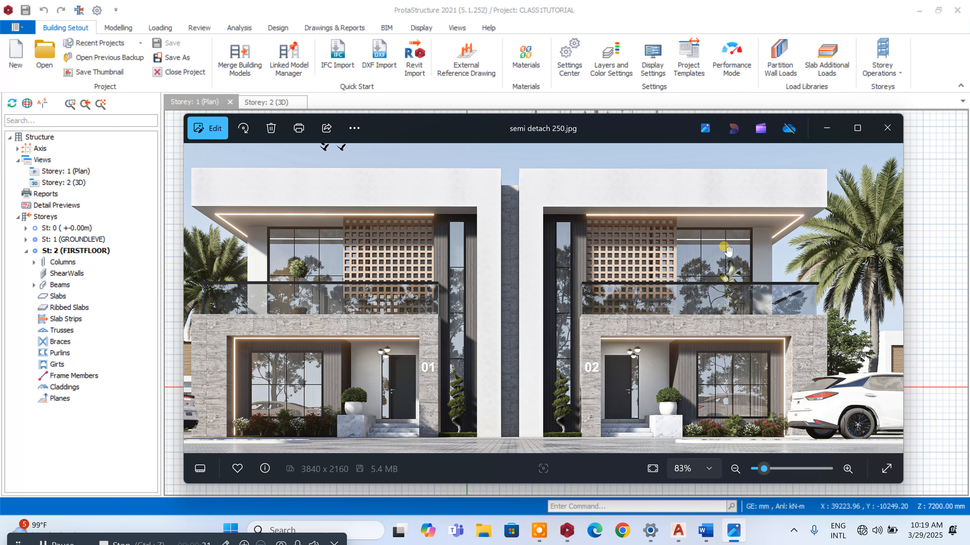
{"action": "left_click", "coordinate": [824, 129]}
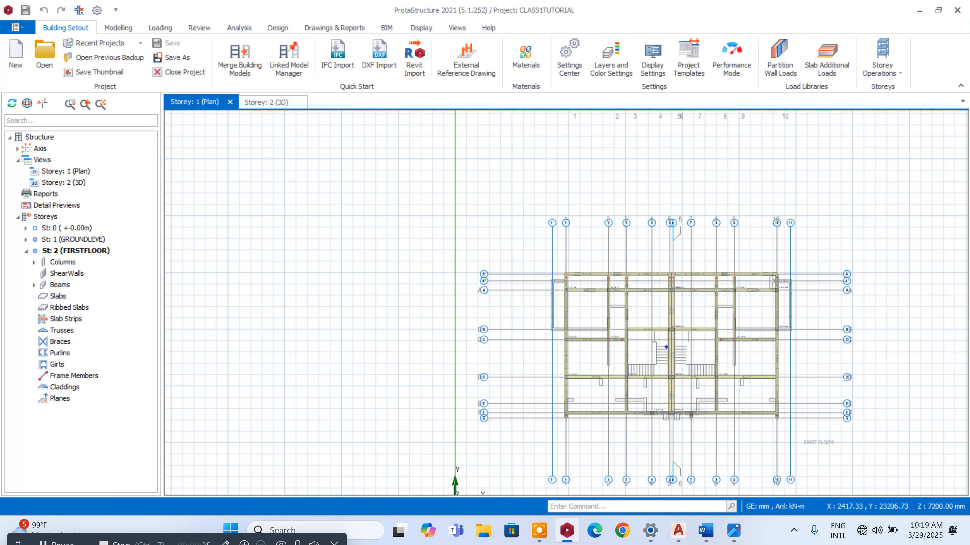
- Tile the plan and 3D views side by side and inspect the structural frame from the front
{"action": "left_click", "coordinate": [457, 27]}
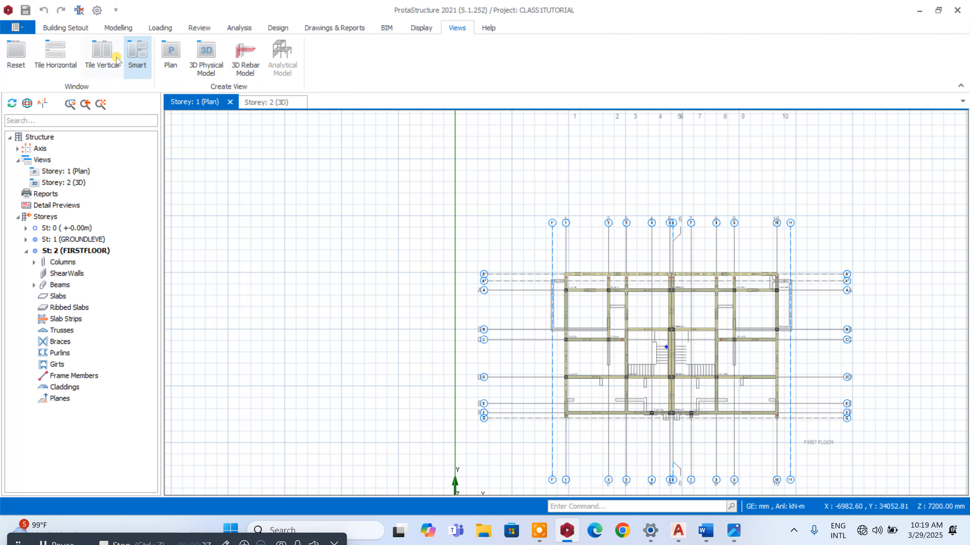
{"action": "left_click", "coordinate": [107, 55]}
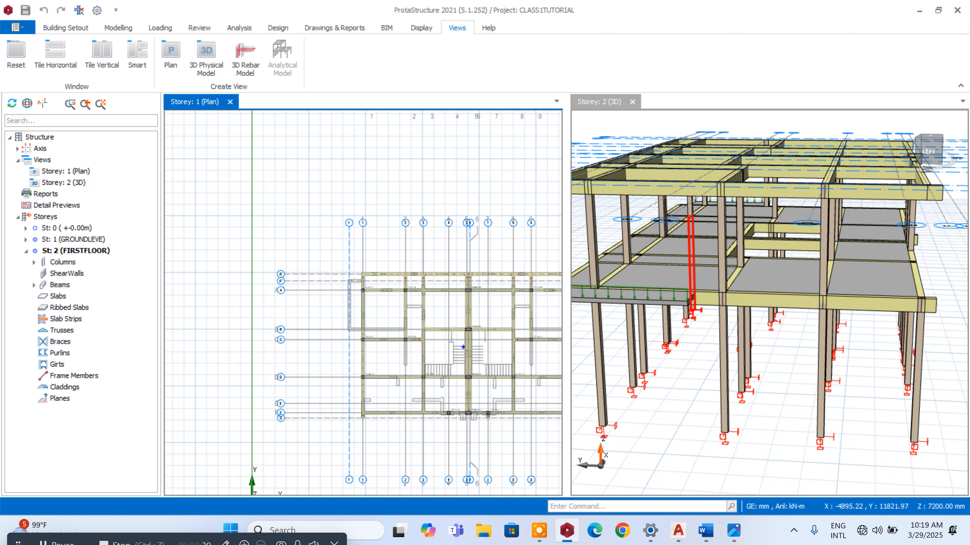
{"action": "scroll", "coordinate": [873, 385], "scroll_direction": "down", "scroll_amount": 3}
{"action": "mouse_move", "coordinate": [877, 388]}
{"action": "middle_mouse_down"}
{"action": "mouse_move", "coordinate": [848, 380]}
{"action": "mouse_move", "coordinate": [888, 371]}
{"action": "mouse_move", "coordinate": [859, 397]}
{"action": "mouse_move", "coordinate": [808, 364]}
{"action": "mouse_move", "coordinate": [798, 321]}
{"action": "middle_mouse_up"}
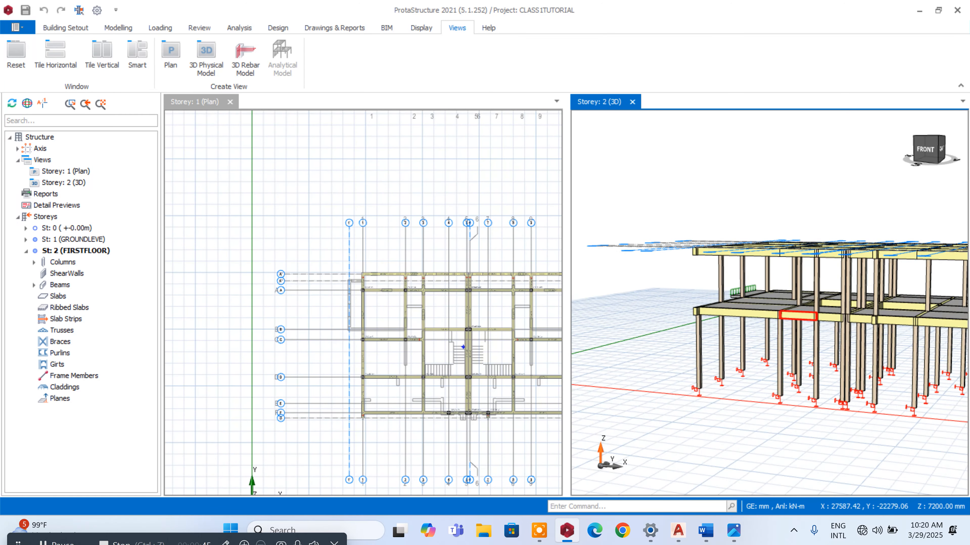
- Compare the rendering's roof and balcony projections with the beams and slabs of the 3D structural frame from several angles
{"action": "left_click", "coordinate": [733, 534]}
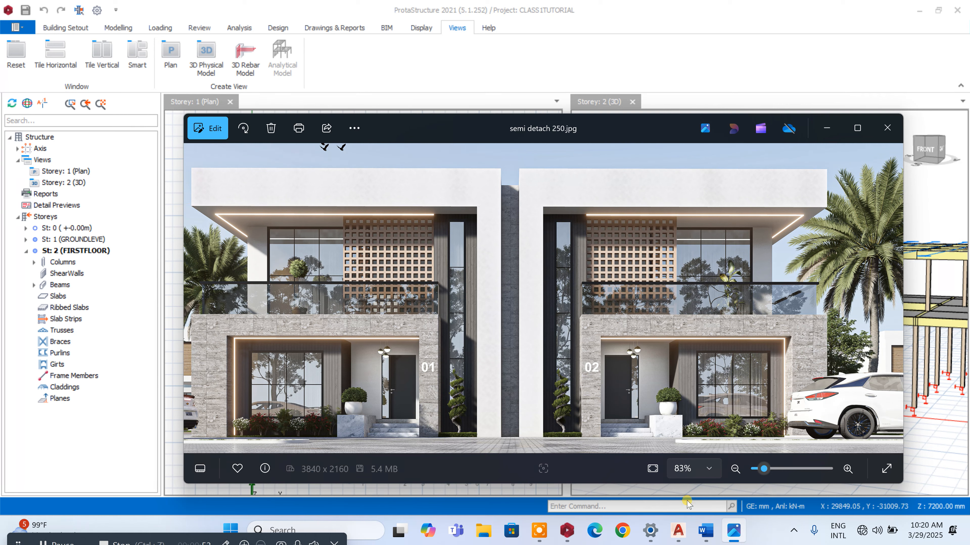
{"action": "left_click", "coordinate": [573, 529]}
{"action": "scroll", "coordinate": [733, 347], "scroll_direction": "down", "scroll_amount": 3}
{"action": "middle_click_drag", "start_coordinate": [737, 353], "coordinate": [820, 298]}
{"action": "middle_click_drag", "start_coordinate": [790, 433], "coordinate": [874, 443]}
{"action": "scroll", "coordinate": [721, 357], "scroll_direction": "up", "scroll_amount": 1}
{"action": "scroll", "coordinate": [722, 365], "scroll_direction": "down", "scroll_amount": 2}
{"action": "scroll", "coordinate": [764, 343], "scroll_direction": "up", "scroll_amount": 3}
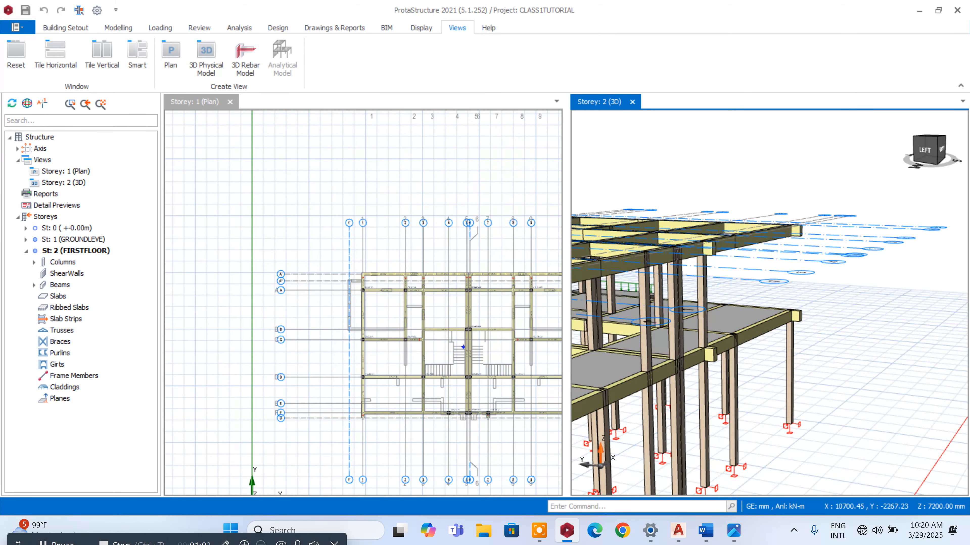
{"action": "scroll", "coordinate": [813, 319], "scroll_direction": "up", "scroll_amount": 2}
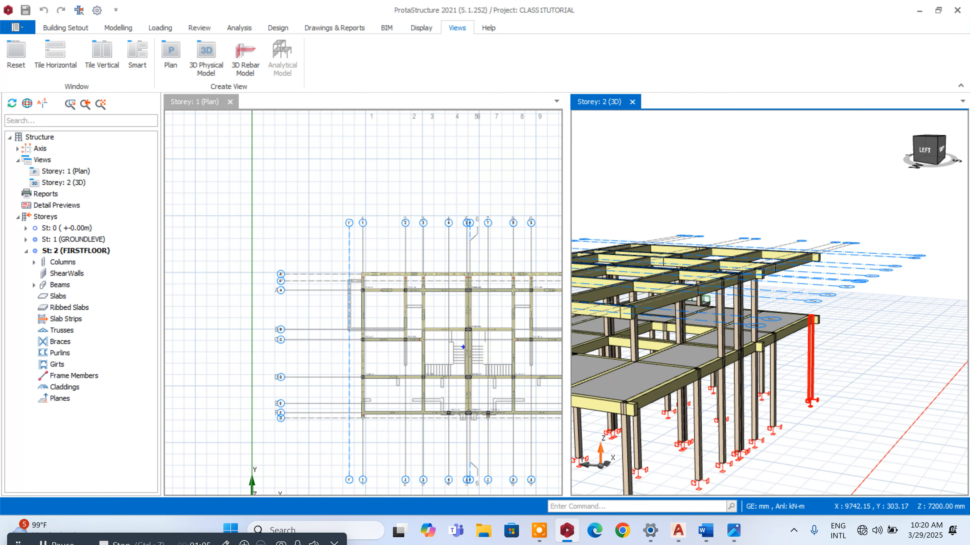
{"action": "scroll", "coordinate": [812, 320], "scroll_direction": "down", "scroll_amount": 2}
{"action": "mouse_move", "coordinate": [806, 418]}
{"action": "middle_mouse_down"}
{"action": "mouse_move", "coordinate": [894, 417]}
{"action": "mouse_move", "coordinate": [762, 401]}
{"action": "mouse_move", "coordinate": [758, 420]}
{"action": "mouse_move", "coordinate": [820, 430]}
{"action": "middle_mouse_up"}
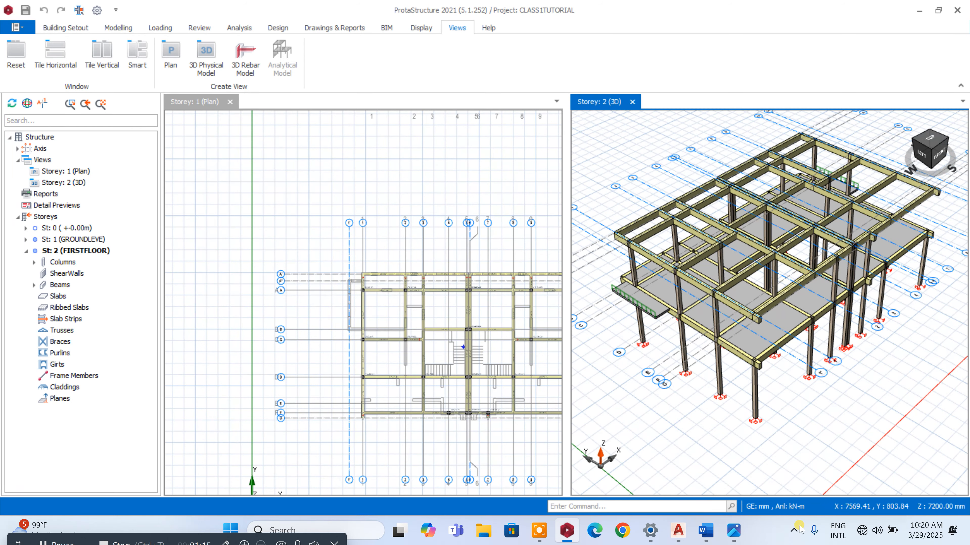
{"action": "left_click", "coordinate": [735, 531]}
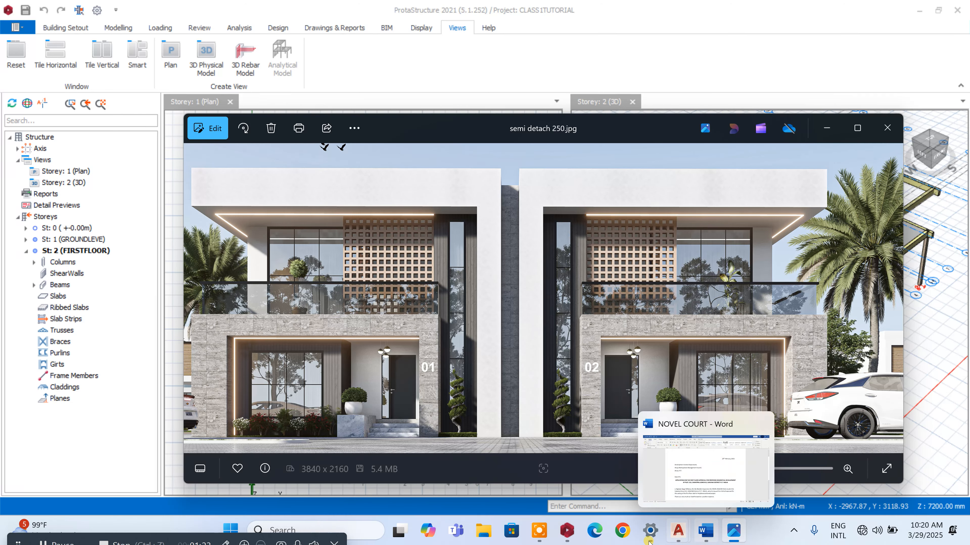
{"action": "left_click", "coordinate": [568, 531]}
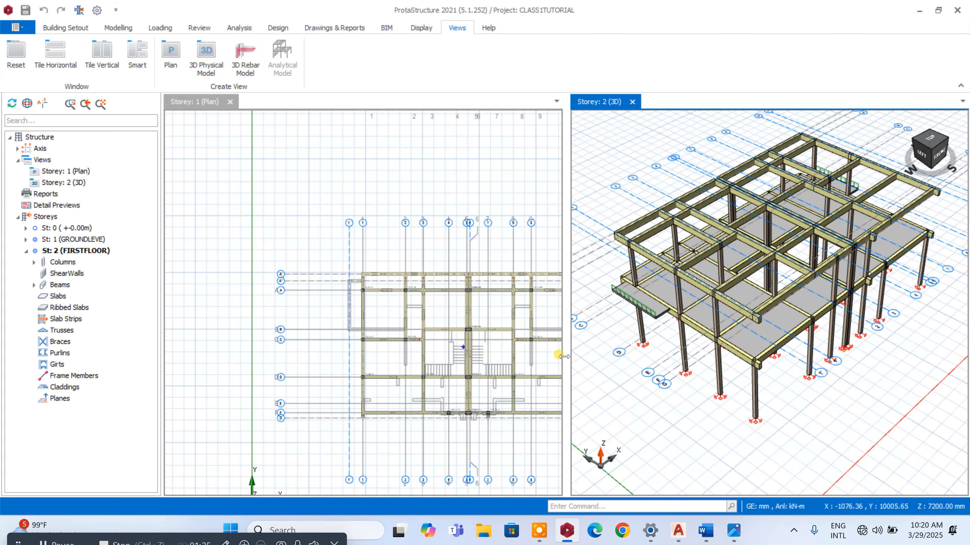
- Close the 3D view and inspect the FIRSTFLOOR beam layout in the remaining plan view
{"action": "left_click", "coordinate": [632, 103]}
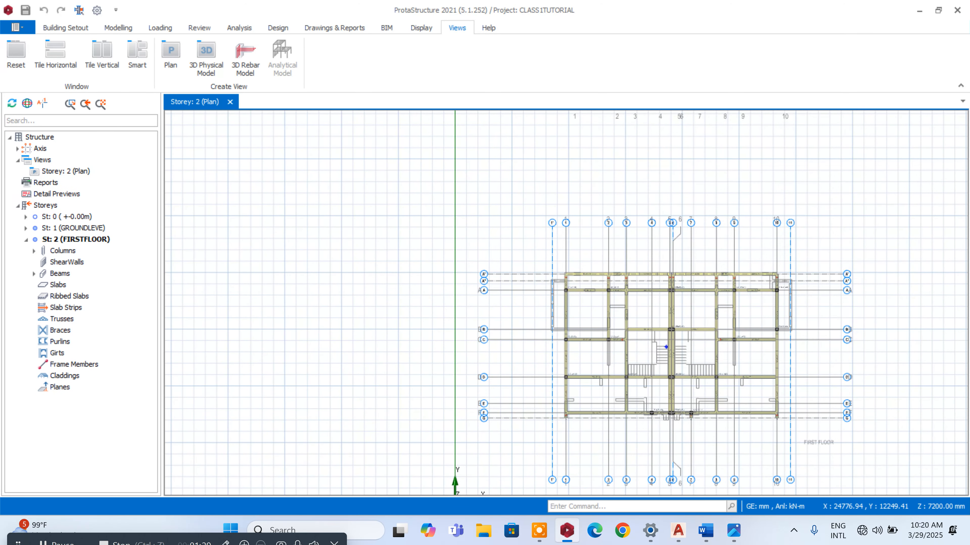
{"action": "scroll", "coordinate": [736, 361], "scroll_direction": "up", "scroll_amount": 4}
{"action": "scroll", "coordinate": [374, 168], "scroll_direction": "up", "scroll_amount": 3}
{"action": "scroll", "coordinate": [395, 170], "scroll_direction": "down", "scroll_amount": 2}
{"action": "scroll", "coordinate": [315, 210], "scroll_direction": "up", "scroll_amount": 1}
{"action": "scroll", "coordinate": [772, 429], "scroll_direction": "down", "scroll_amount": 3}
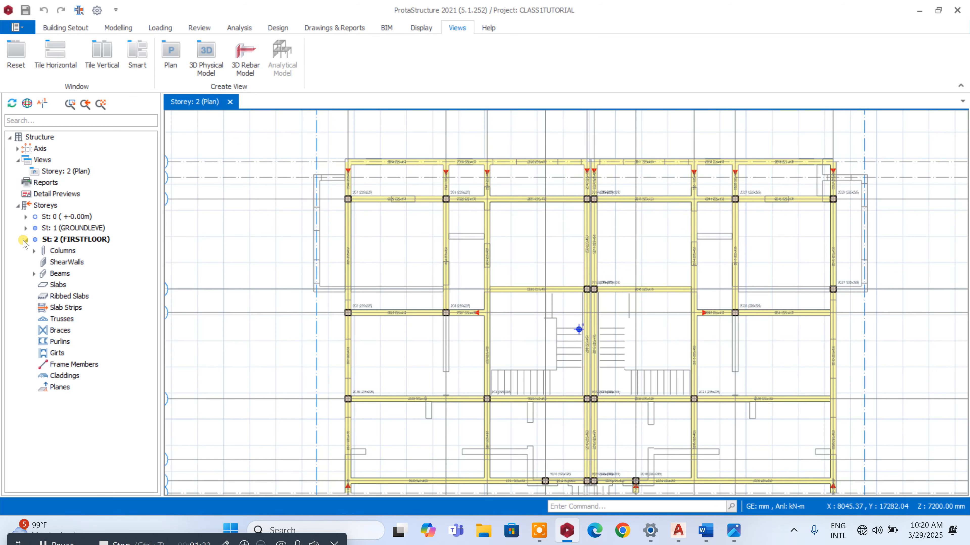
- Display the St: 1 (GROUNDLEVE) plan and examine its side cantilever slabs, checking them against the house rendering
{"action": "left_click", "coordinate": [61, 228]}
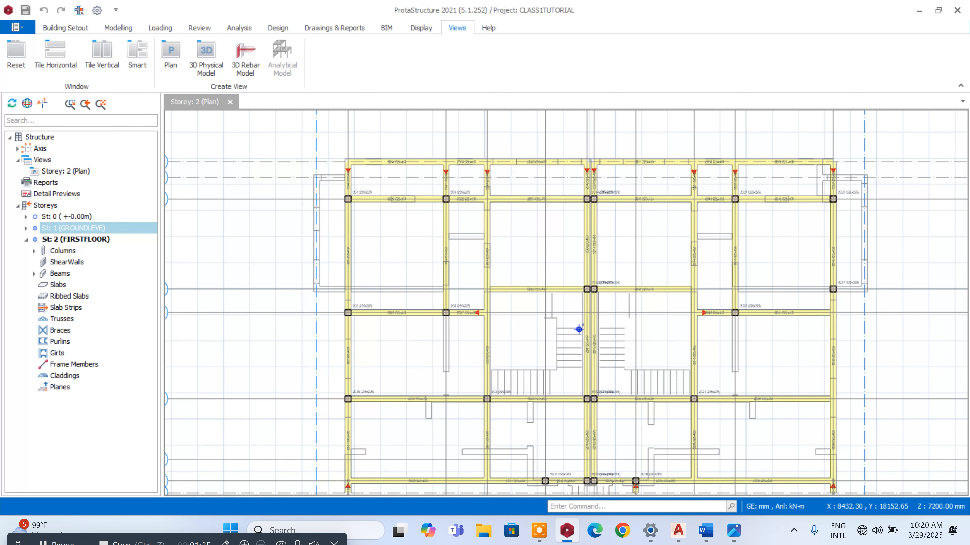
{"action": "double_click", "coordinate": [107, 229]}
{"action": "scroll", "coordinate": [316, 199], "scroll_direction": "up", "scroll_amount": 6}
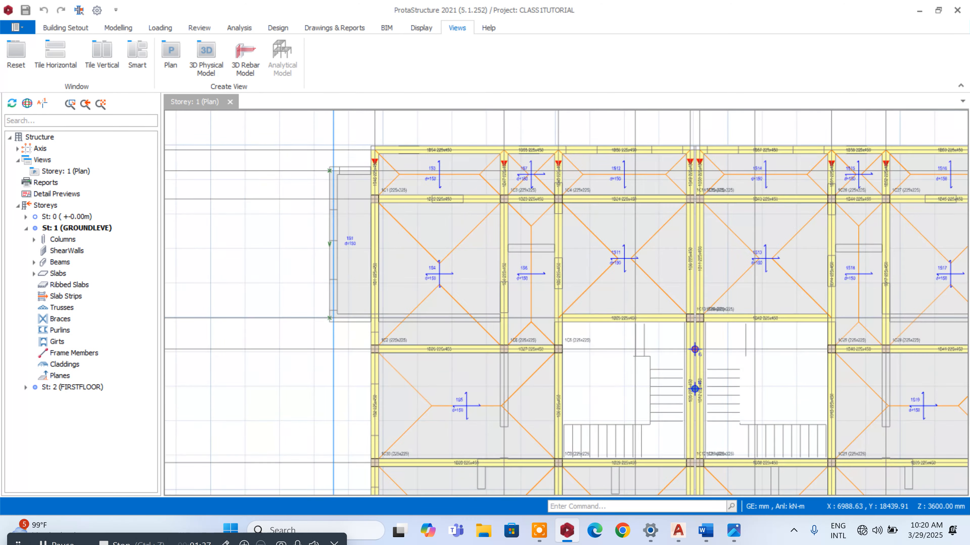
{"action": "scroll", "coordinate": [317, 198], "scroll_direction": "down", "scroll_amount": 6}
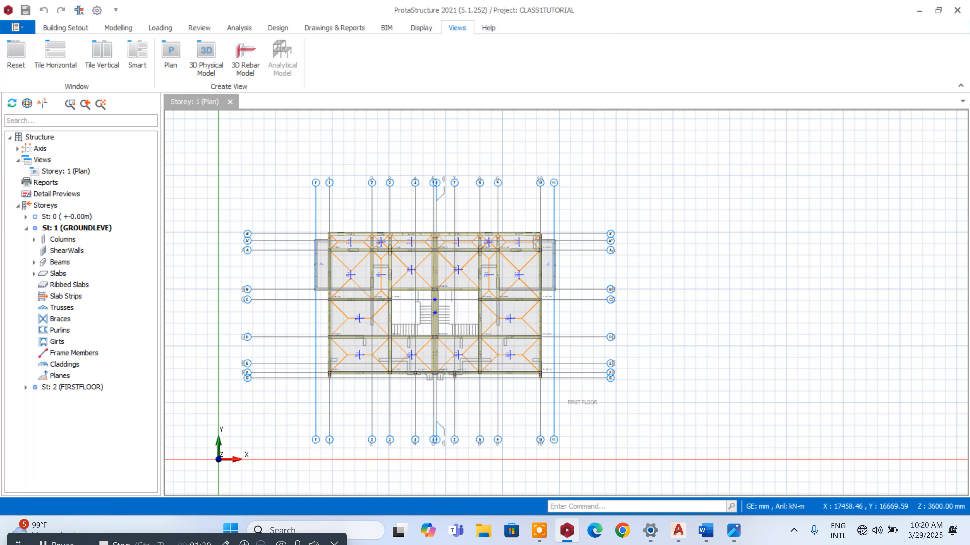
{"action": "scroll", "coordinate": [535, 275], "scroll_direction": "up", "scroll_amount": 4}
{"action": "left_click", "coordinate": [569, 285]}
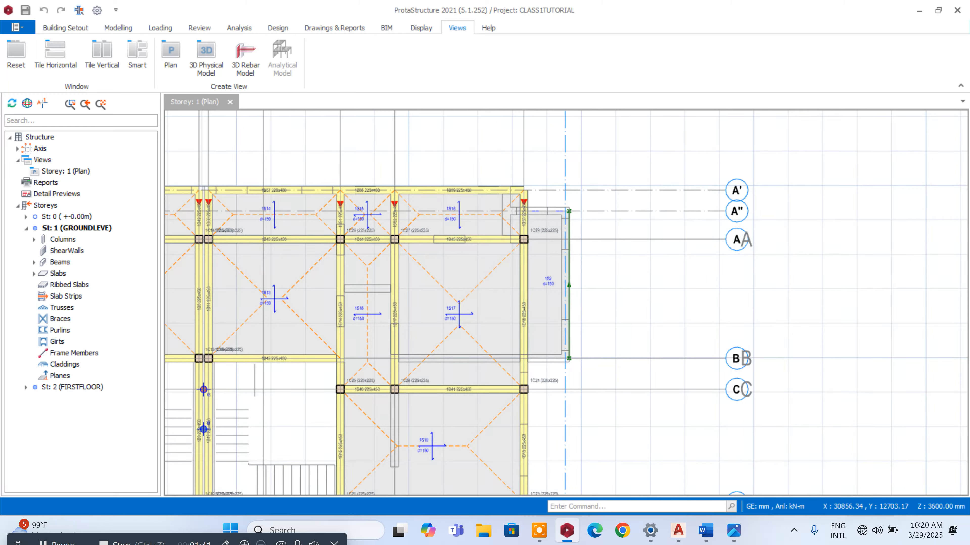
{"action": "left_click", "coordinate": [565, 535]}
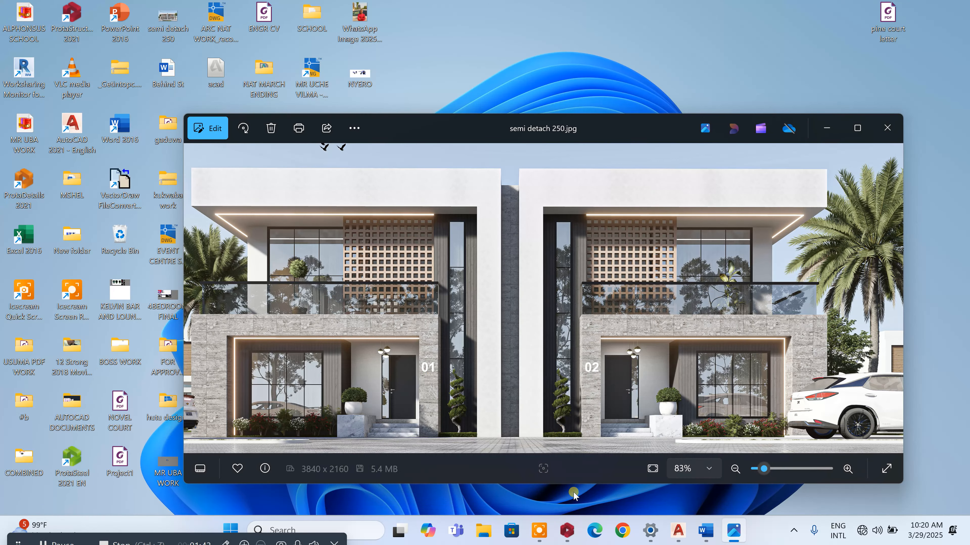
{"action": "left_click", "coordinate": [568, 532]}
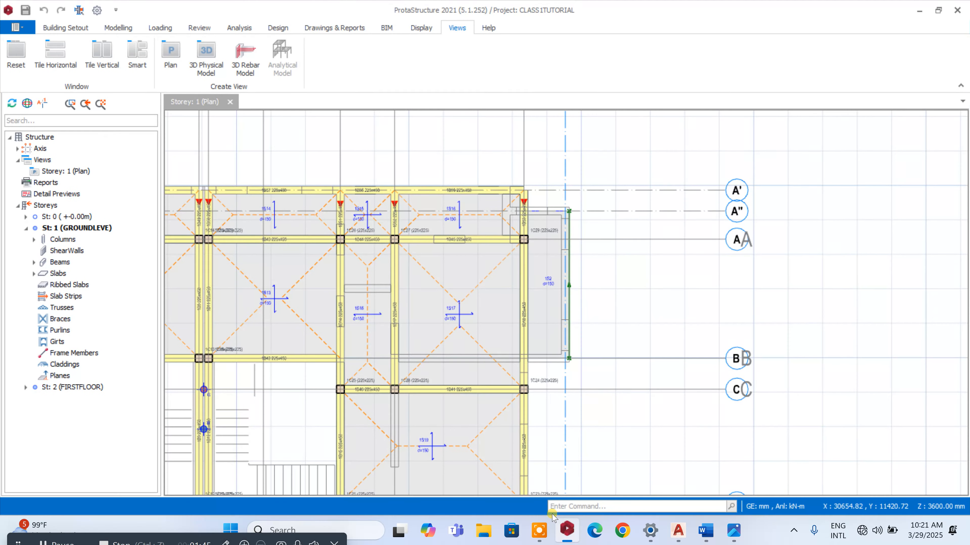
- Make St: 2 (FIRSTFLOOR) the active storey in the plan view
{"action": "double_click", "coordinate": [58, 389]}
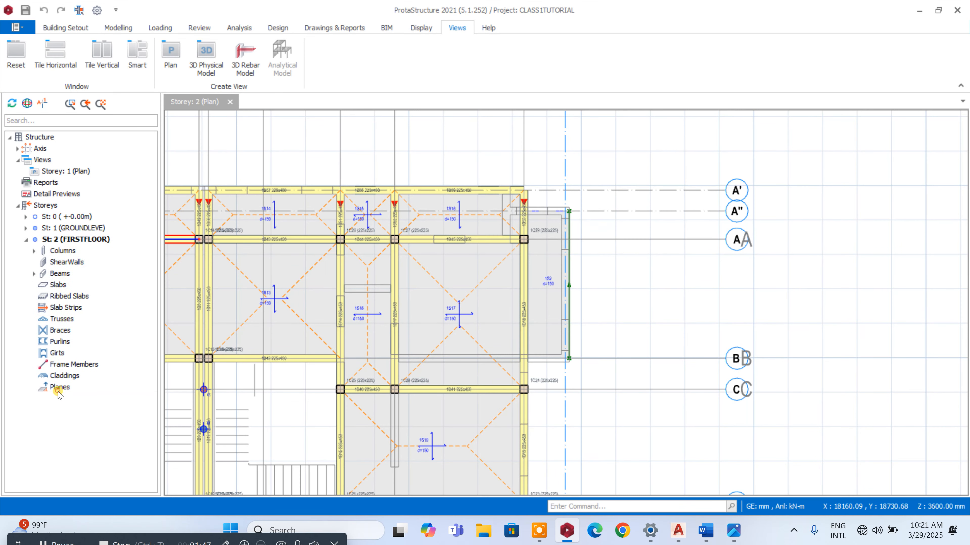
{"action": "left_click", "coordinate": [100, 240]}
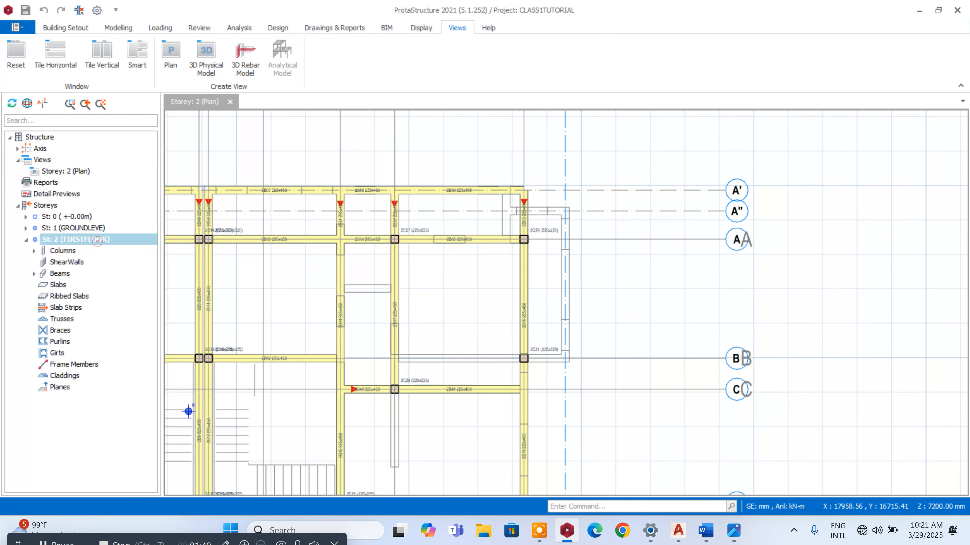
{"action": "scroll", "coordinate": [463, 213], "scroll_direction": "down", "scroll_amount": 4}
{"action": "scroll", "coordinate": [224, 212], "scroll_direction": "up", "scroll_amount": 6}
- Draw 225x450 mm beams around the projection beside axis 1: along A" and B between axes 1' and 1, and along 1' between A" and B
{"action": "right_click", "coordinate": [470, 216]}
{"action": "left_click", "coordinate": [519, 44]}
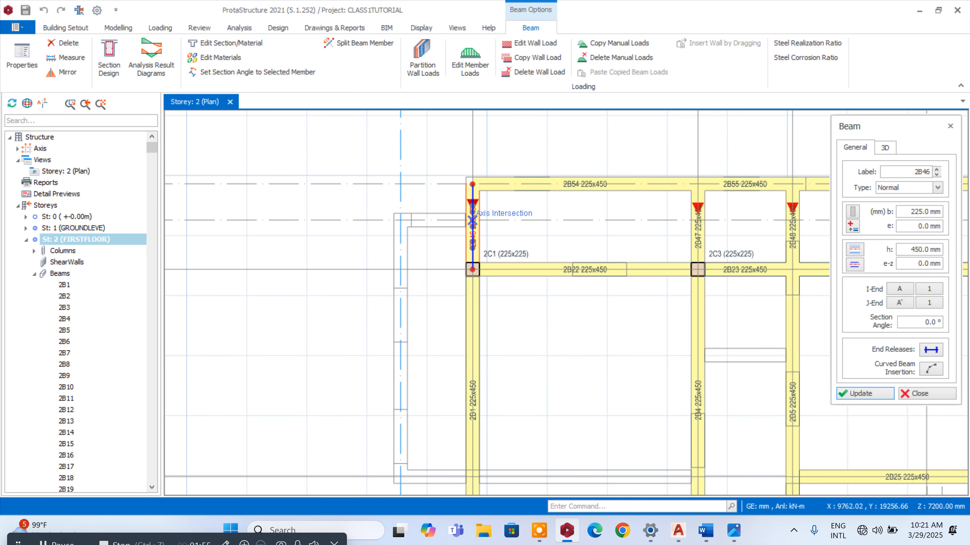
{"action": "left_click", "coordinate": [403, 220]}
{"action": "scroll", "coordinate": [398, 179], "scroll_direction": "down", "scroll_amount": 2}
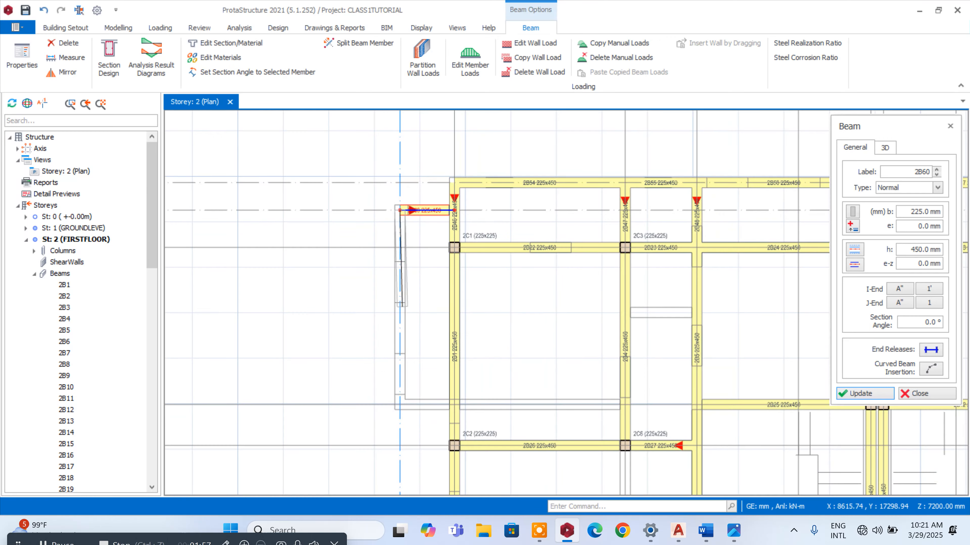
{"action": "left_click", "coordinate": [399, 404]}
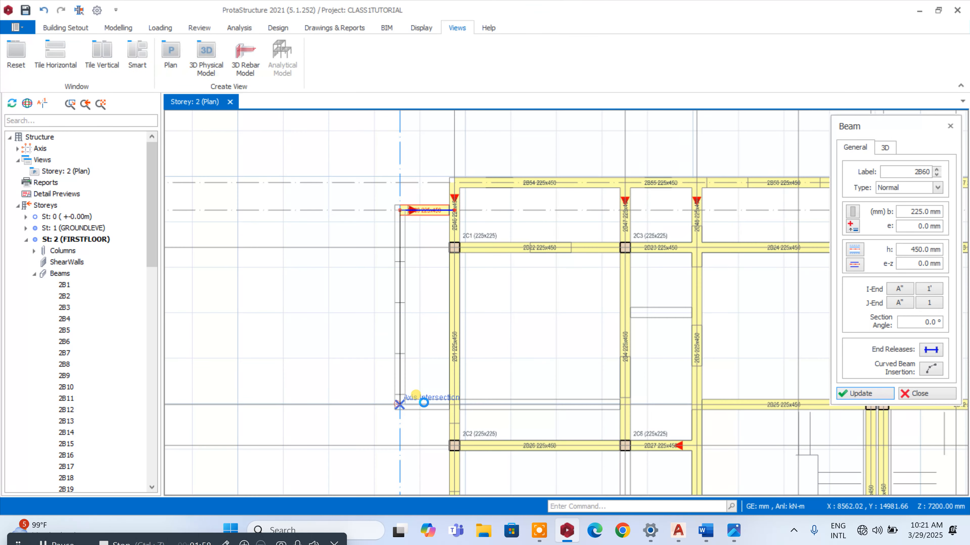
{"action": "left_click", "coordinate": [452, 405]}
- Draw 225x450 mm beams around the opposite projection: along A" and B between axes 10 and 11, and along axis 11 between A" and B
{"action": "scroll", "coordinate": [403, 308], "scroll_direction": "down", "scroll_amount": 4}
{"action": "scroll", "coordinate": [632, 302], "scroll_direction": "up", "scroll_amount": 5}
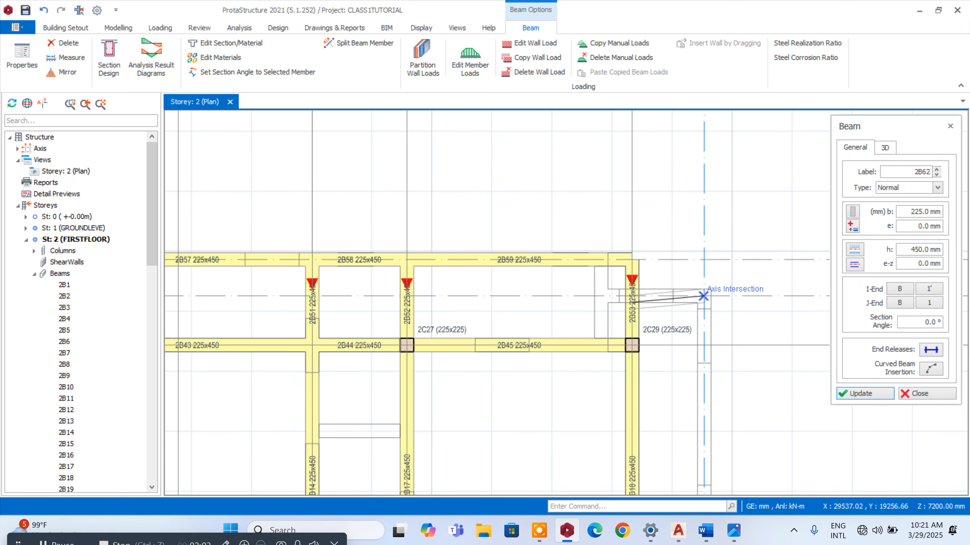
{"action": "scroll", "coordinate": [629, 302], "scroll_direction": "up", "scroll_amount": 3}
{"action": "left_click", "coordinate": [625, 301]}
{"action": "scroll", "coordinate": [775, 277], "scroll_direction": "down", "scroll_amount": 2}
{"action": "left_click", "coordinate": [775, 277]}
{"action": "scroll", "coordinate": [775, 277], "scroll_direction": "down", "scroll_amount": 3}
{"action": "scroll", "coordinate": [737, 303], "scroll_direction": "up", "scroll_amount": 2}
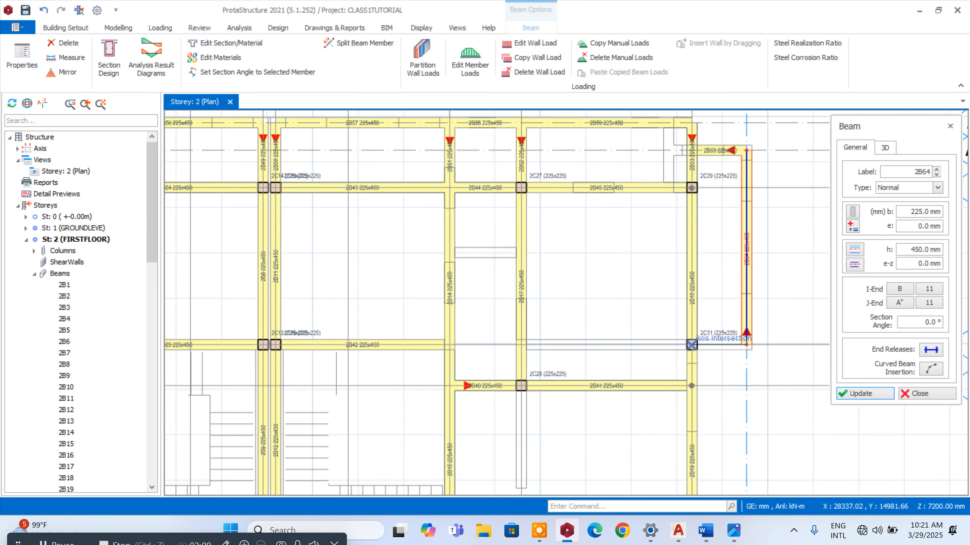
{"action": "left_click", "coordinate": [747, 345]}
{"action": "scroll", "coordinate": [692, 345], "scroll_direction": "down", "scroll_amount": 3}
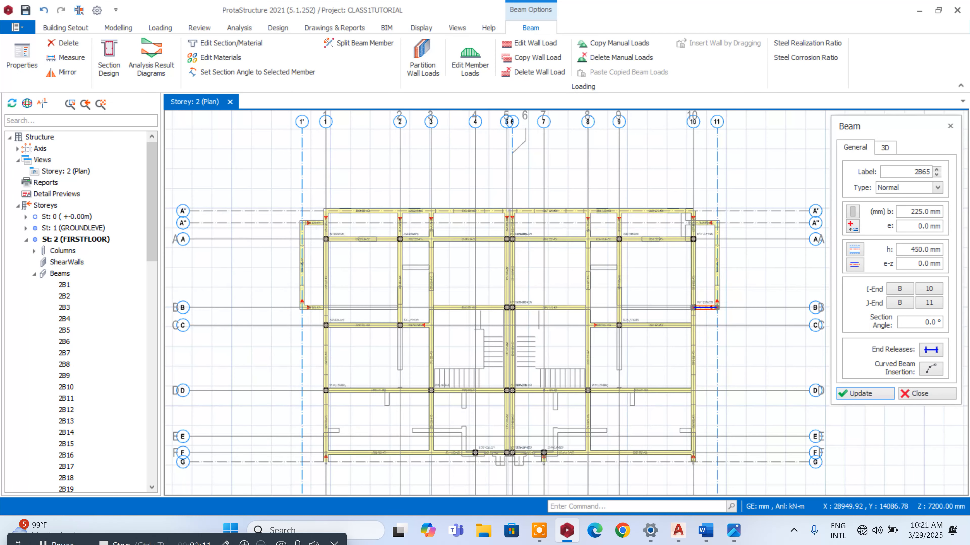
- Draw 225x450 mm beams along axes C and D, each spanning between axes 10 and 11
{"action": "scroll", "coordinate": [703, 452], "scroll_direction": "up", "scroll_amount": 2}
{"action": "scroll", "coordinate": [610, 319], "scroll_direction": "down", "scroll_amount": 3}
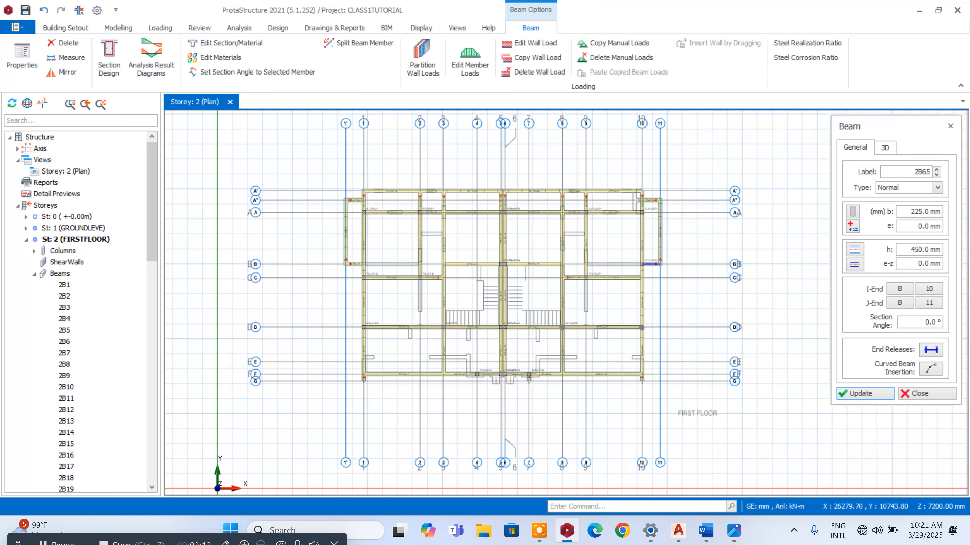
{"action": "scroll", "coordinate": [650, 372], "scroll_direction": "up", "scroll_amount": 3}
{"action": "scroll", "coordinate": [671, 173], "scroll_direction": "down", "scroll_amount": 3}
{"action": "scroll", "coordinate": [671, 188], "scroll_direction": "up", "scroll_amount": 4}
{"action": "scroll", "coordinate": [671, 189], "scroll_direction": "up", "scroll_amount": 1}
{"action": "left_click", "coordinate": [615, 231]}
{"action": "left_click", "coordinate": [677, 232]}
{"action": "scroll", "coordinate": [678, 232], "scroll_direction": "down", "scroll_amount": 3}
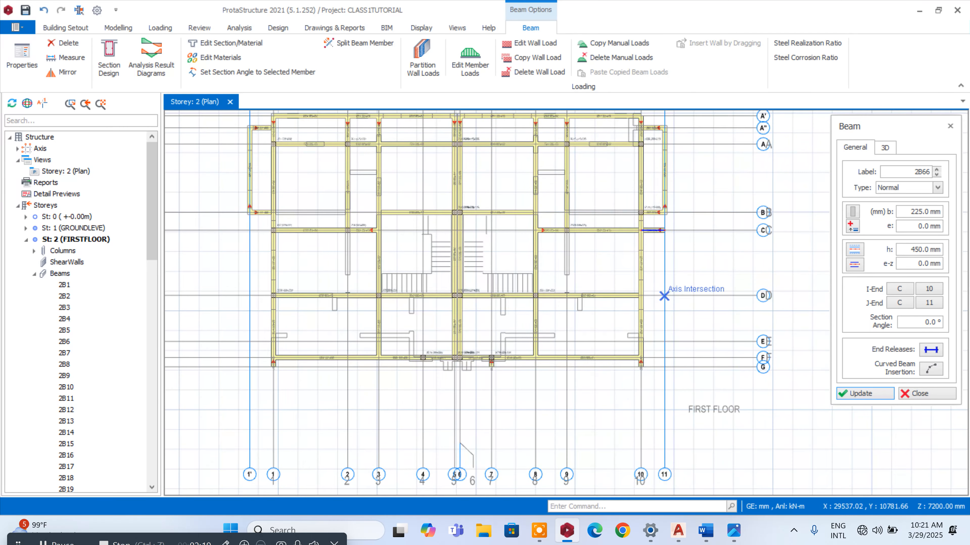
{"action": "scroll", "coordinate": [671, 302], "scroll_direction": "up", "scroll_amount": 2}
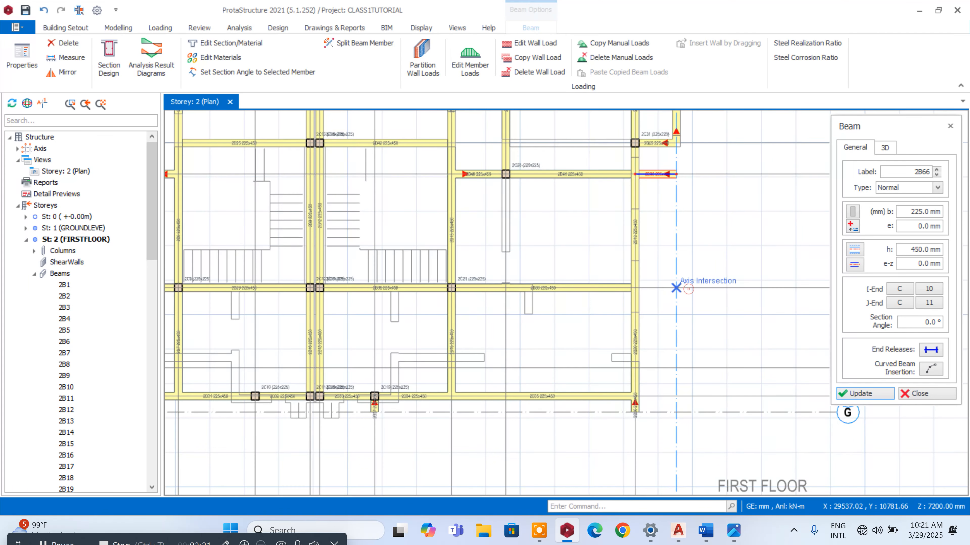
{"action": "left_click", "coordinate": [676, 288]}
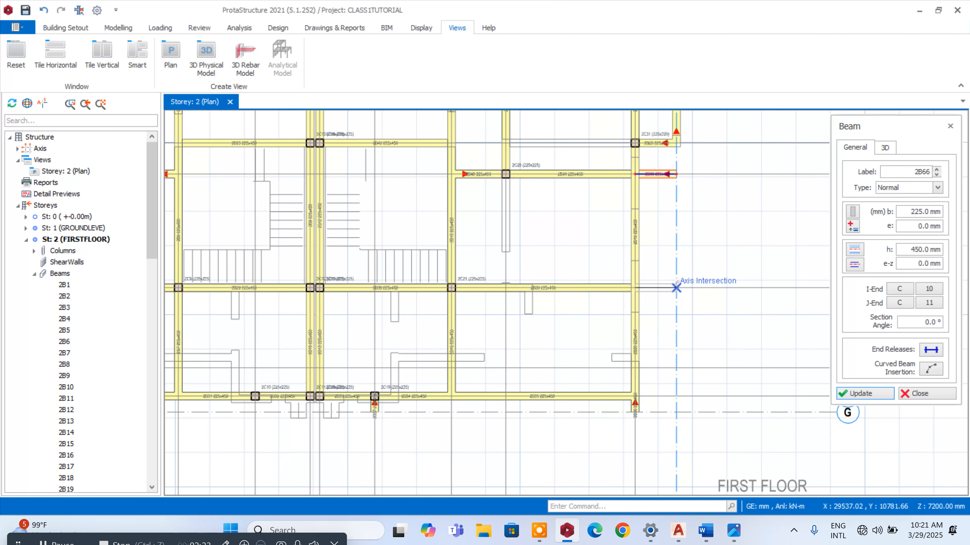
{"action": "scroll", "coordinate": [676, 287], "scroll_direction": "down", "scroll_amount": 3}
{"action": "scroll", "coordinate": [649, 393], "scroll_direction": "up", "scroll_amount": 3}
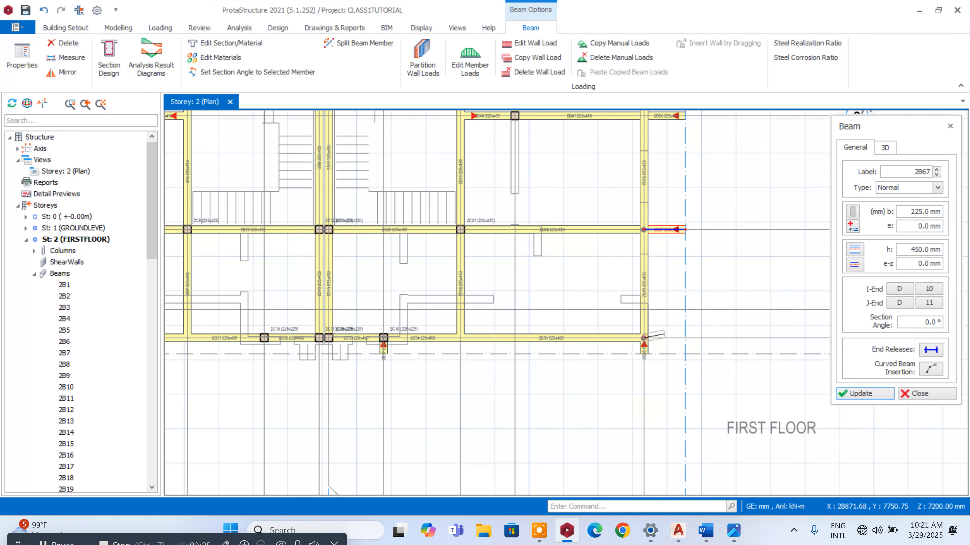
- Draw 225x450 mm beams along F between axes 10 and 11 and along axis 11 from F to B, splitting at supporting spans
{"action": "left_click", "coordinate": [685, 338]}
{"action": "scroll", "coordinate": [685, 338], "scroll_direction": "down", "scroll_amount": 3}
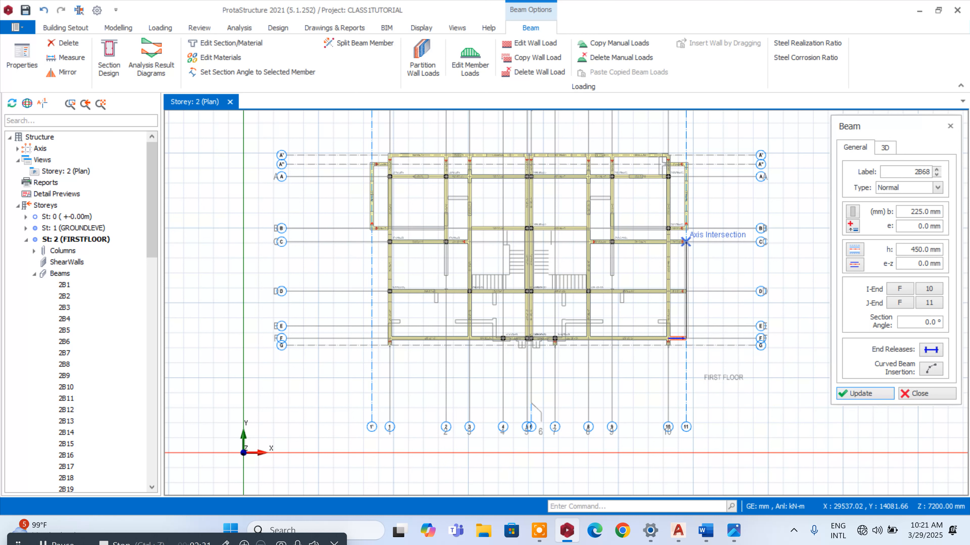
{"action": "left_click", "coordinate": [691, 228]}
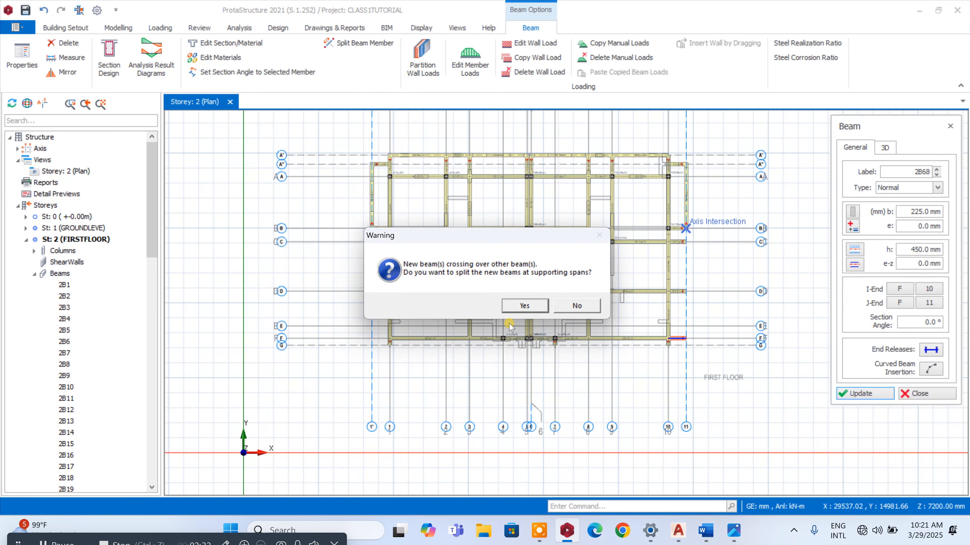
{"action": "left_click", "coordinate": [525, 306]}
- Draw 225x450 mm beams along C, D and F between axes 1' and 1, and along 1' from F to B, split at supporting spans
{"action": "scroll", "coordinate": [376, 256], "scroll_direction": "up", "scroll_amount": 1}
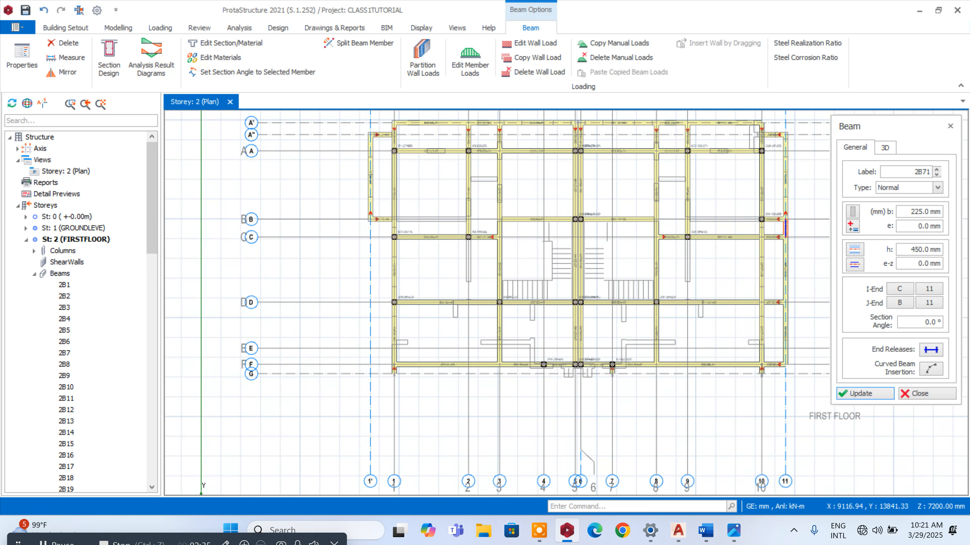
{"action": "left_click", "coordinate": [370, 237]}
{"action": "left_click", "coordinate": [370, 303]}
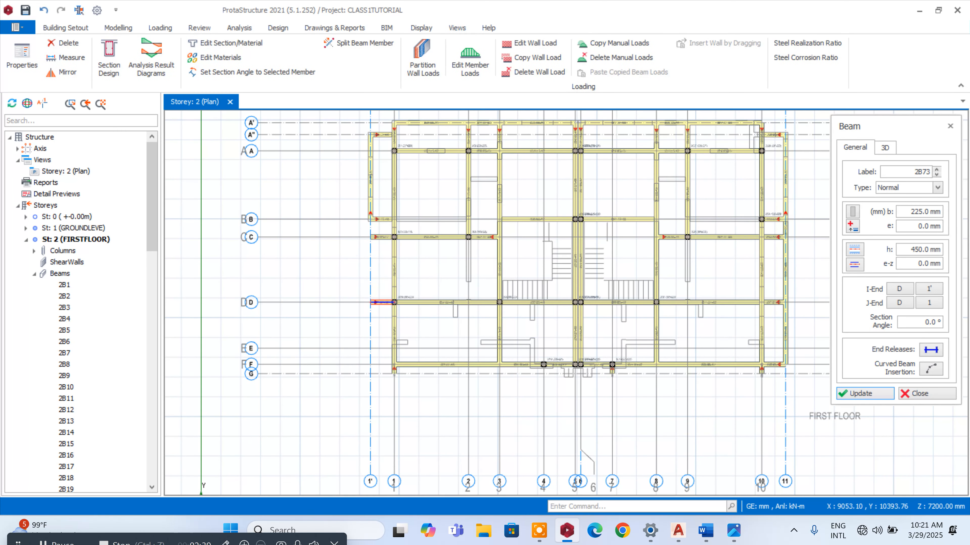
{"action": "left_click", "coordinate": [370, 365]}
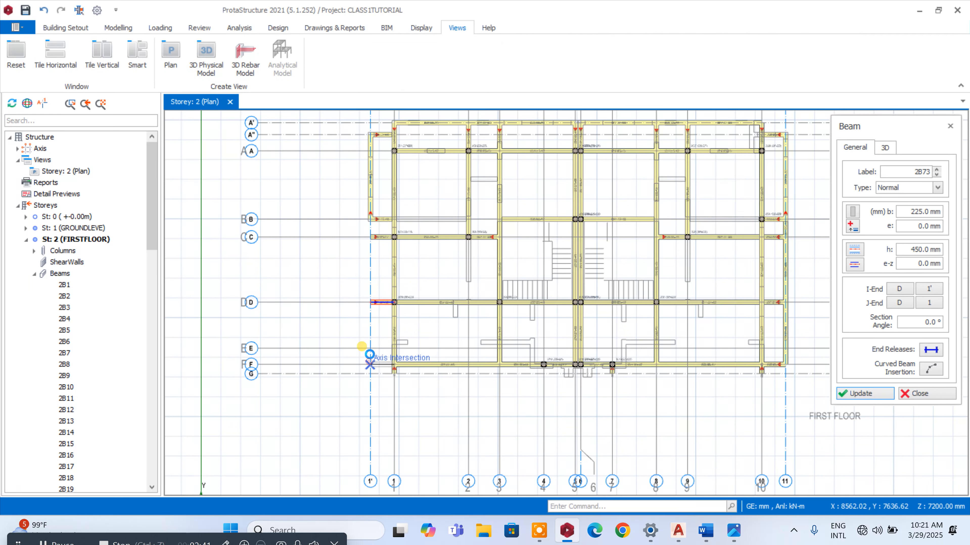
{"action": "left_click", "coordinate": [370, 220]}
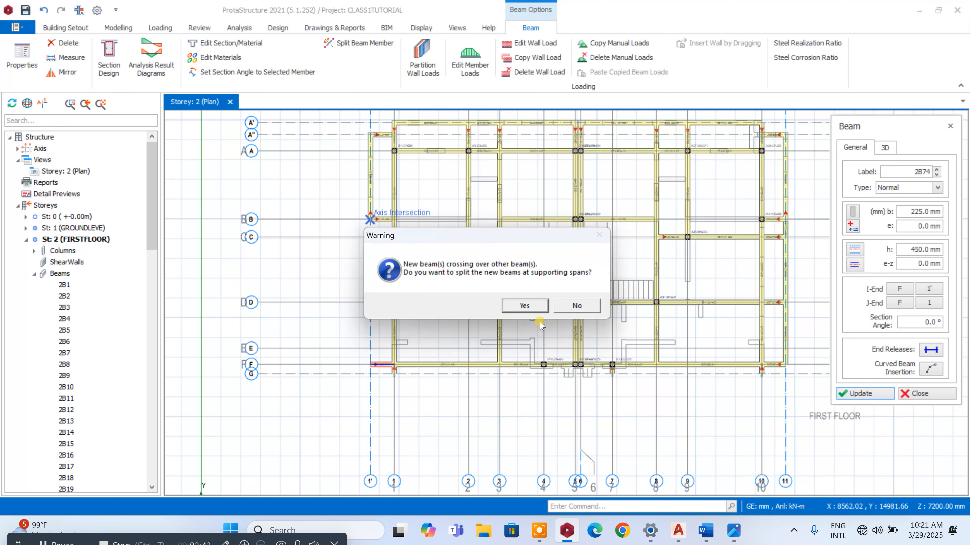
{"action": "left_click", "coordinate": [512, 304]}
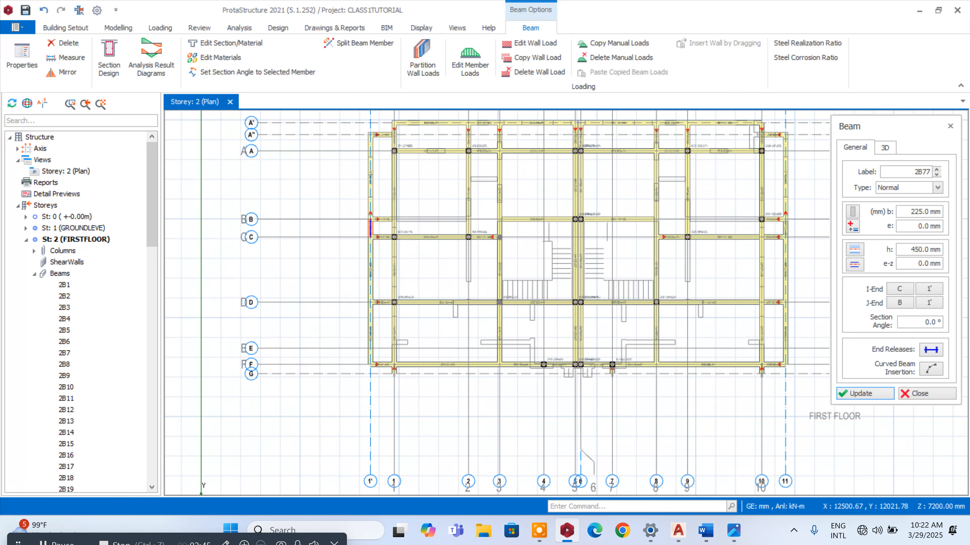
- Examine the house rendering semi detach 250.jpg in the image viewer and return to the ProtaStructure plan
{"action": "scroll", "coordinate": [440, 227], "scroll_direction": "down", "scroll_amount": 3}
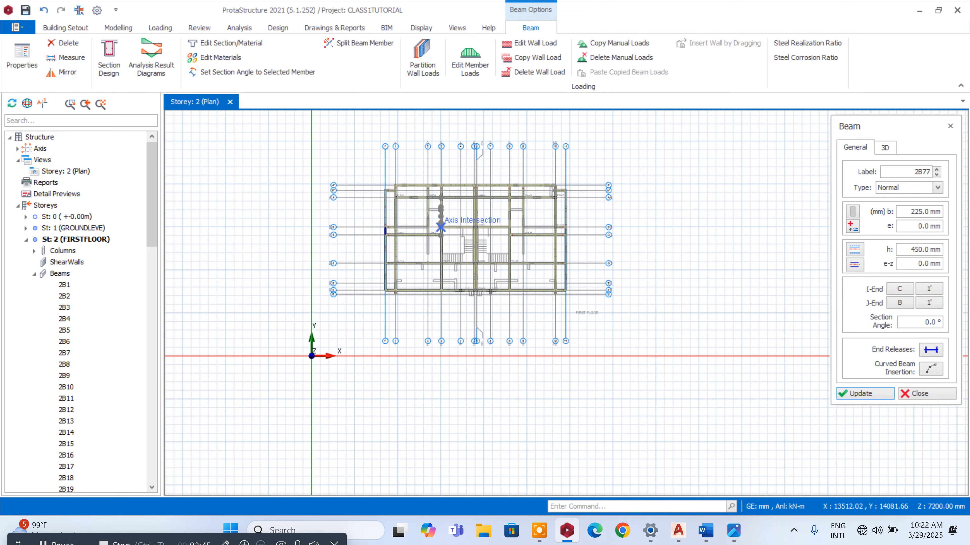
{"action": "left_click", "coordinate": [733, 530]}
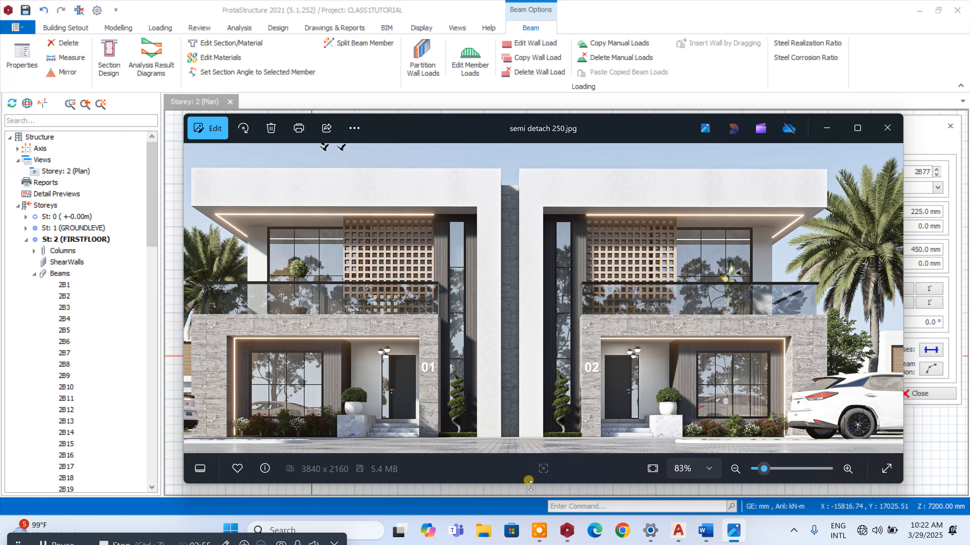
{"action": "left_click", "coordinate": [565, 530]}
{"action": "scroll", "coordinate": [453, 227], "scroll_direction": "up", "scroll_amount": 3}
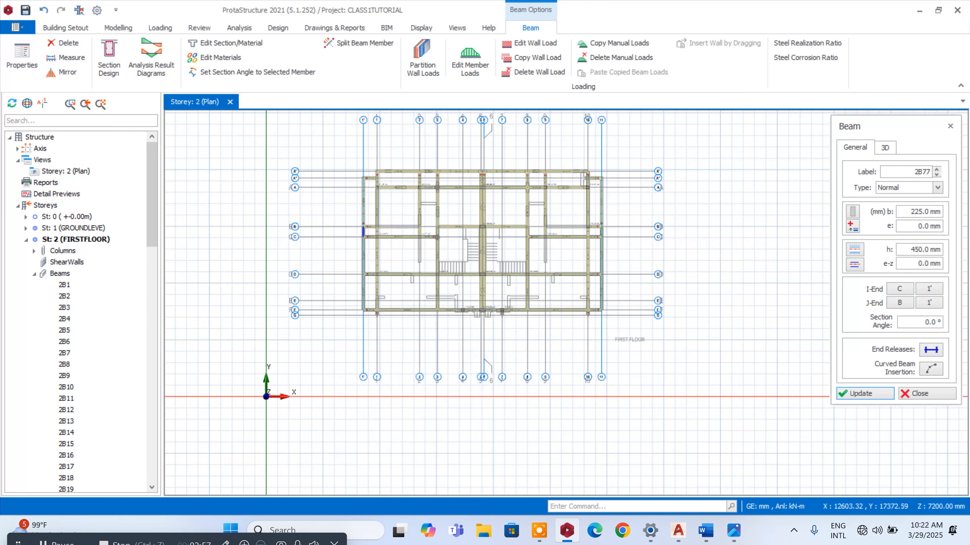
- Place a 225x225 mm column at the intersection of axes A' and 1, using the properties of the existing column at A and 2
{"action": "key", "text": "Escape"}
{"action": "scroll", "coordinate": [400, 167], "scroll_direction": "up", "scroll_amount": 3}
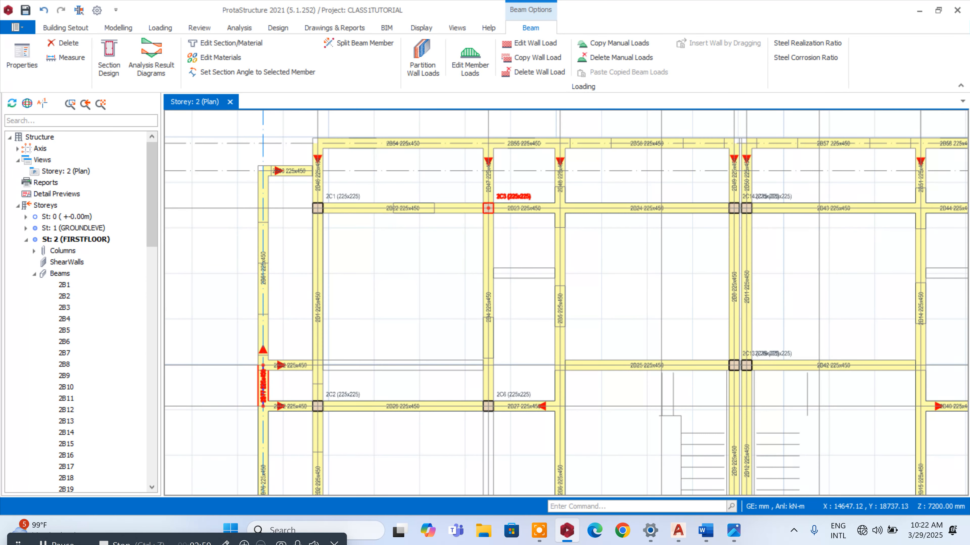
{"action": "right_click", "coordinate": [520, 194]}
{"action": "left_click", "coordinate": [546, 75]}
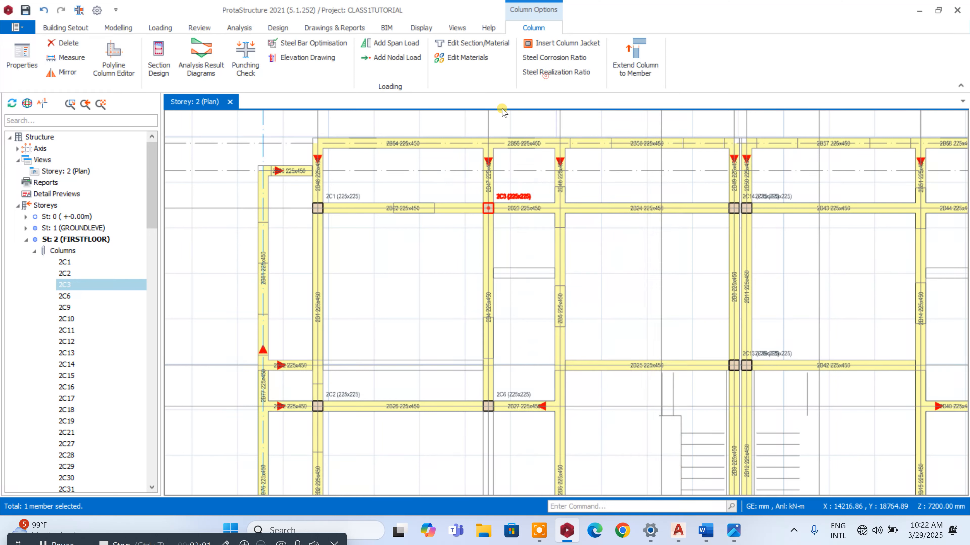
{"action": "left_click", "coordinate": [305, 140]}
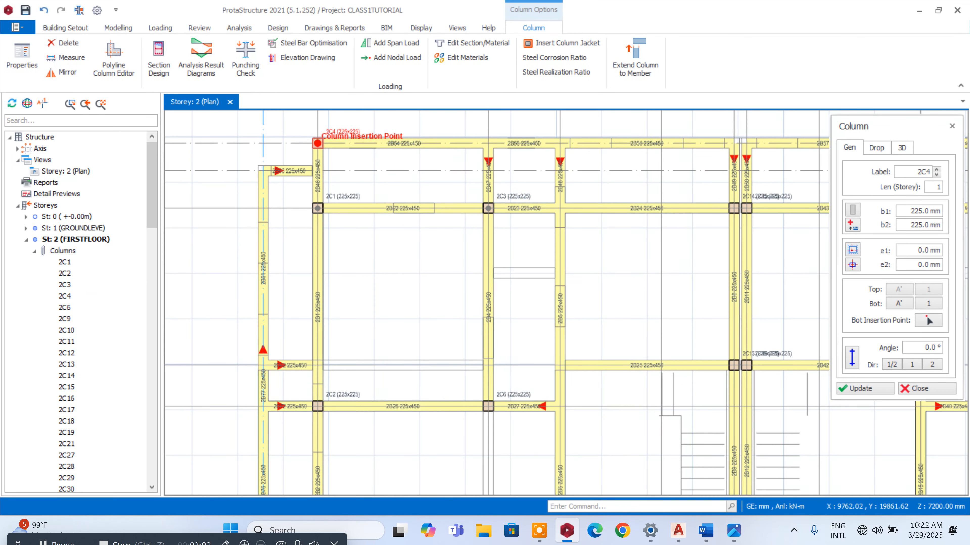
{"action": "scroll", "coordinate": [399, 167], "scroll_direction": "down", "scroll_amount": 1}
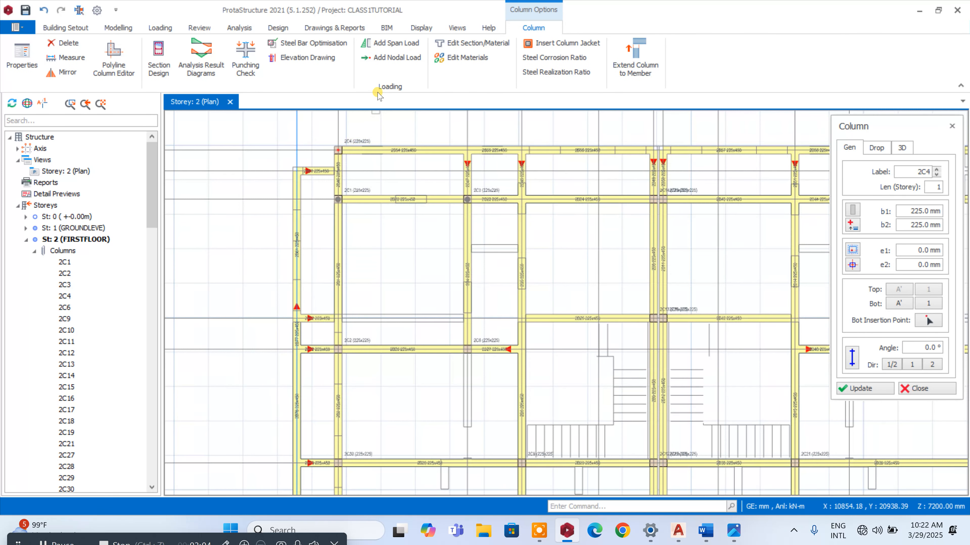
- Open a 3D physical model view beside the plan and examine the new corner column and edge beams from behind
{"action": "left_click", "coordinate": [457, 28]}
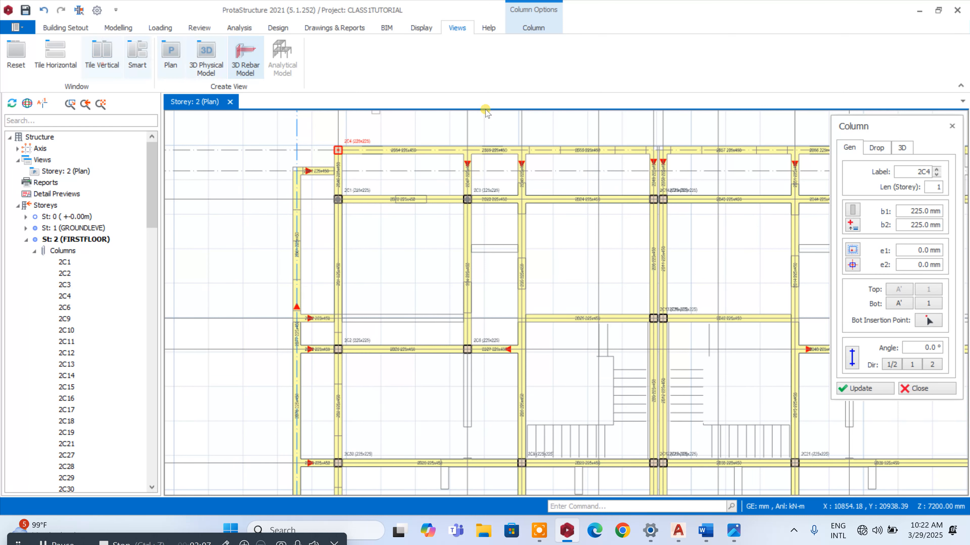
{"action": "left_click", "coordinate": [212, 61]}
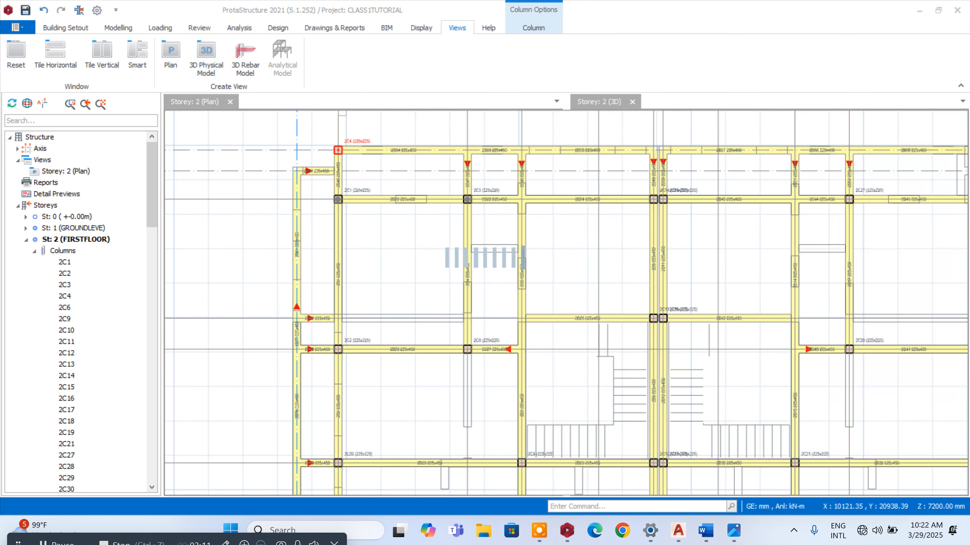
{"action": "middle_click_drag", "start_coordinate": [706, 317], "coordinate": [647, 362]}
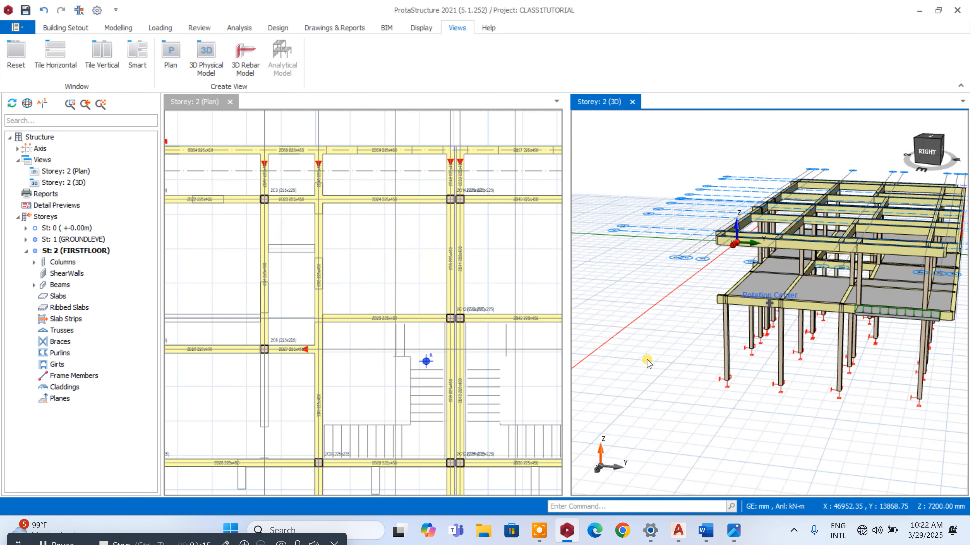
{"action": "scroll", "coordinate": [647, 361], "scroll_direction": "down", "scroll_amount": 5}
{"action": "middle_click_drag", "start_coordinate": [813, 358], "coordinate": [752, 348]}
{"action": "scroll", "coordinate": [749, 334], "scroll_direction": "up", "scroll_amount": 6}
{"action": "scroll", "coordinate": [905, 330], "scroll_direction": "down", "scroll_amount": 5}
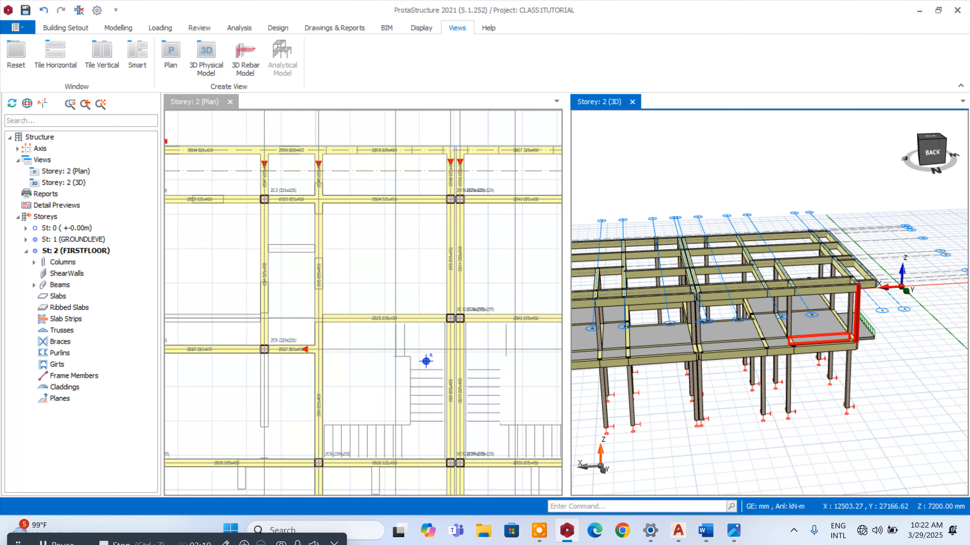
{"action": "scroll", "coordinate": [833, 324], "scroll_direction": "down", "scroll_amount": 2}
{"action": "scroll", "coordinate": [426, 361], "scroll_direction": "down", "scroll_amount": 3}
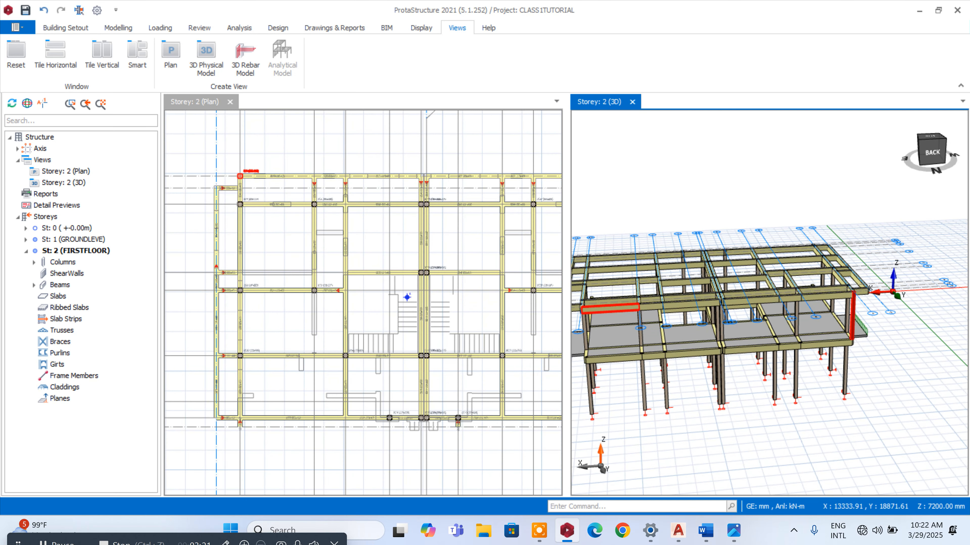
- Place 225x225 mm columns along axis A' at its intersections with axes 2, 5 and 6
{"action": "left_click", "coordinate": [453, 335]}
{"action": "right_click", "coordinate": [232, 175]}
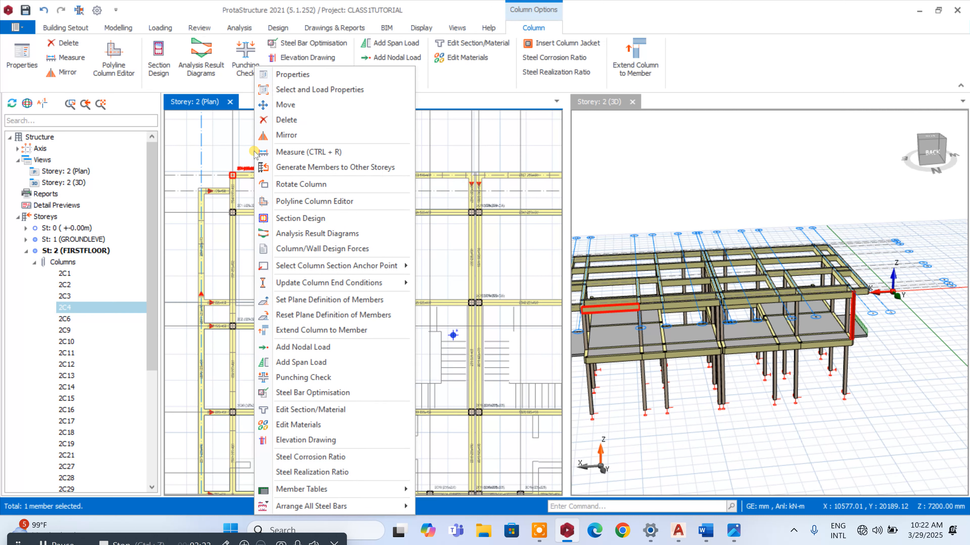
{"action": "left_click", "coordinate": [298, 72]}
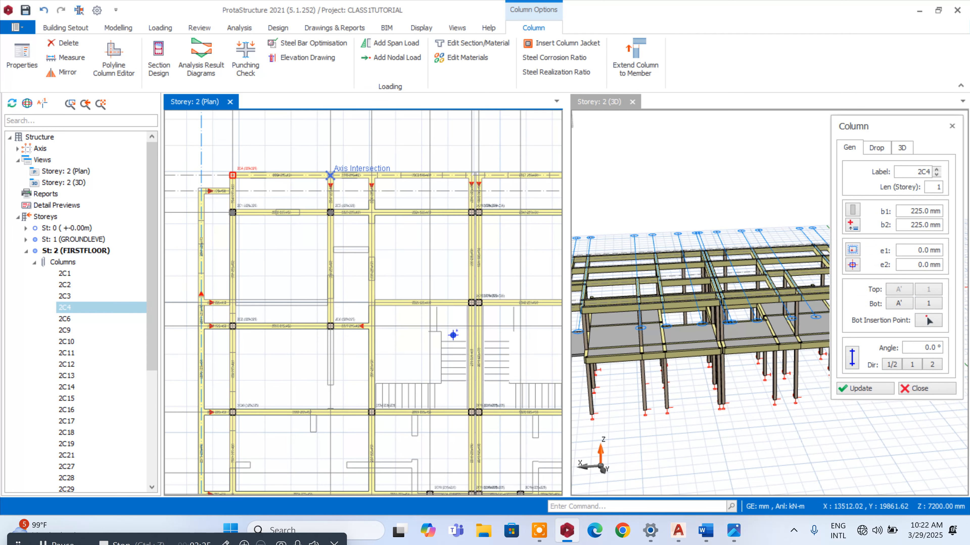
{"action": "left_click", "coordinate": [331, 174]}
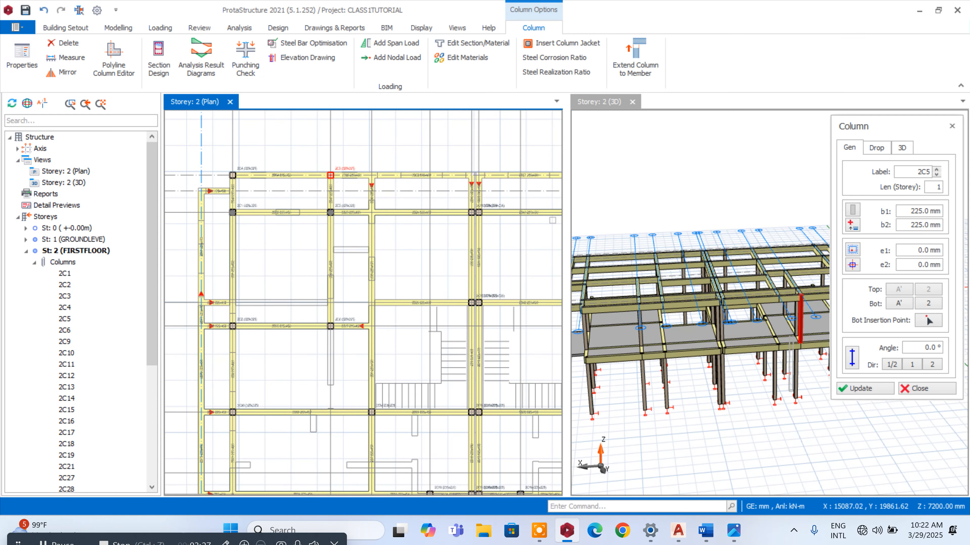
{"action": "left_click", "coordinate": [470, 175]}
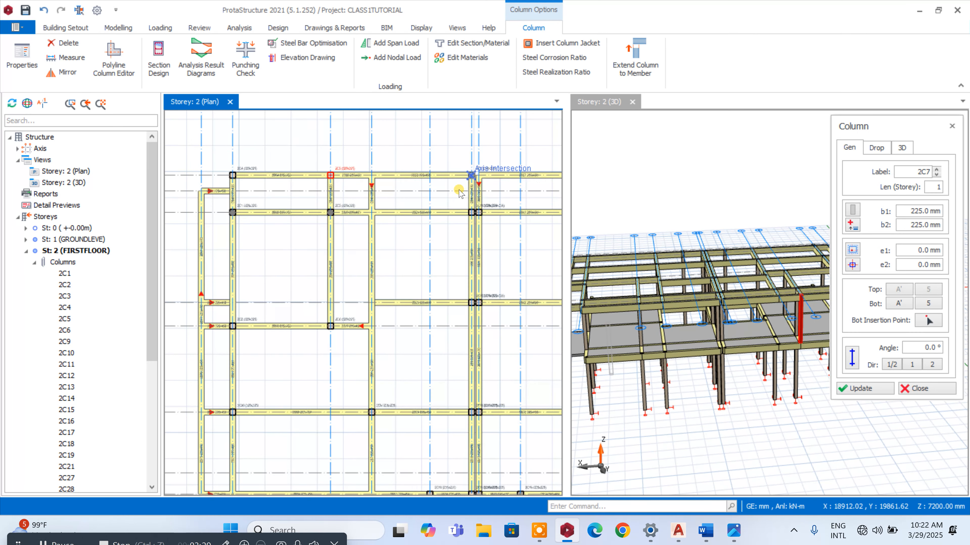
{"action": "scroll", "coordinate": [474, 176], "scroll_direction": "up", "scroll_amount": 3}
{"action": "left_click", "coordinate": [467, 183]}
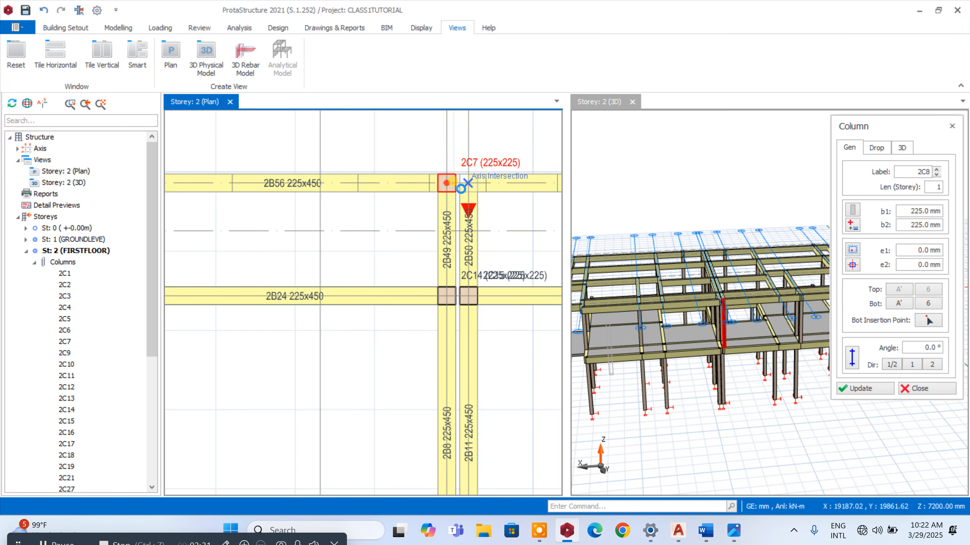
- Place 225x225 mm columns along axis A' at its intersections with axes 9 and 10
{"action": "scroll", "coordinate": [479, 199], "scroll_direction": "down", "scroll_amount": 5}
{"action": "scroll", "coordinate": [478, 199], "scroll_direction": "up", "scroll_amount": 3}
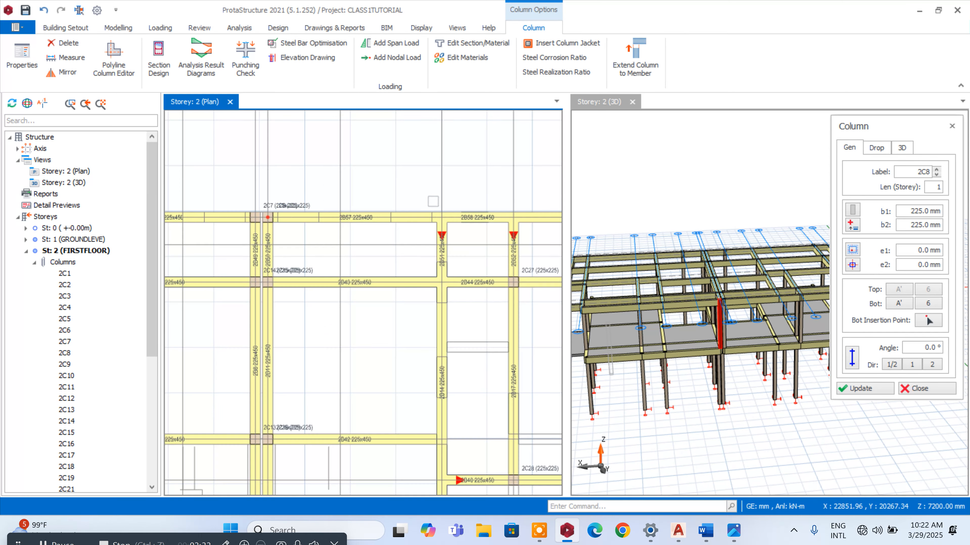
{"action": "left_click", "coordinate": [511, 217]}
{"action": "scroll", "coordinate": [288, 206], "scroll_direction": "down", "scroll_amount": 5}
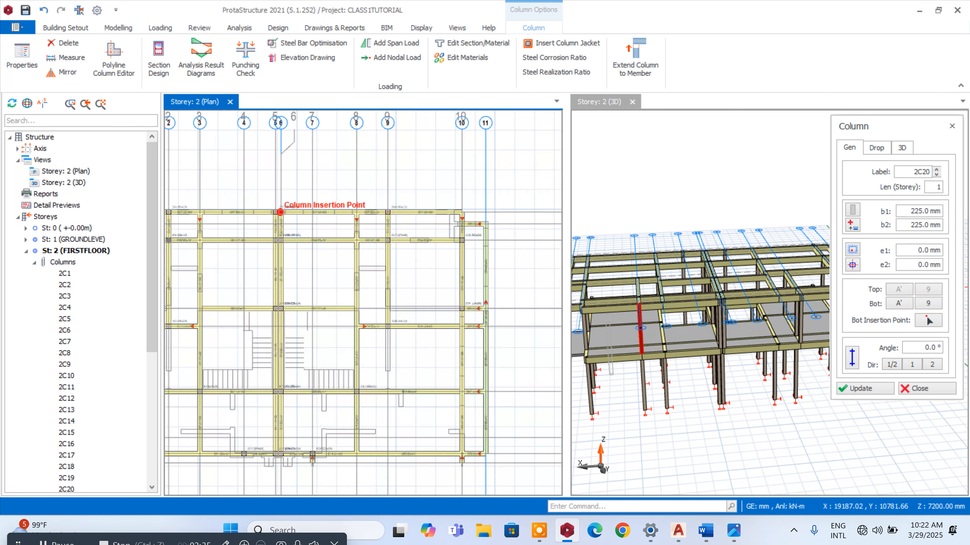
{"action": "scroll", "coordinate": [368, 210], "scroll_direction": "up", "scroll_amount": 5}
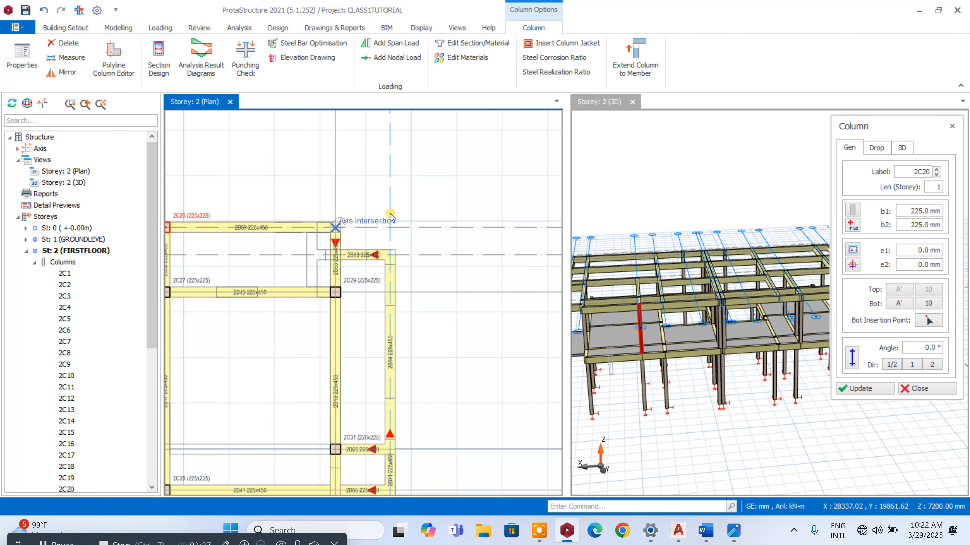
{"action": "left_click", "coordinate": [338, 225]}
{"action": "scroll", "coordinate": [525, 212], "scroll_direction": "down", "scroll_amount": 4}
{"action": "scroll", "coordinate": [665, 237], "scroll_direction": "down", "scroll_amount": 4}
{"action": "scroll", "coordinate": [627, 271], "scroll_direction": "up", "scroll_amount": 4}
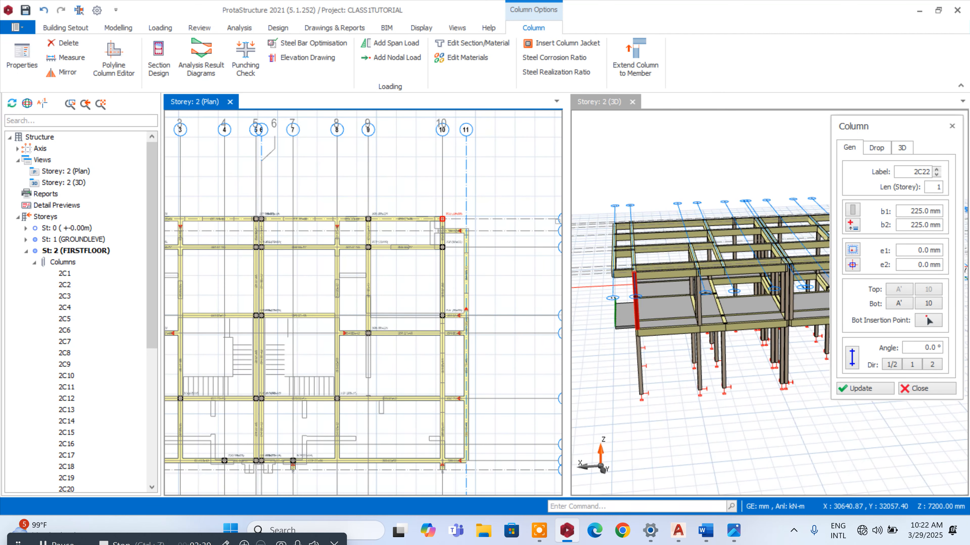
- Try a 225x225 mm column at the intersection of axes A" and 11, and delete it again
{"action": "scroll", "coordinate": [577, 273], "scroll_direction": "up", "scroll_amount": 5}
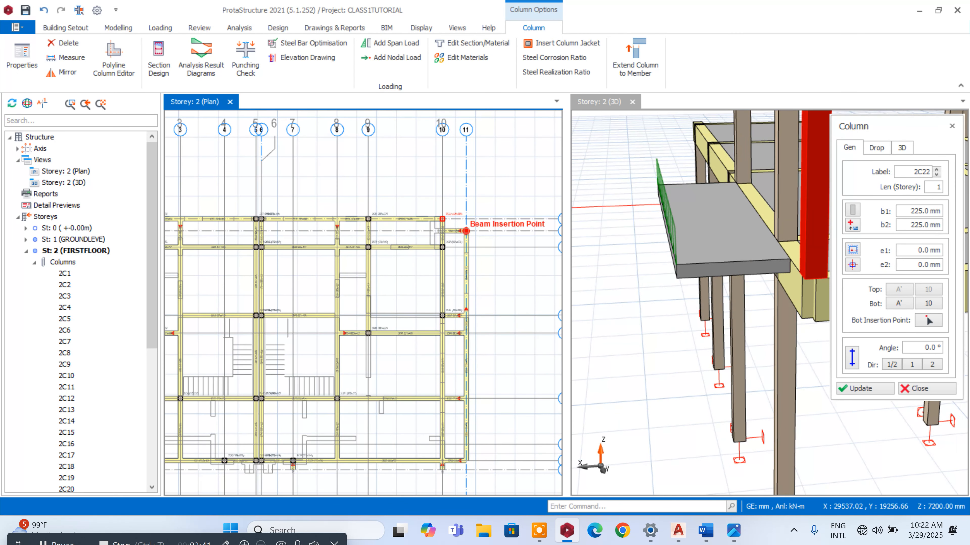
{"action": "left_click", "coordinate": [465, 232]}
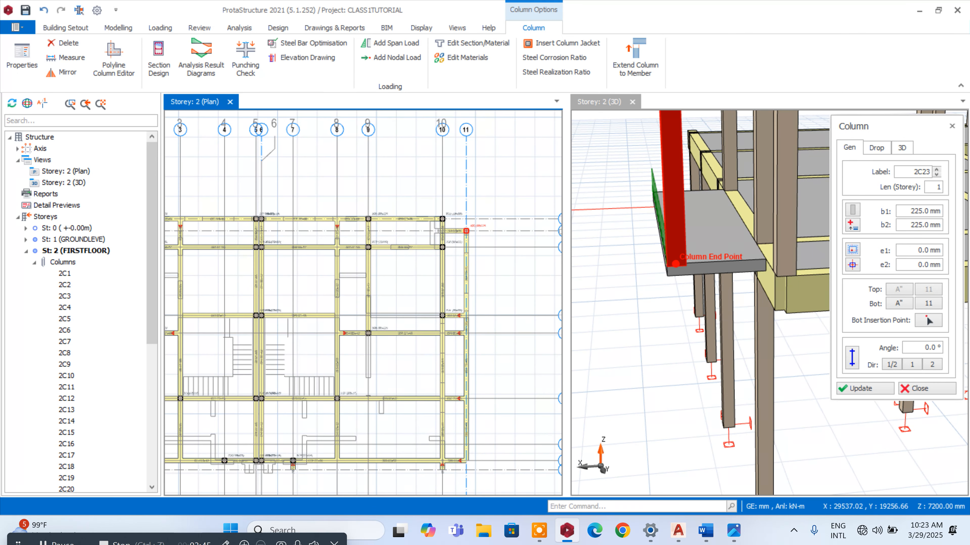
{"action": "scroll", "coordinate": [470, 233], "scroll_direction": "up", "scroll_amount": 3}
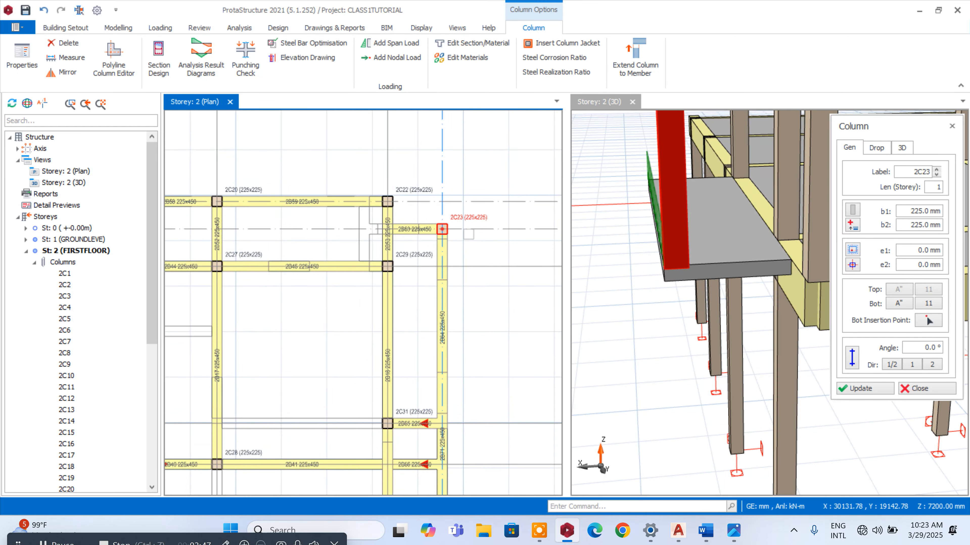
{"action": "scroll", "coordinate": [468, 232], "scroll_direction": "up", "scroll_amount": 1}
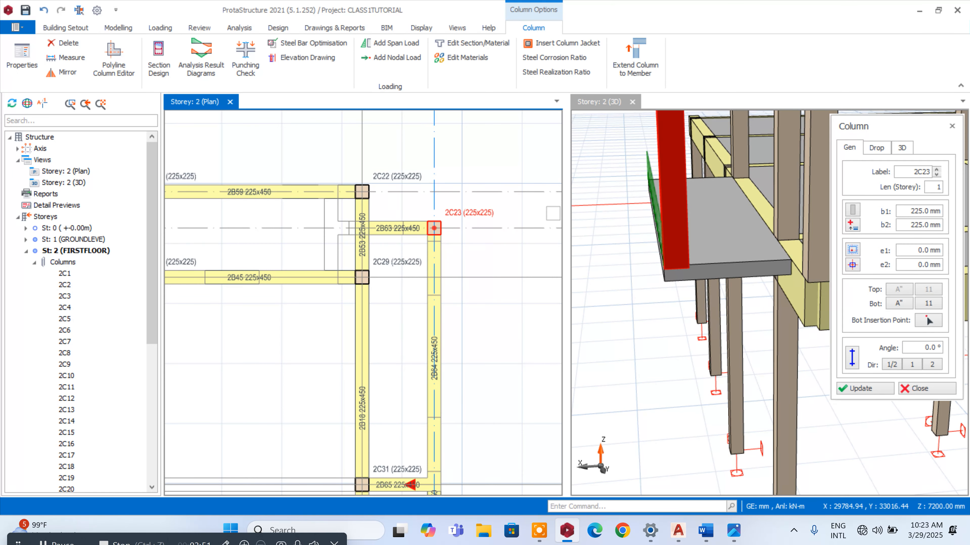
{"action": "key", "text": "Delete"}
{"action": "scroll", "coordinate": [573, 269], "scroll_direction": "down", "scroll_amount": 2}
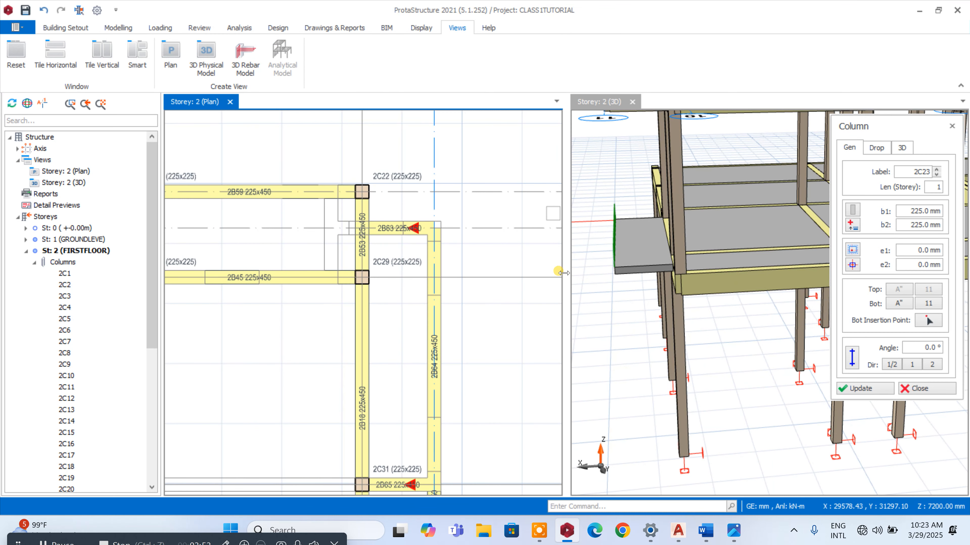
- Check the corner of the plan around axes 1' and F and end the column placement
{"action": "scroll", "coordinate": [424, 231], "scroll_direction": "down", "scroll_amount": 6}
{"action": "scroll", "coordinate": [355, 319], "scroll_direction": "up", "scroll_amount": 7}
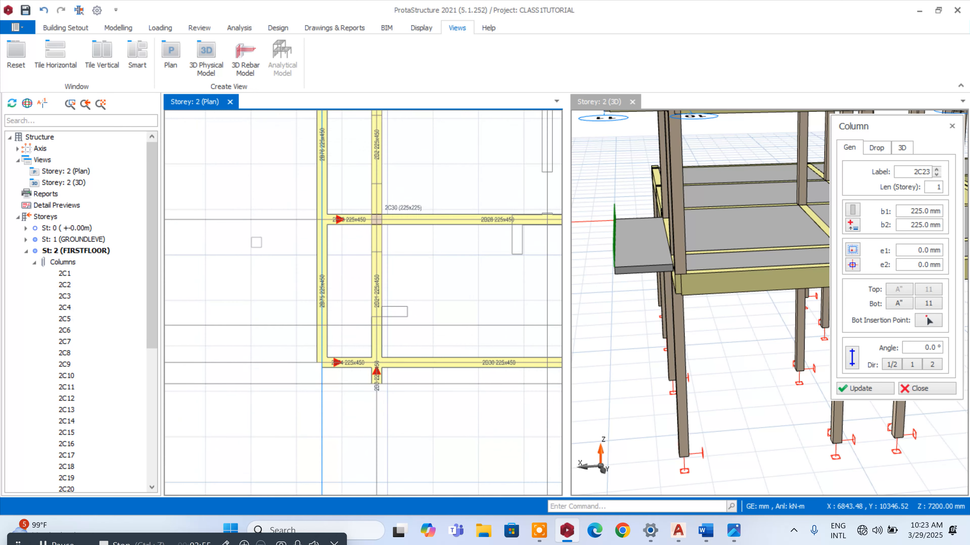
{"action": "scroll", "coordinate": [405, 364], "scroll_direction": "down", "scroll_amount": 5}
{"action": "scroll", "coordinate": [376, 298], "scroll_direction": "down", "scroll_amount": 4}
{"action": "scroll", "coordinate": [639, 340], "scroll_direction": "down", "scroll_amount": 6}
{"action": "key", "text": "Escape"}
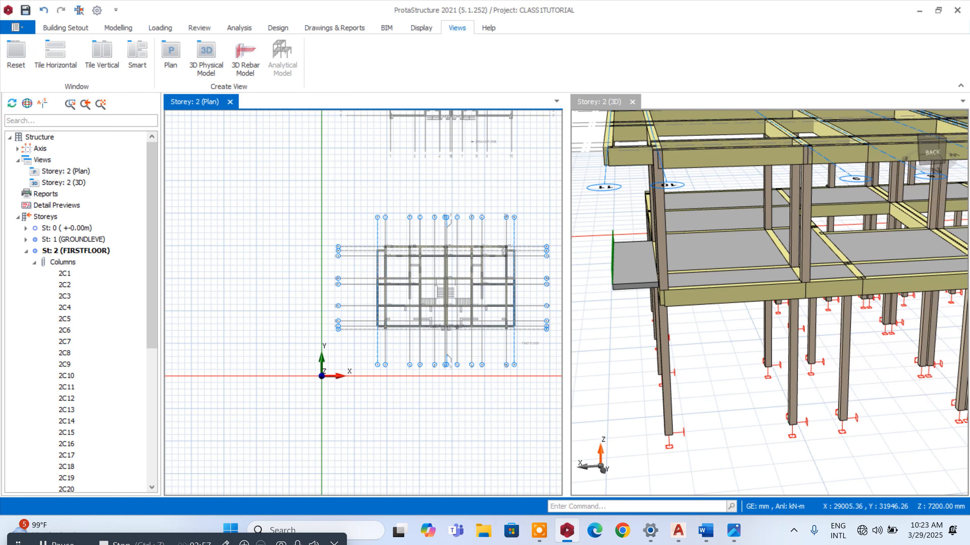
- Orbit the 3D model to its front and compare it with the semi-detached house rendering
{"action": "mouse_move", "coordinate": [637, 352]}
{"action": "middle_mouse_down"}
{"action": "mouse_move", "coordinate": [774, 385]}
{"action": "mouse_move", "coordinate": [821, 359]}
{"action": "mouse_move", "coordinate": [874, 368]}
{"action": "mouse_move", "coordinate": [855, 392]}
{"action": "mouse_move", "coordinate": [873, 395]}
{"action": "mouse_move", "coordinate": [898, 372]}
{"action": "mouse_move", "coordinate": [903, 343]}
{"action": "mouse_move", "coordinate": [880, 332]}
{"action": "mouse_move", "coordinate": [883, 391]}
{"action": "mouse_move", "coordinate": [879, 343]}
{"action": "mouse_move", "coordinate": [924, 349]}
{"action": "mouse_move", "coordinate": [905, 347]}
{"action": "mouse_move", "coordinate": [912, 364]}
{"action": "middle_mouse_up"}
{"action": "scroll", "coordinate": [821, 319], "scroll_direction": "up", "scroll_amount": 5}
{"action": "scroll", "coordinate": [855, 344], "scroll_direction": "down", "scroll_amount": 5}
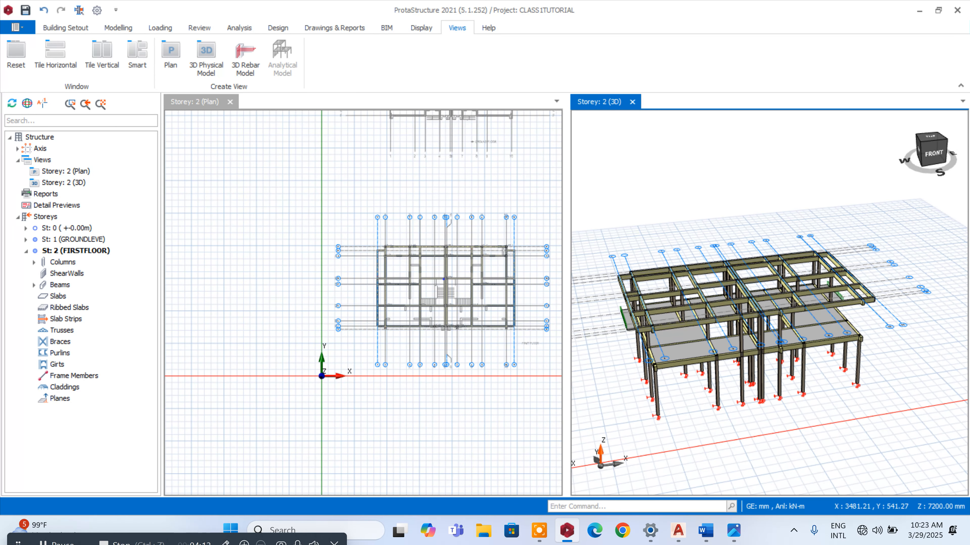
{"action": "left_click", "coordinate": [733, 530]}
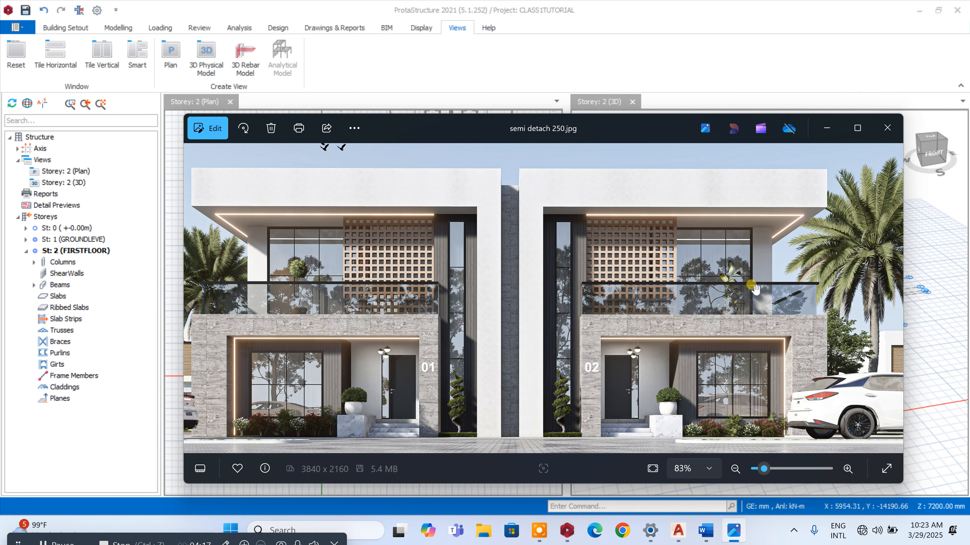
{"action": "left_click", "coordinate": [572, 537]}
- Give the short beam on axis 11 a wall load with unit weight 3.47 kN/m2, height 1.5 m and thickness 0.225 m
{"action": "scroll", "coordinate": [240, 317], "scroll_direction": "up", "scroll_amount": 5}
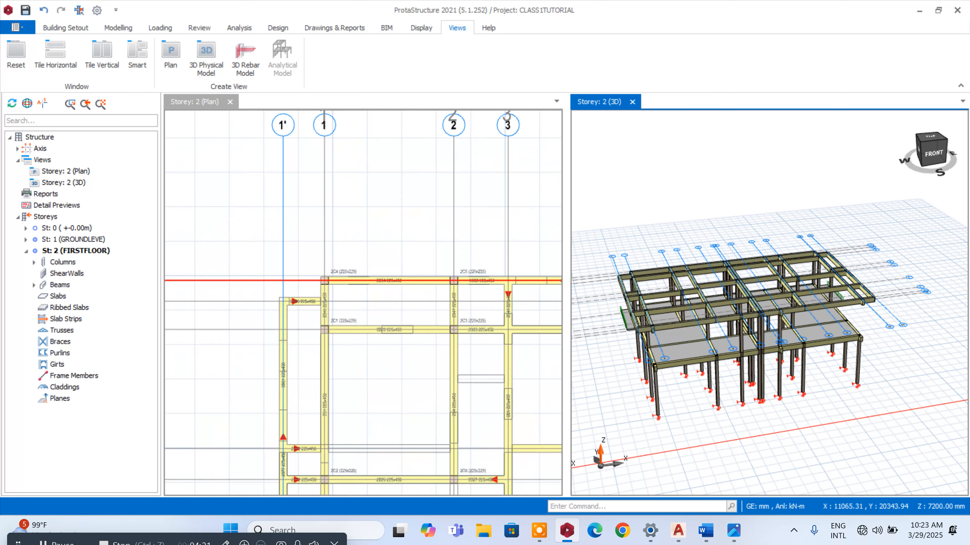
{"action": "scroll", "coordinate": [339, 259], "scroll_direction": "down", "scroll_amount": 7}
{"action": "scroll", "coordinate": [474, 300], "scroll_direction": "up", "scroll_amount": 6}
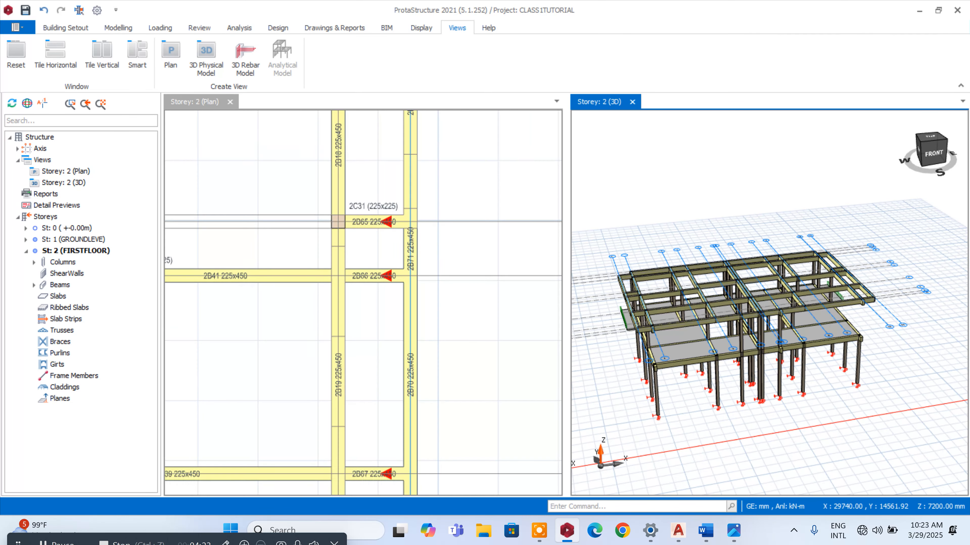
{"action": "right_click", "coordinate": [410, 241]}
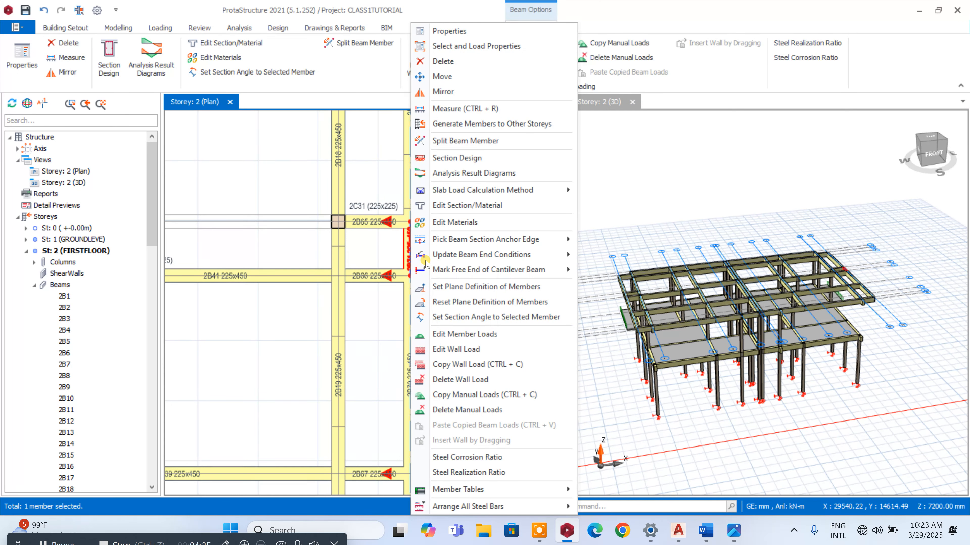
{"action": "left_click", "coordinate": [443, 349]}
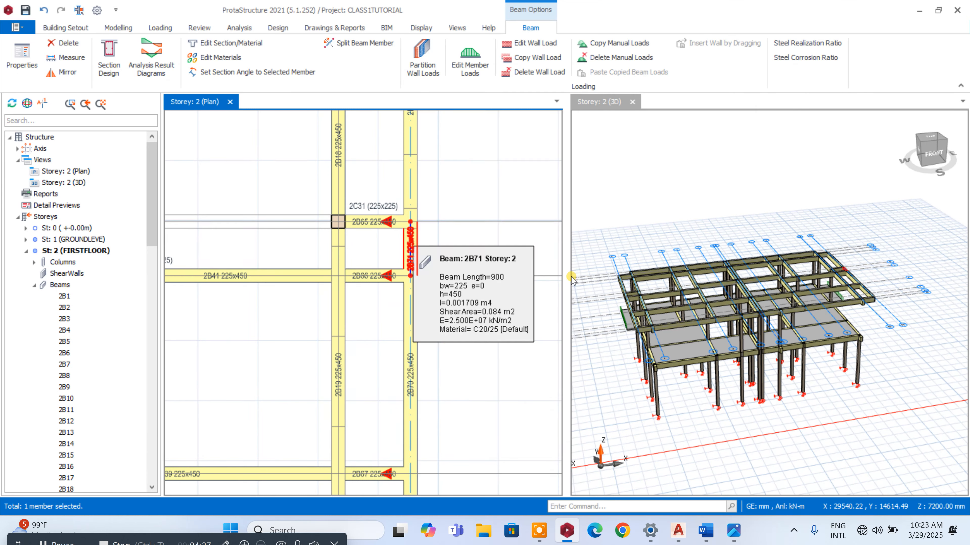
{"action": "left_click_drag", "start_coordinate": [529, 306], "coordinate": [551, 309]}
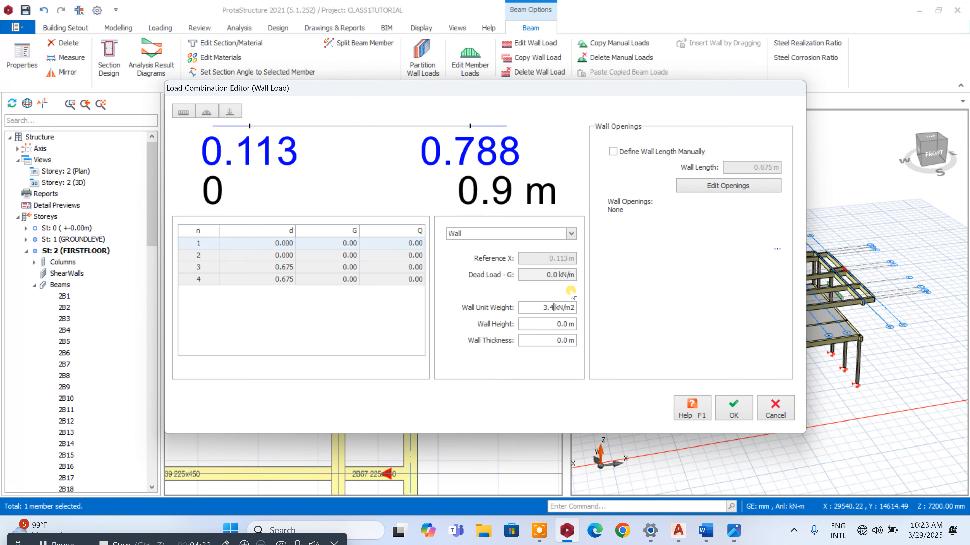
{"action": "left_click_drag", "start_coordinate": [562, 325], "coordinate": [574, 333]}
{"action": "left_click_drag", "start_coordinate": [556, 340], "coordinate": [572, 343]}
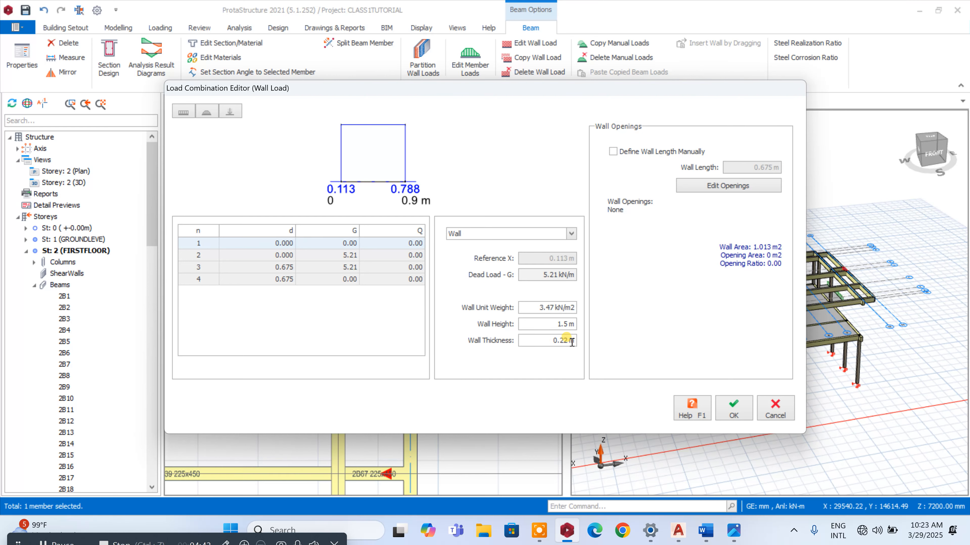
{"action": "left_click", "coordinate": [746, 410]}
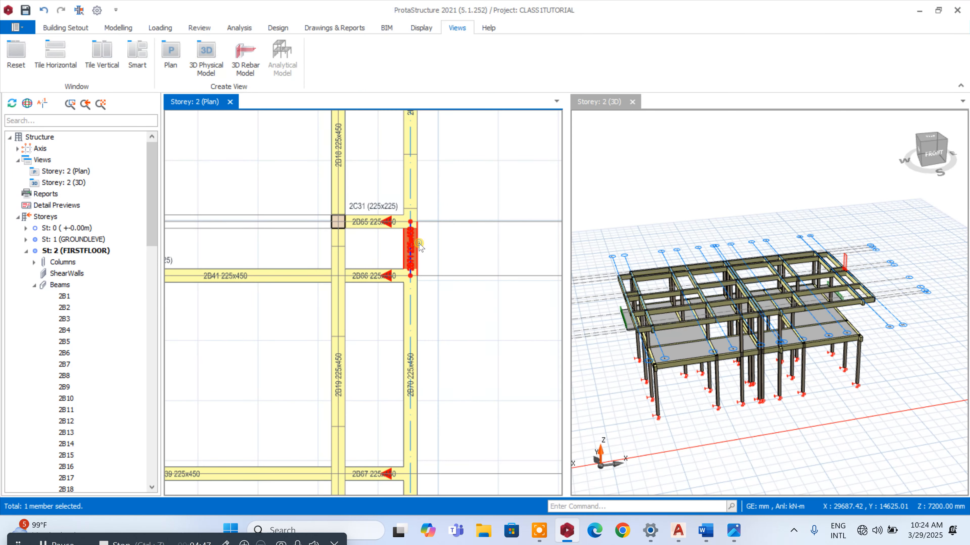
- Recheck the wall load on the short axis 11 beam, accept it and copy that wall load
{"action": "right_click", "coordinate": [420, 247]}
{"action": "left_click", "coordinate": [451, 365]}
{"action": "left_click", "coordinate": [732, 409]}
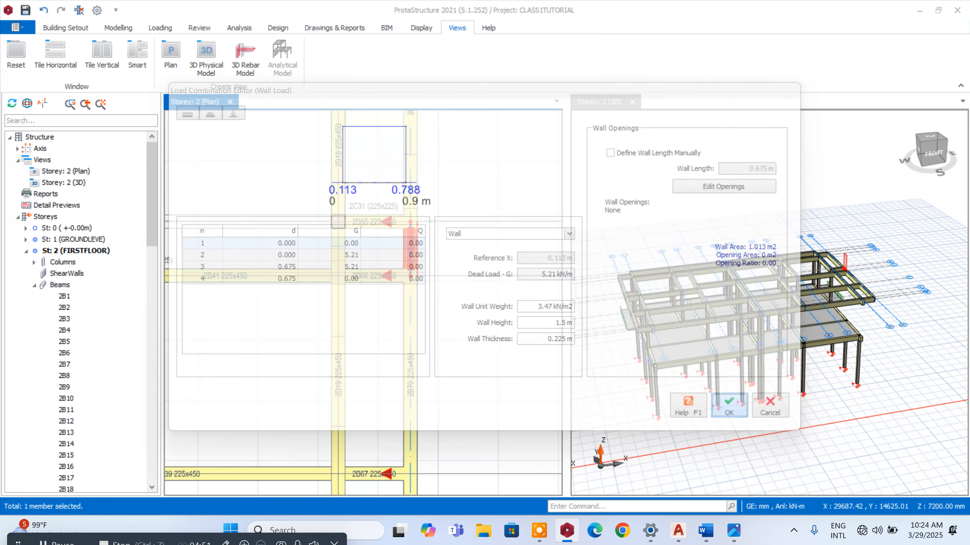
{"action": "right_click", "coordinate": [412, 246]}
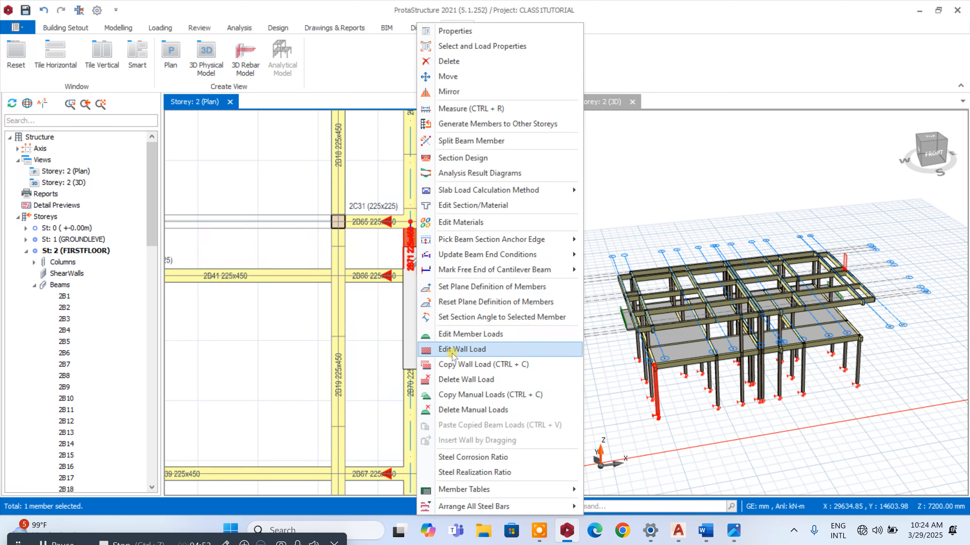
{"action": "left_click", "coordinate": [454, 363]}
{"action": "scroll", "coordinate": [461, 236], "scroll_direction": "down", "scroll_amount": 8}
{"action": "scroll", "coordinate": [461, 234], "scroll_direction": "up", "scroll_amount": 1}
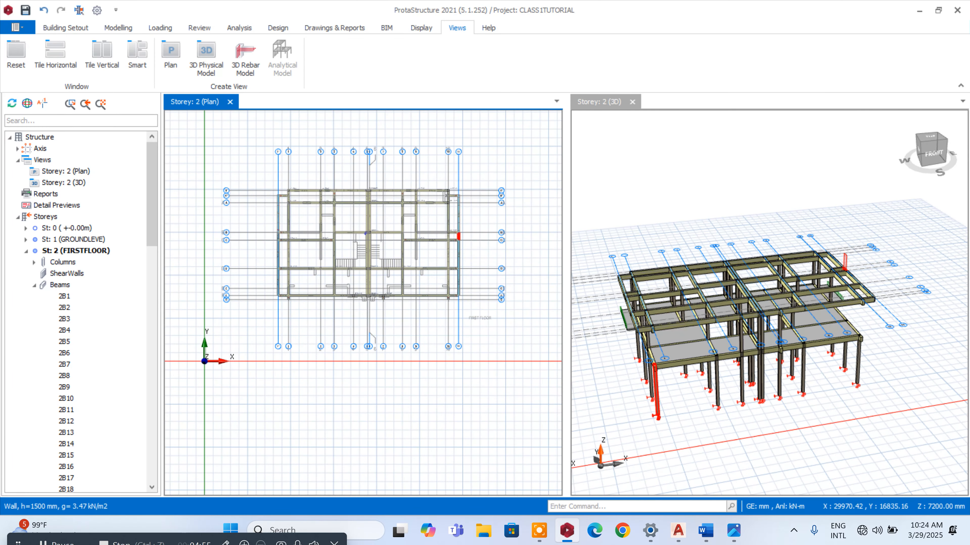
- Apply the copied wall load to the perimeter beams along axes 11, A', 1' and F, replacing any existing wall loads
{"action": "scroll", "coordinate": [461, 190], "scroll_direction": "up", "scroll_amount": 2}
{"action": "left_click_drag", "start_coordinate": [497, 163], "coordinate": [450, 385]}
{"action": "scroll", "coordinate": [491, 274], "scroll_direction": "down", "scroll_amount": 2}
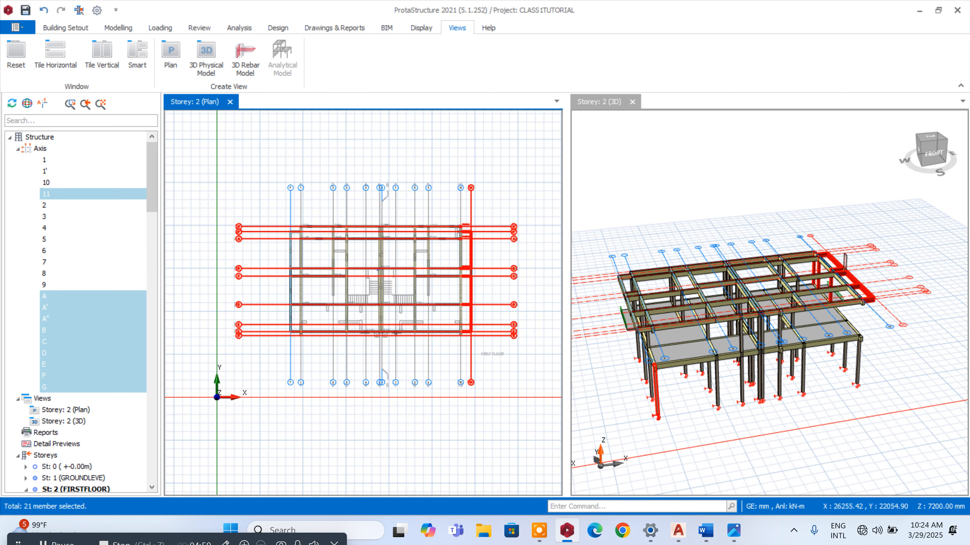
{"action": "scroll", "coordinate": [438, 217], "scroll_direction": "up", "scroll_amount": 2}
{"action": "scroll", "coordinate": [522, 204], "scroll_direction": "down", "scroll_amount": 3}
{"action": "left_click_drag", "start_coordinate": [529, 194], "coordinate": [272, 224]}
{"action": "scroll", "coordinate": [307, 239], "scroll_direction": "up", "scroll_amount": 3}
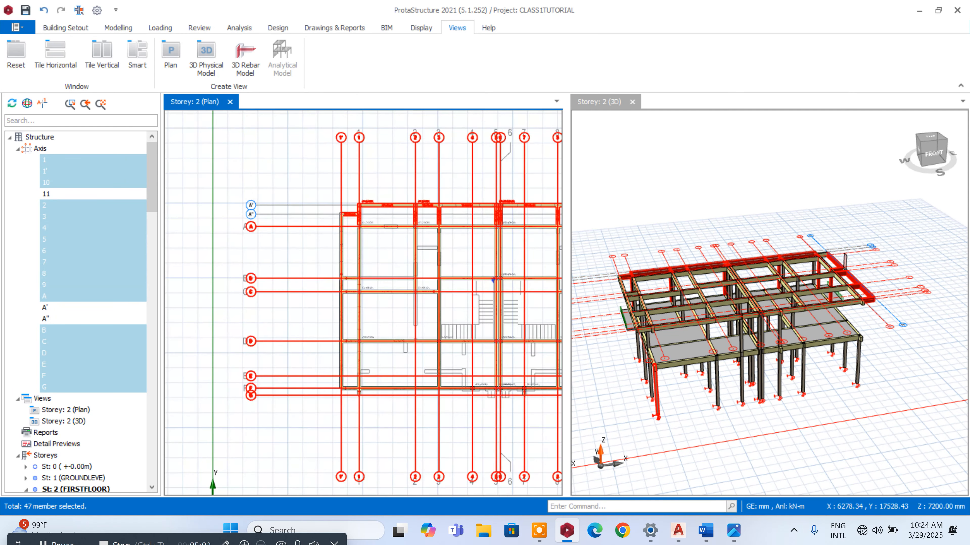
{"action": "left_click_drag", "start_coordinate": [346, 181], "coordinate": [330, 417]}
{"action": "scroll", "coordinate": [291, 248], "scroll_direction": "down", "scroll_amount": 3}
{"action": "scroll", "coordinate": [466, 308], "scroll_direction": "up", "scroll_amount": 3}
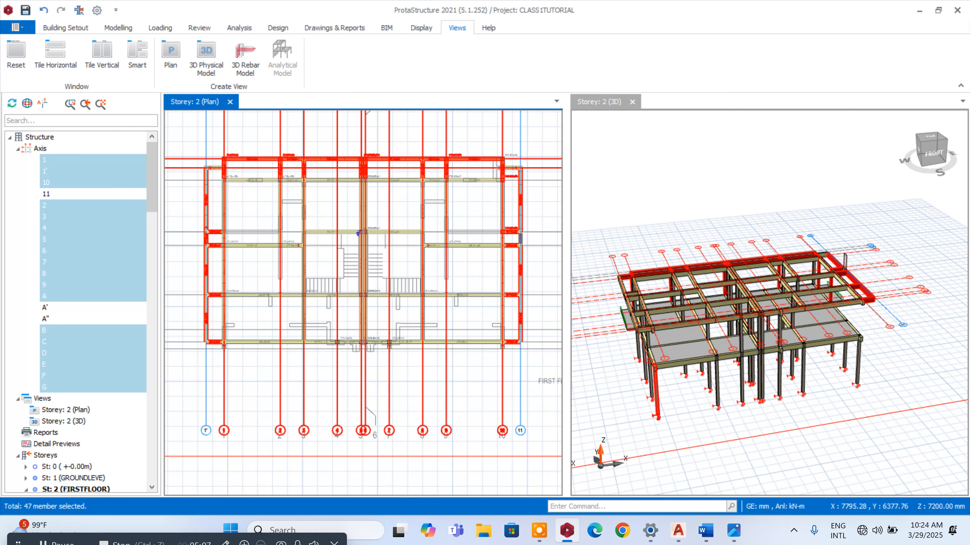
{"action": "left_click_drag", "start_coordinate": [535, 318], "coordinate": [200, 360]}
{"action": "right_click", "coordinate": [246, 313]}
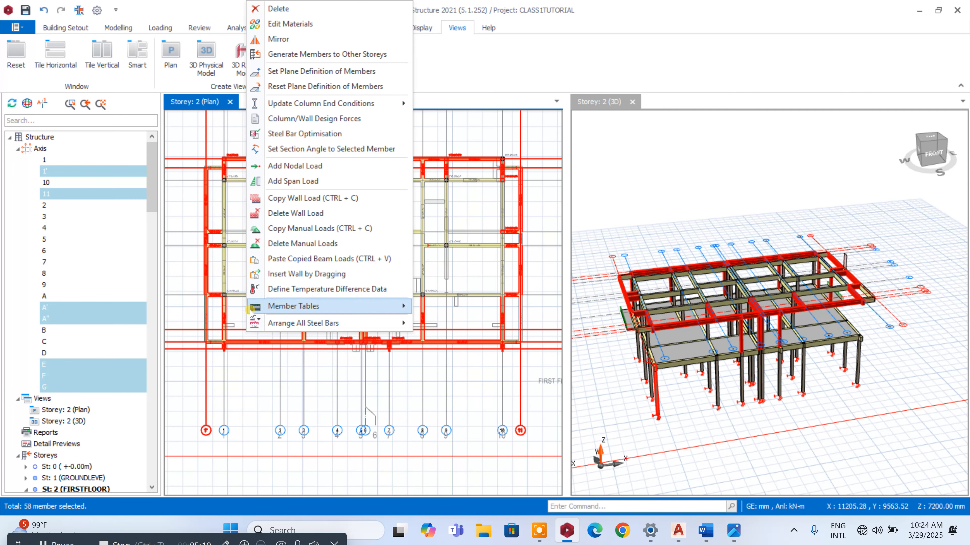
{"action": "left_click", "coordinate": [280, 260]}
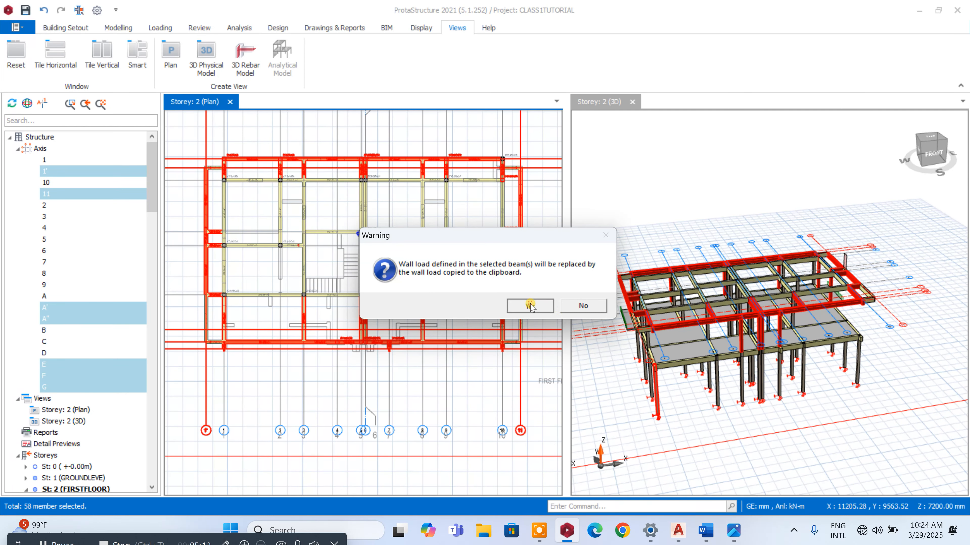
{"action": "left_click", "coordinate": [531, 306]}
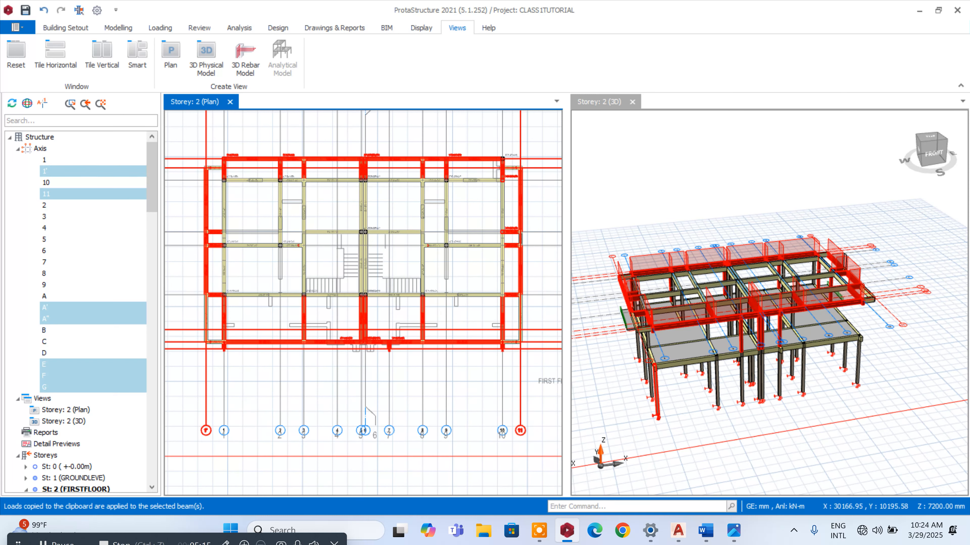
{"action": "key", "text": "Escape"}
- Apply the copied wall load to the remaining edge beams at the corner of axes 11 and F
{"action": "scroll", "coordinate": [391, 195], "scroll_direction": "up", "scroll_amount": 3}
{"action": "scroll", "coordinate": [408, 260], "scroll_direction": "down", "scroll_amount": 4}
{"action": "scroll", "coordinate": [504, 317], "scroll_direction": "up", "scroll_amount": 6}
{"action": "scroll", "coordinate": [505, 296], "scroll_direction": "down", "scroll_amount": 3}
{"action": "left_click_drag", "start_coordinate": [514, 297], "coordinate": [478, 372]}
{"action": "right_click", "coordinate": [478, 371]}
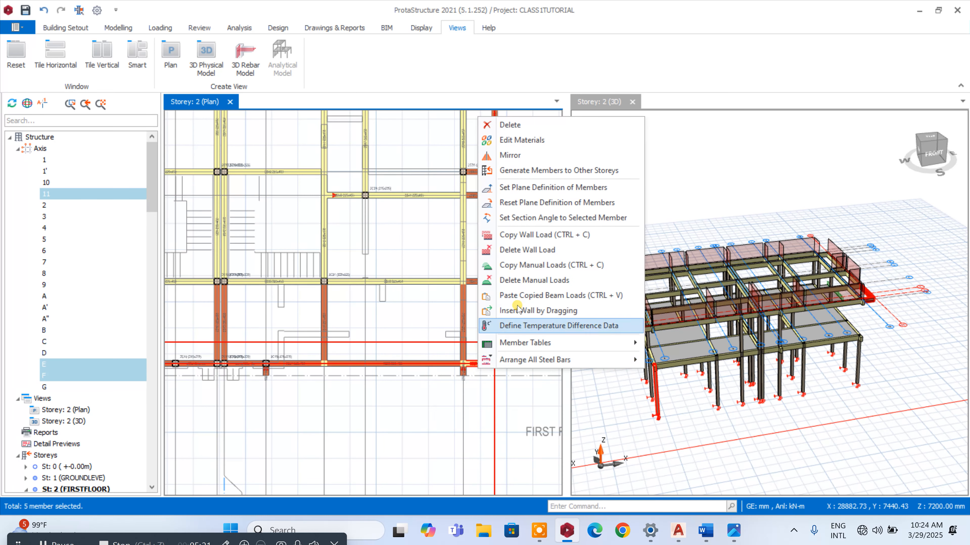
{"action": "left_click", "coordinate": [519, 295]}
{"action": "left_click", "coordinate": [525, 303]}
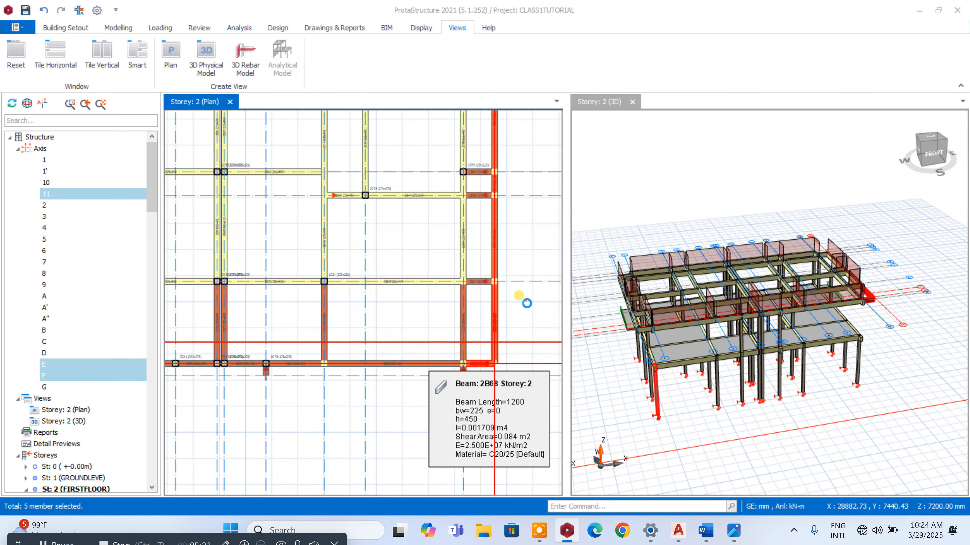
{"action": "scroll", "coordinate": [527, 302], "scroll_direction": "down", "scroll_amount": 8}
{"action": "scroll", "coordinate": [459, 247], "scroll_direction": "up", "scroll_amount": 11}
{"action": "key", "text": "Escape"}
{"action": "scroll", "coordinate": [440, 246], "scroll_direction": "down", "scroll_amount": 6}
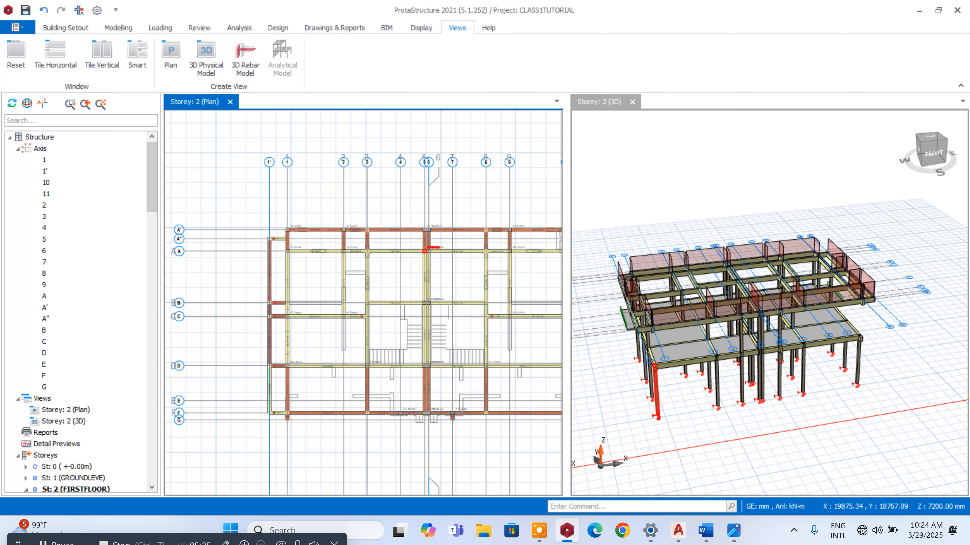
- Delete the wall loads from the inner beams around axis A between axes 2 and 9
{"action": "scroll", "coordinate": [299, 246], "scroll_direction": "up", "scroll_amount": 3}
{"action": "scroll", "coordinate": [279, 281], "scroll_direction": "down", "scroll_amount": 4}
{"action": "scroll", "coordinate": [432, 276], "scroll_direction": "up", "scroll_amount": 1}
{"action": "scroll", "coordinate": [478, 261], "scroll_direction": "up", "scroll_amount": 2}
{"action": "scroll", "coordinate": [487, 264], "scroll_direction": "down", "scroll_amount": 1}
{"action": "scroll", "coordinate": [498, 266], "scroll_direction": "down", "scroll_amount": 2}
{"action": "scroll", "coordinate": [498, 266], "scroll_direction": "up", "scroll_amount": 1}
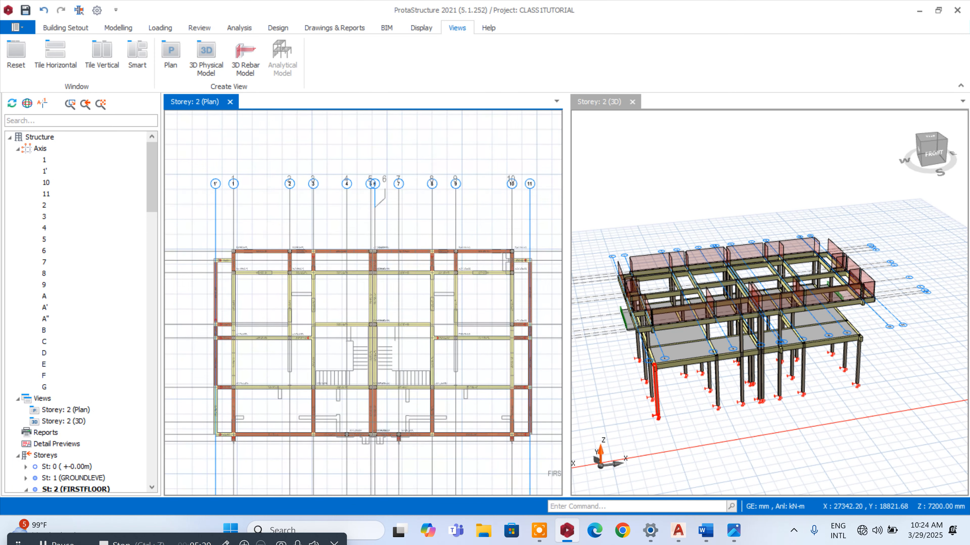
{"action": "left_click_drag", "start_coordinate": [487, 254], "coordinate": [277, 307]}
{"action": "right_click", "coordinate": [278, 305]}
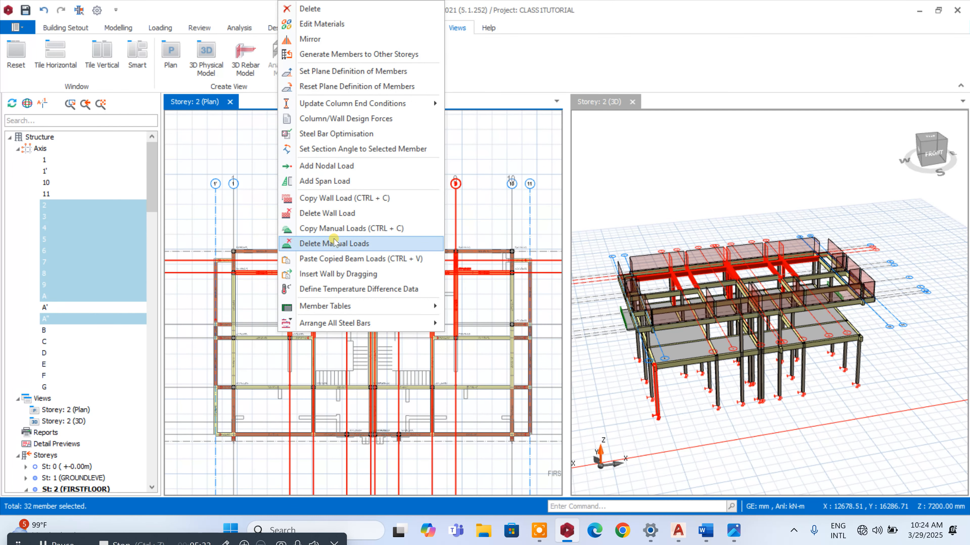
{"action": "left_click", "coordinate": [331, 217]}
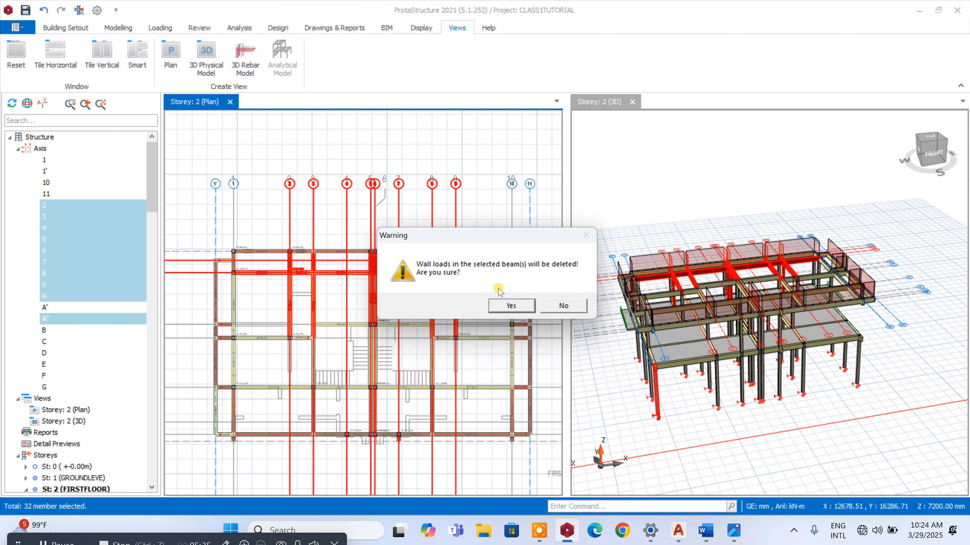
{"action": "left_click", "coordinate": [510, 305]}
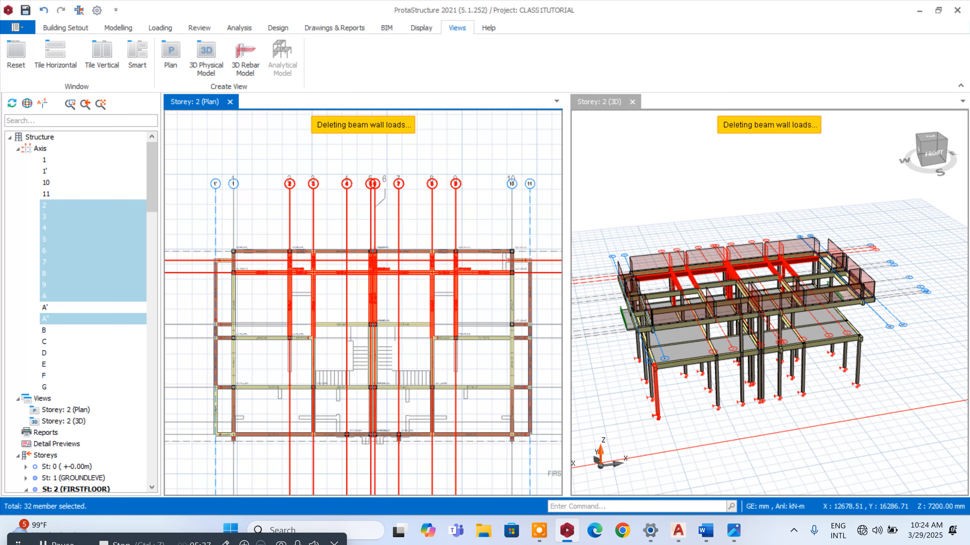
{"action": "scroll", "coordinate": [245, 280], "scroll_direction": "up", "scroll_amount": 2}
{"action": "key", "text": "Escape"}
- Delete the wall loads from the inner beams around axis D between axes 1 and 9
{"action": "scroll", "coordinate": [384, 234], "scroll_direction": "down", "scroll_amount": 3}
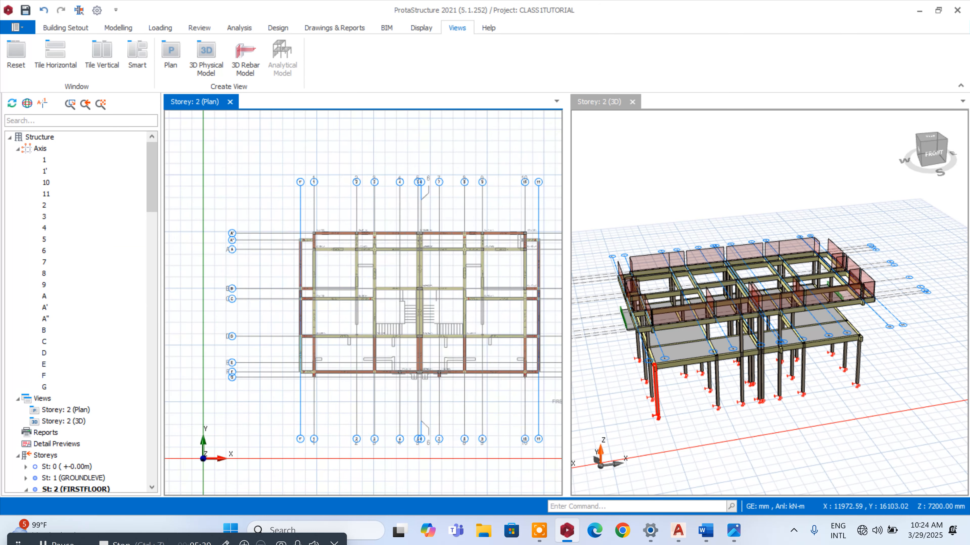
{"action": "scroll", "coordinate": [304, 333], "scroll_direction": "up", "scroll_amount": 2}
{"action": "left_click_drag", "start_coordinate": [349, 210], "coordinate": [314, 299]}
{"action": "key", "text": "Escape"}
{"action": "scroll", "coordinate": [339, 281], "scroll_direction": "down", "scroll_amount": 2}
{"action": "scroll", "coordinate": [476, 322], "scroll_direction": "up", "scroll_amount": 3}
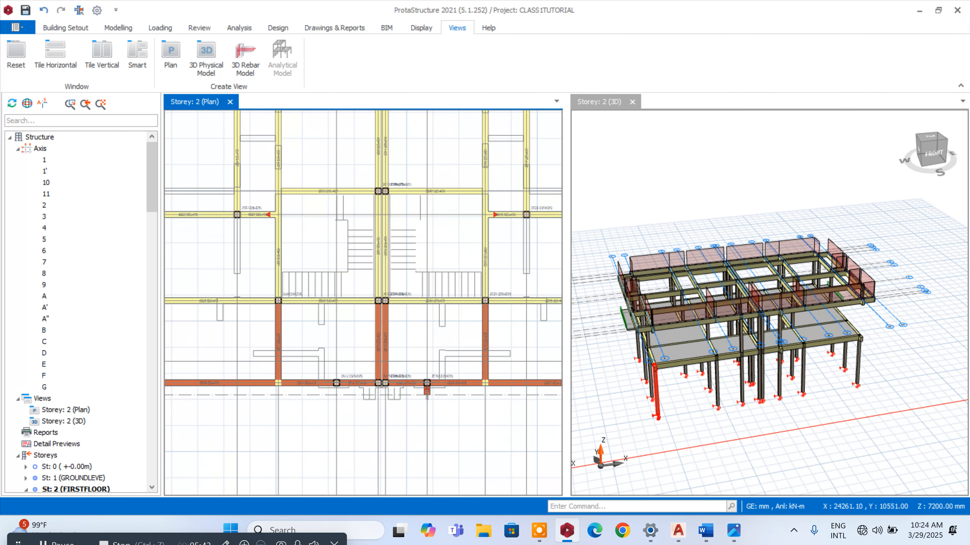
{"action": "scroll", "coordinate": [516, 300], "scroll_direction": "down", "scroll_amount": 4}
{"action": "left_click_drag", "start_coordinate": [549, 287], "coordinate": [388, 323]}
{"action": "right_click", "coordinate": [389, 324]}
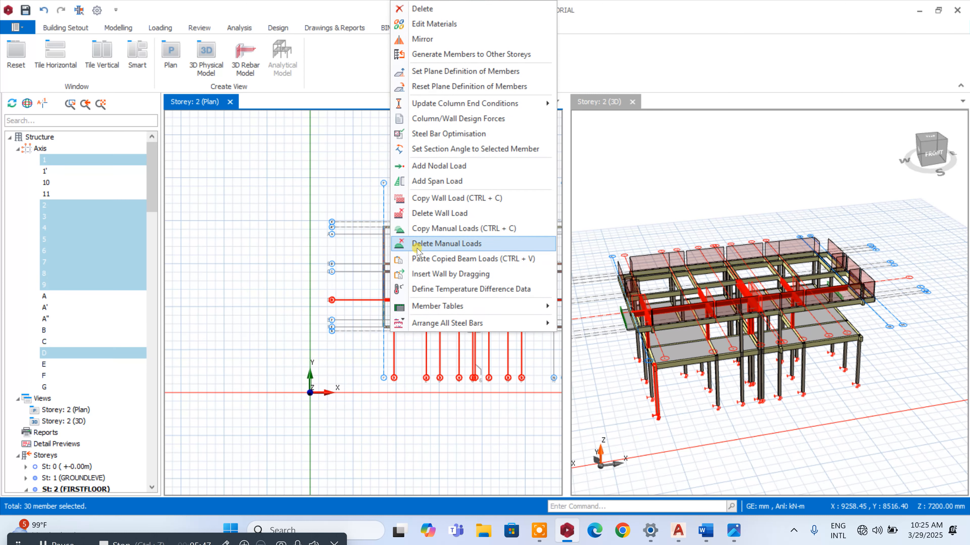
{"action": "left_click", "coordinate": [428, 216]}
{"action": "left_click", "coordinate": [495, 297]}
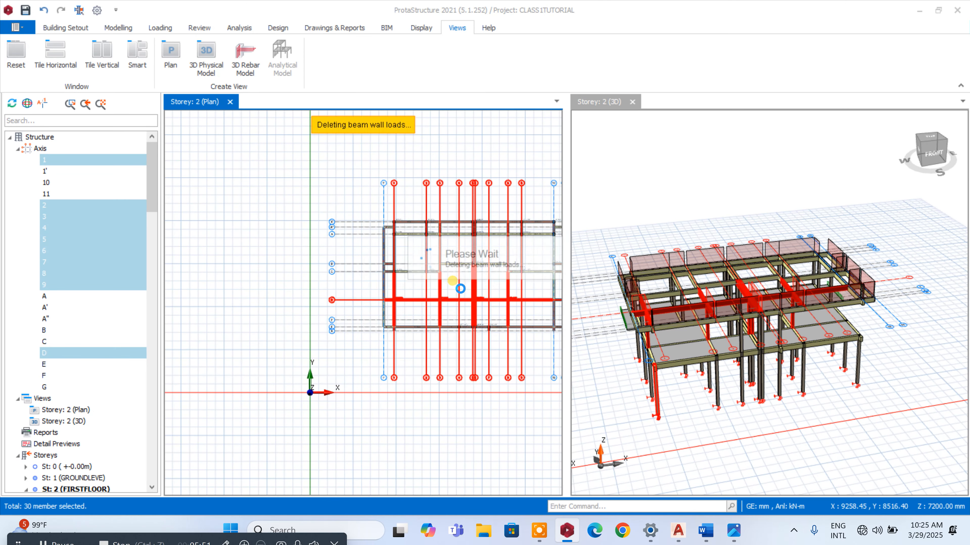
{"action": "key", "text": "Escape"}
- Delete the wall loads from the beams on axis 10 and its adjoining beams on axes B, C and D
{"action": "scroll", "coordinate": [313, 305], "scroll_direction": "down", "scroll_amount": 3}
{"action": "middle_click_drag", "start_coordinate": [435, 304], "coordinate": [304, 316]}
{"action": "scroll", "coordinate": [304, 315], "scroll_direction": "up", "scroll_amount": 9}
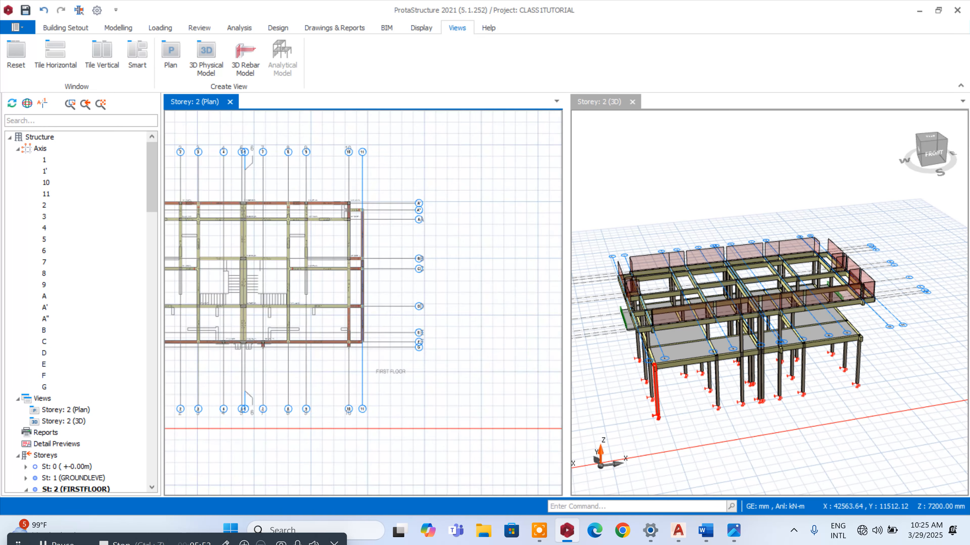
{"action": "scroll", "coordinate": [304, 315], "scroll_direction": "down", "scroll_amount": 6}
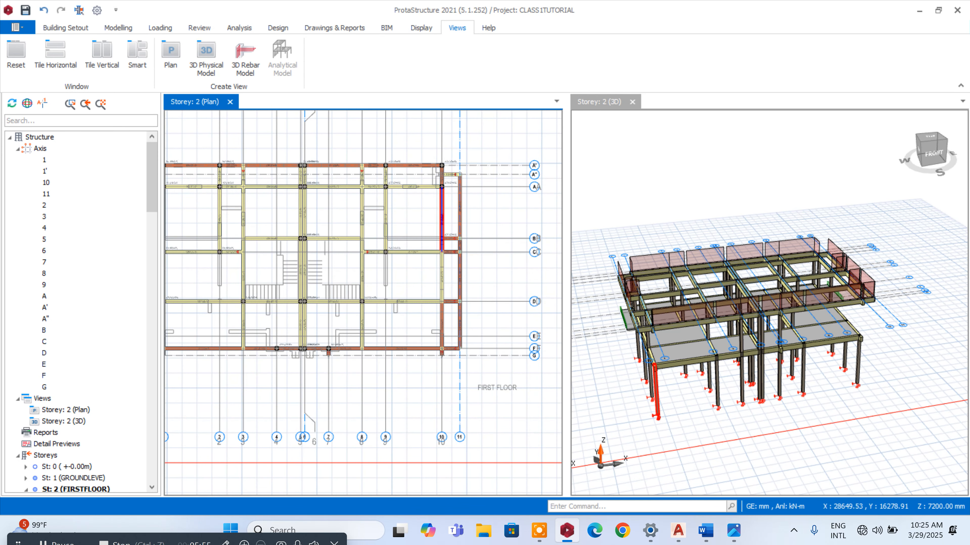
{"action": "scroll", "coordinate": [460, 278], "scroll_direction": "down", "scroll_amount": 1}
{"action": "scroll", "coordinate": [455, 248], "scroll_direction": "up", "scroll_amount": 1}
{"action": "left_click_drag", "start_coordinate": [457, 219], "coordinate": [440, 332]}
{"action": "right_click", "coordinate": [440, 333]}
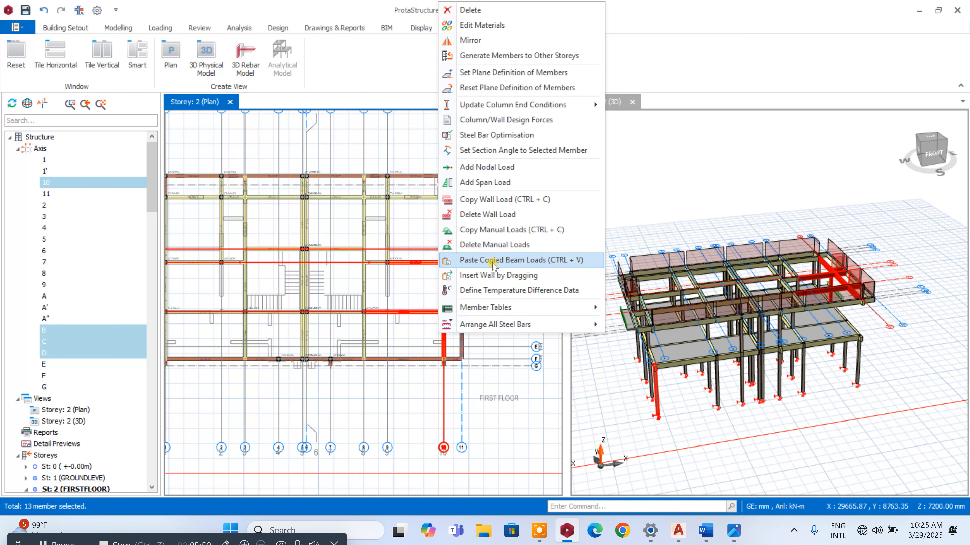
{"action": "left_click", "coordinate": [491, 214]}
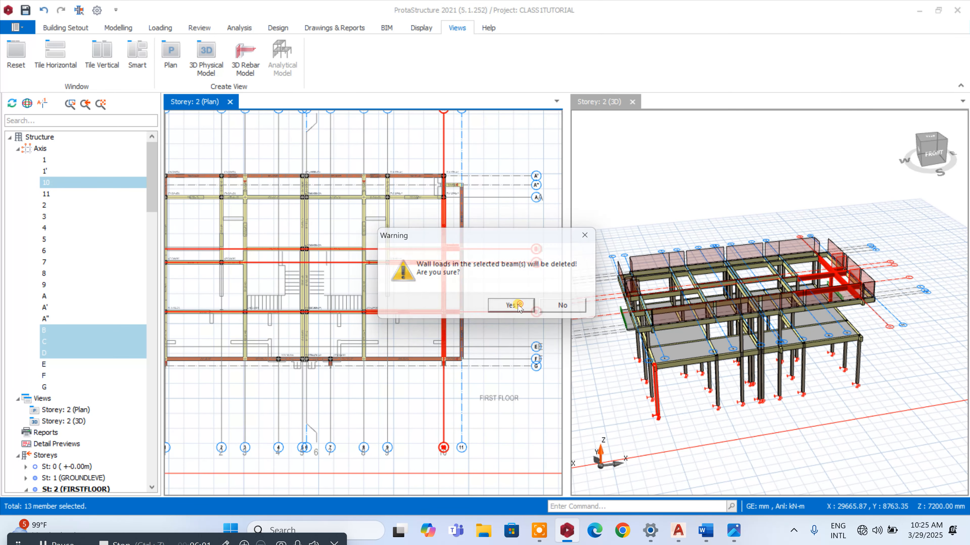
{"action": "left_click", "coordinate": [513, 306]}
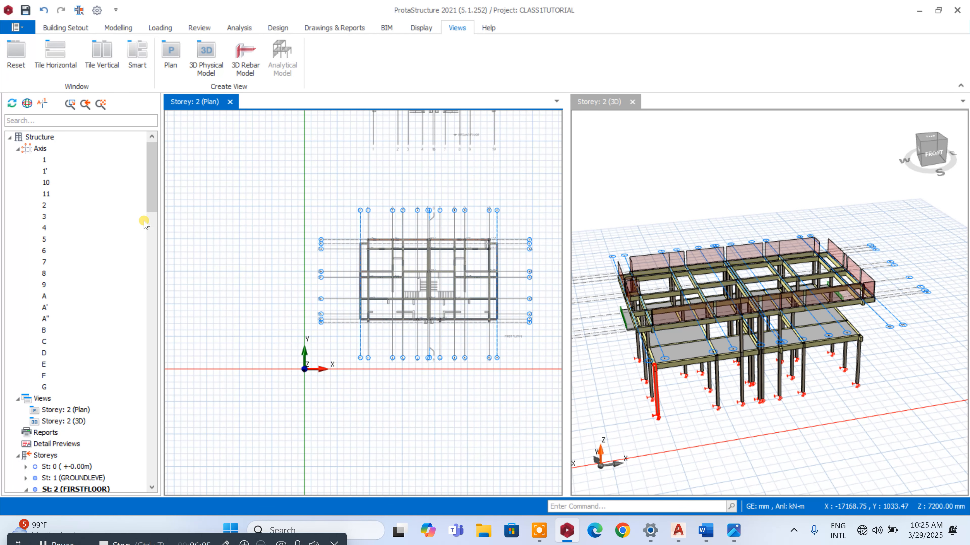
- Switch the plan view to the storey St: 1 (GROUNDLEVE)
{"action": "left_click_drag", "start_coordinate": [148, 192], "coordinate": [167, 260]}
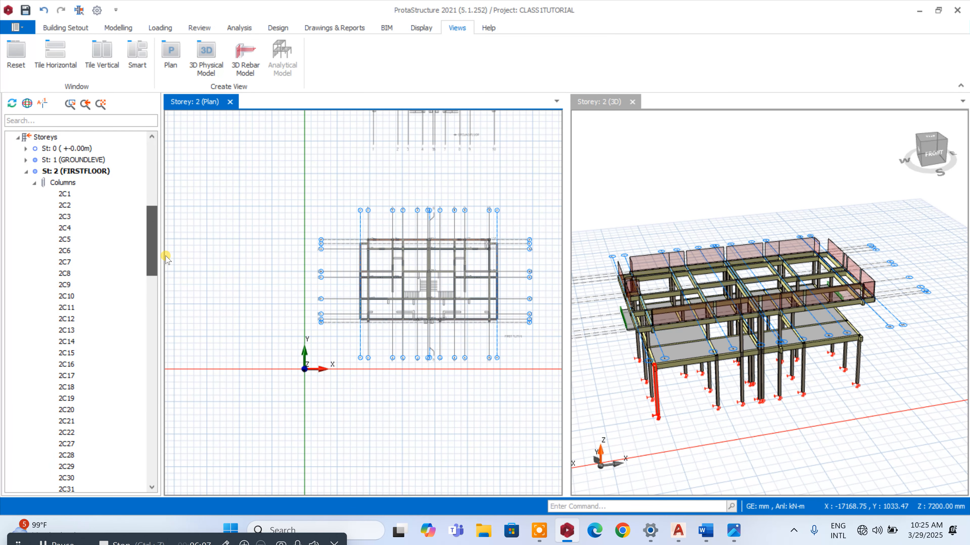
{"action": "scroll", "coordinate": [145, 233], "scroll_direction": "up", "scroll_amount": 1}
{"action": "left_click", "coordinate": [97, 194]}
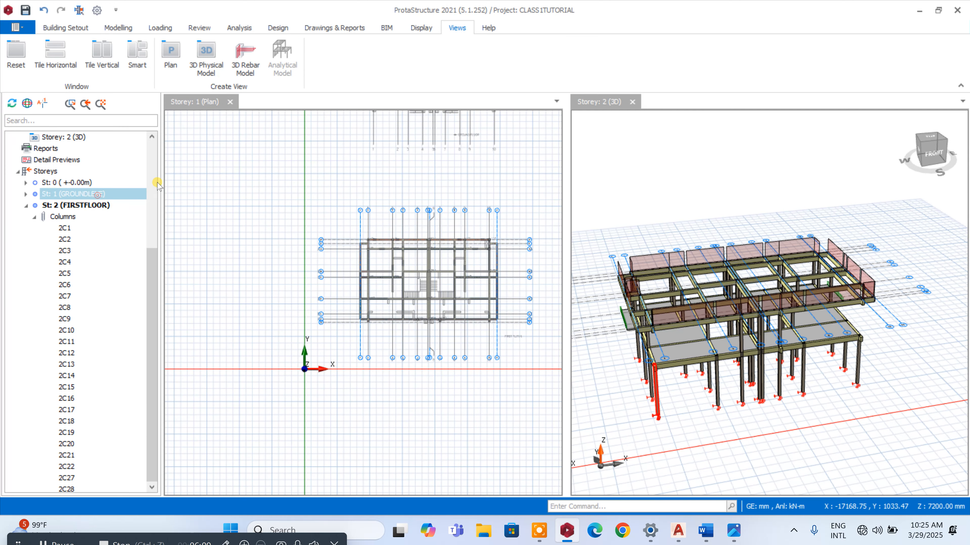
{"action": "left_click", "coordinate": [344, 299]}
- Edit the wall load of edge beam 1B19 between columns 1C23 and 1C24, setting the wall unit weight to 3.47 kN/m2
{"action": "scroll", "coordinate": [358, 254], "scroll_direction": "up", "scroll_amount": 6}
{"action": "scroll", "coordinate": [316, 238], "scroll_direction": "down", "scroll_amount": 5}
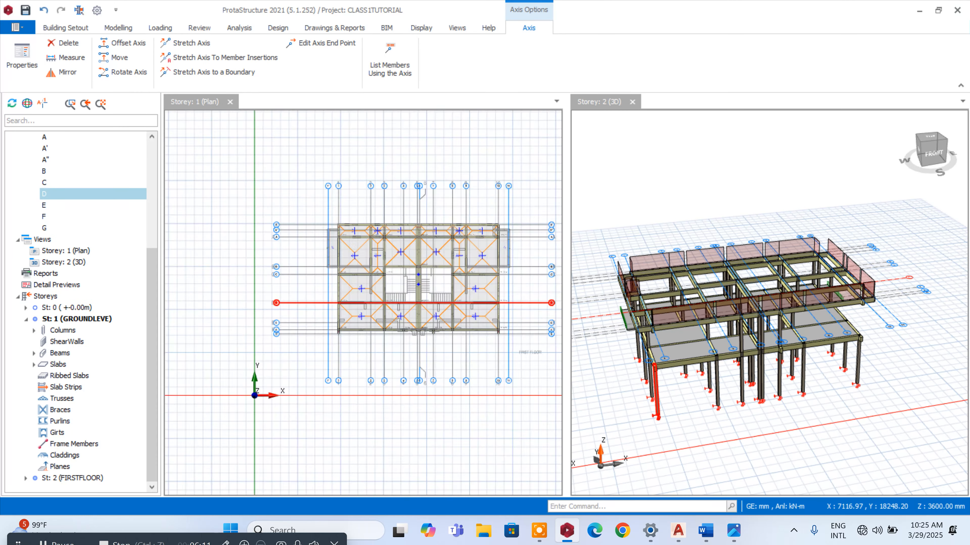
{"action": "scroll", "coordinate": [512, 282], "scroll_direction": "up", "scroll_amount": 8}
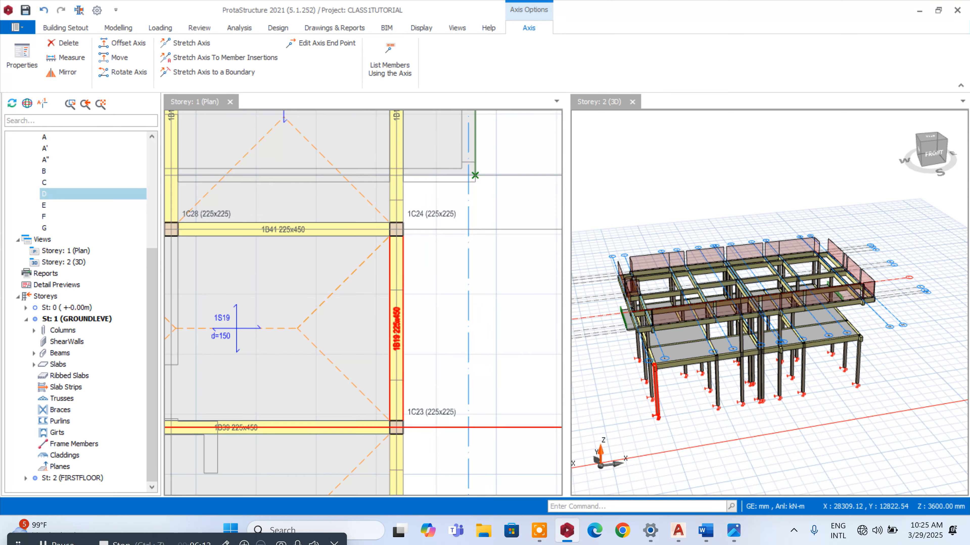
{"action": "right_click", "coordinate": [397, 310]}
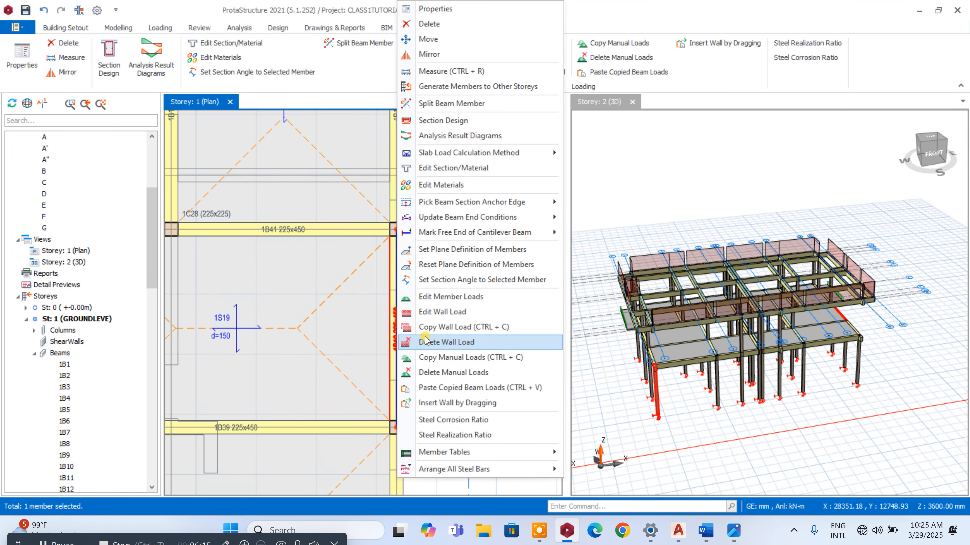
{"action": "left_click", "coordinate": [432, 312]}
{"action": "left_click_drag", "start_coordinate": [546, 307], "coordinate": [573, 305]}
{"action": "type", "text": "3.47 kN/m2"}
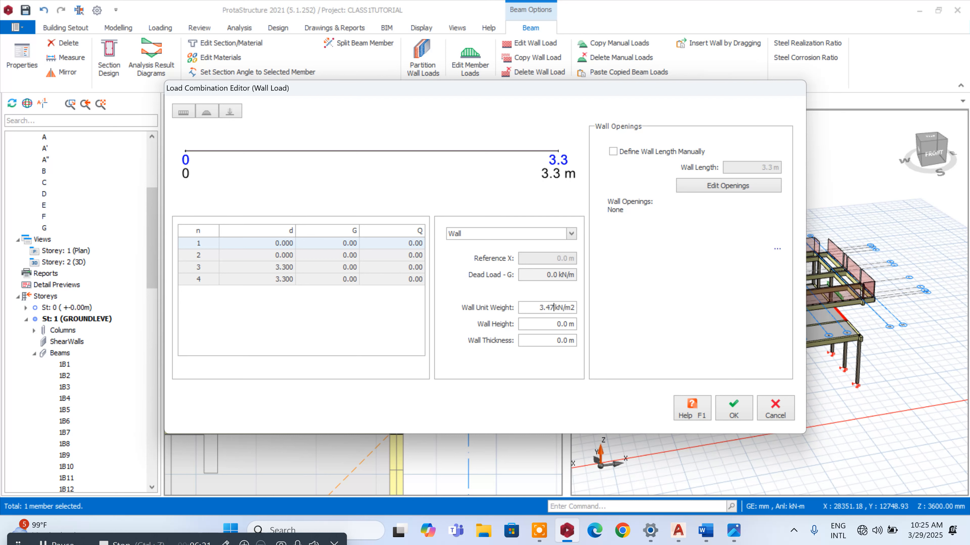
- Work out the clear wall height in Calculator by subtracting 450 from 3600, and close Calculator
{"action": "left_click_drag", "start_coordinate": [554, 323], "coordinate": [591, 327]}
{"action": "left_click", "coordinate": [366, 531]}
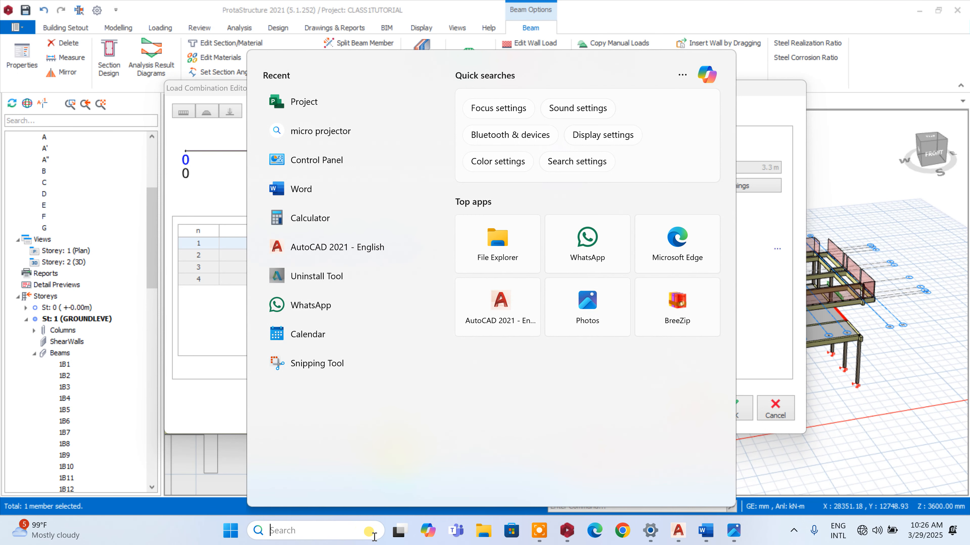
{"action": "left_click", "coordinate": [359, 219]}
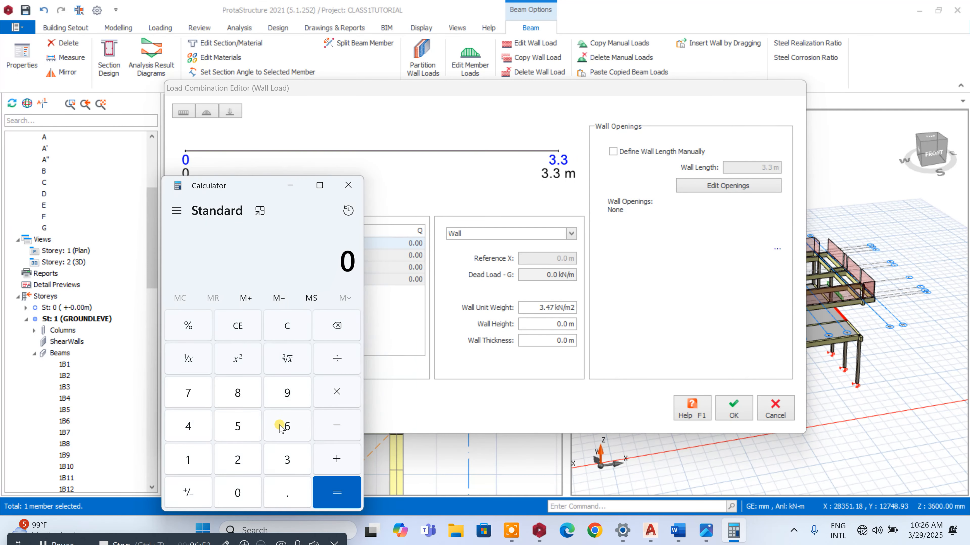
{"action": "left_click", "coordinate": [291, 458]}
{"action": "left_click", "coordinate": [281, 423]}
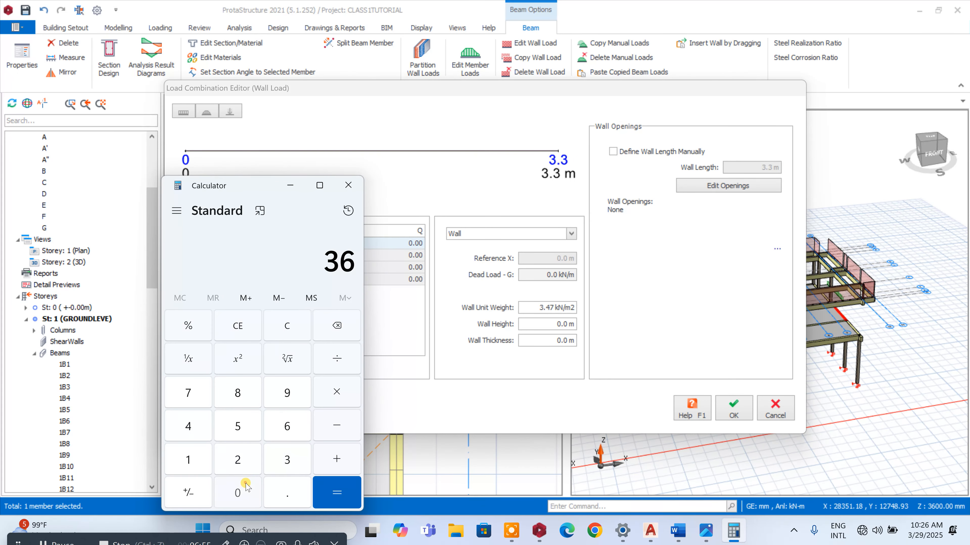
{"action": "left_click", "coordinate": [247, 487]}
{"action": "left_click", "coordinate": [247, 487]}
{"action": "left_click", "coordinate": [338, 423]}
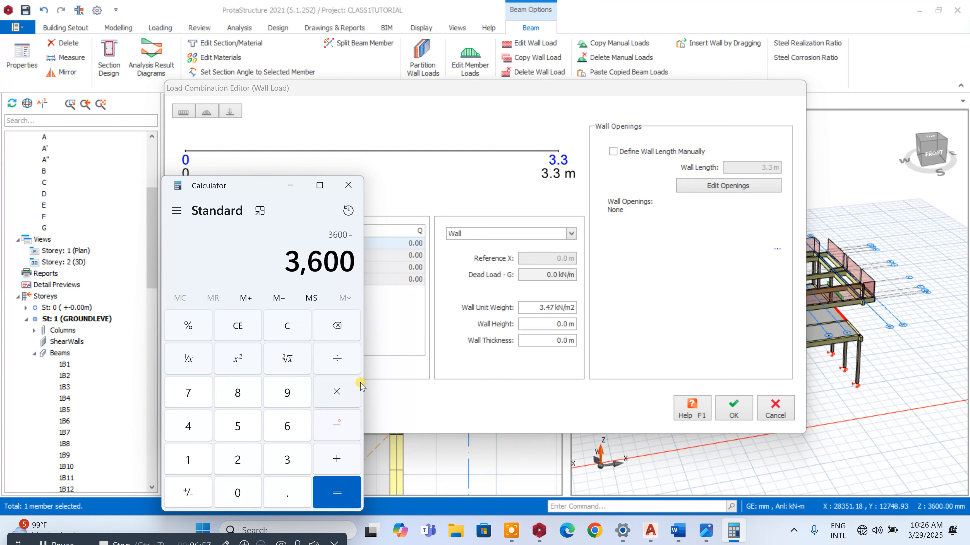
{"action": "left_click", "coordinate": [205, 427]}
{"action": "left_click", "coordinate": [236, 424]}
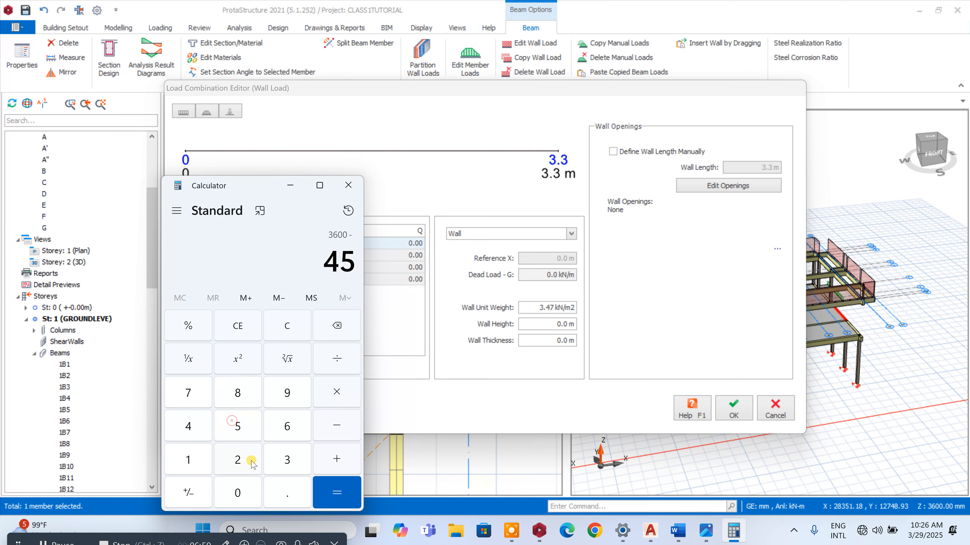
{"action": "left_click", "coordinate": [253, 488]}
{"action": "left_click", "coordinate": [322, 492]}
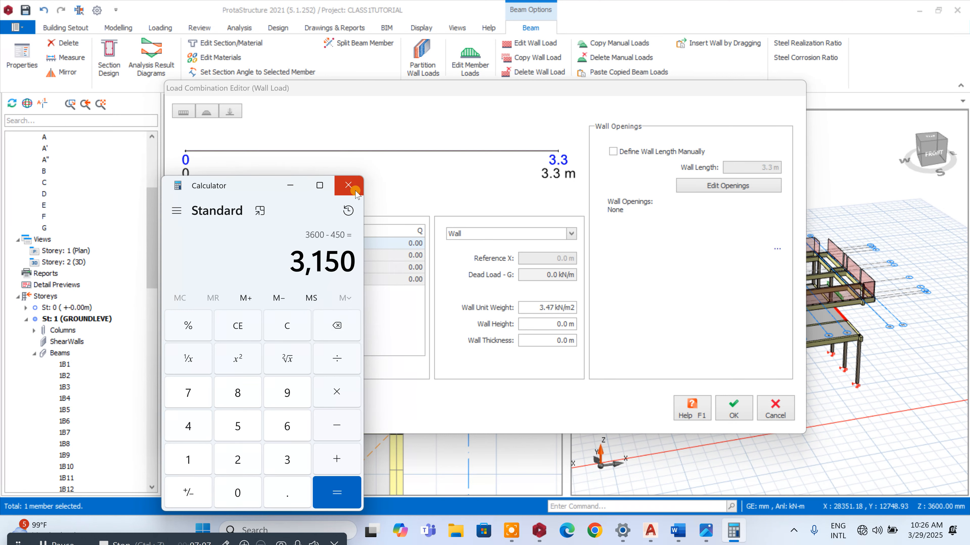
{"action": "left_click", "coordinate": [347, 186]}
- Set the wall height to 3.15 m and the wall thickness to 0.225 m, and apply the wall load to beam 1B19
{"action": "left_click", "coordinate": [539, 322]}
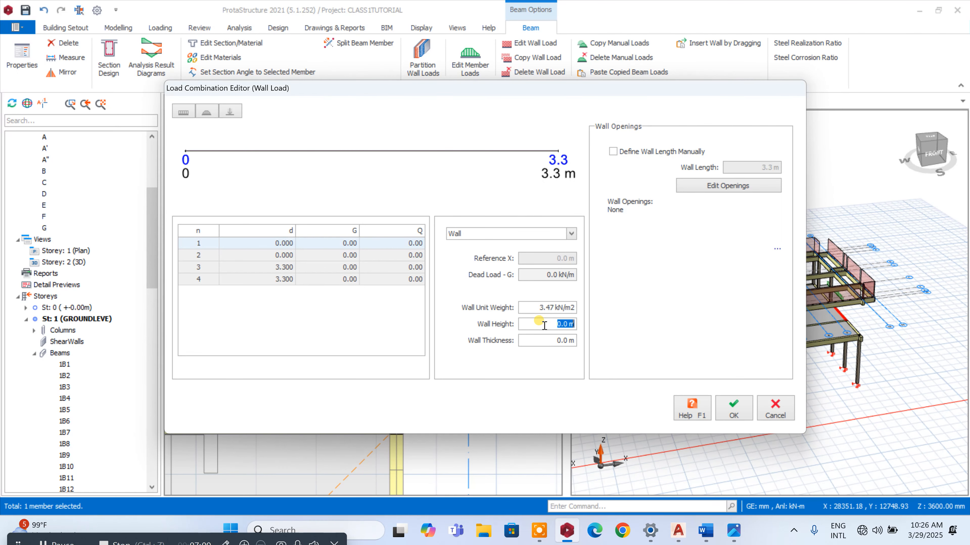
{"action": "type", "text": "3.15m"}
{"action": "key", "text": "Tab"}
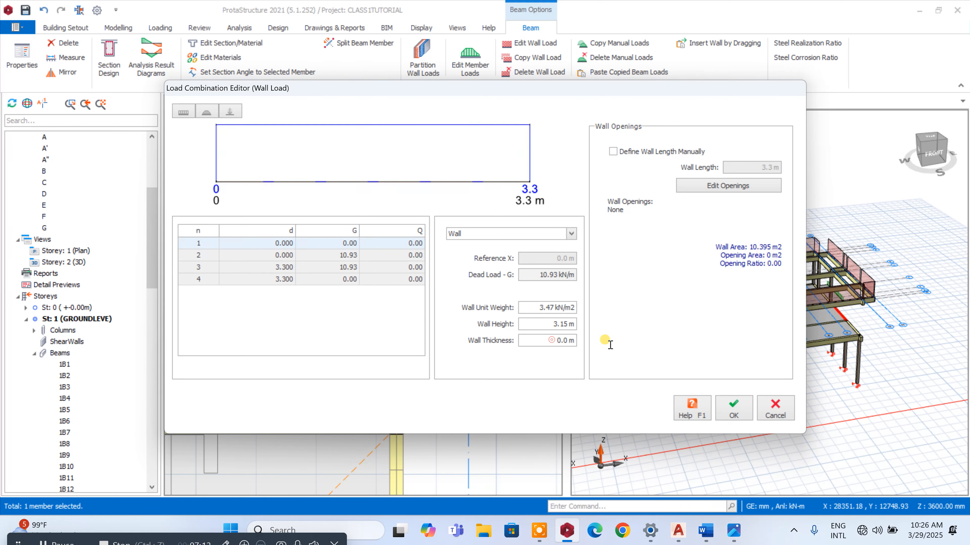
{"action": "type", "text": "0.225"}
{"action": "left_click", "coordinate": [734, 411]}
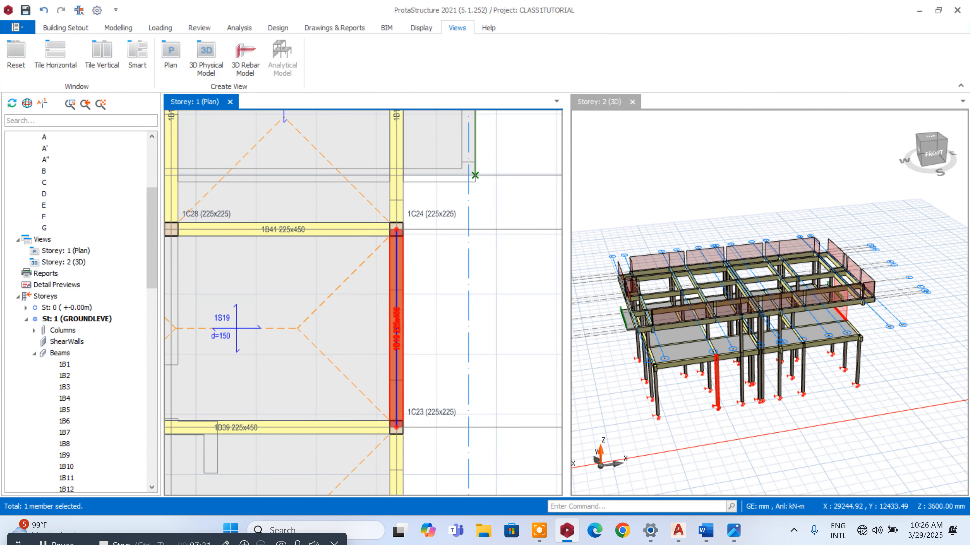
- Copy the wall load from edge beam 1B19 and bring the whole storey 1 plan into view
{"action": "right_click", "coordinate": [398, 293]}
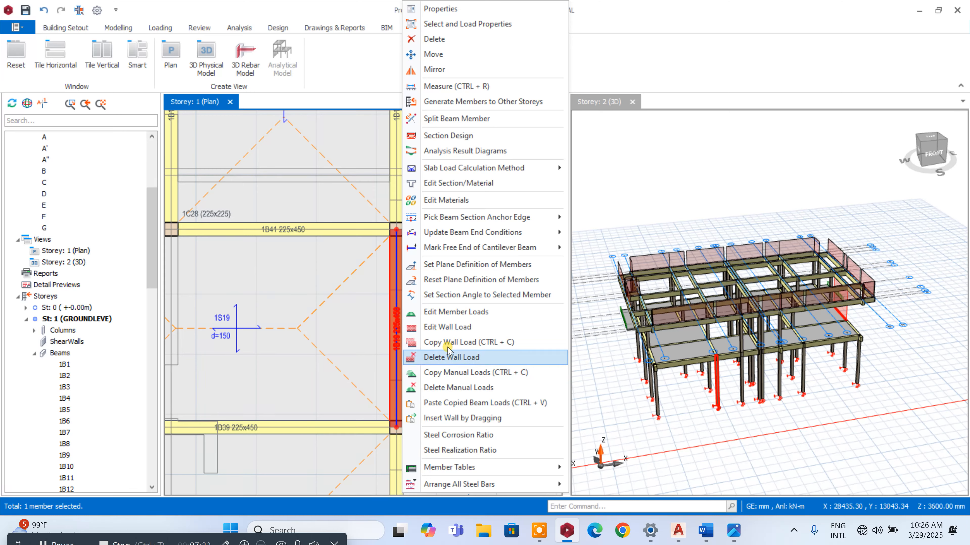
{"action": "left_click", "coordinate": [450, 342]}
{"action": "scroll", "coordinate": [513, 325], "scroll_direction": "down", "scroll_amount": 5}
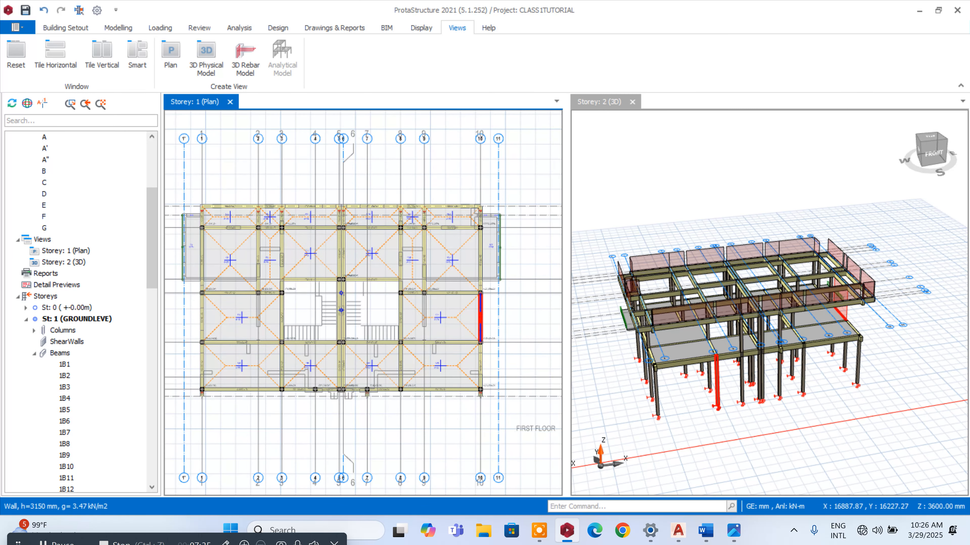
{"action": "scroll", "coordinate": [206, 260], "scroll_direction": "up", "scroll_amount": 1}
{"action": "scroll", "coordinate": [187, 254], "scroll_direction": "down", "scroll_amount": 3}
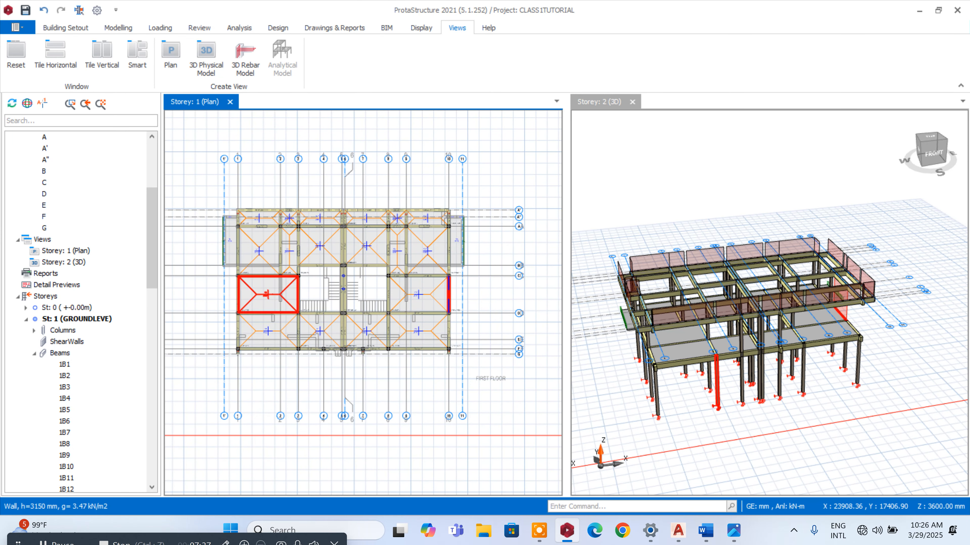
{"action": "scroll", "coordinate": [389, 251], "scroll_direction": "up", "scroll_amount": 3}
{"action": "scroll", "coordinate": [431, 251], "scroll_direction": "down", "scroll_amount": 3}
- Paste the copied wall load onto all beams of the storey 1 plan, replacing any existing wall loads
{"action": "mouse_move", "coordinate": [547, 171]}
{"action": "left_mouse_down"}
{"action": "mouse_move", "coordinate": [479, 295]}
{"action": "mouse_move", "coordinate": [264, 405]}
{"action": "left_mouse_up"}
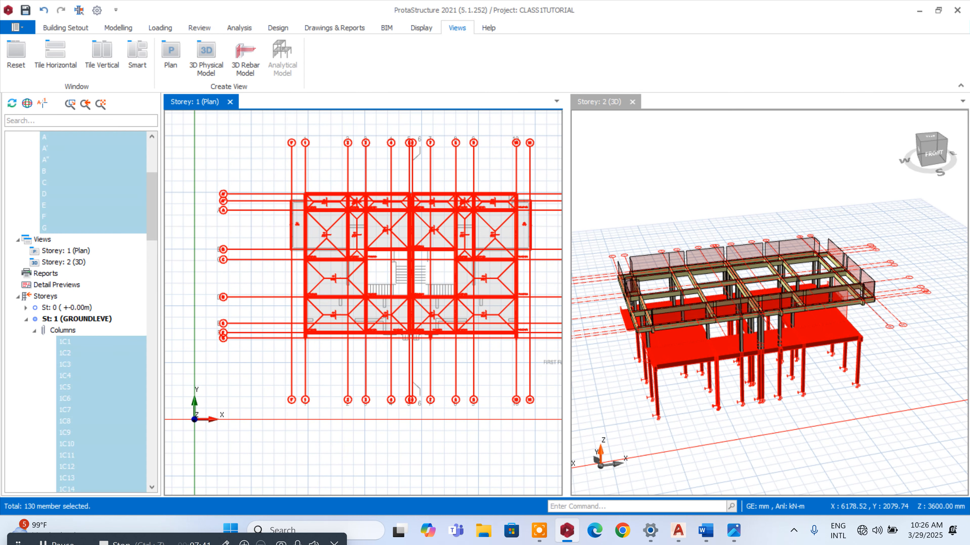
{"action": "key", "text": "ctrl+v"}
{"action": "right_click", "coordinate": [343, 352]}
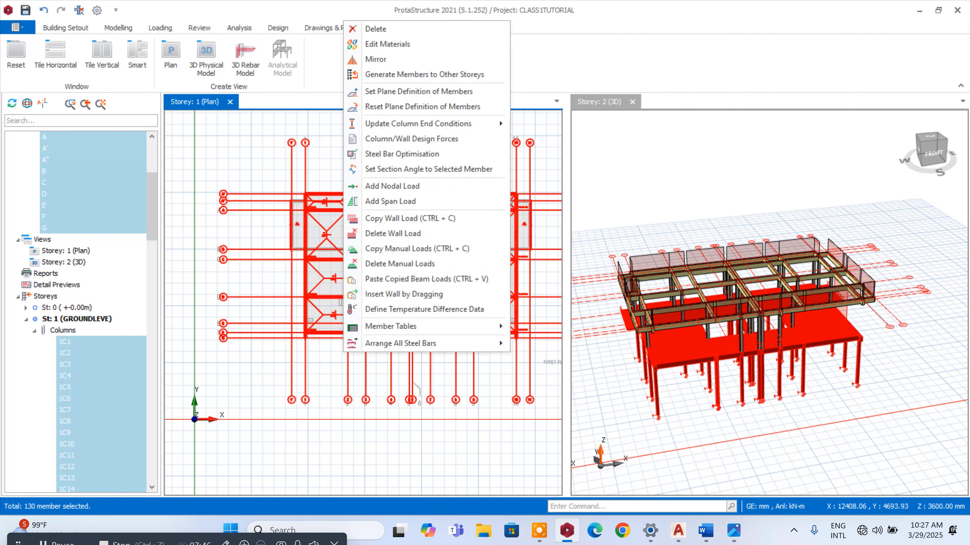
{"action": "left_click", "coordinate": [388, 280]}
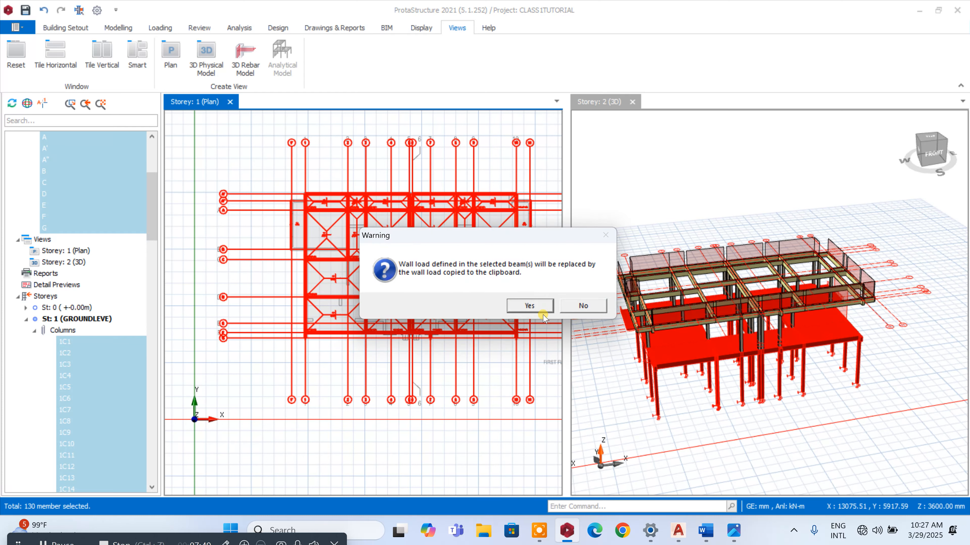
{"action": "left_click", "coordinate": [529, 306]}
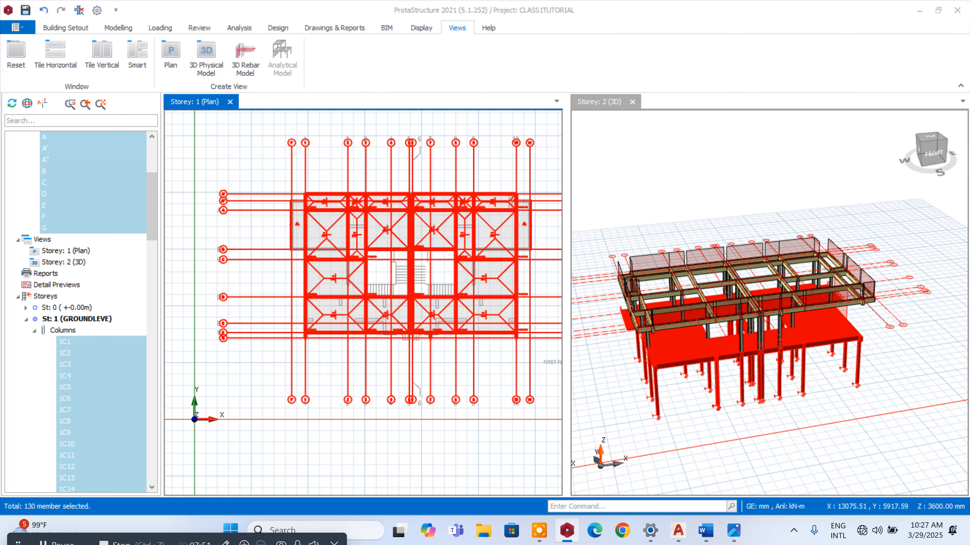
{"action": "key", "text": "Escape"}
- Inspect the wall loads on both storeys in the 3D view and close that view
{"action": "scroll", "coordinate": [625, 311], "scroll_direction": "up", "scroll_amount": 5}
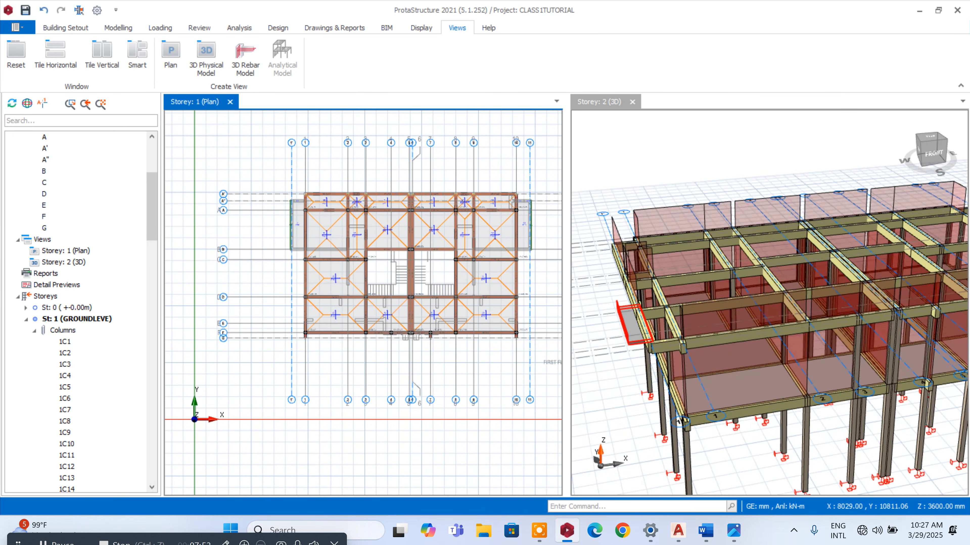
{"action": "scroll", "coordinate": [609, 361], "scroll_direction": "down", "scroll_amount": 3}
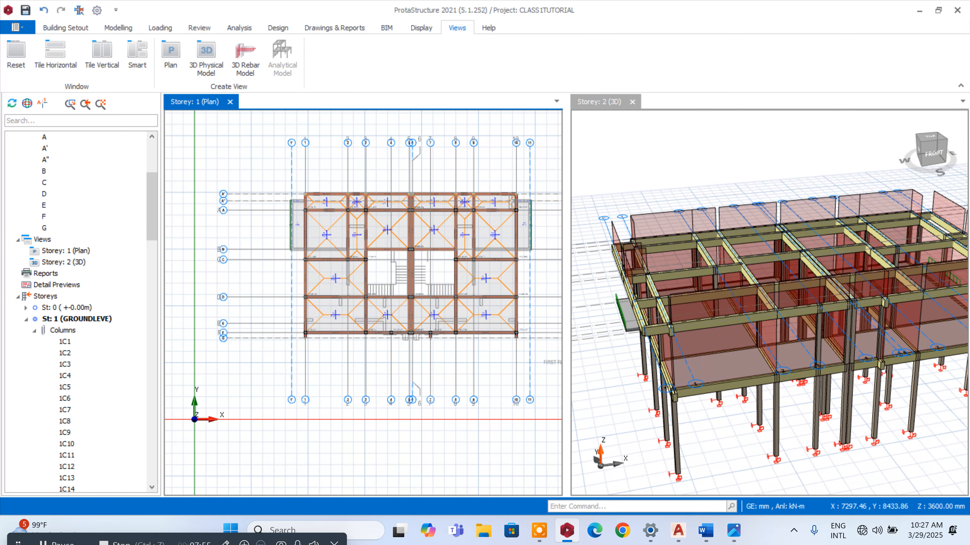
{"action": "middle_click_drag", "start_coordinate": [610, 361], "coordinate": [616, 350]}
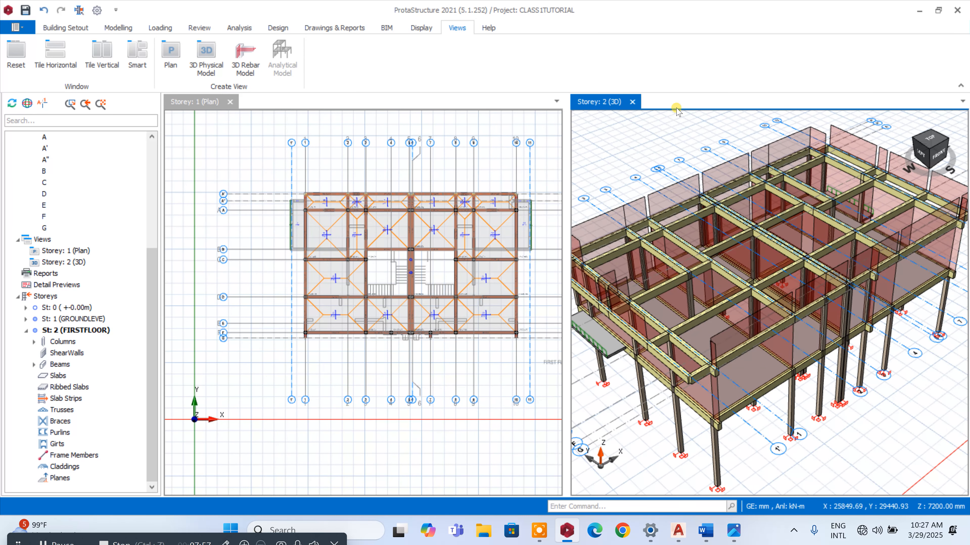
{"action": "left_click", "coordinate": [632, 102]}
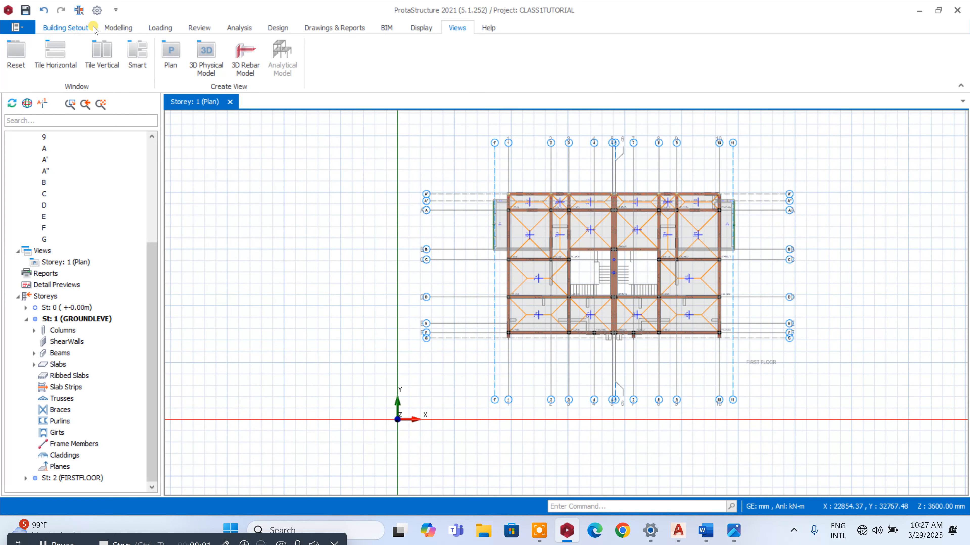
- Run the Building Model Check with all checks enabled for all storeys and close the check window
{"action": "left_click", "coordinate": [239, 27]}
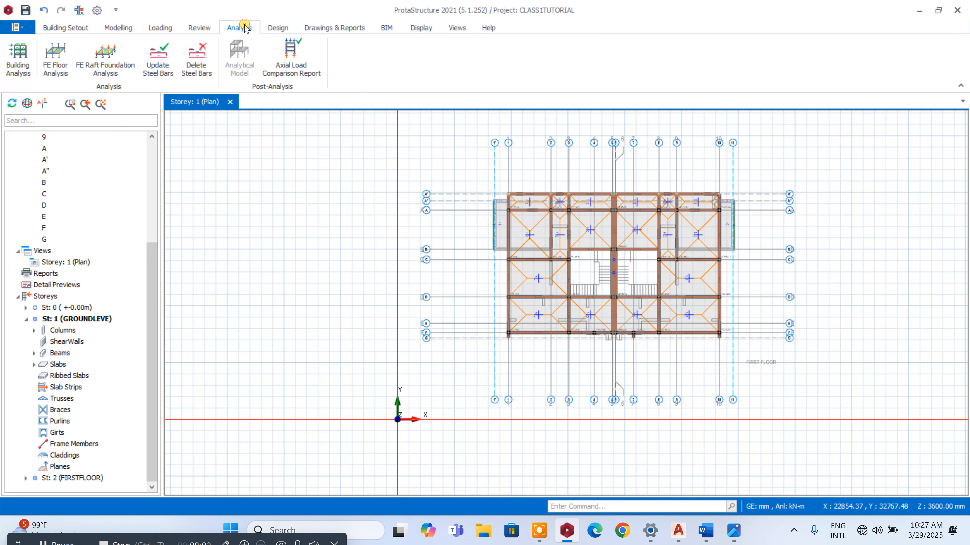
{"action": "left_click", "coordinate": [18, 58]}
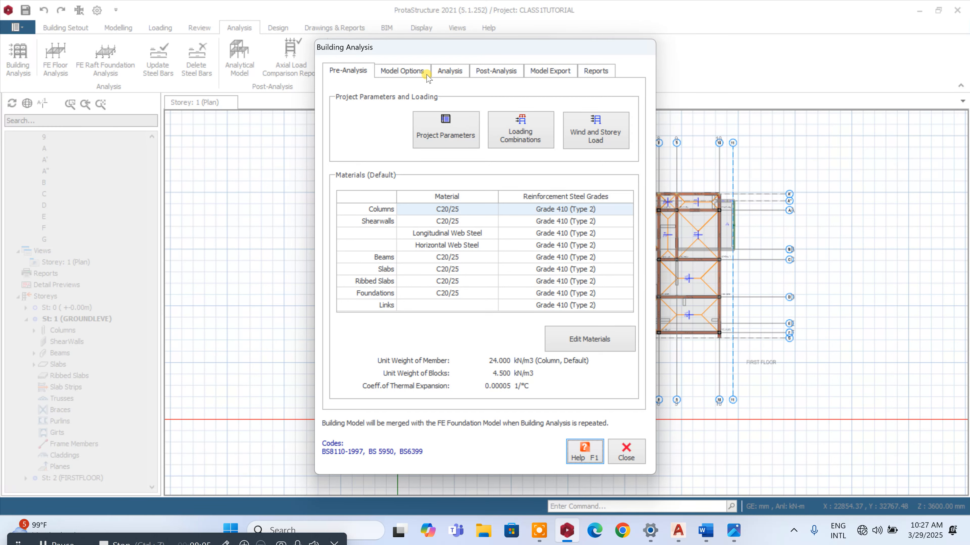
{"action": "left_click", "coordinate": [422, 71]}
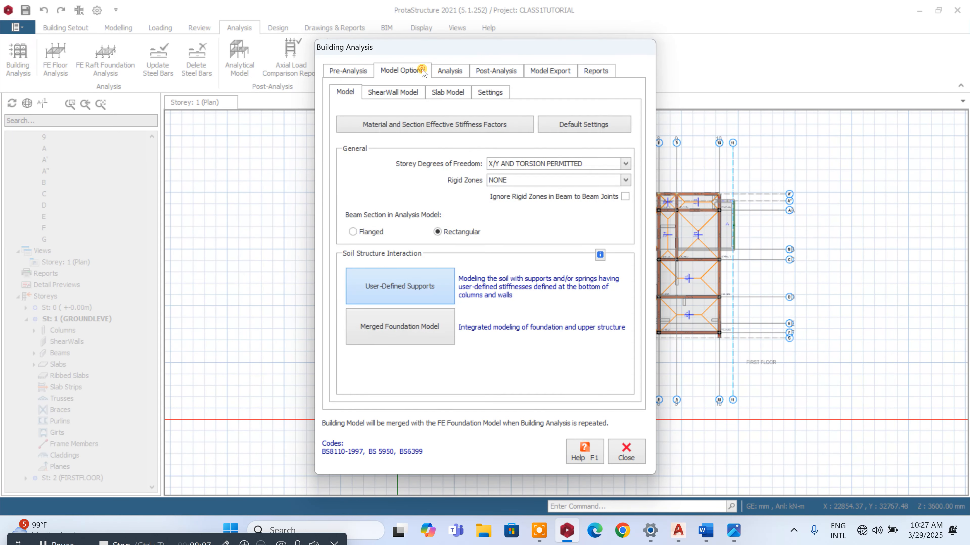
{"action": "left_click", "coordinate": [451, 71]}
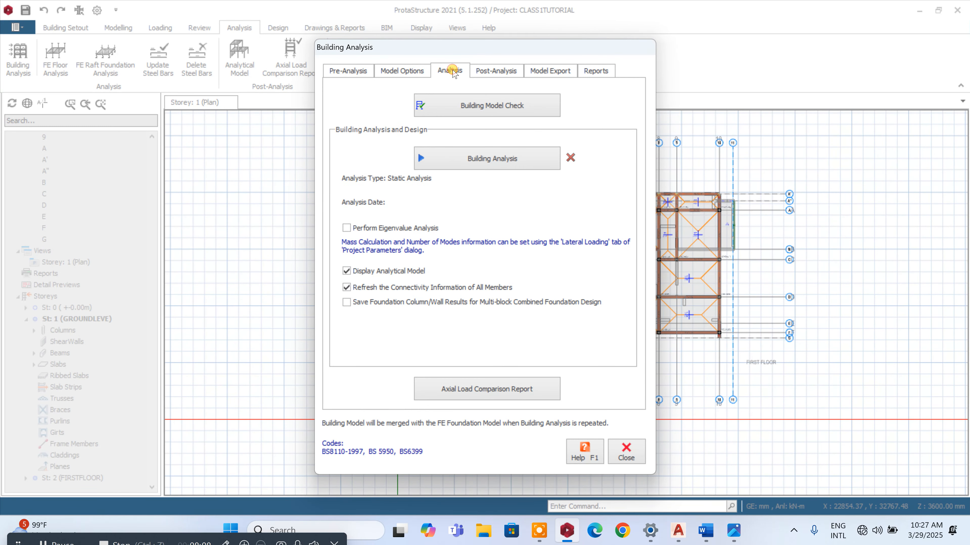
{"action": "left_click", "coordinate": [476, 105]}
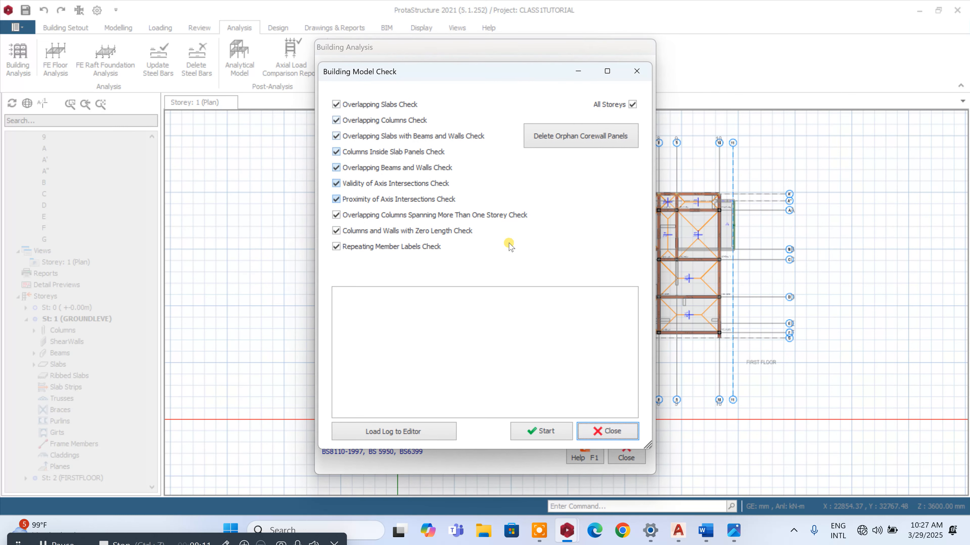
{"action": "left_click", "coordinate": [535, 433]}
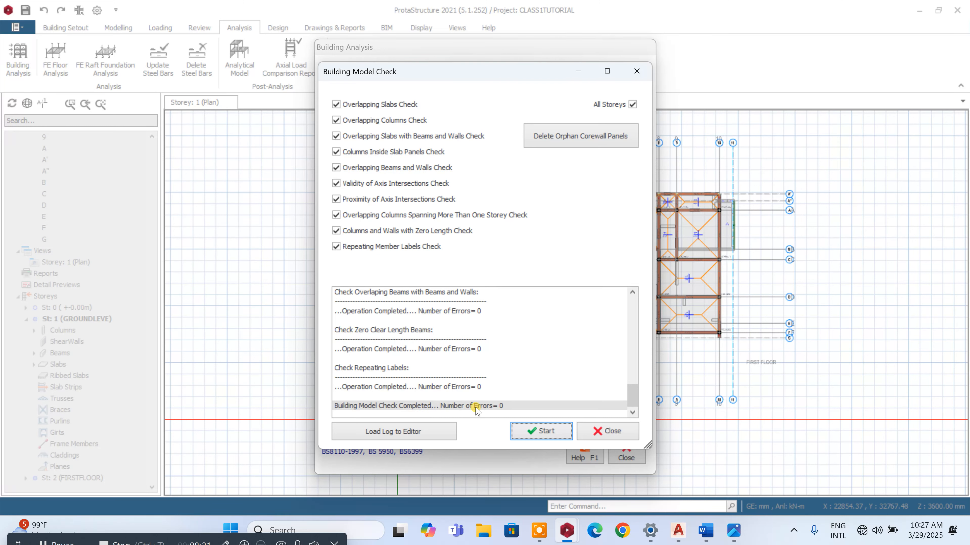
{"action": "left_click", "coordinate": [610, 431]}
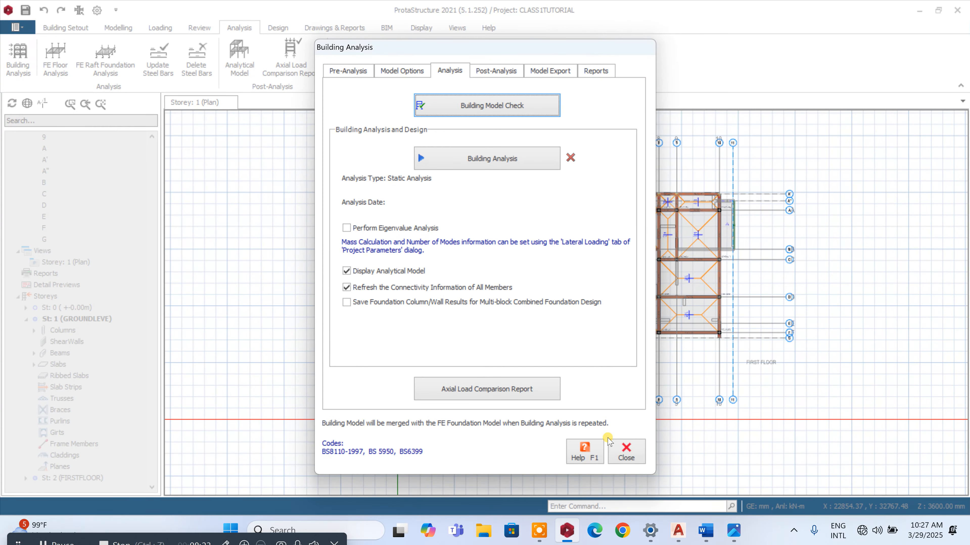
- Run the Building Analysis with column/wall and beam reinforcement design, re-selecting bars for both, and close the summary report and analysis log
{"action": "left_click", "coordinate": [473, 159]}
{"action": "left_click", "coordinate": [419, 217]}
{"action": "left_click", "coordinate": [424, 231]}
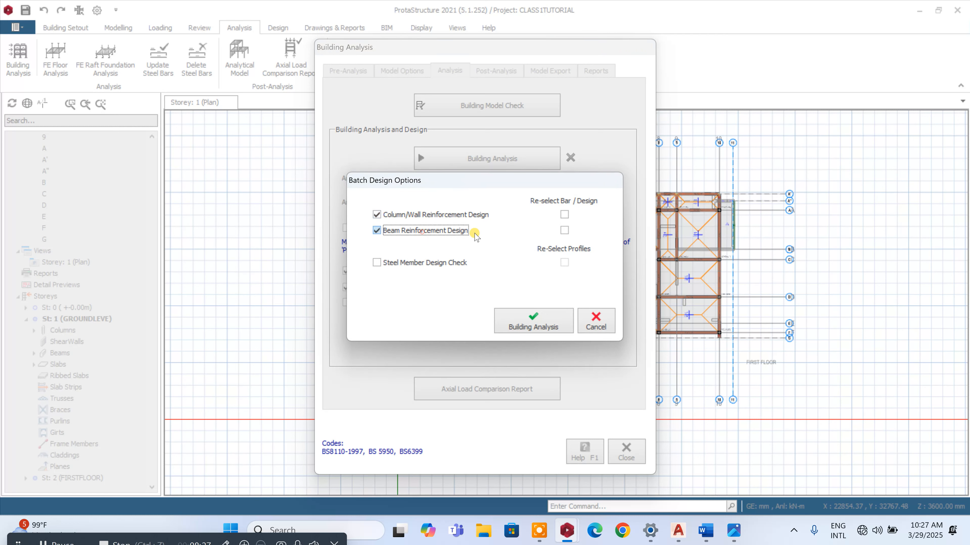
{"action": "left_click", "coordinate": [565, 214]}
{"action": "left_click", "coordinate": [566, 229]}
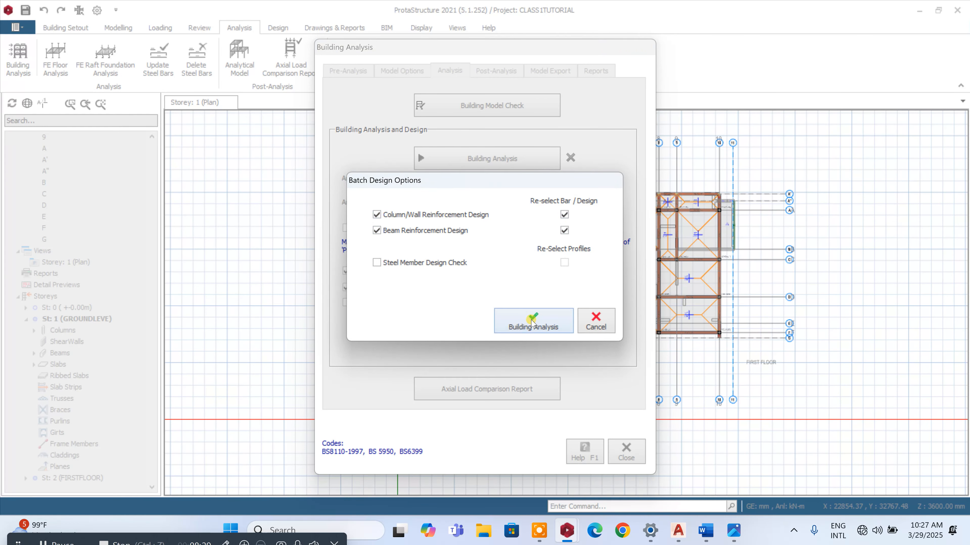
{"action": "left_click", "coordinate": [532, 322]}
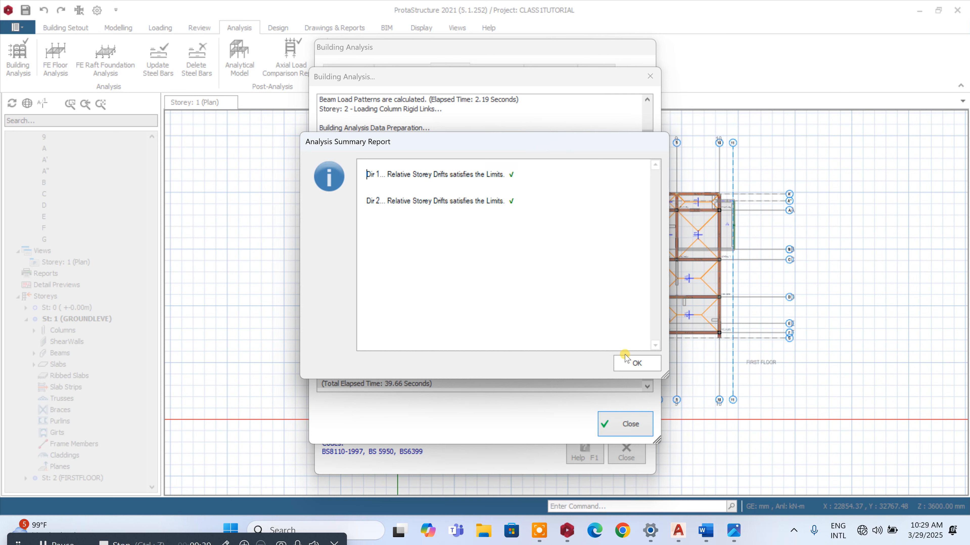
{"action": "left_click", "coordinate": [630, 364]}
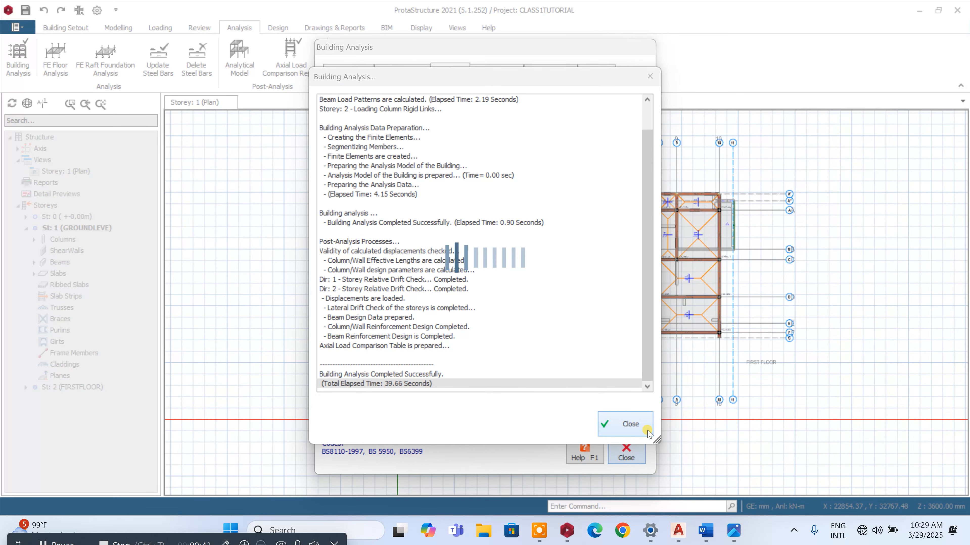
{"action": "left_click", "coordinate": [644, 430]}
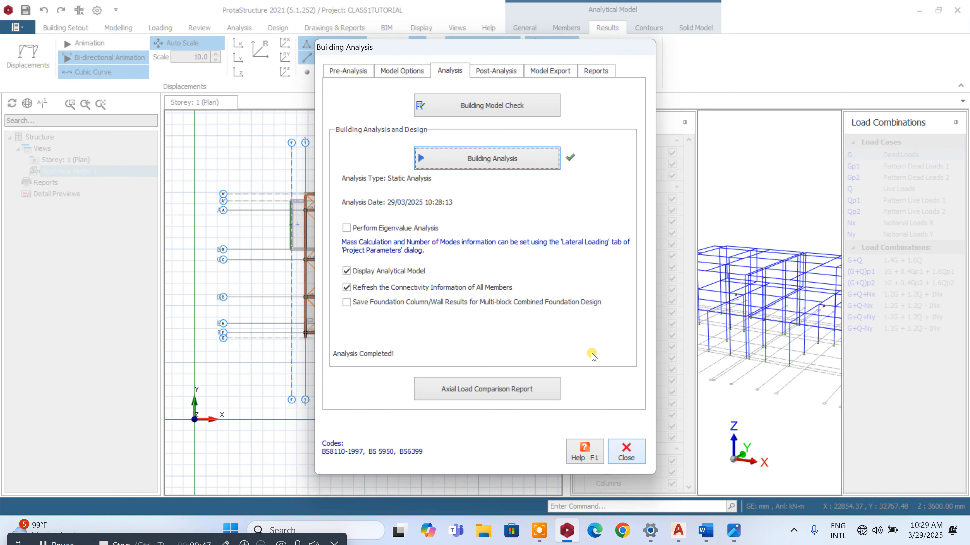
- Open the Column/Wall Design table in a maximized window and review the utilization ratios and steel bars of all columns
{"action": "left_click", "coordinate": [496, 71]}
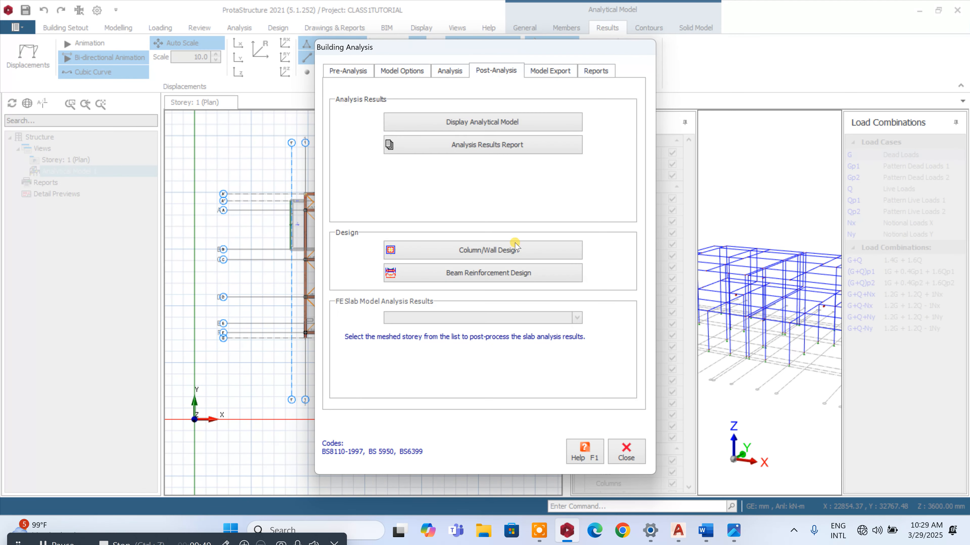
{"action": "left_click", "coordinate": [516, 254]}
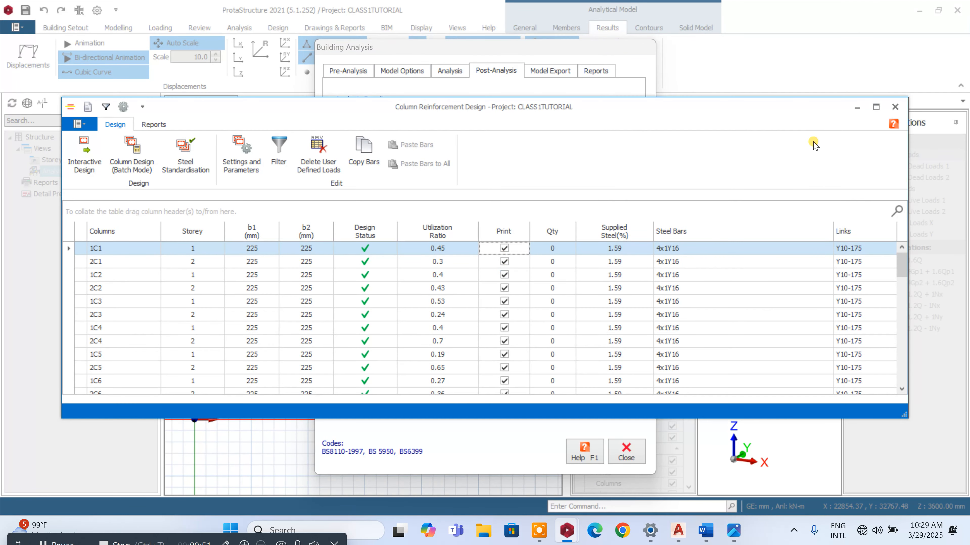
{"action": "left_click", "coordinate": [873, 110]}
{"action": "scroll", "coordinate": [714, 256], "scroll_direction": "down", "scroll_amount": 3}
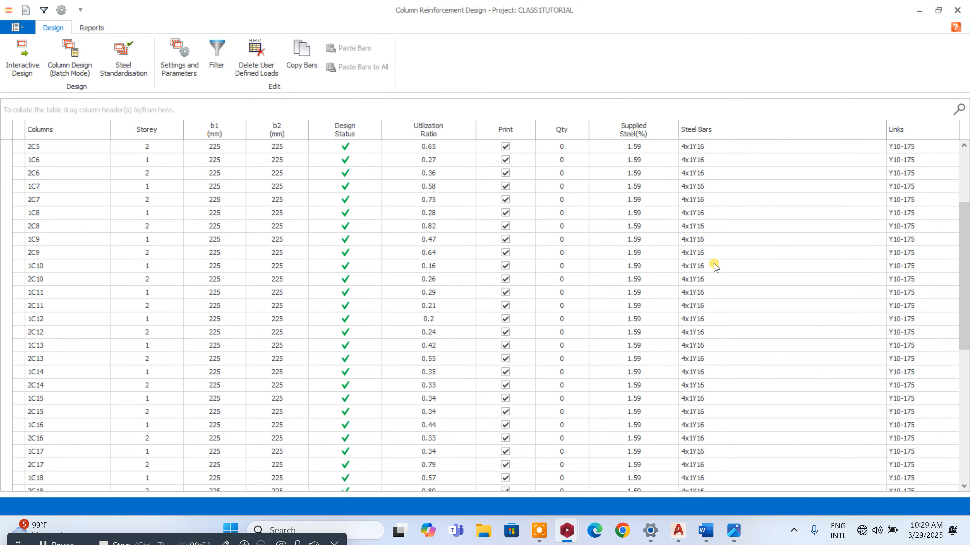
{"action": "scroll", "coordinate": [433, 231], "scroll_direction": "down", "scroll_amount": 7}
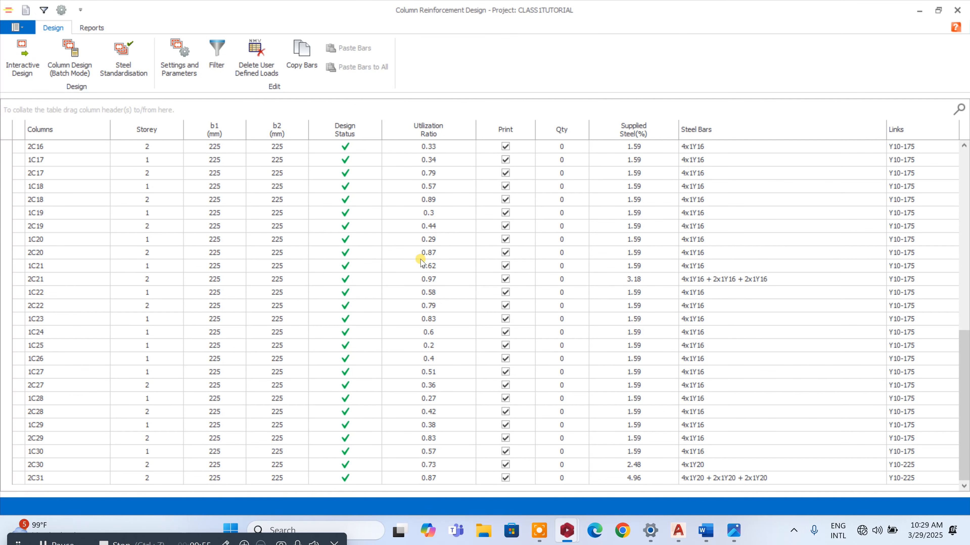
- Open the storey 2 column 2C21 and run its interactive reinforcement design with the existing section
{"action": "left_click", "coordinate": [563, 288]}
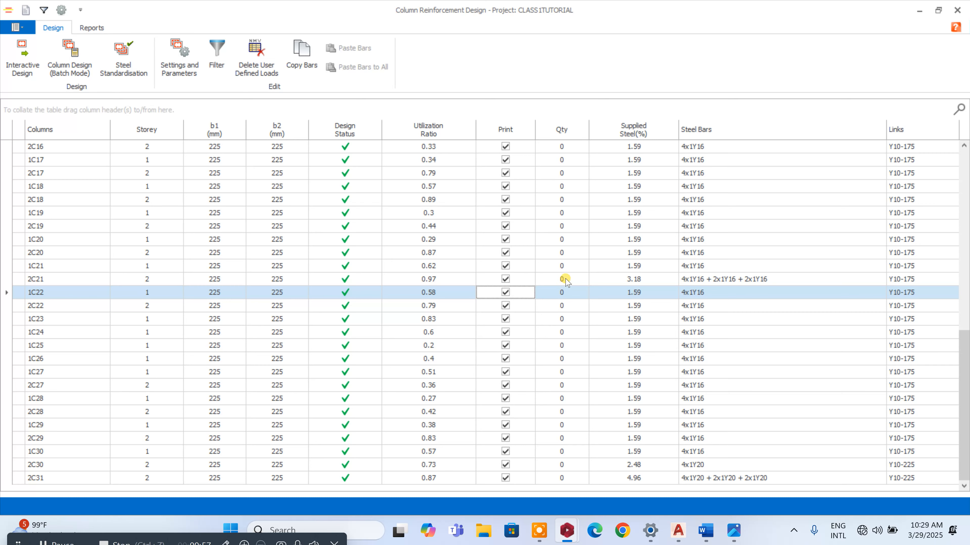
{"action": "left_click", "coordinate": [566, 281]}
{"action": "double_click", "coordinate": [566, 279]}
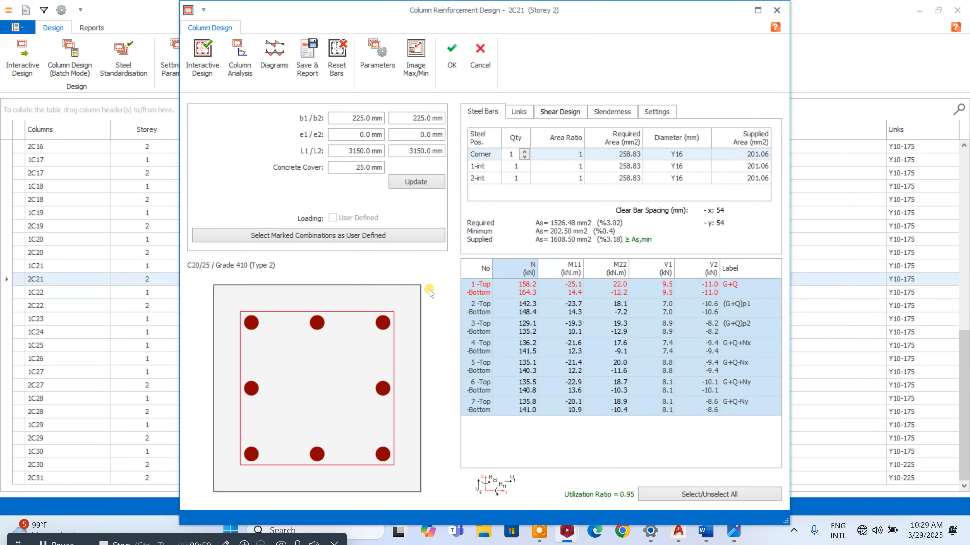
{"action": "left_click", "coordinate": [227, 53]}
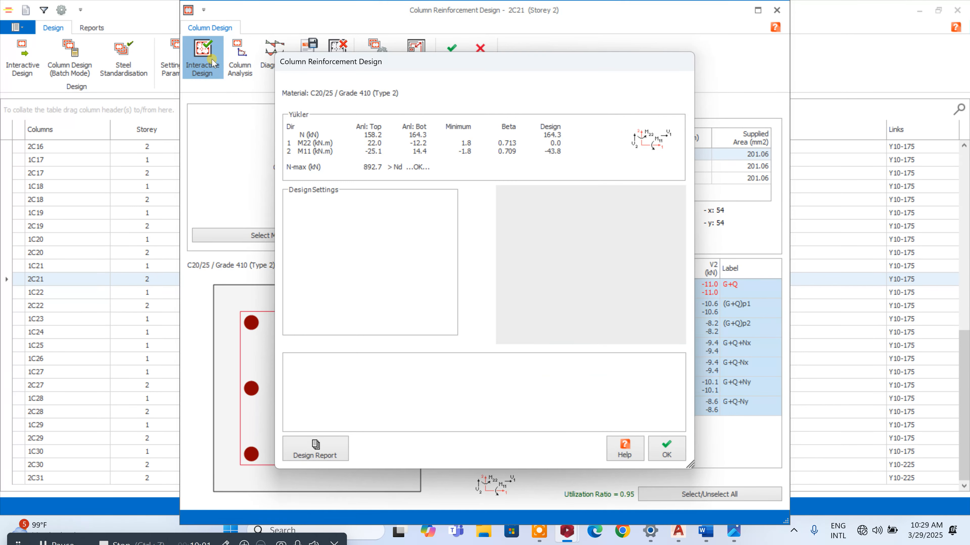
{"action": "left_click", "coordinate": [657, 454]}
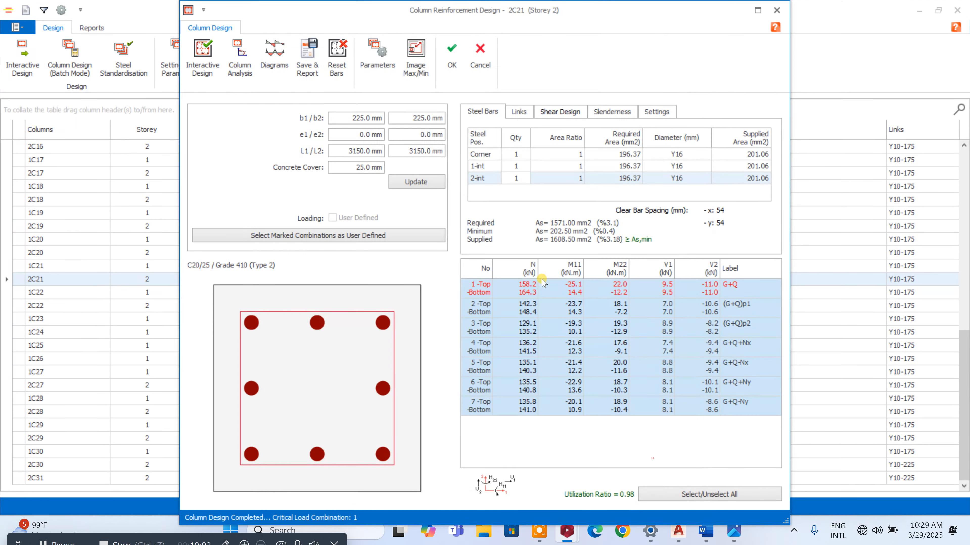
- Set column 2C21's b2 to 450 mm, update the section, and rerun and accept its interactive design
{"action": "left_click", "coordinate": [402, 117]}
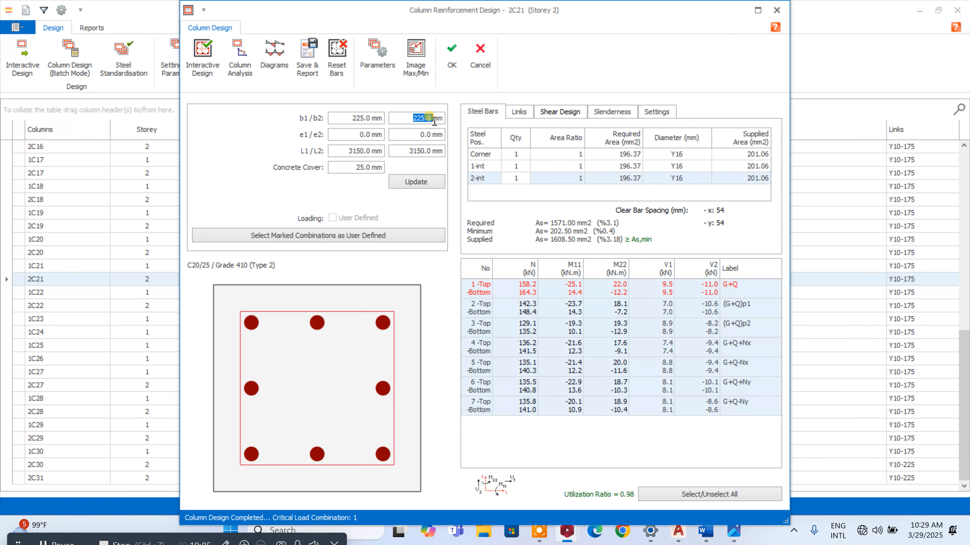
{"action": "type", "text": "450"}
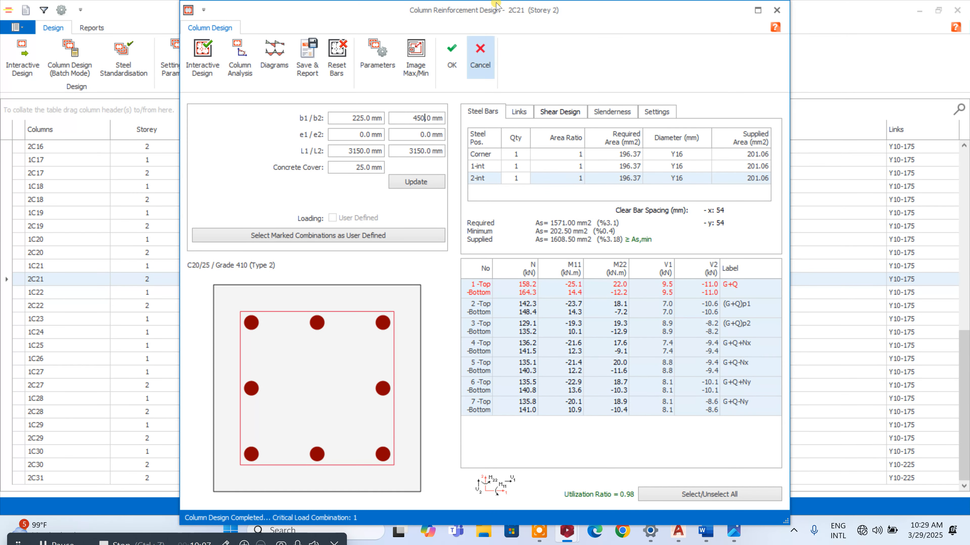
{"action": "left_click", "coordinate": [422, 182]}
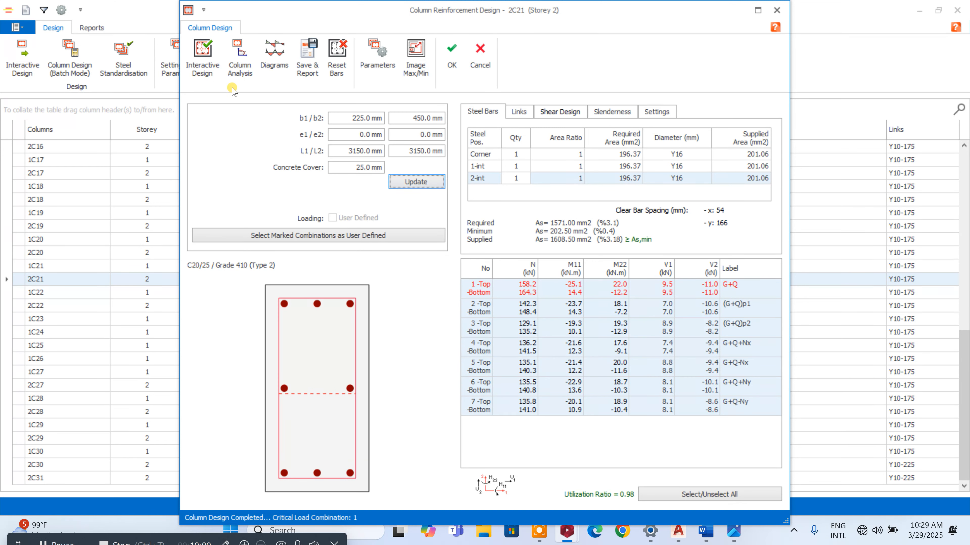
{"action": "left_click", "coordinate": [202, 58]}
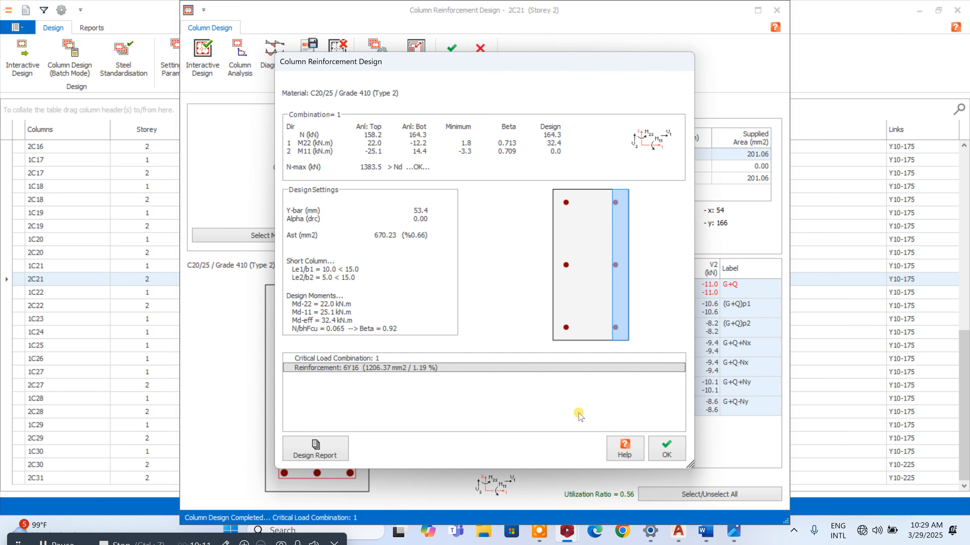
{"action": "left_click", "coordinate": [671, 445]}
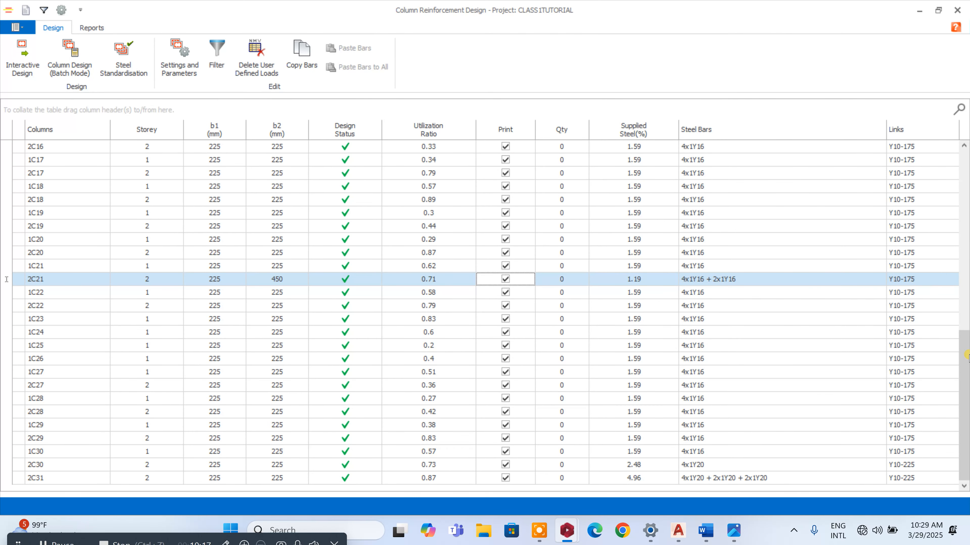
- Open the storey 2 column 2C31 and run its interactive reinforcement design with the existing section
{"action": "left_click", "coordinate": [671, 479]}
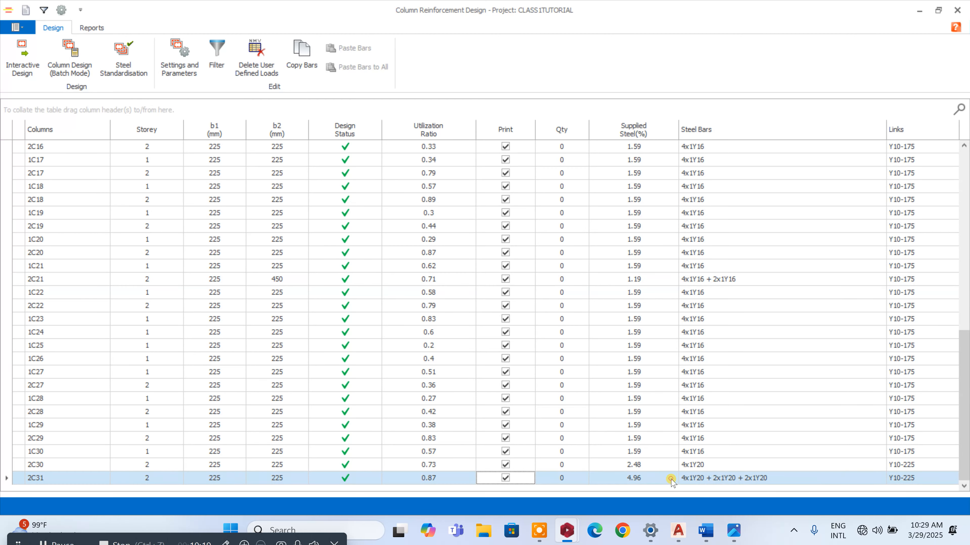
{"action": "double_click", "coordinate": [672, 480]}
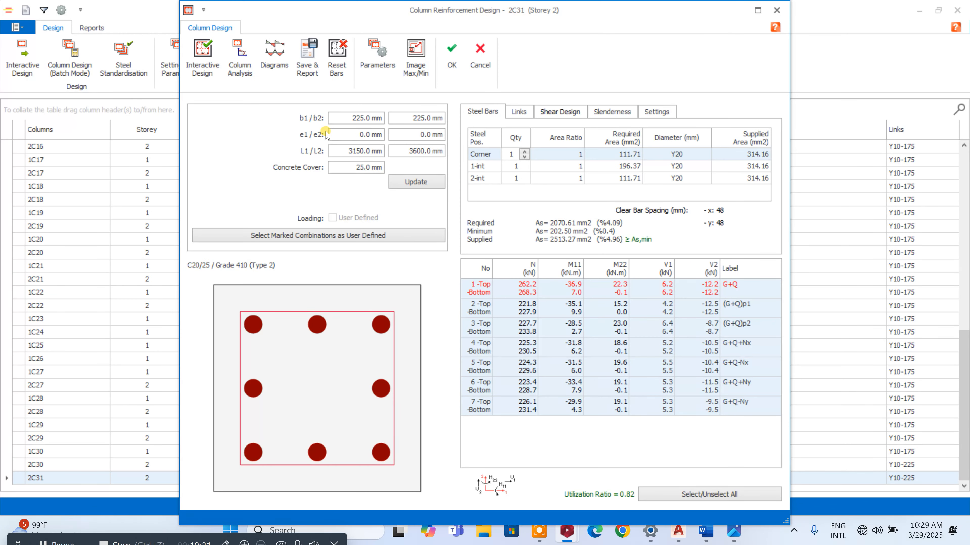
{"action": "left_click", "coordinate": [203, 57]}
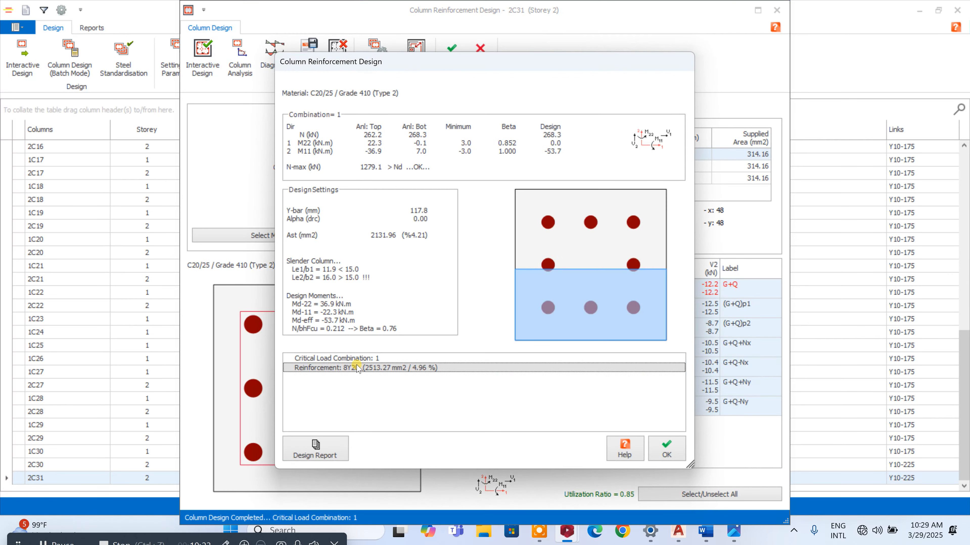
{"action": "left_click", "coordinate": [666, 448]}
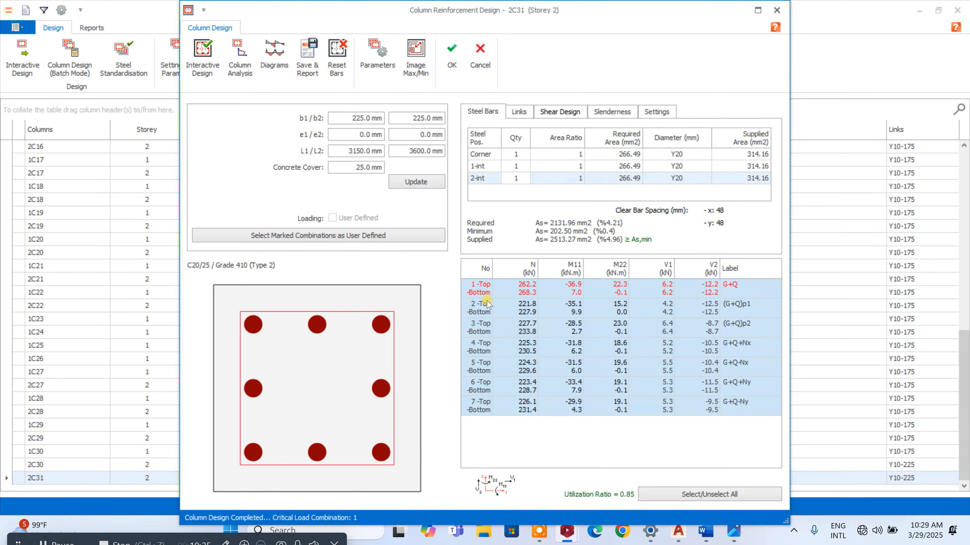
- Set column 2C31's b2 to 450 mm, update the section, and rerun and accept its interactive design
{"action": "left_click", "coordinate": [404, 115]}
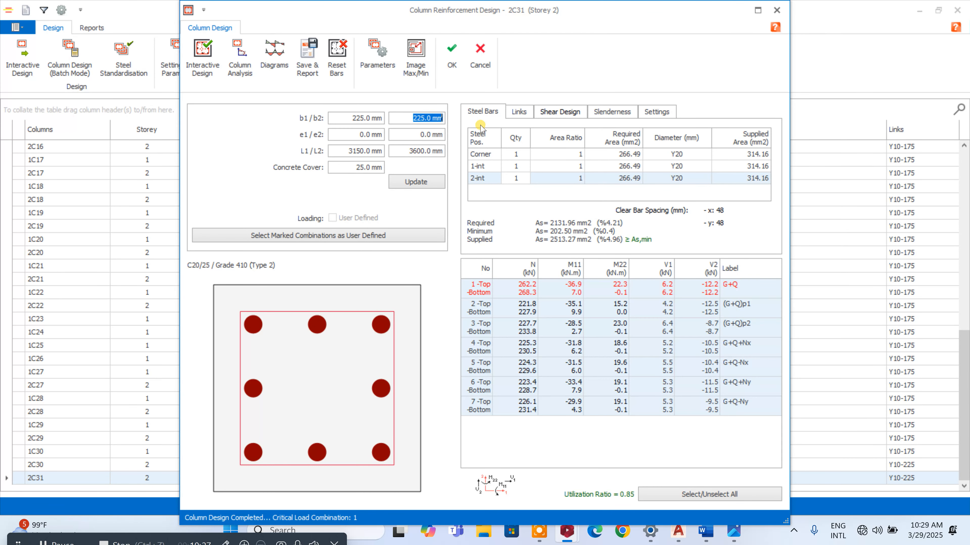
{"action": "type", "text": "450"}
{"action": "left_click", "coordinate": [422, 182]}
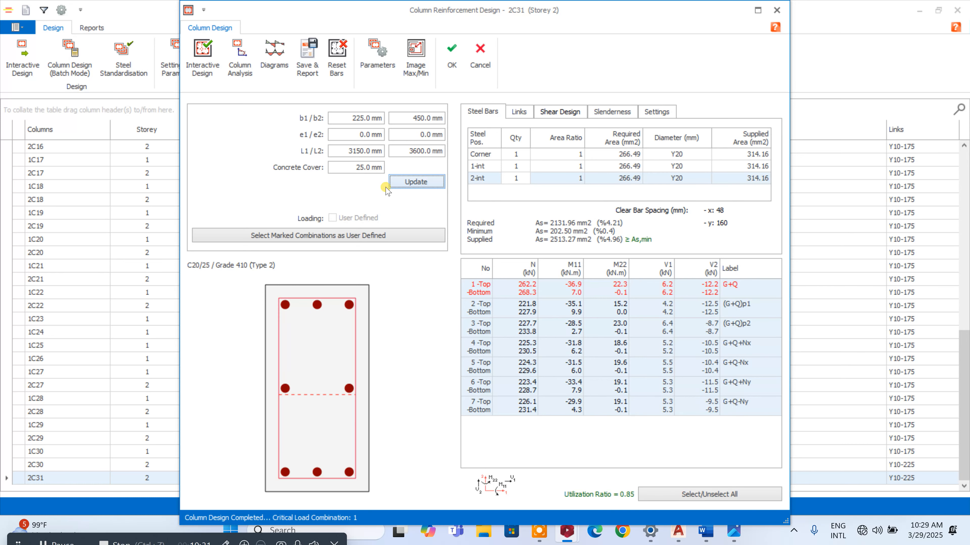
{"action": "left_click", "coordinate": [203, 57]}
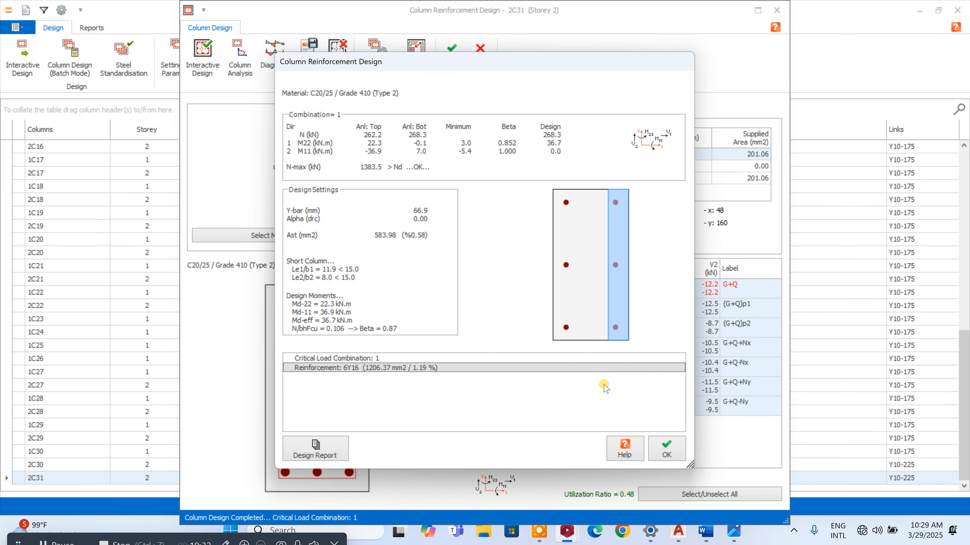
{"action": "left_click", "coordinate": [653, 457]}
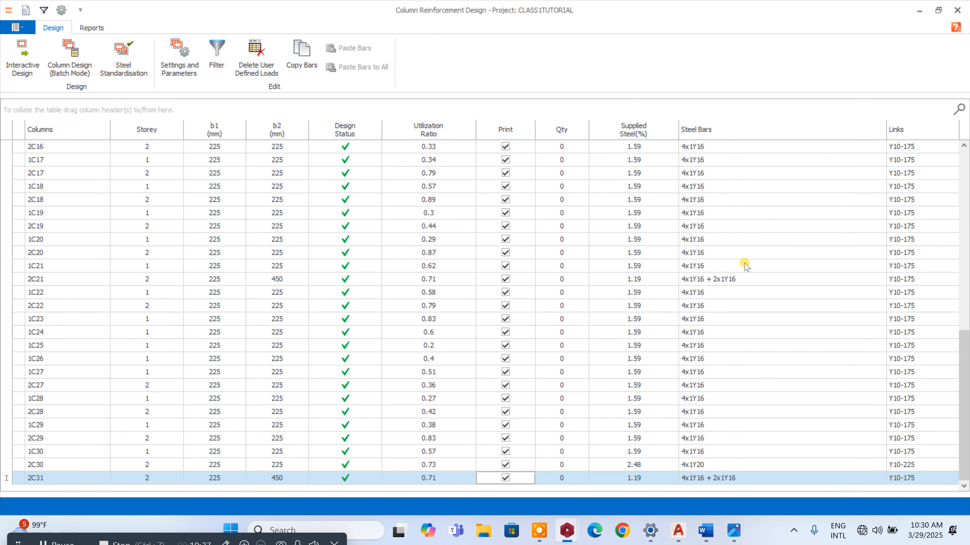
- Recheck and close the column design table, then open Beam Reinforcement Design and review the design status of all beam axes
{"action": "scroll", "coordinate": [746, 266], "scroll_direction": "up", "scroll_amount": 10}
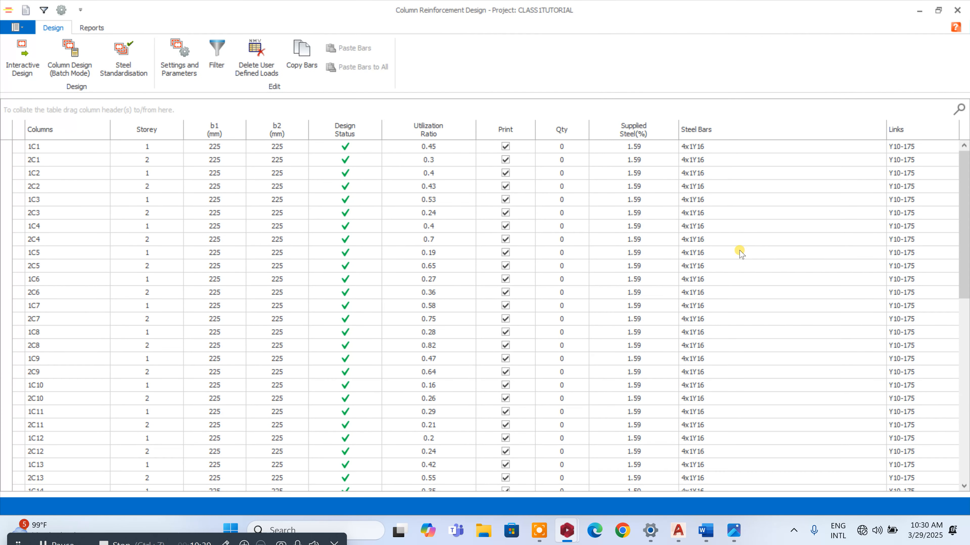
{"action": "scroll", "coordinate": [742, 245], "scroll_direction": "down", "scroll_amount": 10}
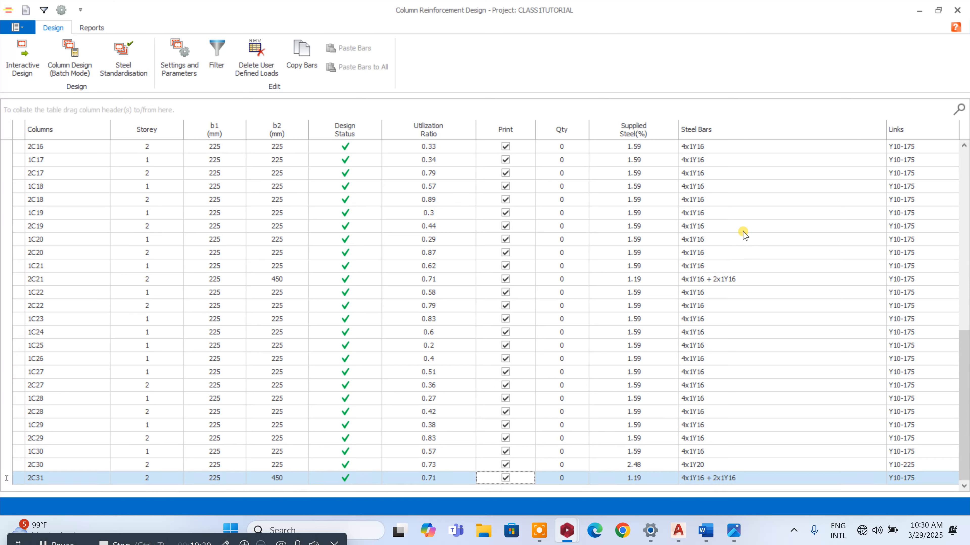
{"action": "left_click", "coordinate": [960, 11]}
{"action": "left_click", "coordinate": [551, 276]}
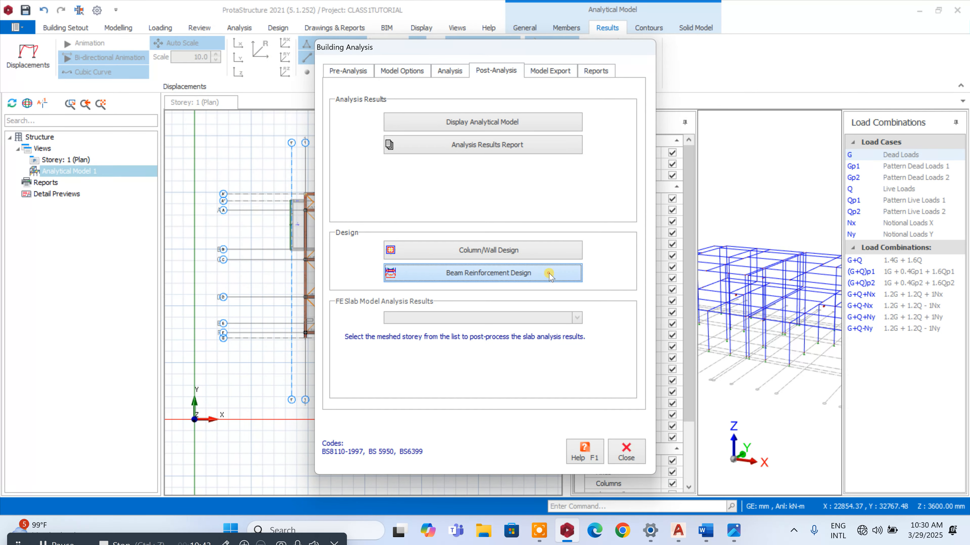
{"action": "scroll", "coordinate": [522, 244], "scroll_direction": "down", "scroll_amount": 9}
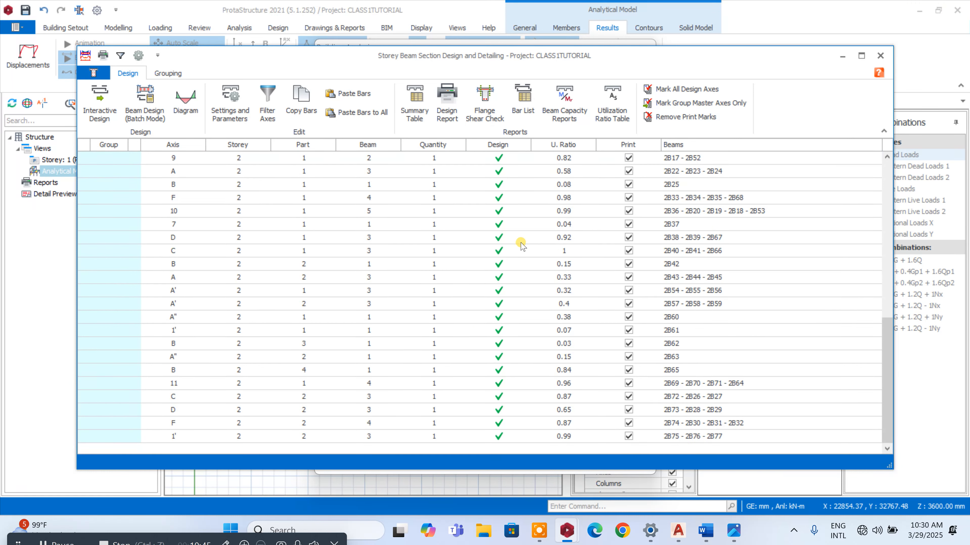
{"action": "scroll", "coordinate": [522, 245], "scroll_direction": "up", "scroll_amount": 10}
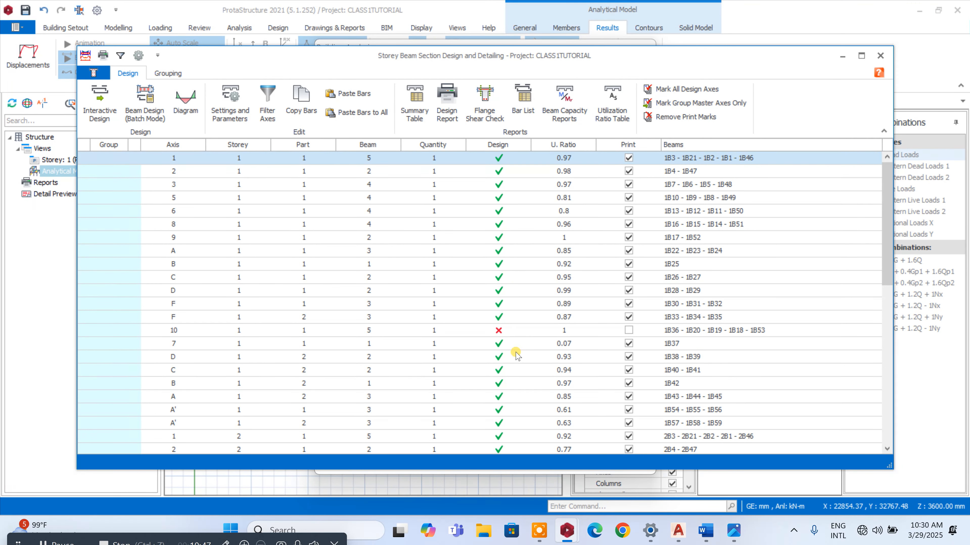
- Open the failed storey 1 axis 10 beam for interactive design and answer the prompt about updating its rebars
{"action": "left_click", "coordinate": [517, 330]}
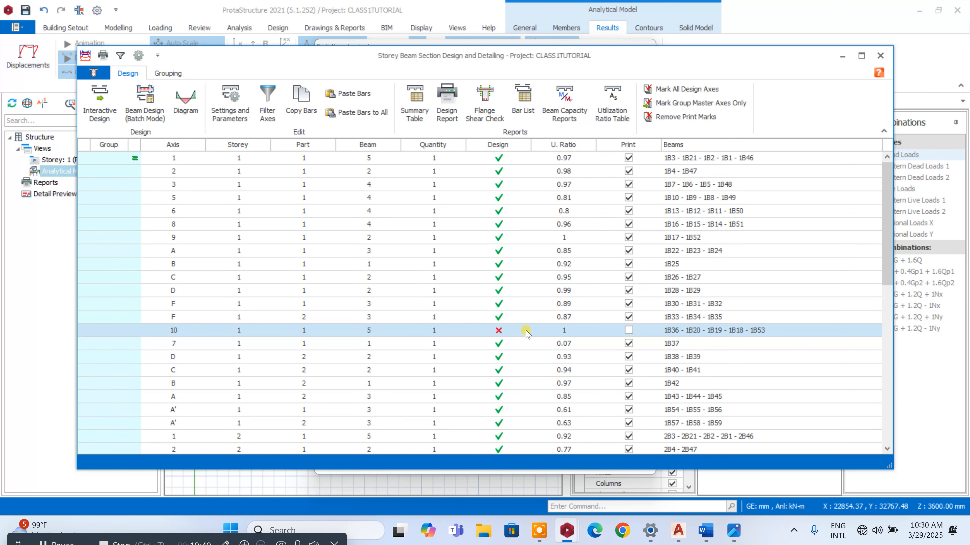
{"action": "double_click", "coordinate": [460, 329]}
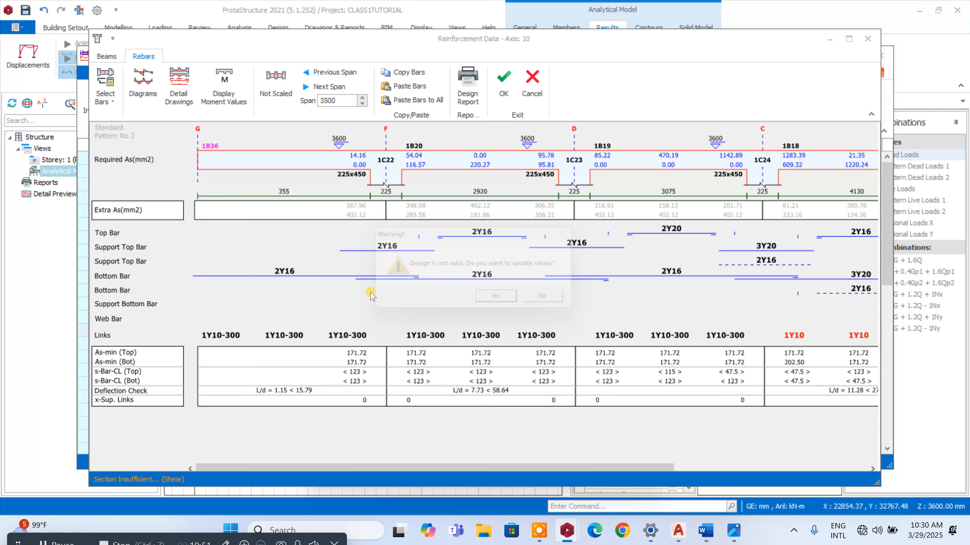
{"action": "left_click", "coordinate": [492, 308]}
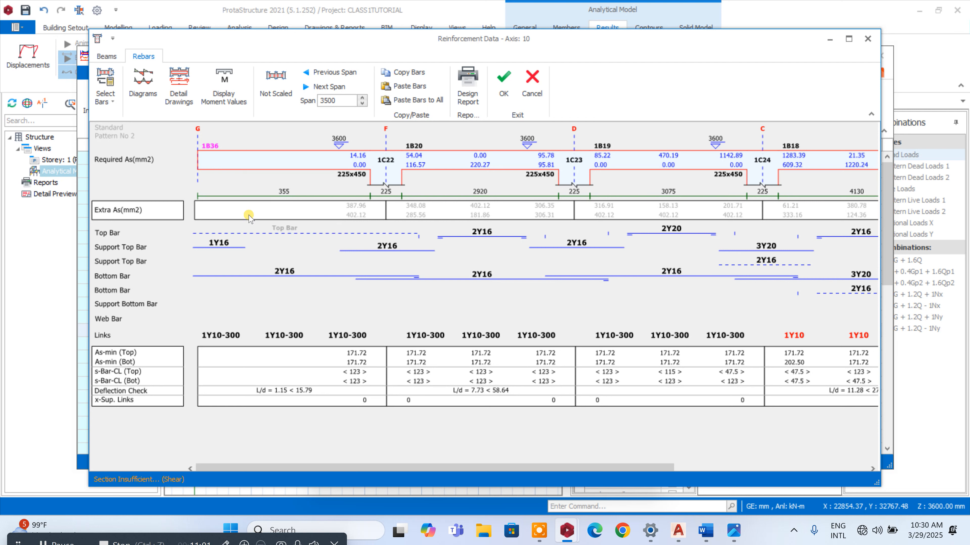
- Check the axis 10 beam dimensions, accept the reinforcement data, and close the beam design table and Building Analysis
{"action": "left_click", "coordinate": [106, 56]}
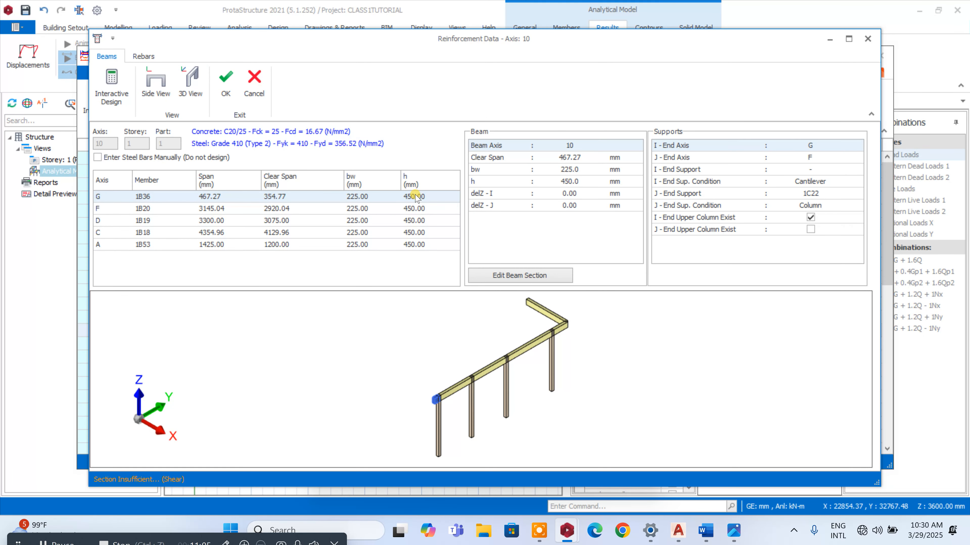
{"action": "left_click", "coordinate": [442, 196]}
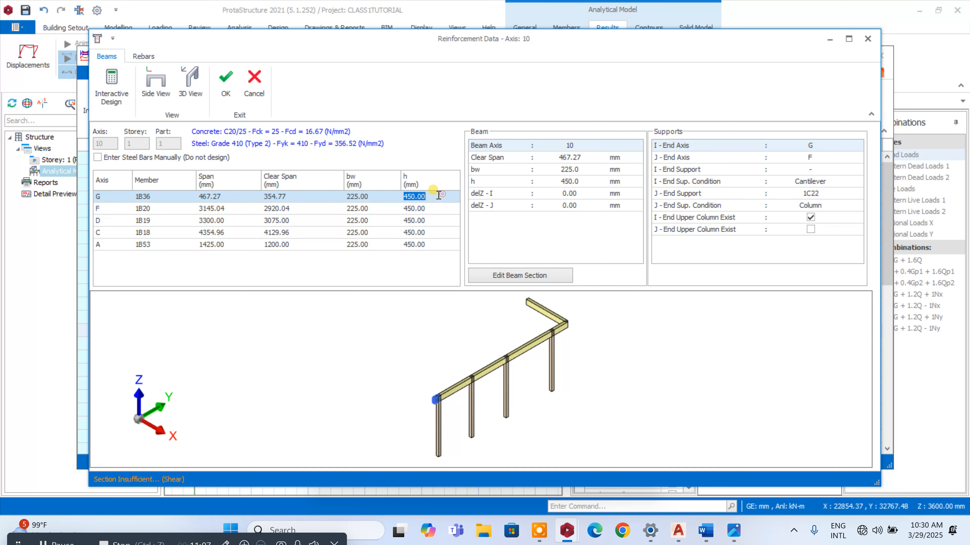
{"action": "left_click", "coordinate": [226, 81]}
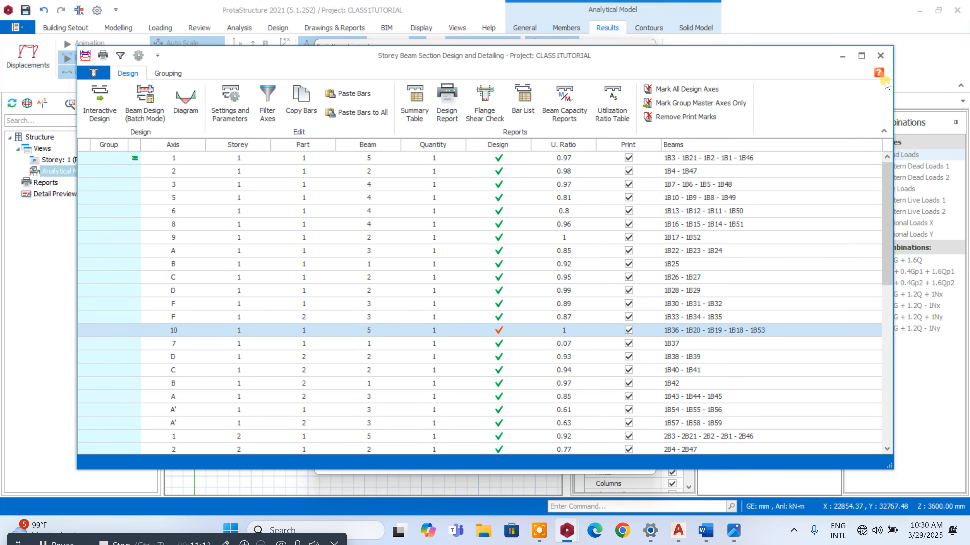
{"action": "left_click", "coordinate": [881, 56]}
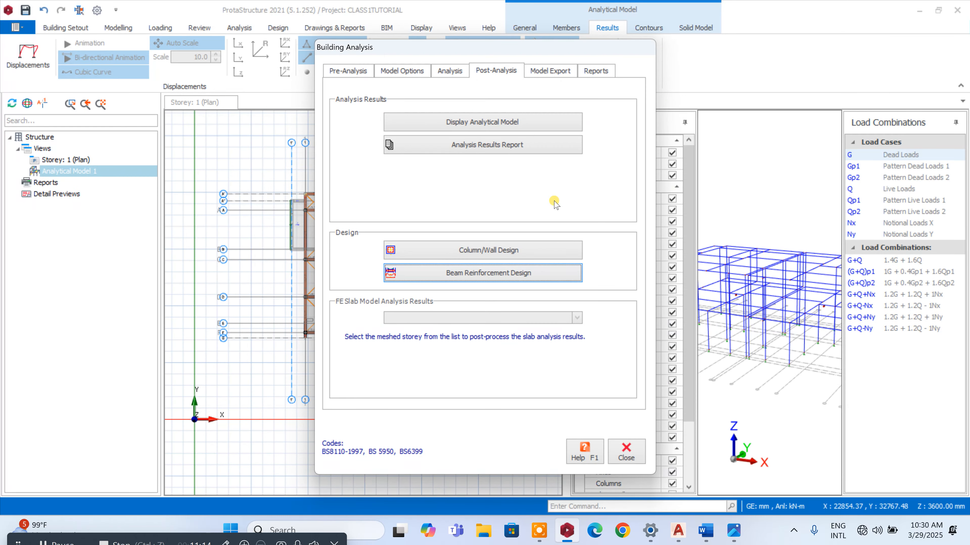
{"action": "left_click", "coordinate": [626, 454]}
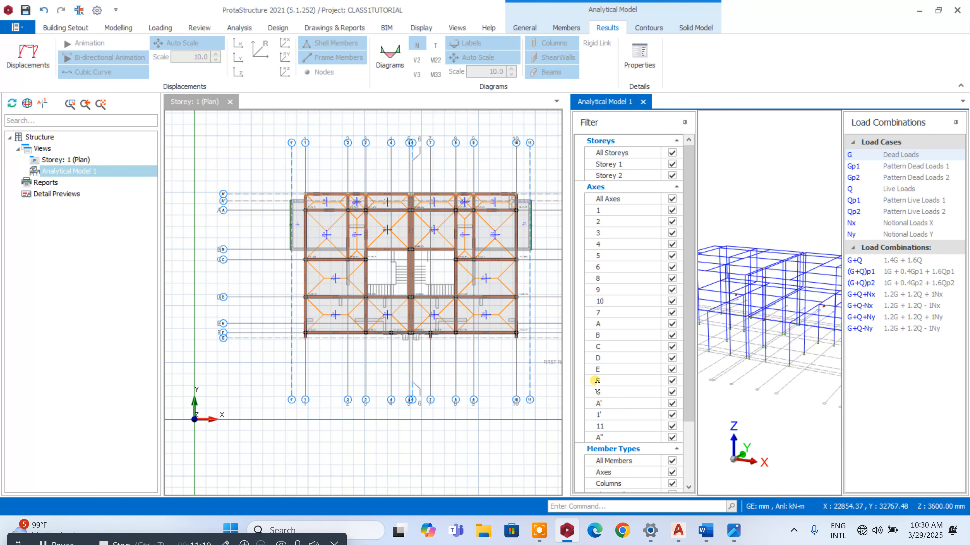
- Display the analytical model's displacements under dead loads and examine the deflected frame from several angles
{"action": "left_click", "coordinate": [28, 56]}
{"action": "scroll", "coordinate": [752, 245], "scroll_direction": "down", "scroll_amount": 4}
{"action": "middle_click_drag", "start_coordinate": [830, 345], "coordinate": [796, 328]}
{"action": "scroll", "coordinate": [714, 260], "scroll_direction": "up", "scroll_amount": 3}
{"action": "scroll", "coordinate": [715, 263], "scroll_direction": "up", "scroll_amount": 2}
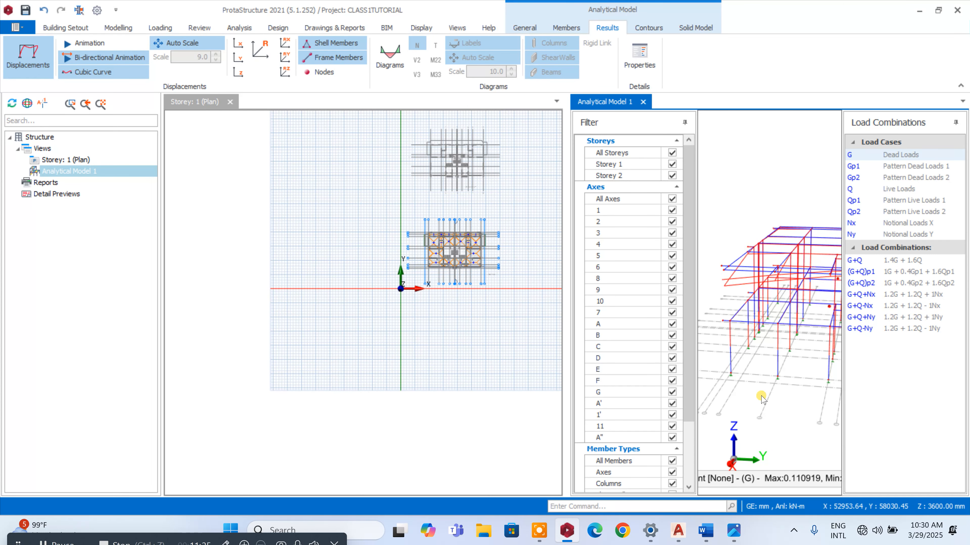
{"action": "scroll", "coordinate": [759, 261], "scroll_direction": "down", "scroll_amount": 4}
{"action": "middle_click_drag", "start_coordinate": [743, 409], "coordinate": [763, 405]}
{"action": "scroll", "coordinate": [761, 354], "scroll_direction": "down", "scroll_amount": 3}
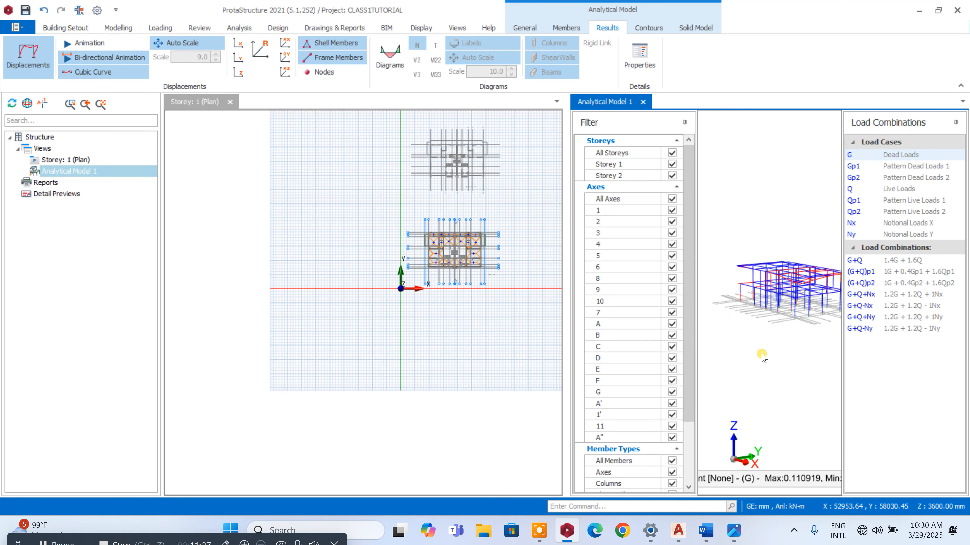
{"action": "middle_click_drag", "start_coordinate": [807, 358], "coordinate": [821, 379]}
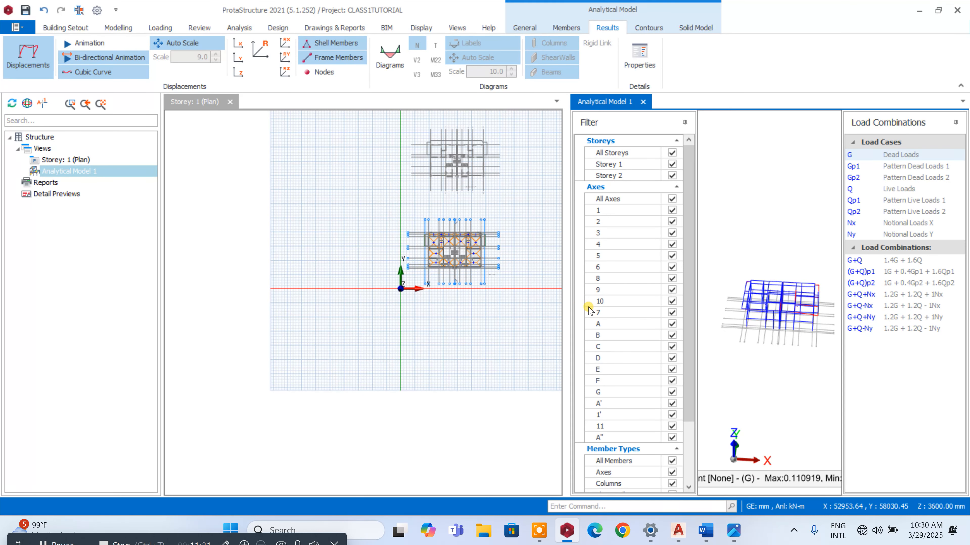
- Enlarge the analytical model view, inspect the most displaced beams up close, and close the view
{"action": "left_click_drag", "start_coordinate": [563, 132], "coordinate": [408, 131]}
{"action": "scroll", "coordinate": [727, 378], "scroll_direction": "up", "scroll_amount": 5}
{"action": "middle_click_drag", "start_coordinate": [801, 368], "coordinate": [804, 347]}
{"action": "scroll", "coordinate": [817, 230], "scroll_direction": "down", "scroll_amount": 2}
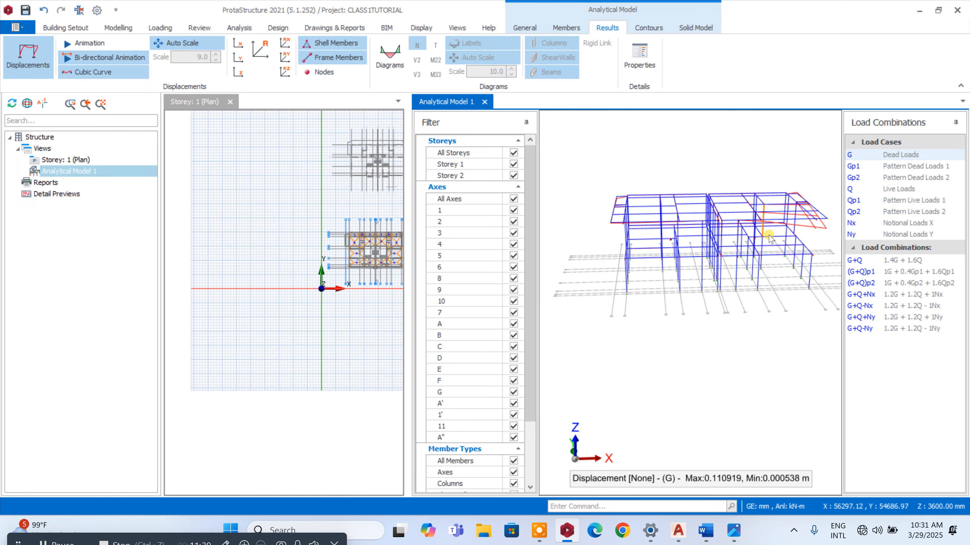
{"action": "scroll", "coordinate": [815, 225], "scroll_direction": "up", "scroll_amount": 2}
{"action": "middle_click_drag", "start_coordinate": [799, 248], "coordinate": [709, 261]}
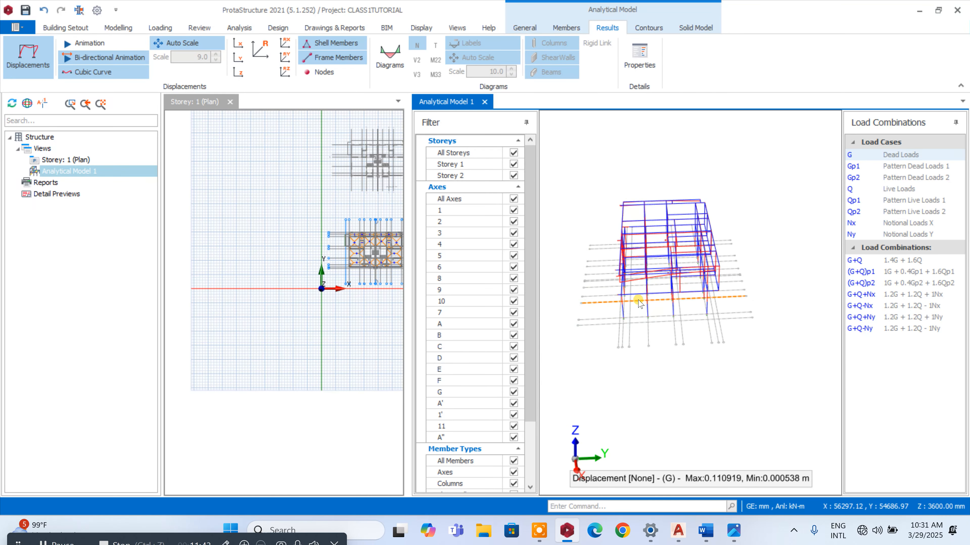
{"action": "scroll", "coordinate": [618, 286], "scroll_direction": "up", "scroll_amount": 3}
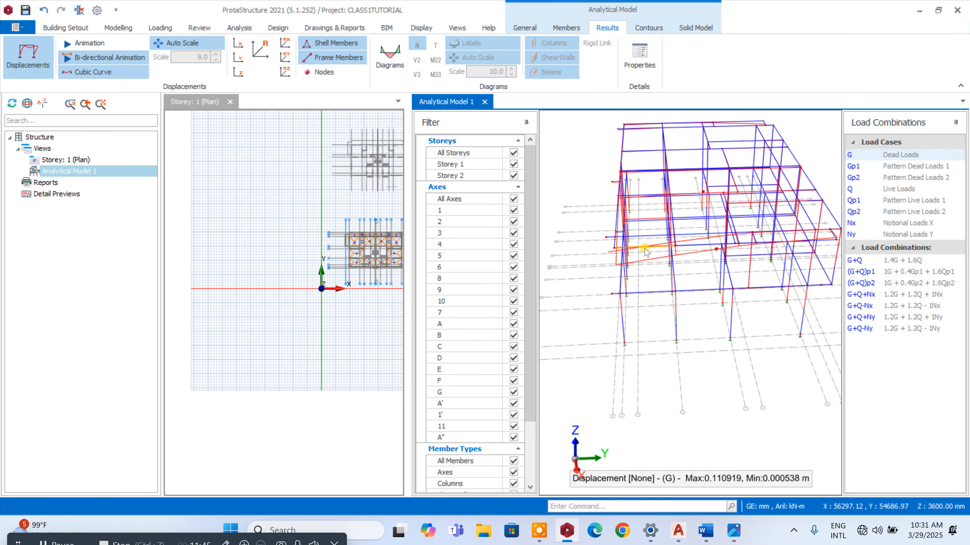
{"action": "left_click", "coordinate": [484, 102]}
- Select the failed beam 1B18 from the storey 1 beam list and locate it in the plan
{"action": "scroll", "coordinate": [631, 221], "scroll_direction": "up", "scroll_amount": 12}
{"action": "scroll", "coordinate": [510, 221], "scroll_direction": "down", "scroll_amount": 7}
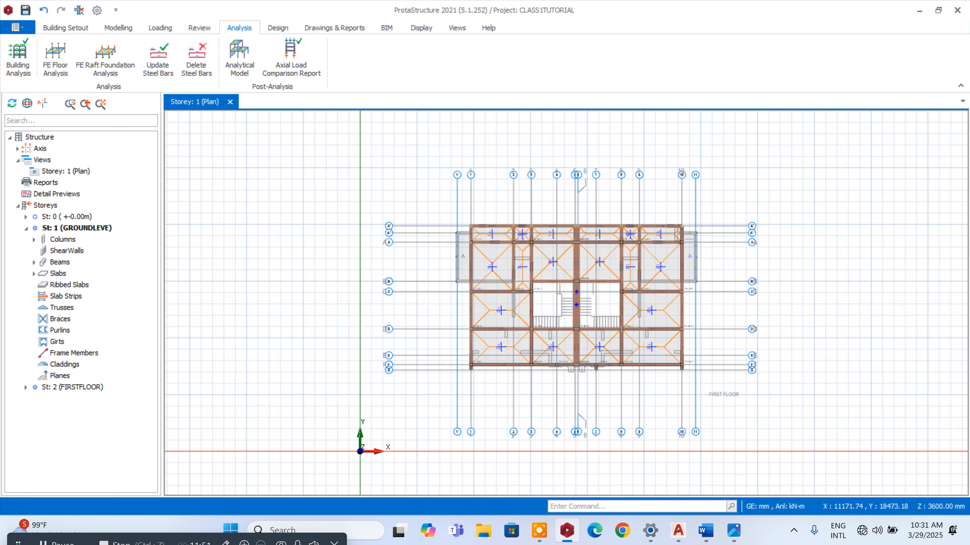
{"action": "scroll", "coordinate": [469, 254], "scroll_direction": "up", "scroll_amount": 6}
{"action": "left_click", "coordinate": [479, 258]}
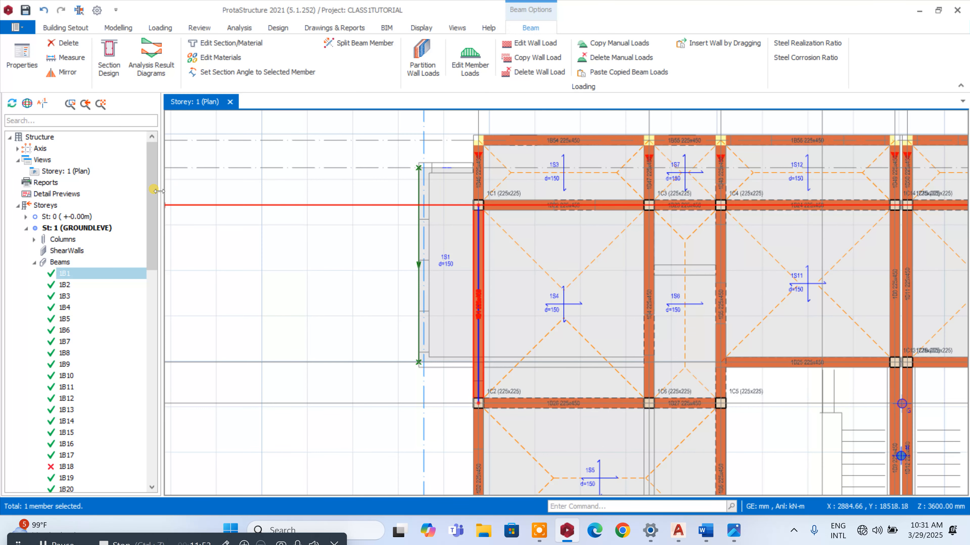
{"action": "scroll", "coordinate": [94, 252], "scroll_direction": "down", "scroll_amount": 6}
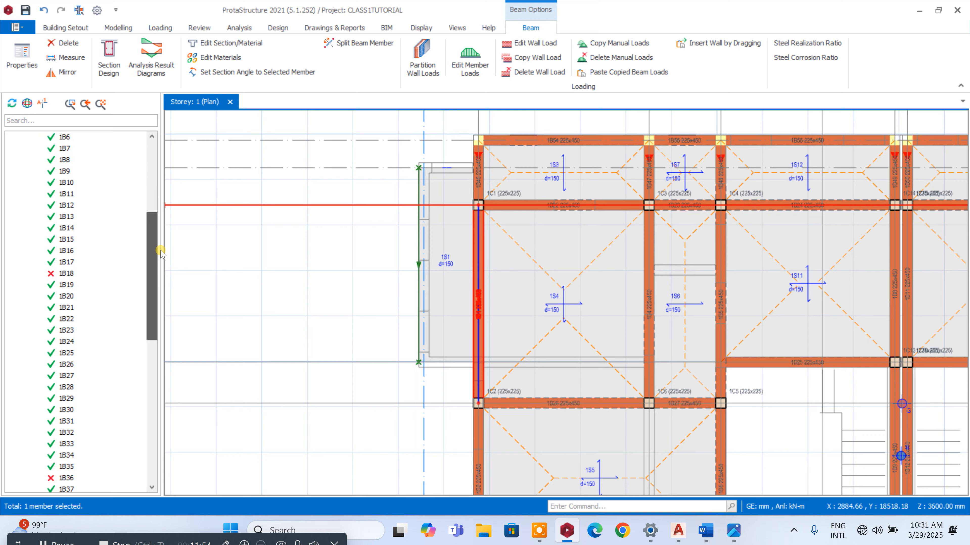
{"action": "left_click", "coordinate": [66, 273]}
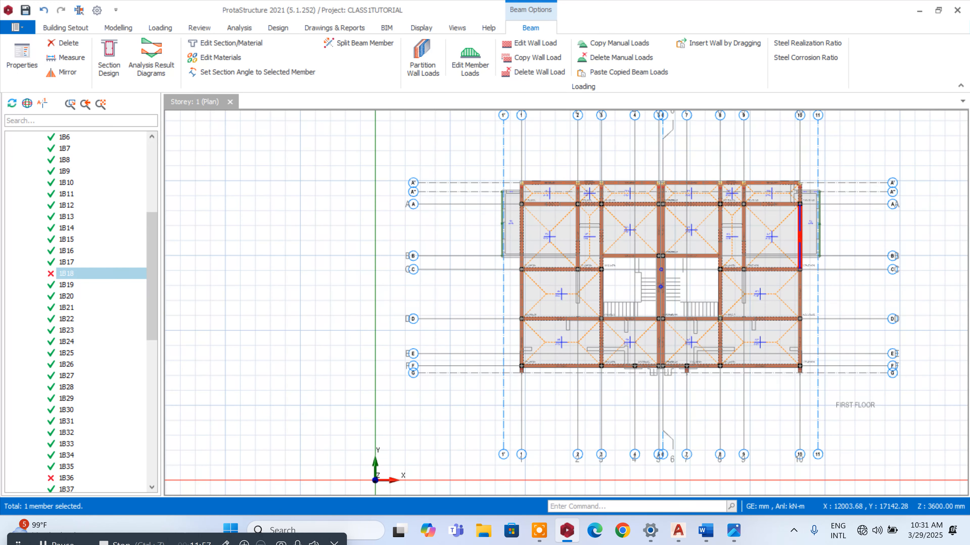
{"action": "scroll", "coordinate": [653, 373], "scroll_direction": "up", "scroll_amount": 1}
{"action": "scroll", "coordinate": [859, 174], "scroll_direction": "up", "scroll_amount": 5}
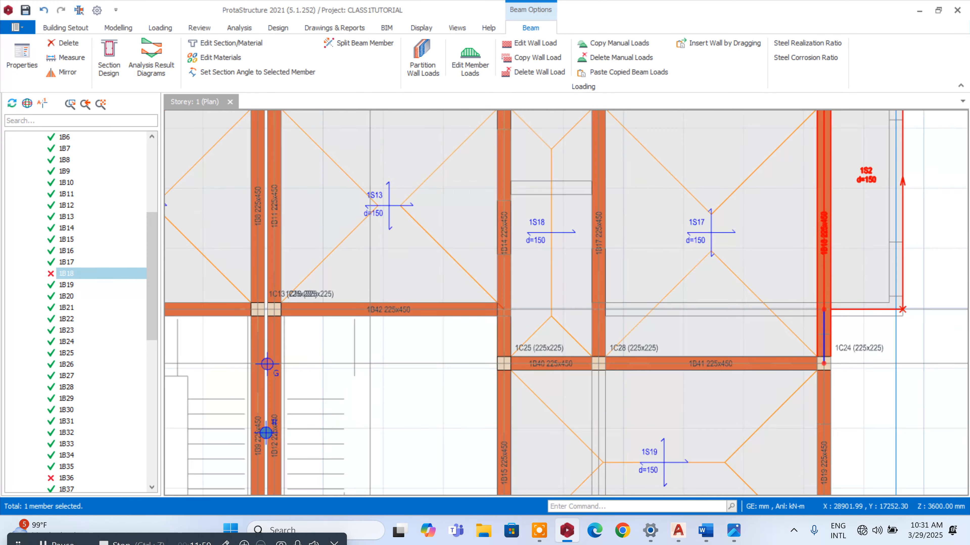
{"action": "scroll", "coordinate": [824, 225], "scroll_direction": "up", "scroll_amount": 5}
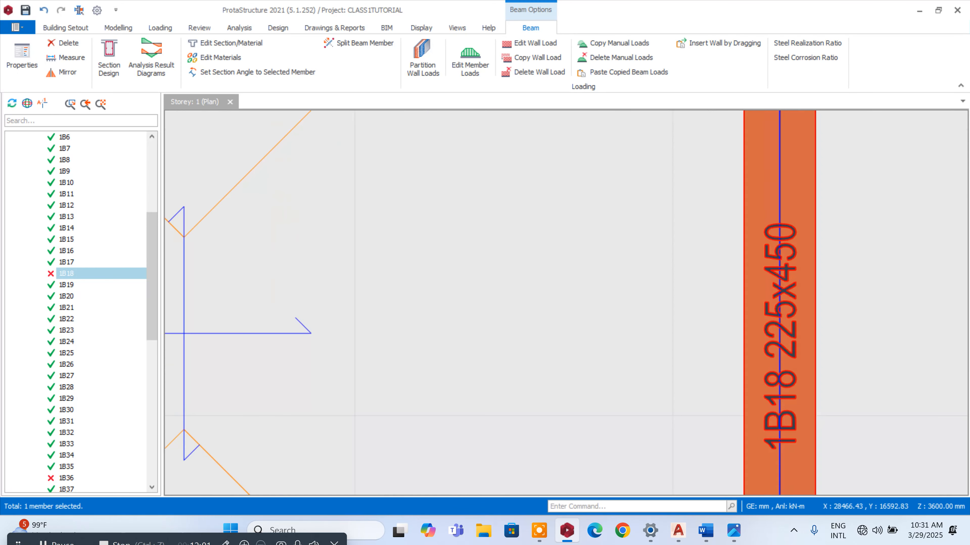
{"action": "scroll", "coordinate": [721, 244], "scroll_direction": "down", "scroll_amount": 9}
{"action": "scroll", "coordinate": [735, 208], "scroll_direction": "up", "scroll_amount": 2}
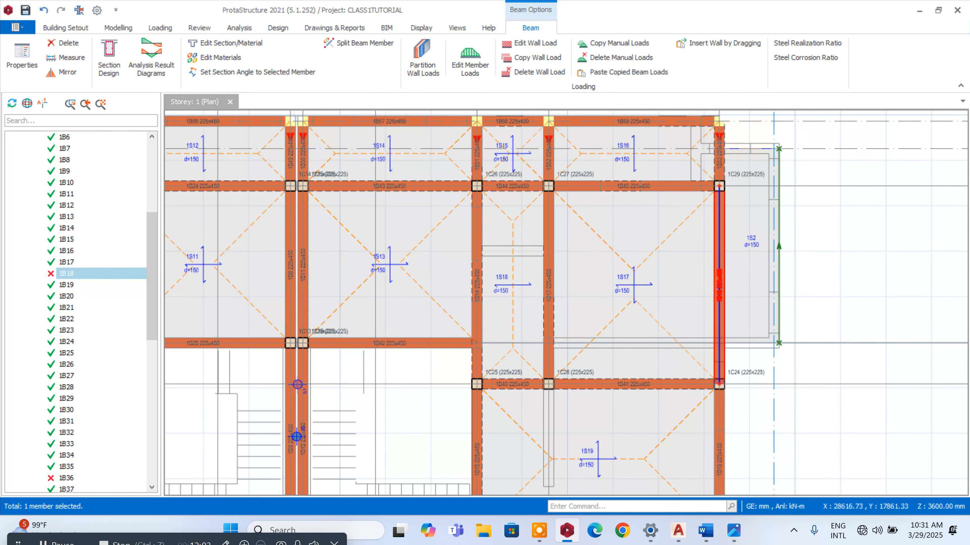
{"action": "scroll", "coordinate": [723, 321], "scroll_direction": "up", "scroll_amount": 5}
- Set beam 1B18's depth h to 600 mm and update it, accepting the invalidation of the building analysis results
{"action": "right_click", "coordinate": [721, 302]}
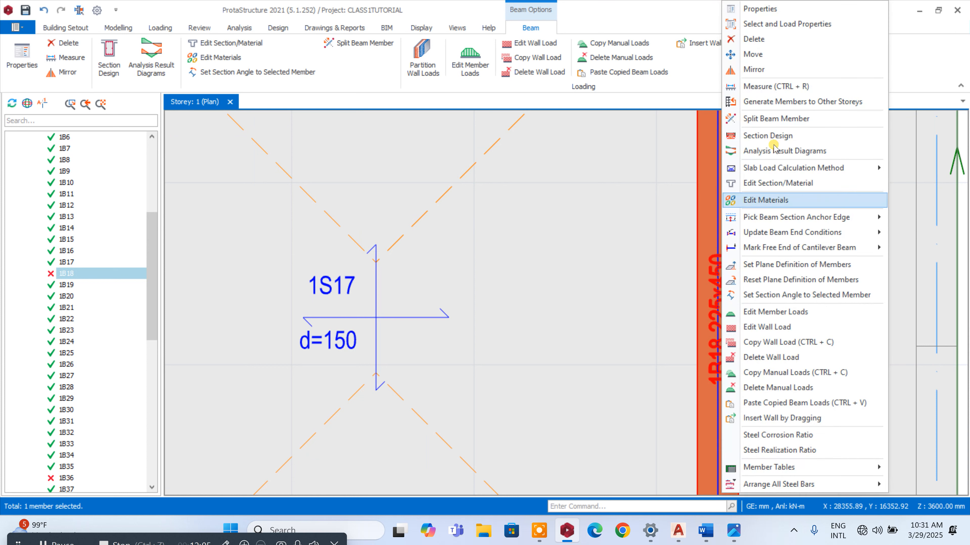
{"action": "left_click", "coordinate": [789, 9]}
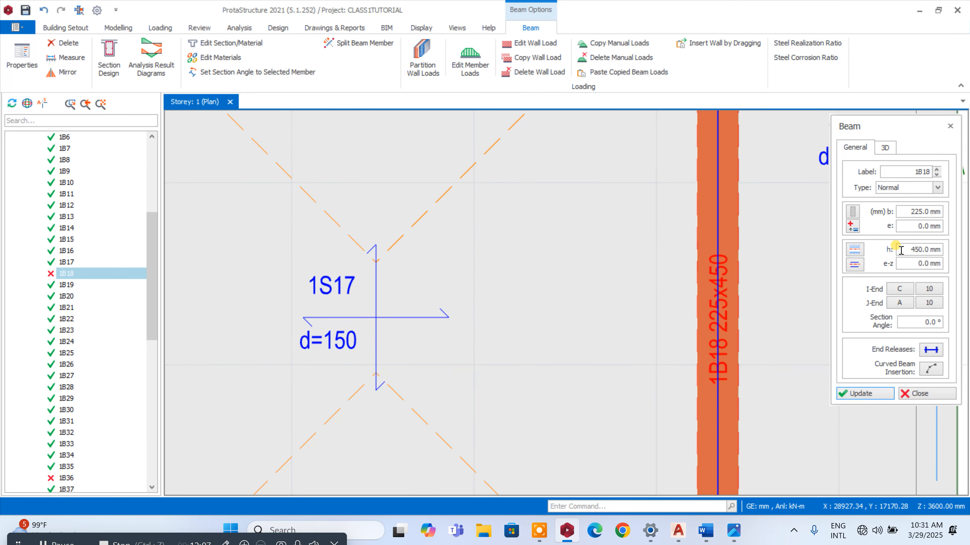
{"action": "left_click_drag", "start_coordinate": [910, 249], "coordinate": [942, 253]}
{"action": "type", "text": "60"}
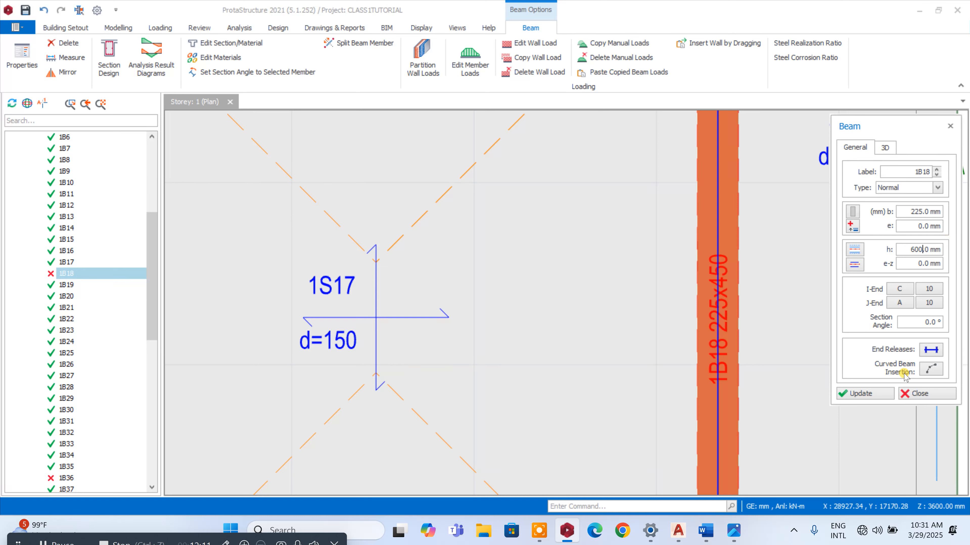
{"action": "left_click", "coordinate": [866, 394]}
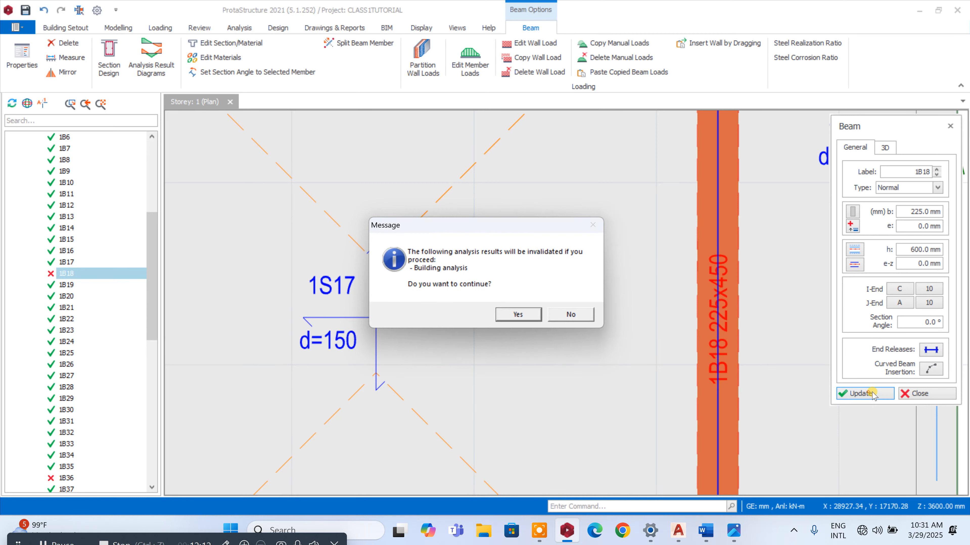
{"action": "left_click", "coordinate": [521, 316]}
{"action": "left_click", "coordinate": [908, 392]}
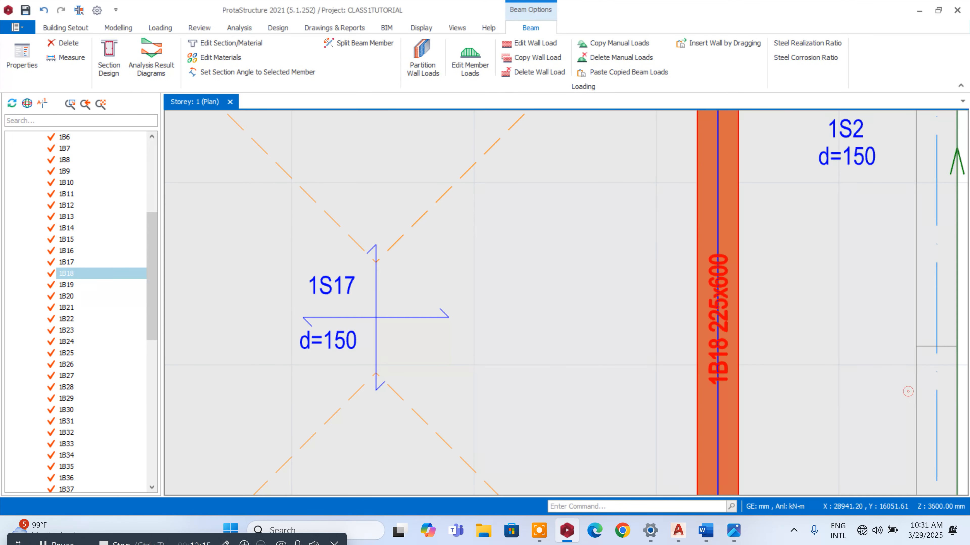
- Open the section design of beam 1B1 to view the axis 1 reinforcement, and cancel without changes
{"action": "scroll", "coordinate": [829, 256], "scroll_direction": "down", "scroll_amount": 10}
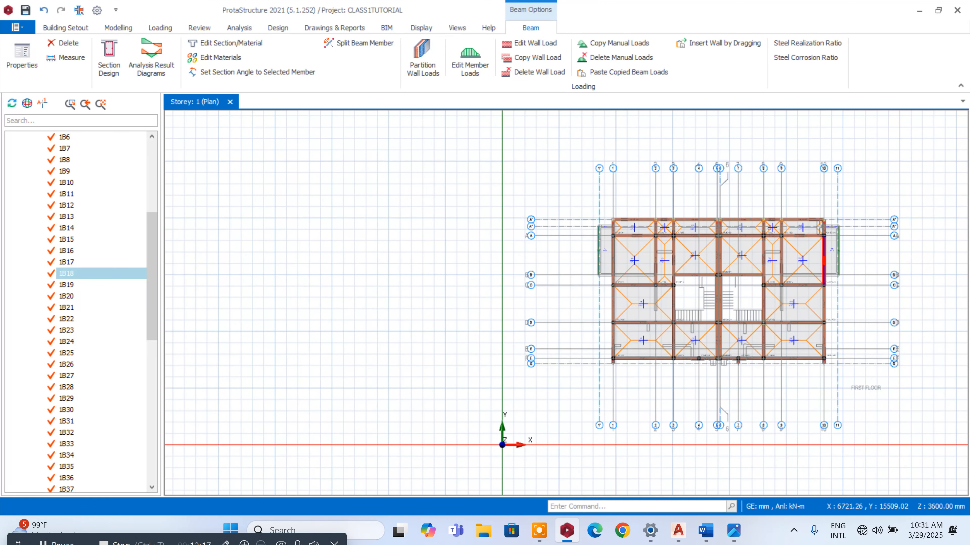
{"action": "scroll", "coordinate": [614, 254], "scroll_direction": "up", "scroll_amount": 10}
{"action": "right_click", "coordinate": [616, 248]}
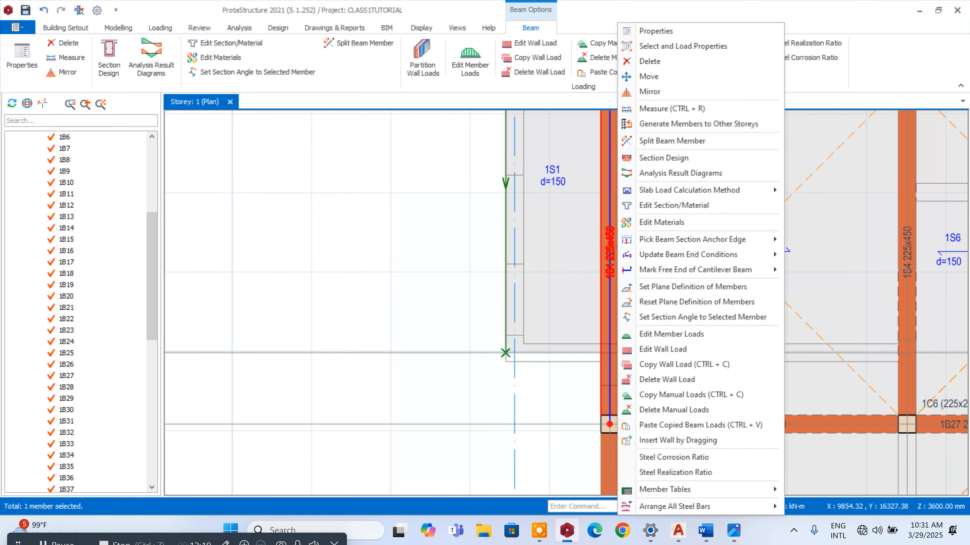
{"action": "left_click", "coordinate": [667, 154]}
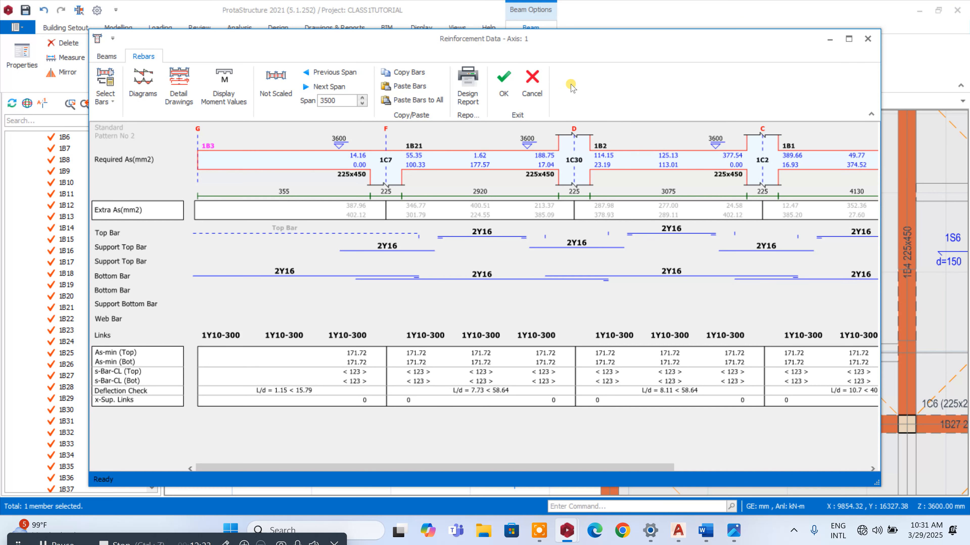
{"action": "left_click", "coordinate": [532, 82]}
- Set beam 1B1's depth h to 600 mm, update the beam, and close its properties
{"action": "right_click", "coordinate": [612, 185]}
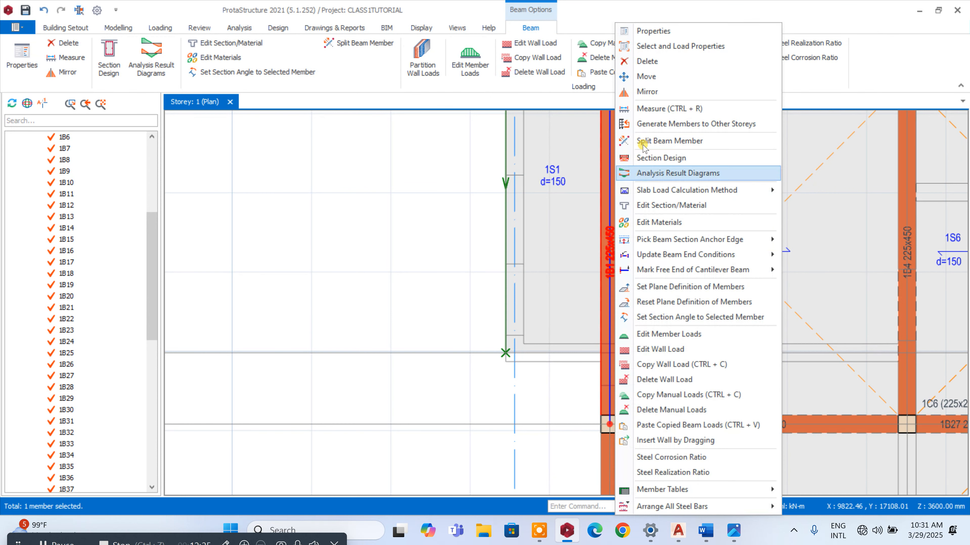
{"action": "left_click", "coordinate": [668, 31]}
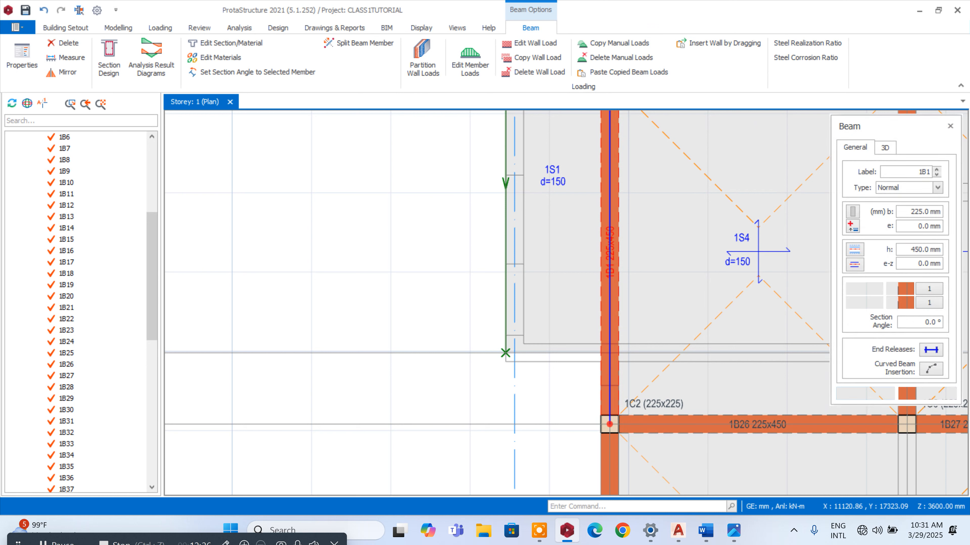
{"action": "left_click", "coordinate": [909, 248]}
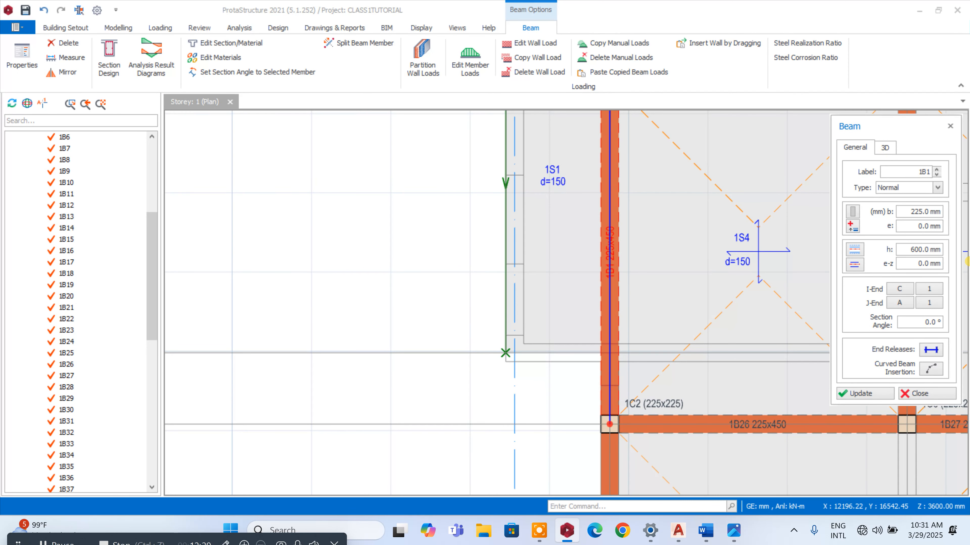
{"action": "left_click", "coordinate": [864, 395]}
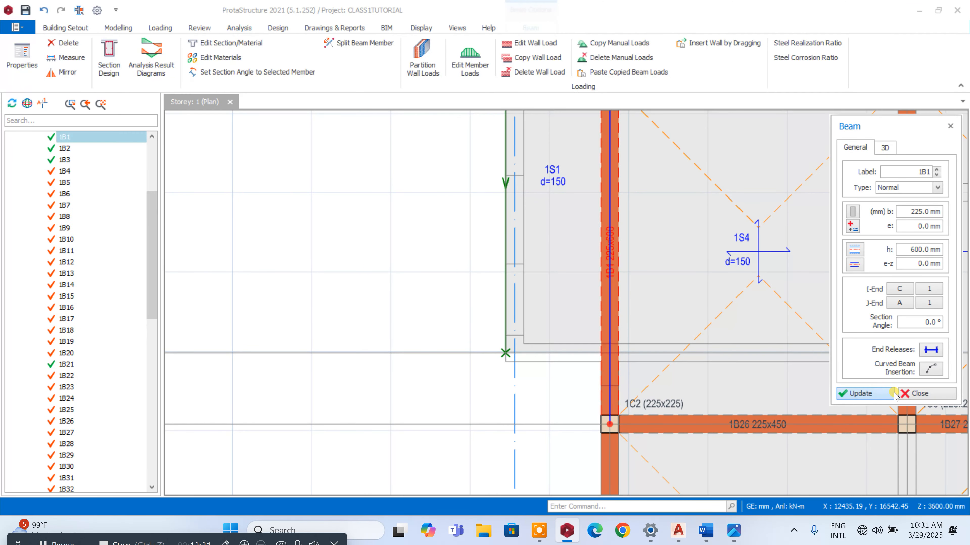
{"action": "left_click", "coordinate": [924, 393]}
- Select column 1C5 in the plan and check the design status of the storey 1 columns in the structure tree
{"action": "scroll", "coordinate": [533, 283], "scroll_direction": "up", "scroll_amount": 3}
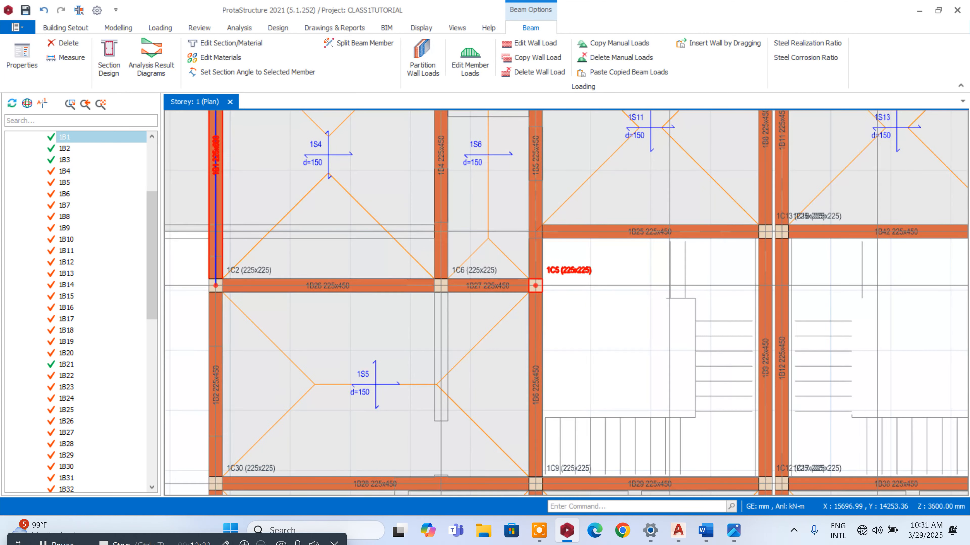
{"action": "left_click", "coordinate": [533, 282]}
{"action": "left_click_drag", "start_coordinate": [152, 278], "coordinate": [149, 183]}
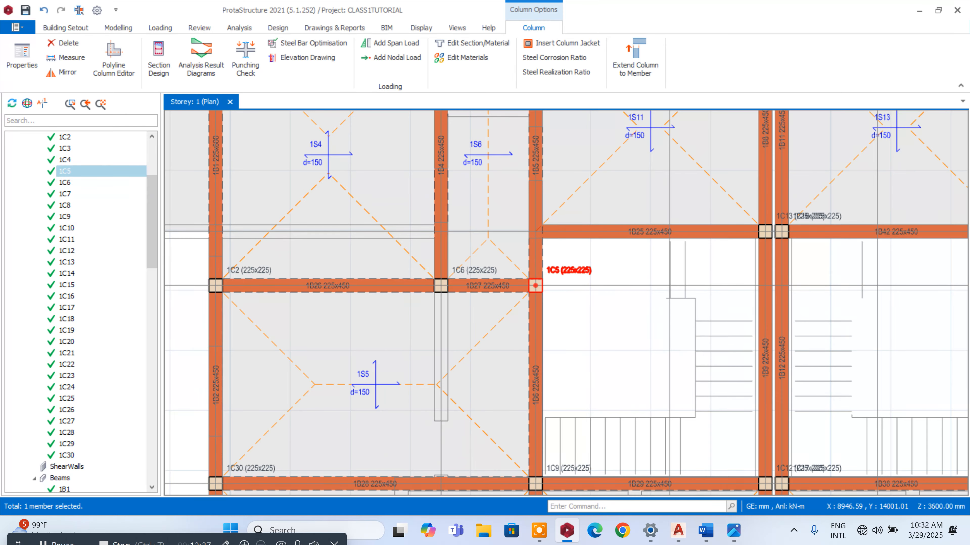
- Open the plan view of storey 2 (FIRSTFLOOR) from the structure tree
{"action": "scroll", "coordinate": [631, 254], "scroll_direction": "down", "scroll_amount": 5}
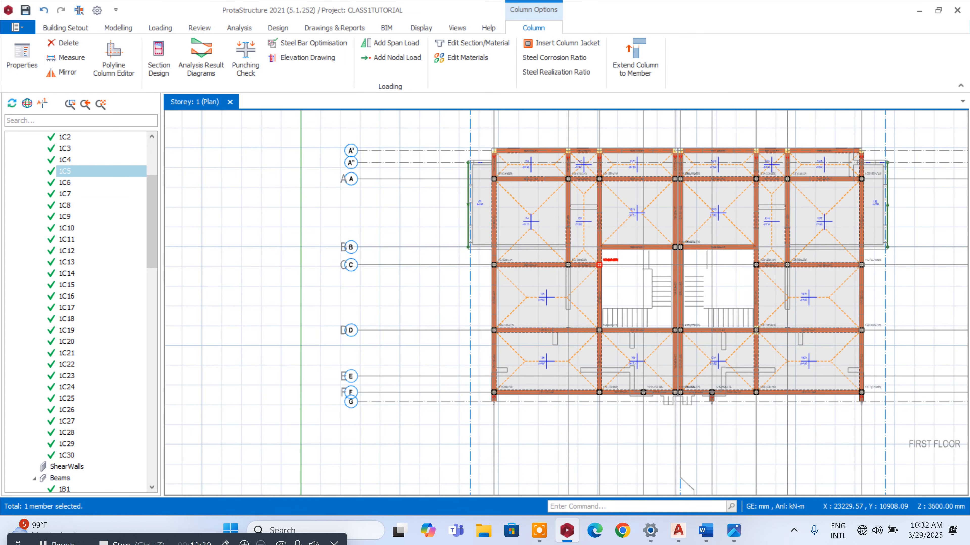
{"action": "scroll", "coordinate": [873, 178], "scroll_direction": "up", "scroll_amount": 2}
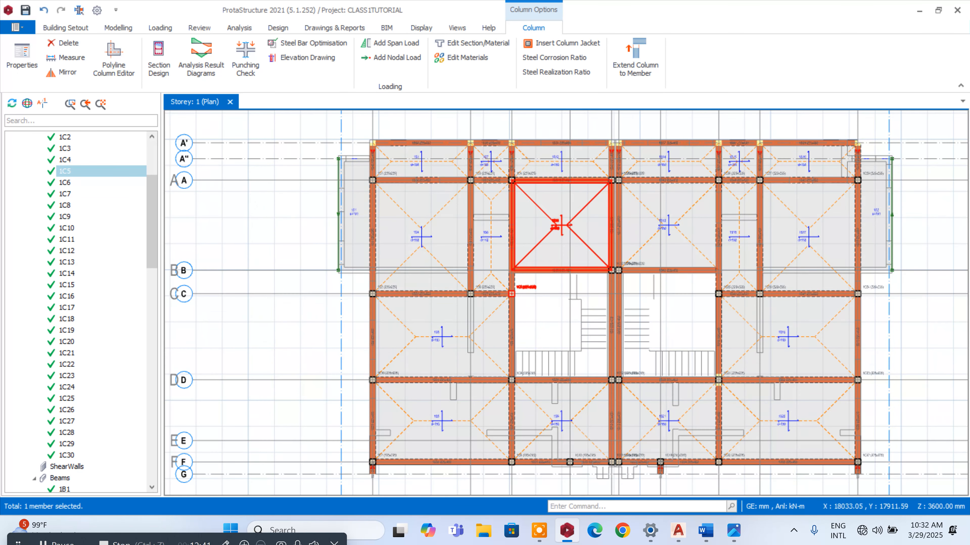
{"action": "scroll", "coordinate": [488, 231], "scroll_direction": "down", "scroll_amount": 2}
{"action": "scroll", "coordinate": [501, 354], "scroll_direction": "up", "scroll_amount": 2}
{"action": "scroll", "coordinate": [558, 280], "scroll_direction": "down", "scroll_amount": 3}
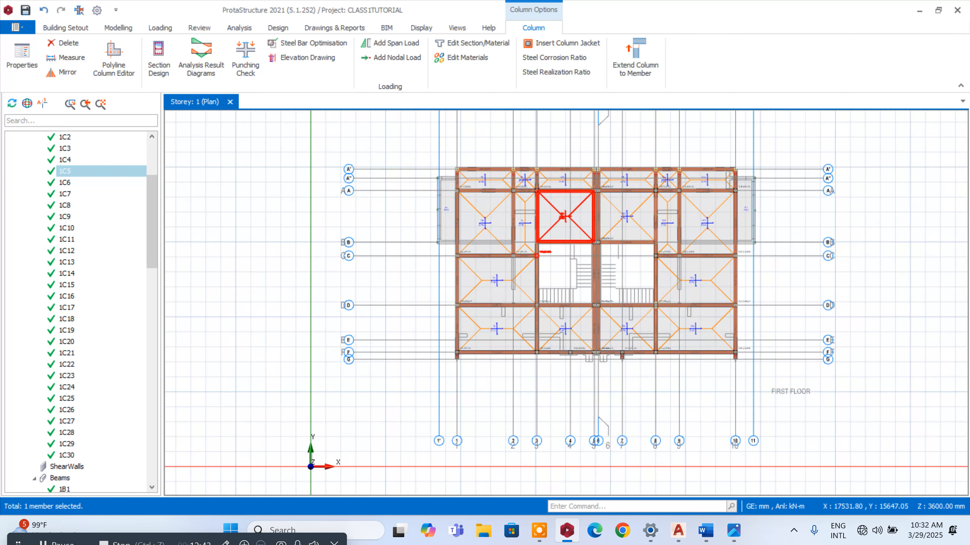
{"action": "scroll", "coordinate": [589, 210], "scroll_direction": "up", "scroll_amount": 1}
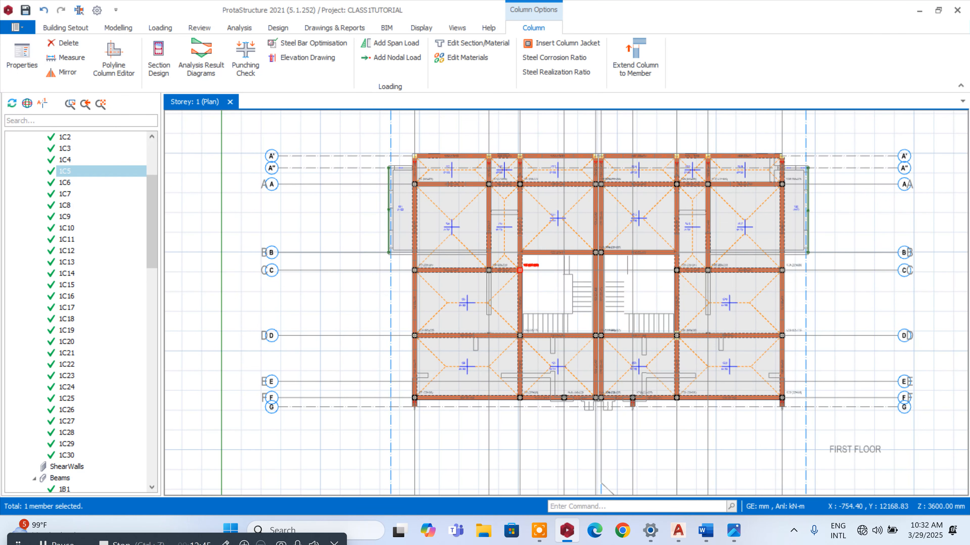
{"action": "left_click_drag", "start_coordinate": [151, 180], "coordinate": [129, 485]}
{"action": "double_click", "coordinate": [95, 482]}
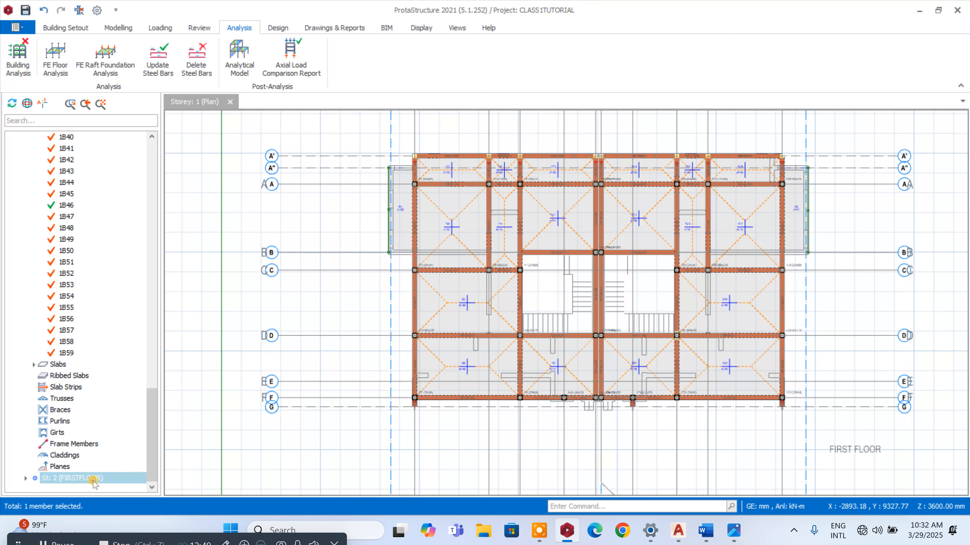
- Select the lowest beam segment on axis 1 in the storey 2 plan and check the storey 2 beams' design status
{"action": "scroll", "coordinate": [395, 239], "scroll_direction": "up", "scroll_amount": 3}
{"action": "scroll", "coordinate": [394, 237], "scroll_direction": "down", "scroll_amount": 6}
{"action": "scroll", "coordinate": [462, 310], "scroll_direction": "up", "scroll_amount": 6}
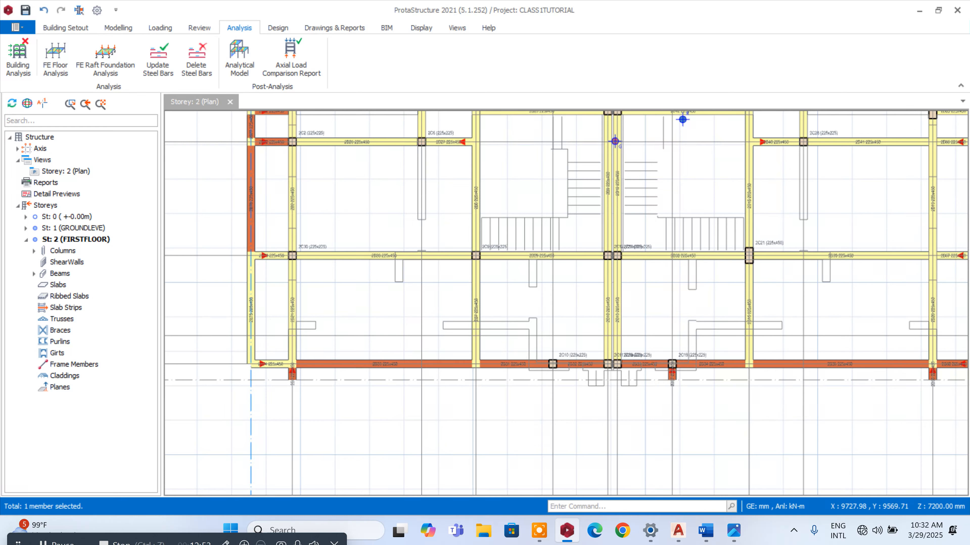
{"action": "left_click", "coordinate": [293, 298]}
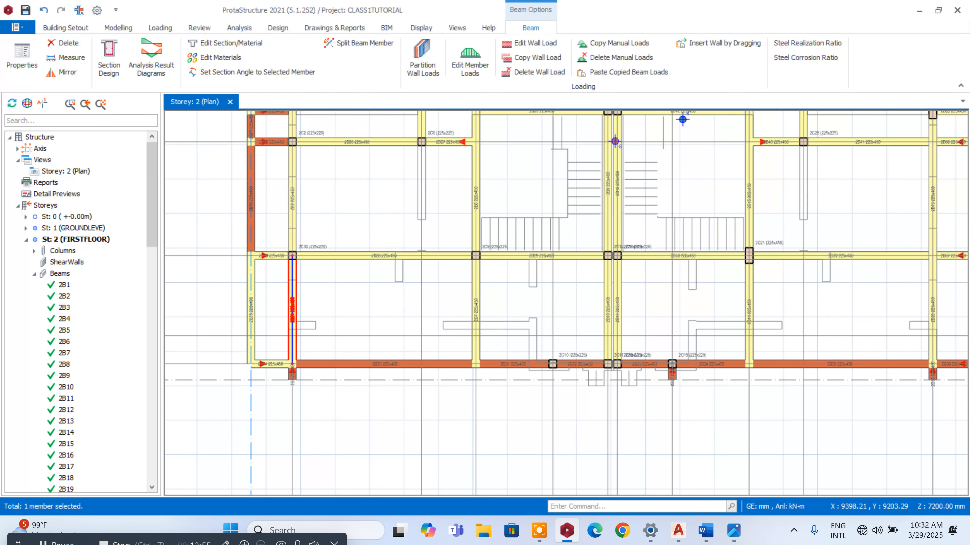
{"action": "left_click_drag", "start_coordinate": [152, 218], "coordinate": [181, 441]}
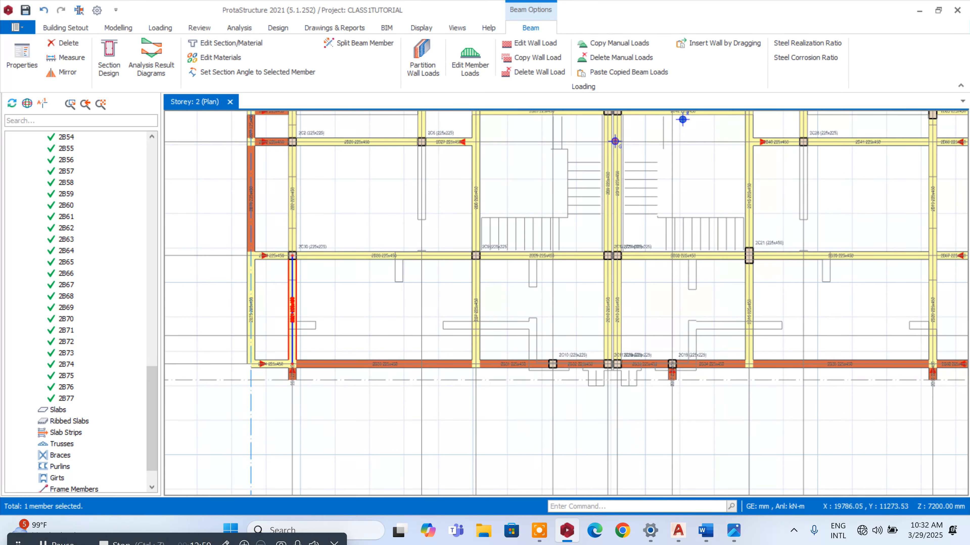
- Generate the selected storey 2 beam on Storey: 1 (GROUNDLEVE), replacing existing members at the same insertion
{"action": "scroll", "coordinate": [774, 223], "scroll_direction": "up", "scroll_amount": 5}
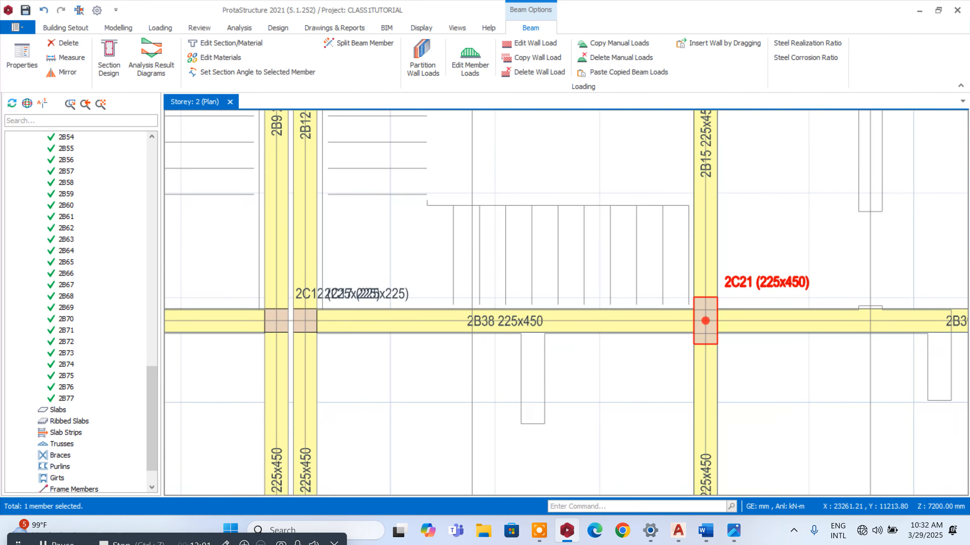
{"action": "right_click", "coordinate": [736, 277]}
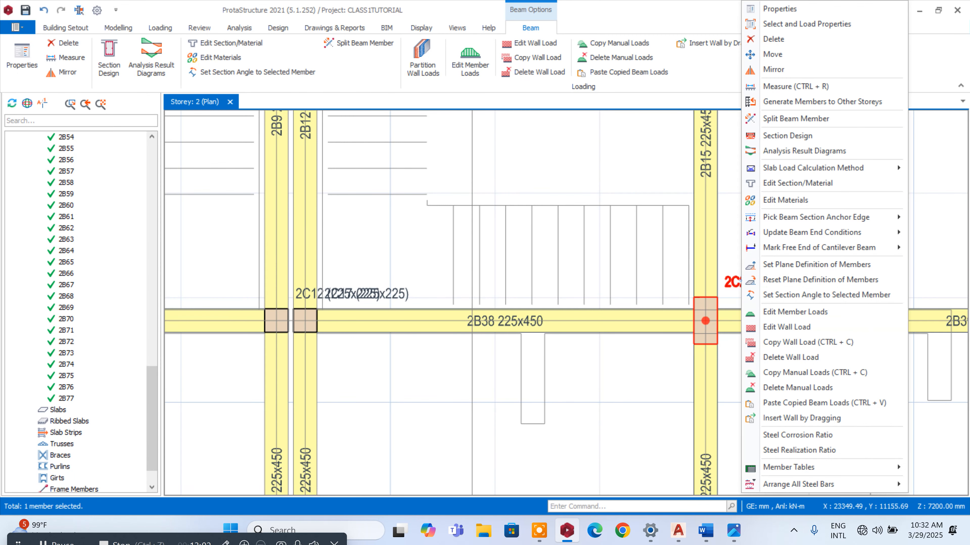
{"action": "left_click", "coordinate": [789, 103]}
{"action": "left_click", "coordinate": [542, 100]}
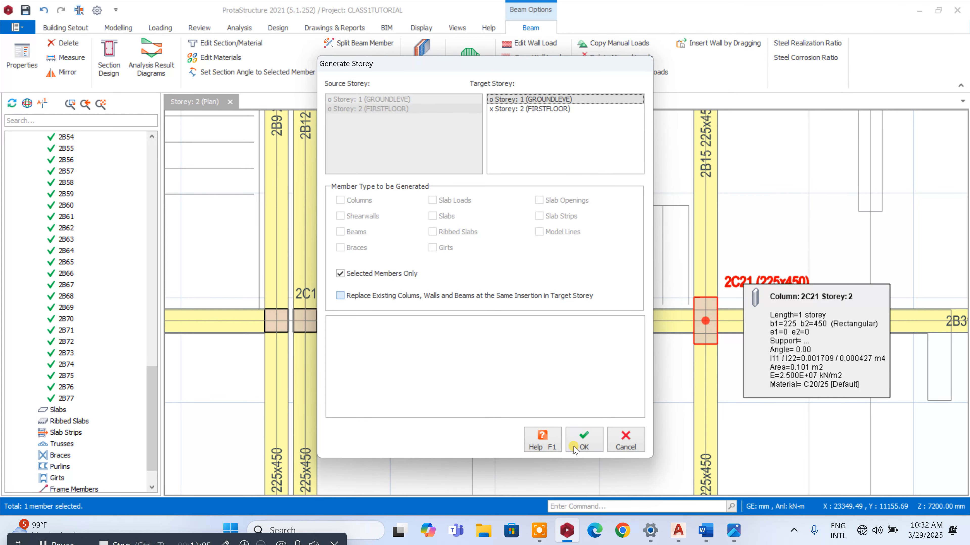
{"action": "left_click", "coordinate": [340, 296]}
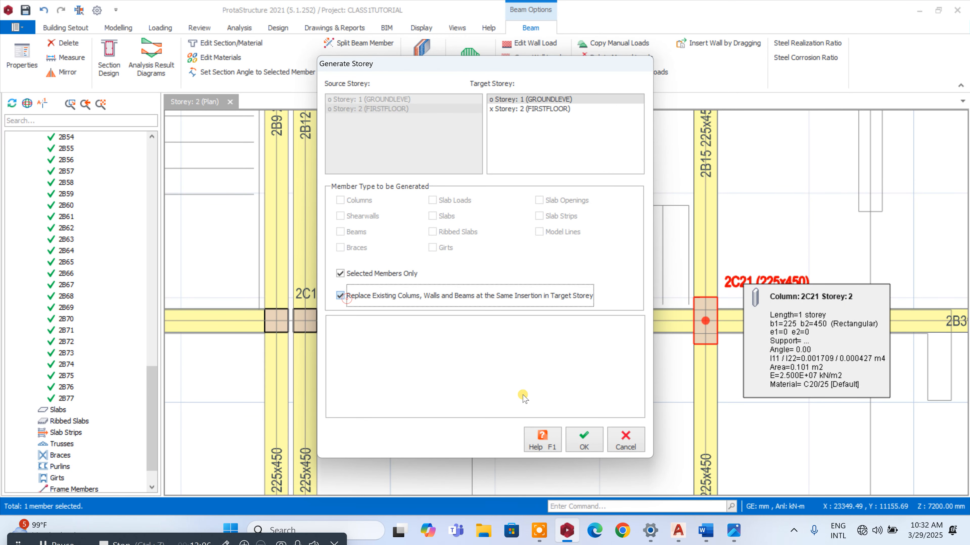
{"action": "left_click", "coordinate": [573, 444]}
{"action": "left_click", "coordinate": [538, 306]}
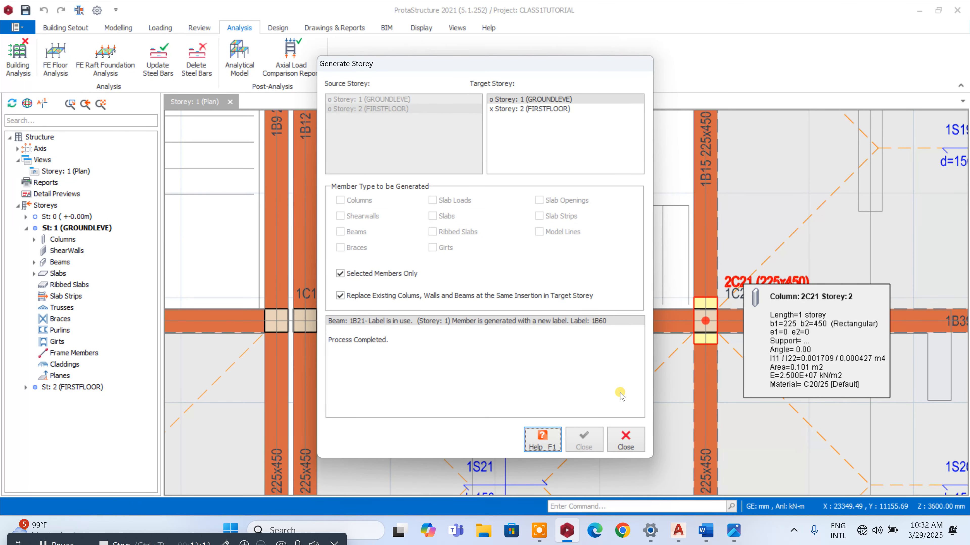
{"action": "left_click", "coordinate": [626, 440]}
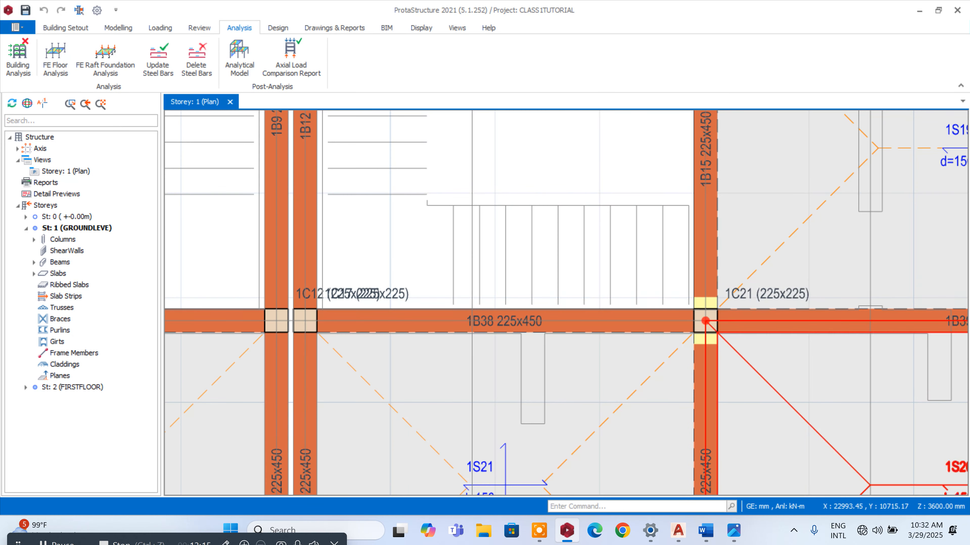
- Select column 2C21 on storey 2 and generate it on Storey: 1 (GROUNDLEVE), replacing the existing column at the same insertion
{"action": "left_click", "coordinate": [77, 388]}
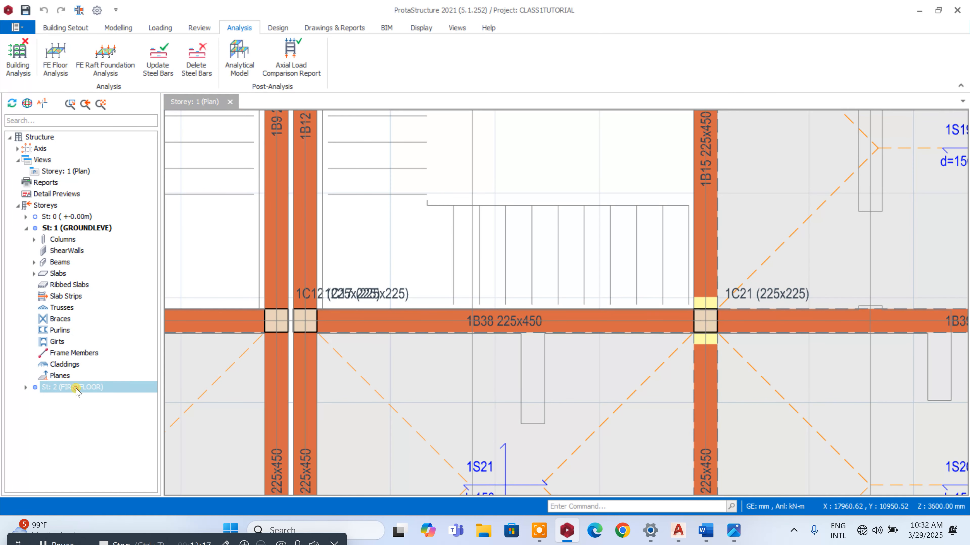
{"action": "right_click", "coordinate": [706, 321]}
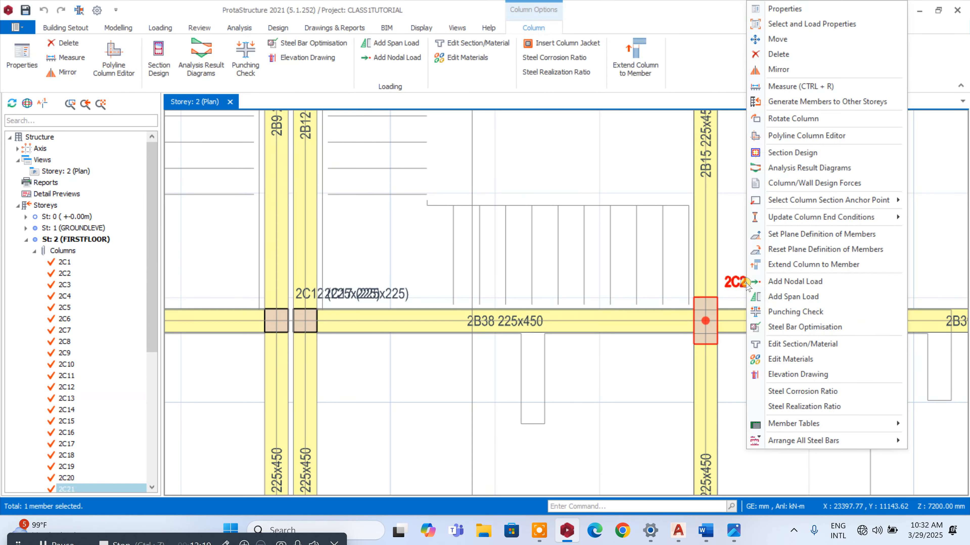
{"action": "left_click", "coordinate": [836, 100]}
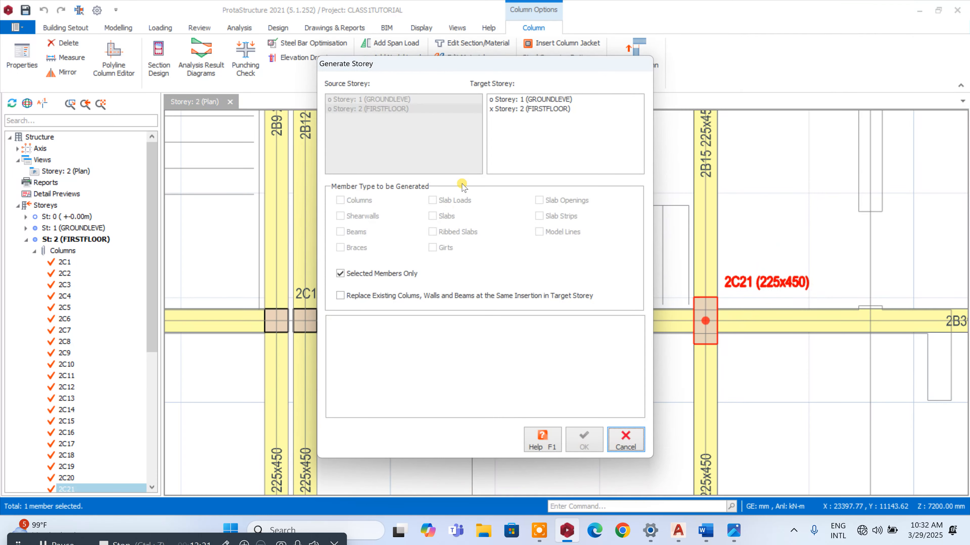
{"action": "left_click", "coordinate": [507, 100]}
{"action": "left_click", "coordinate": [340, 296]}
{"action": "left_click", "coordinate": [574, 443]}
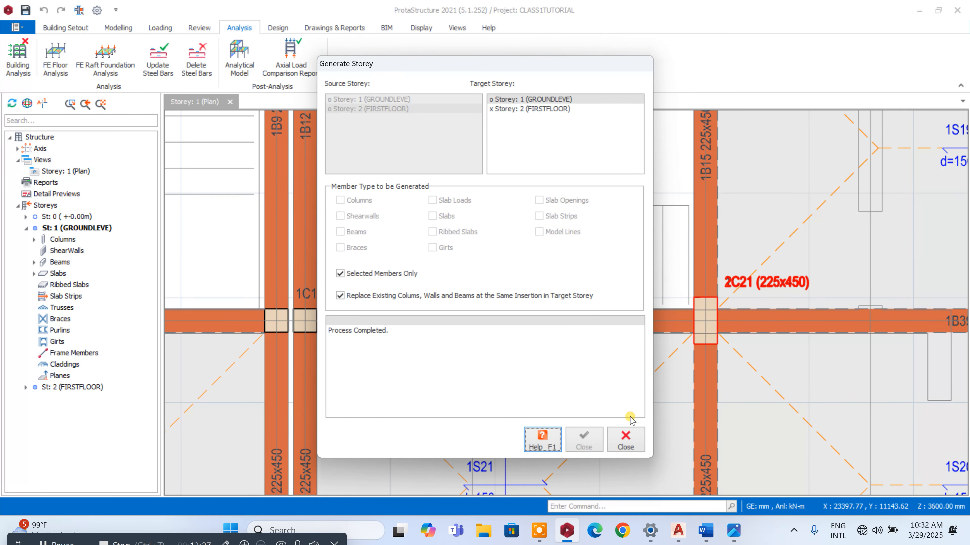
{"action": "left_click", "coordinate": [625, 441]}
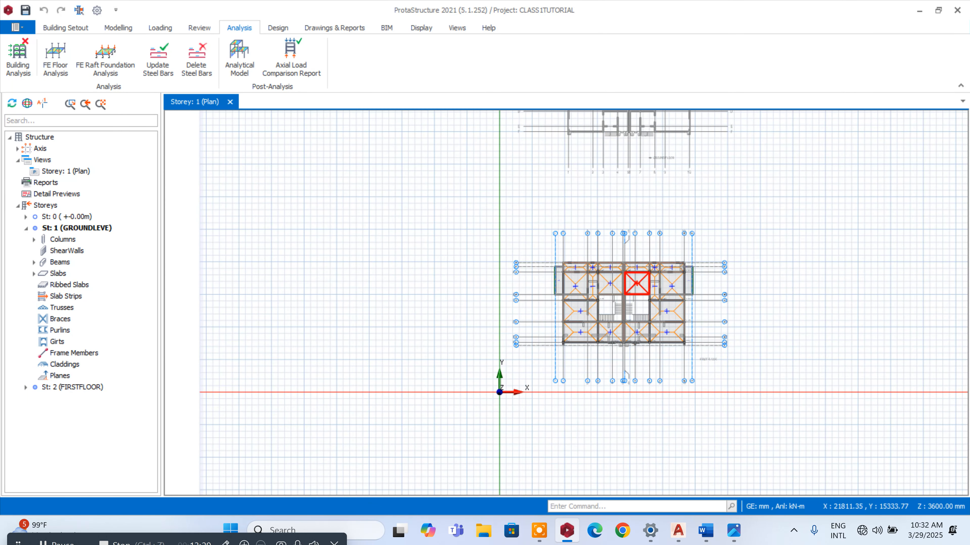
{"action": "scroll", "coordinate": [643, 270], "scroll_direction": "down", "scroll_amount": 1}
{"action": "scroll", "coordinate": [667, 134], "scroll_direction": "up", "scroll_amount": 8}
{"action": "scroll", "coordinate": [620, 210], "scroll_direction": "down", "scroll_amount": 4}
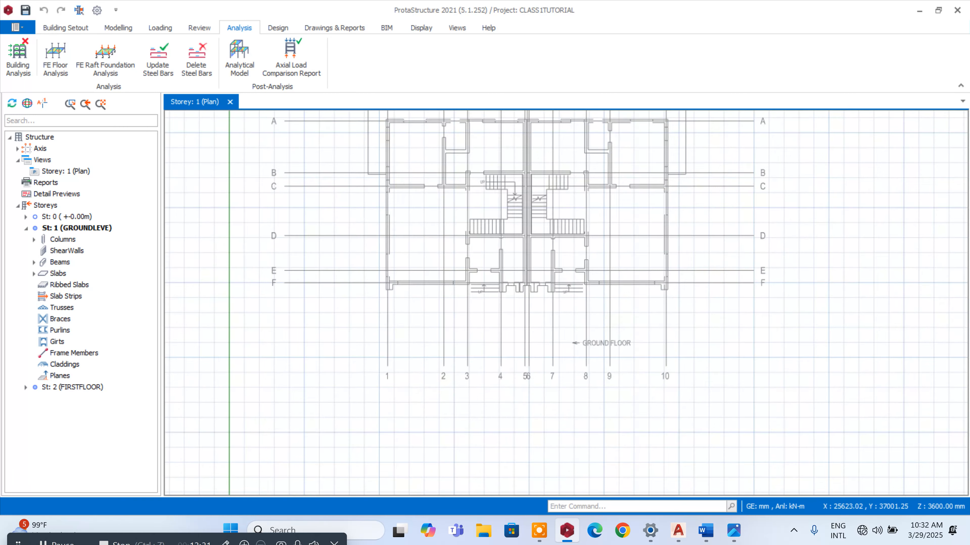
{"action": "scroll", "coordinate": [661, 454], "scroll_direction": "down", "scroll_amount": 3}
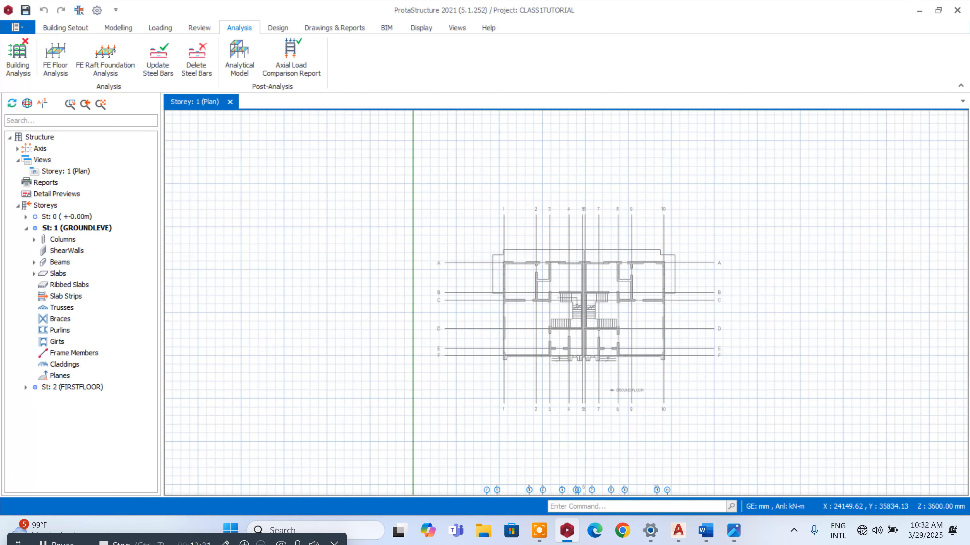
{"action": "left_click", "coordinate": [85, 30]}
{"action": "left_click", "coordinate": [354, 28]}
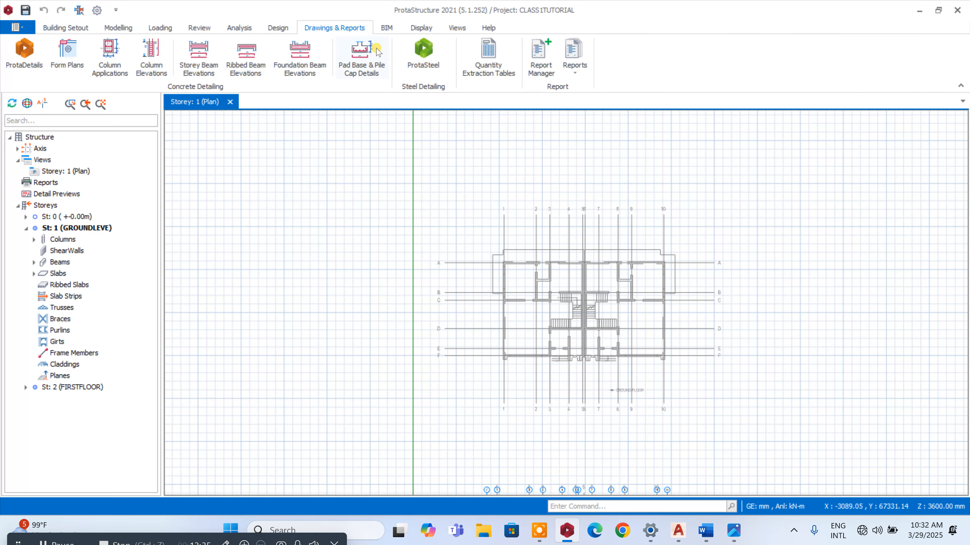
- Move storey 1's external reference drawing so the ground floor plan lies over the structural model, matching it at a grid intersection
{"action": "left_click", "coordinate": [66, 28]}
{"action": "left_click", "coordinate": [484, 55]}
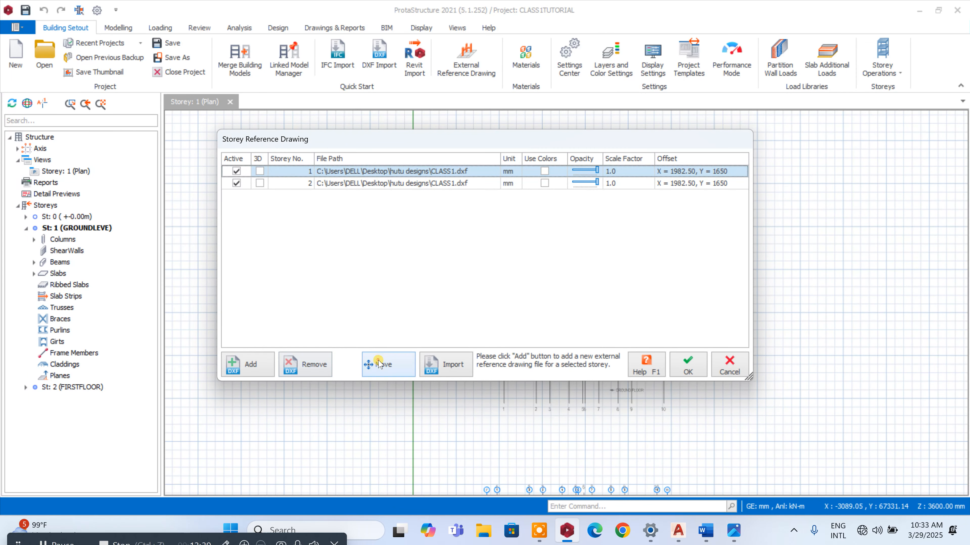
{"action": "left_click", "coordinate": [380, 364]}
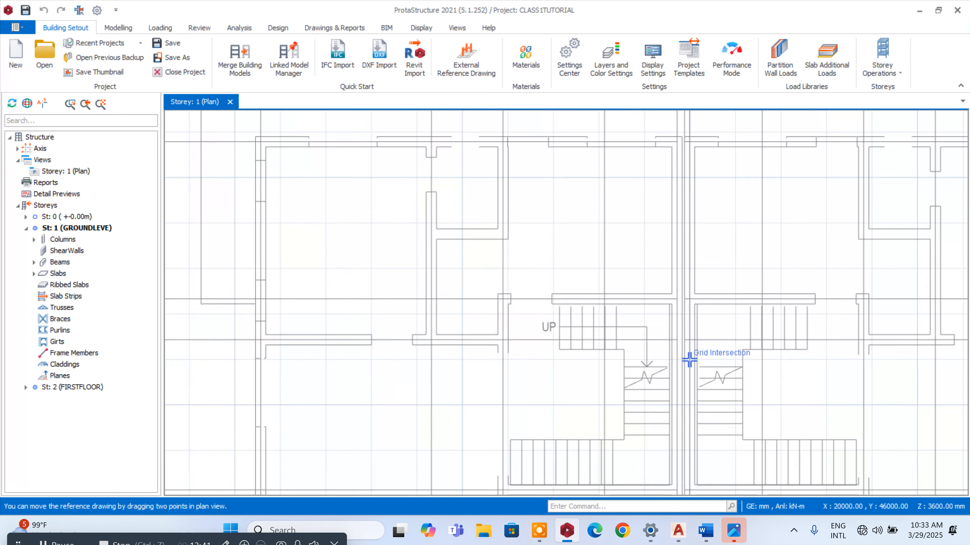
{"action": "scroll", "coordinate": [688, 358], "scroll_direction": "up", "scroll_amount": 6}
{"action": "scroll", "coordinate": [669, 238], "scroll_direction": "down", "scroll_amount": 8}
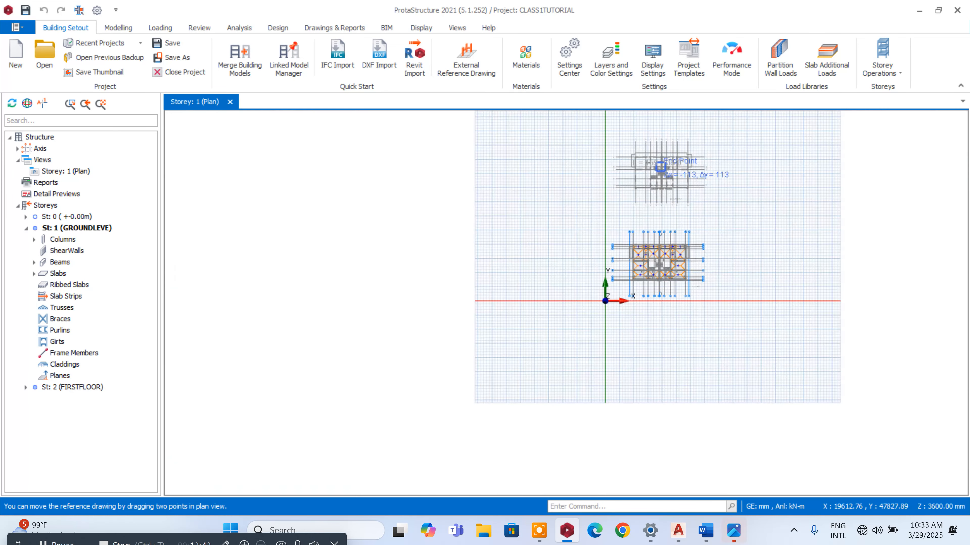
{"action": "scroll", "coordinate": [660, 317], "scroll_direction": "up", "scroll_amount": 2}
{"action": "scroll", "coordinate": [661, 320], "scroll_direction": "up", "scroll_amount": 5}
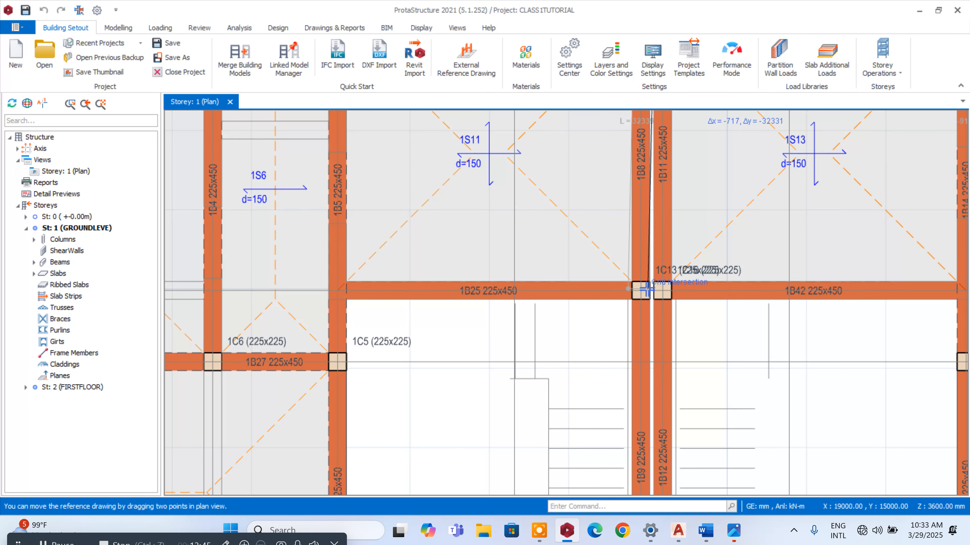
{"action": "left_click", "coordinate": [651, 260]}
{"action": "left_click", "coordinate": [688, 364]}
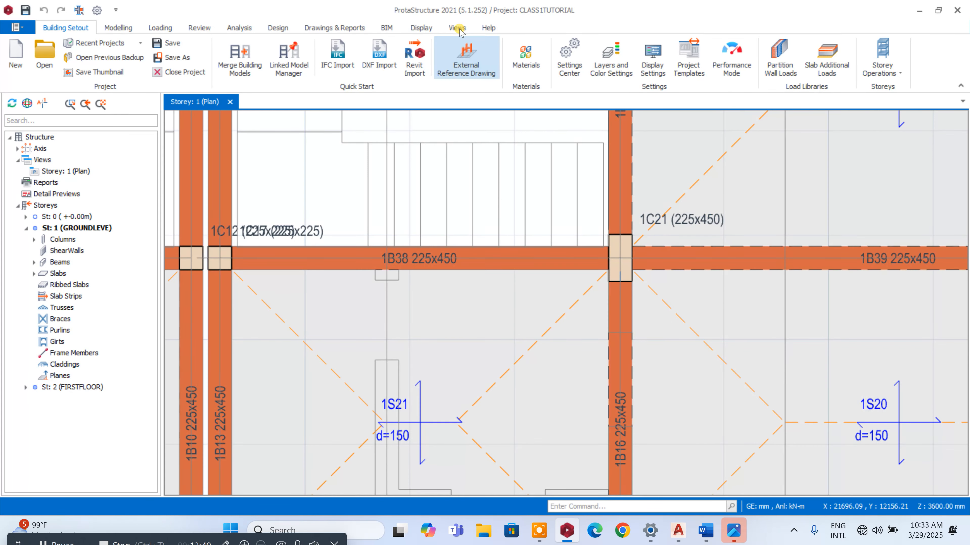
- Hide the beams layer in the storey 1 plan
{"action": "left_click", "coordinate": [457, 28]}
{"action": "left_click", "coordinate": [425, 29]}
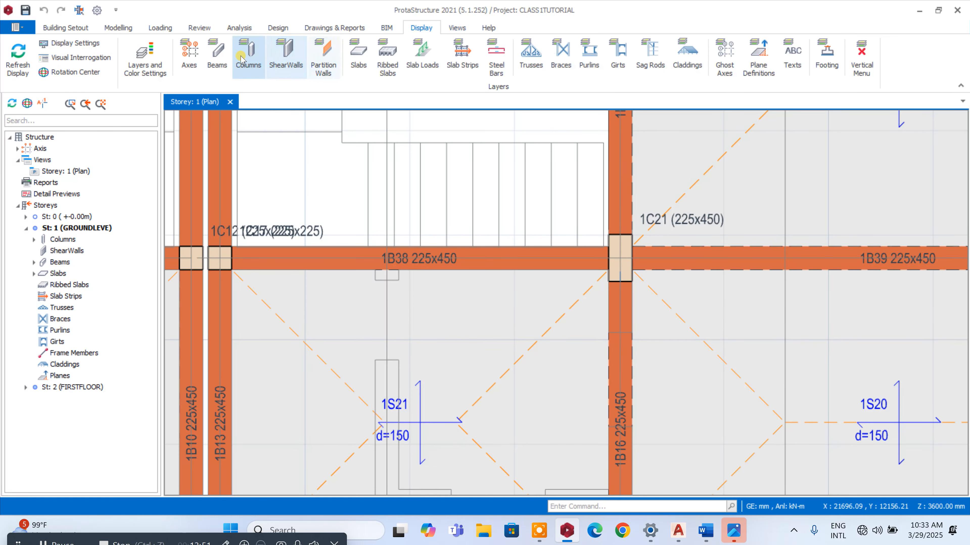
{"action": "left_click", "coordinate": [220, 61]}
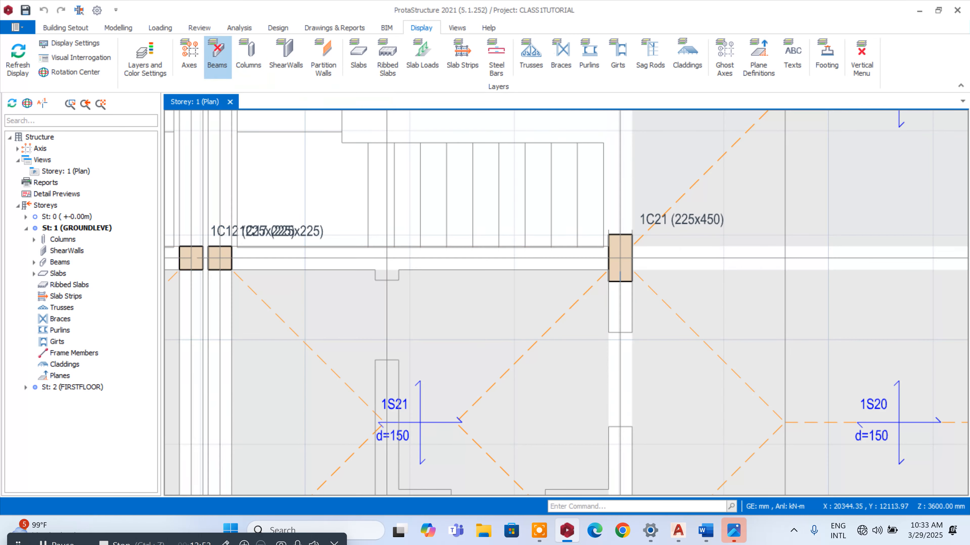
- Select column 1C21 and shift it downward in plan until its upper edge lines up with the wall line beneath the staircase
{"action": "scroll", "coordinate": [554, 150], "scroll_direction": "up", "scroll_amount": 1}
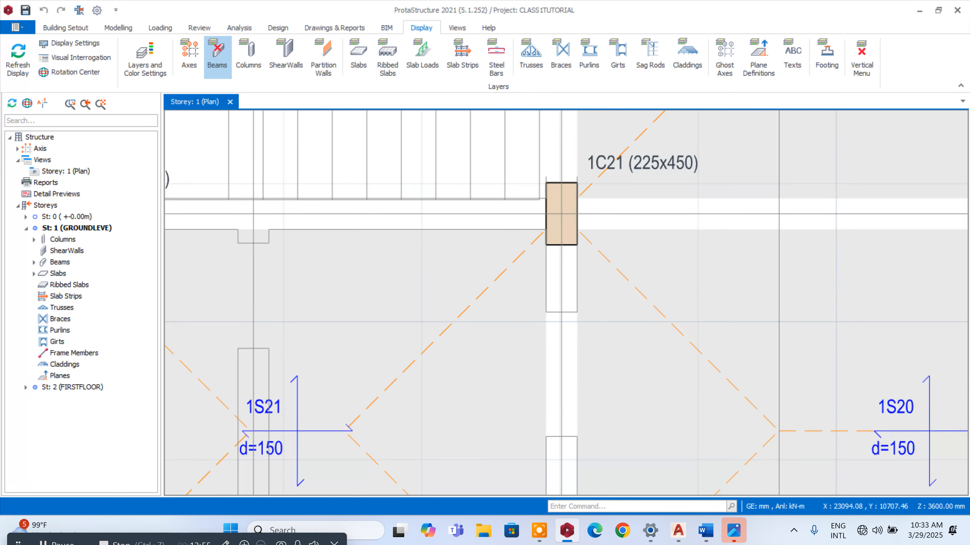
{"action": "scroll", "coordinate": [588, 310], "scroll_direction": "down", "scroll_amount": 2}
{"action": "scroll", "coordinate": [585, 246], "scroll_direction": "up", "scroll_amount": 1}
{"action": "scroll", "coordinate": [577, 303], "scroll_direction": "up", "scroll_amount": 1}
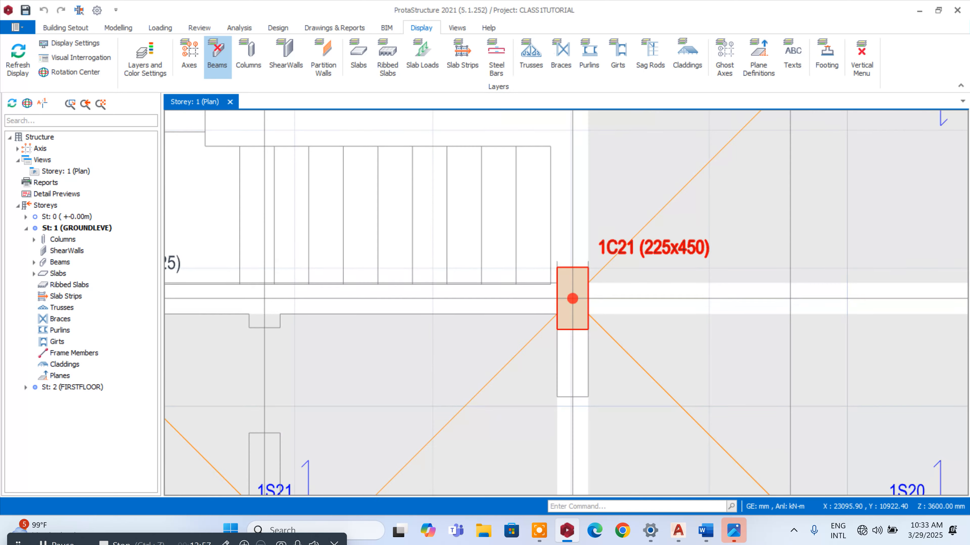
{"action": "scroll", "coordinate": [574, 305], "scroll_direction": "down", "scroll_amount": 1}
{"action": "left_click", "coordinate": [575, 312]}
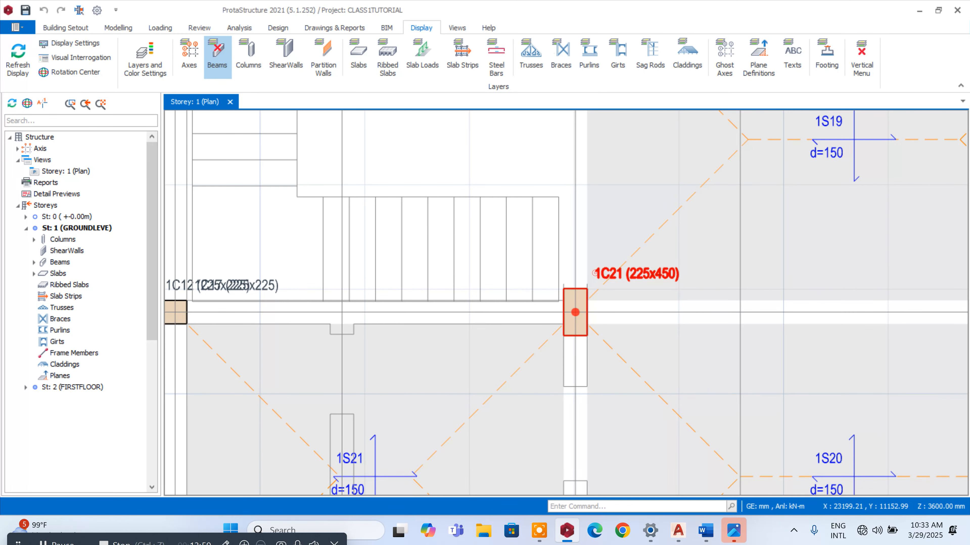
{"action": "mouse_move", "coordinate": [575, 313]}
{"action": "key", "text": "ctrl+Down"}
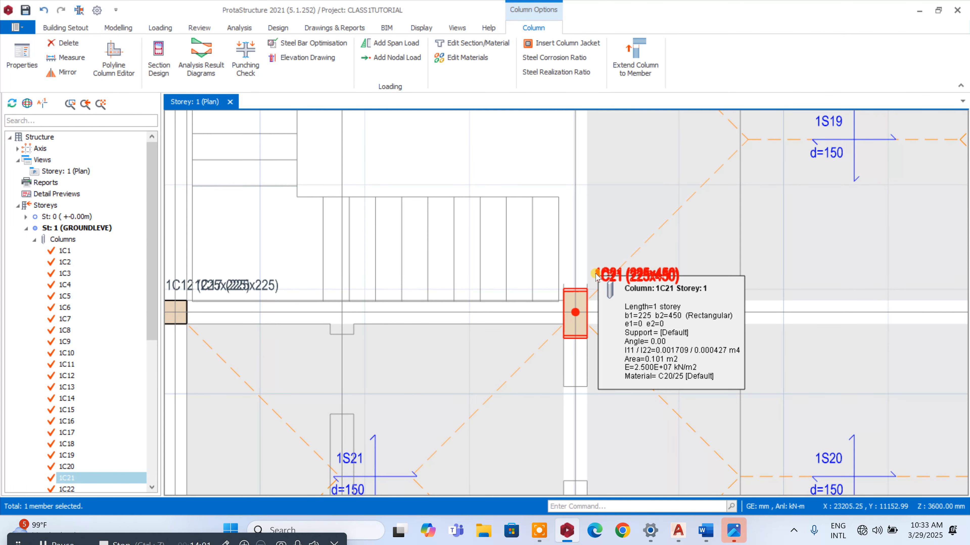
{"action": "key", "text": "ctrl+Down"}
{"action": "key", "text": "ctrl+Down"}
{"action": "key", "text": "ctrl+Down"}
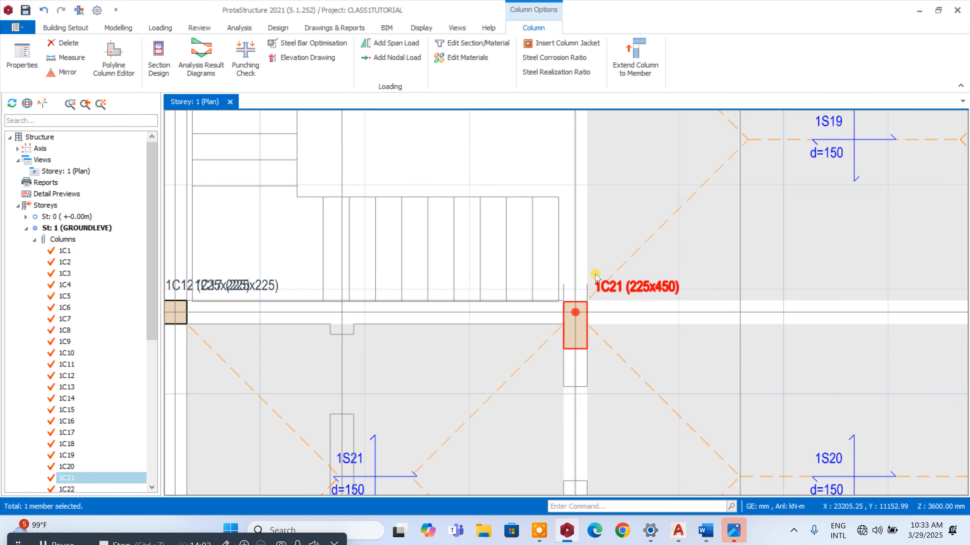
- Generate the shifted column 1C21 on Storey: 2 (FIRSTFLOOR), limited to selected members only
{"action": "scroll", "coordinate": [601, 277], "scroll_direction": "down", "scroll_amount": 3}
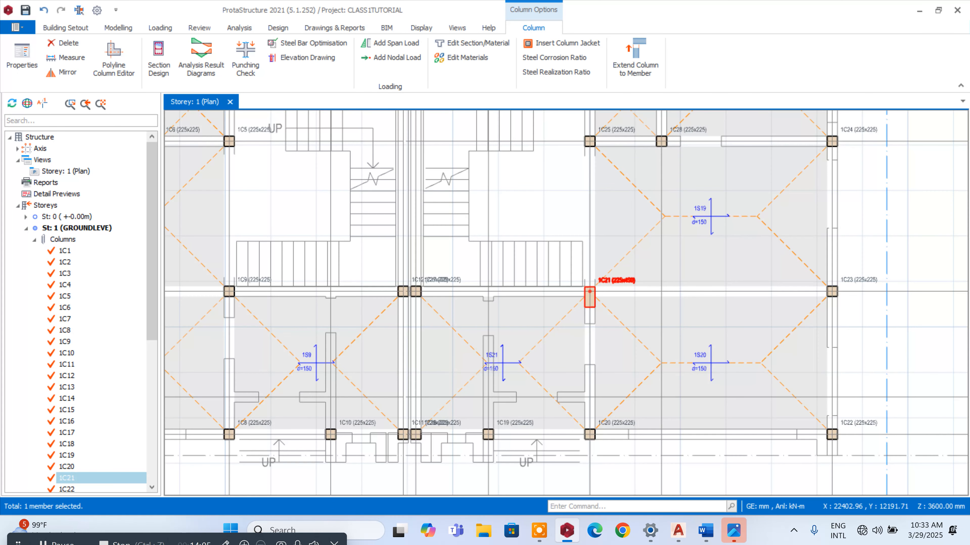
{"action": "scroll", "coordinate": [586, 282], "scroll_direction": "up", "scroll_amount": 4}
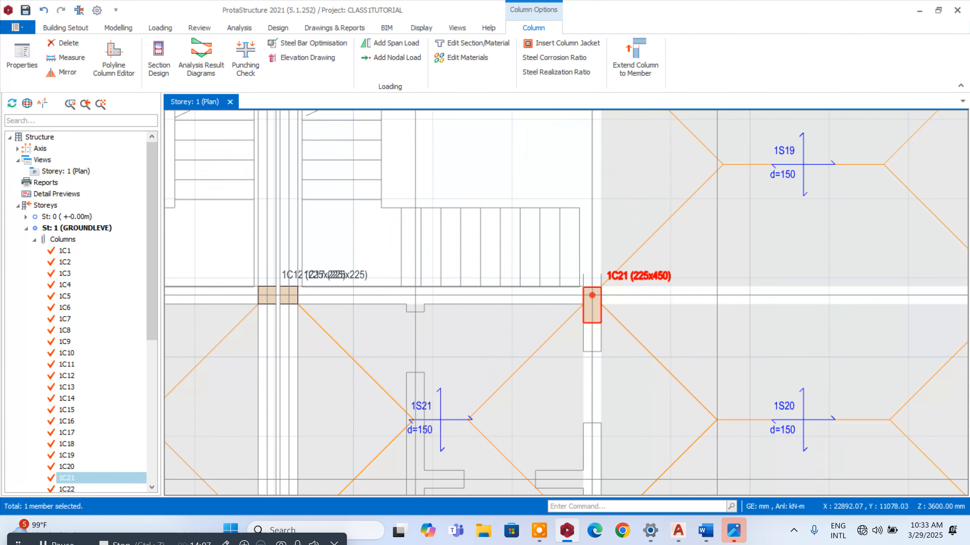
{"action": "scroll", "coordinate": [589, 293], "scroll_direction": "down", "scroll_amount": 7}
{"action": "scroll", "coordinate": [603, 289], "scroll_direction": "up", "scroll_amount": 4}
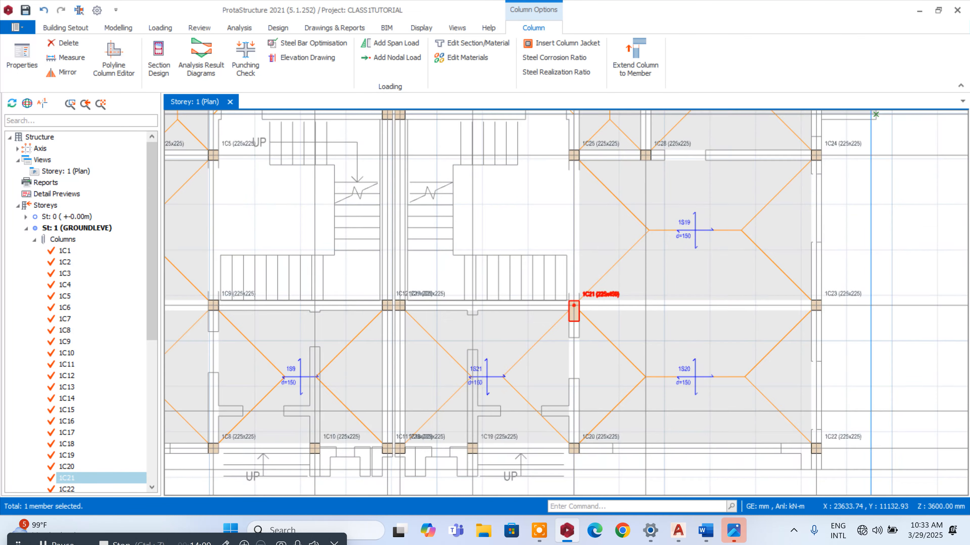
{"action": "right_click", "coordinate": [604, 294]}
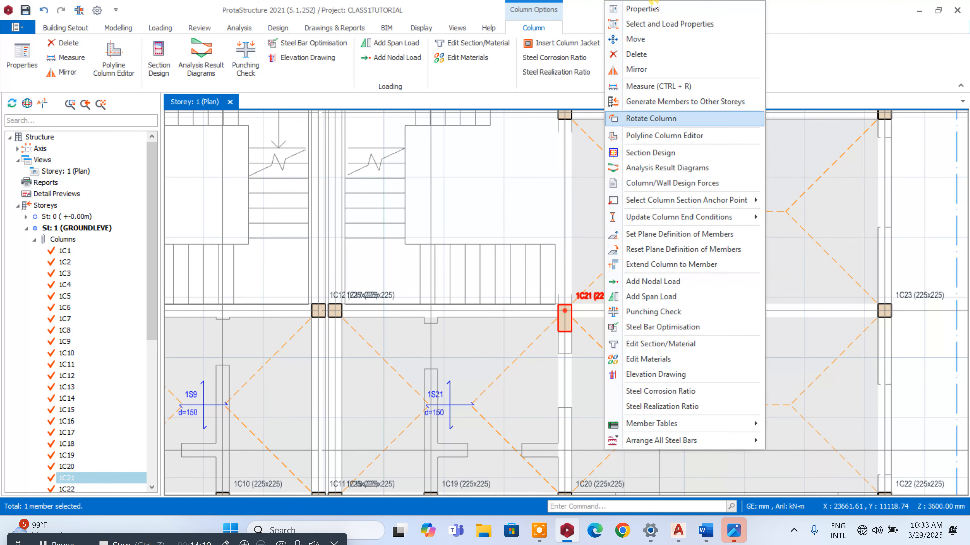
{"action": "left_click", "coordinate": [671, 101]}
{"action": "left_click", "coordinate": [534, 110]}
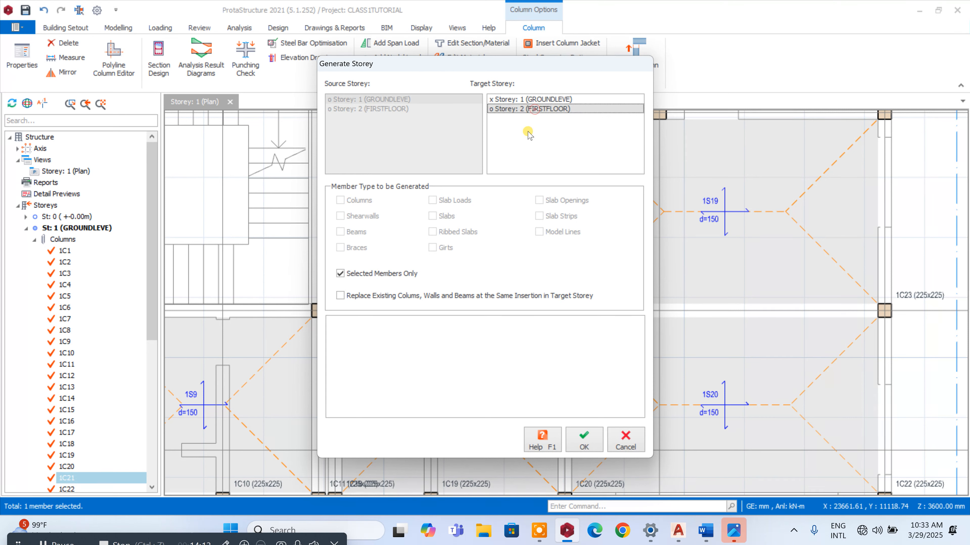
- Generate the selected column to Storey 2 (FIRSTFLOOR), replacing existing columns, walls and beams at the same insertion
{"action": "left_click", "coordinate": [341, 295]}
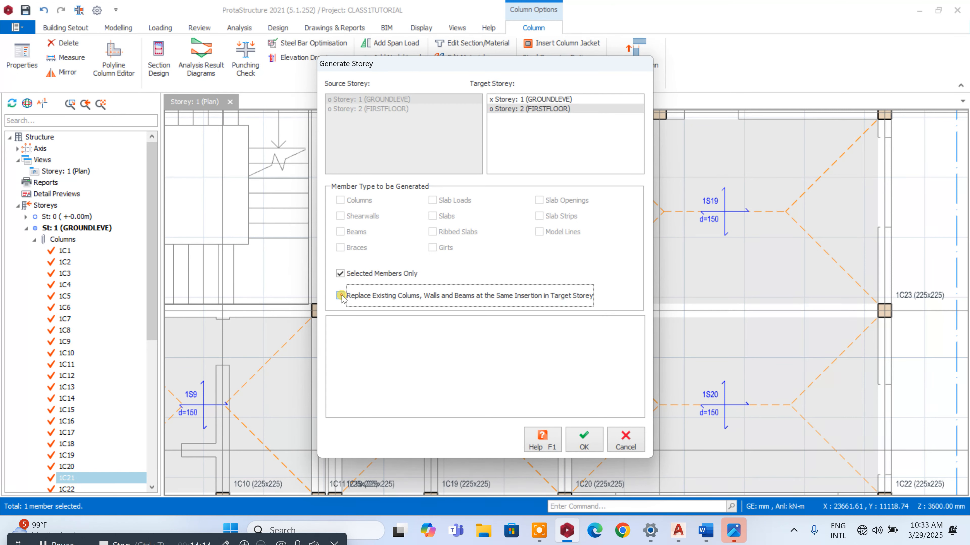
{"action": "left_click", "coordinate": [585, 443]}
{"action": "left_click", "coordinate": [532, 307]}
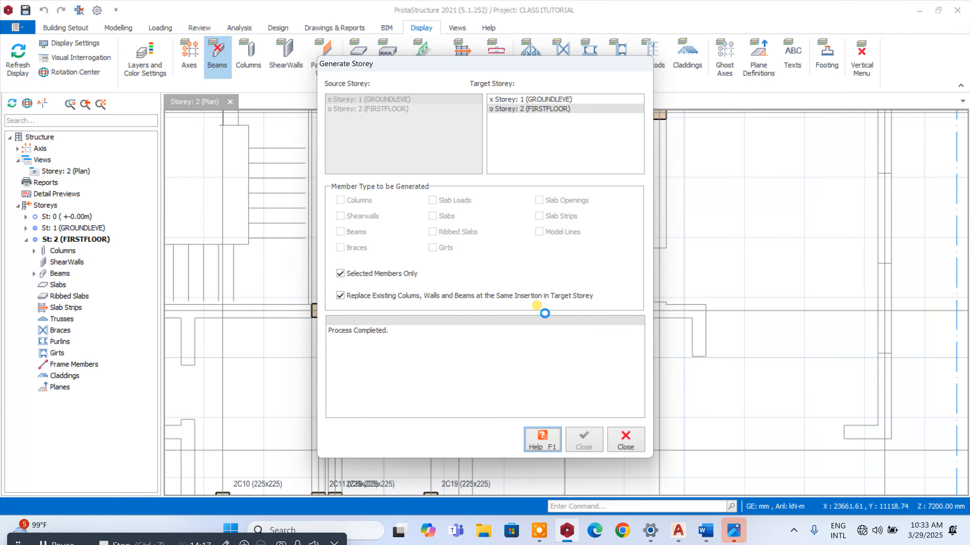
{"action": "left_click", "coordinate": [625, 441]}
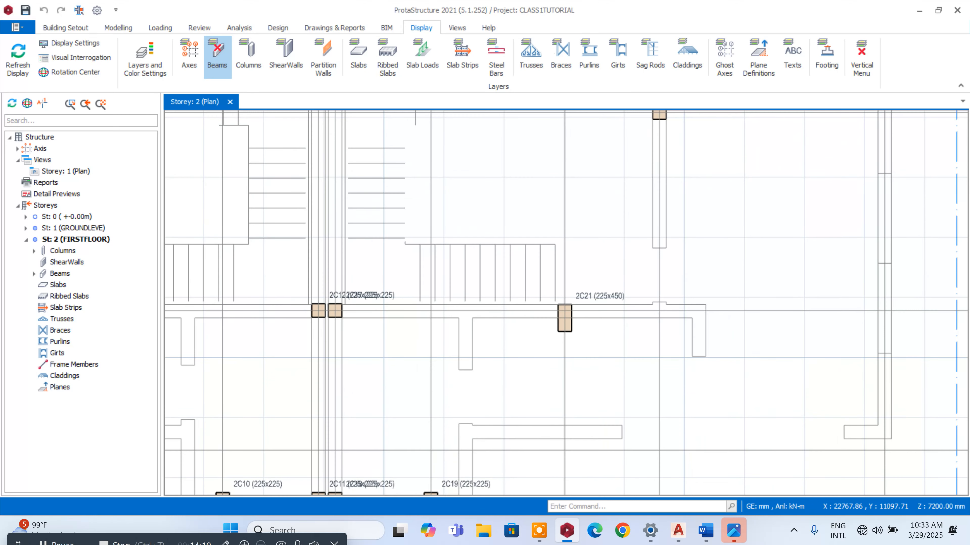
{"action": "scroll", "coordinate": [550, 292], "scroll_direction": "down", "scroll_amount": 4}
{"action": "scroll", "coordinate": [551, 299], "scroll_direction": "up", "scroll_amount": 4}
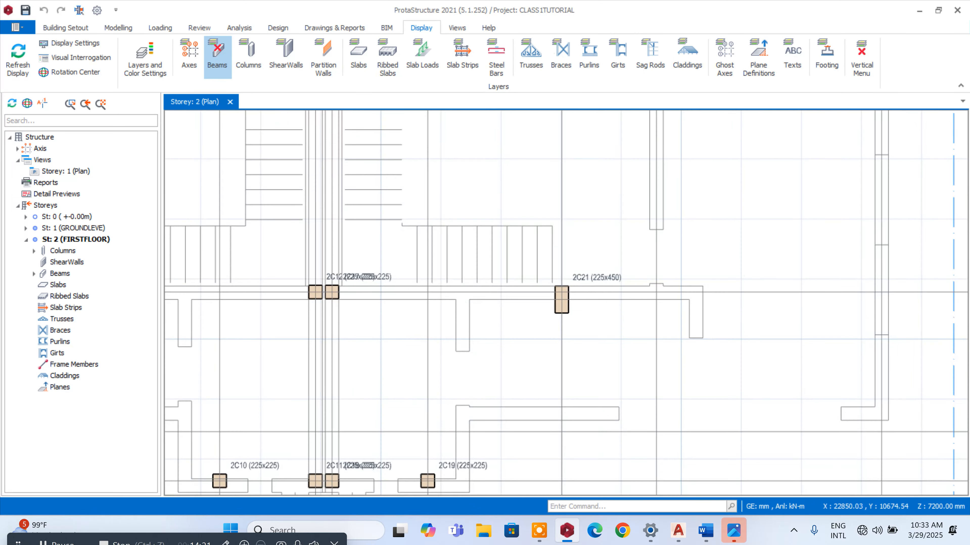
{"action": "scroll", "coordinate": [559, 299], "scroll_direction": "down", "scroll_amount": 3}
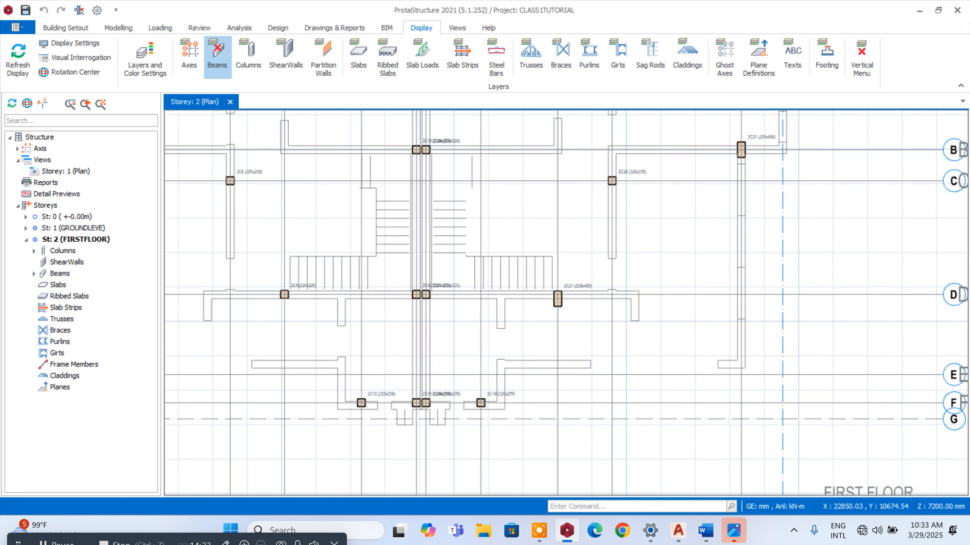
{"action": "scroll", "coordinate": [558, 298], "scroll_direction": "up", "scroll_amount": 3}
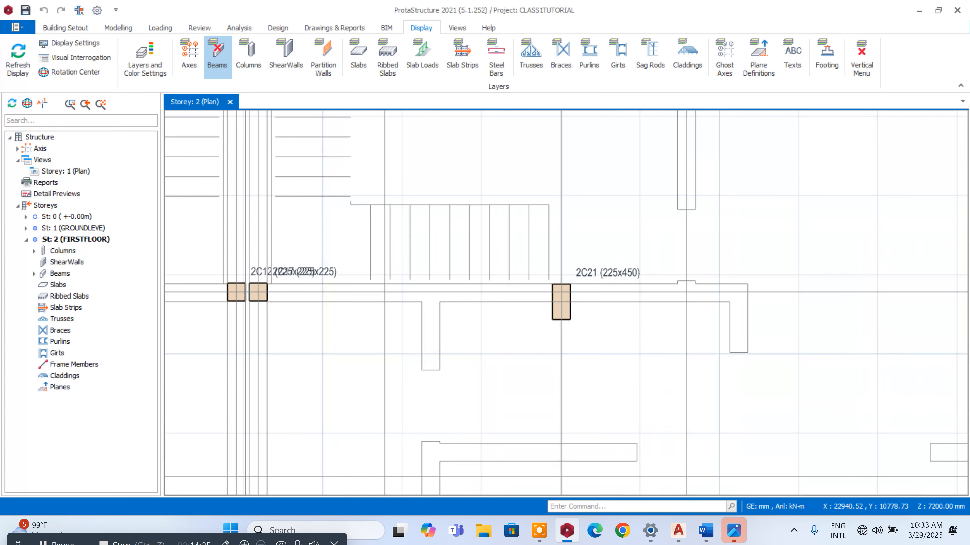
{"action": "scroll", "coordinate": [616, 274], "scroll_direction": "down", "scroll_amount": 3}
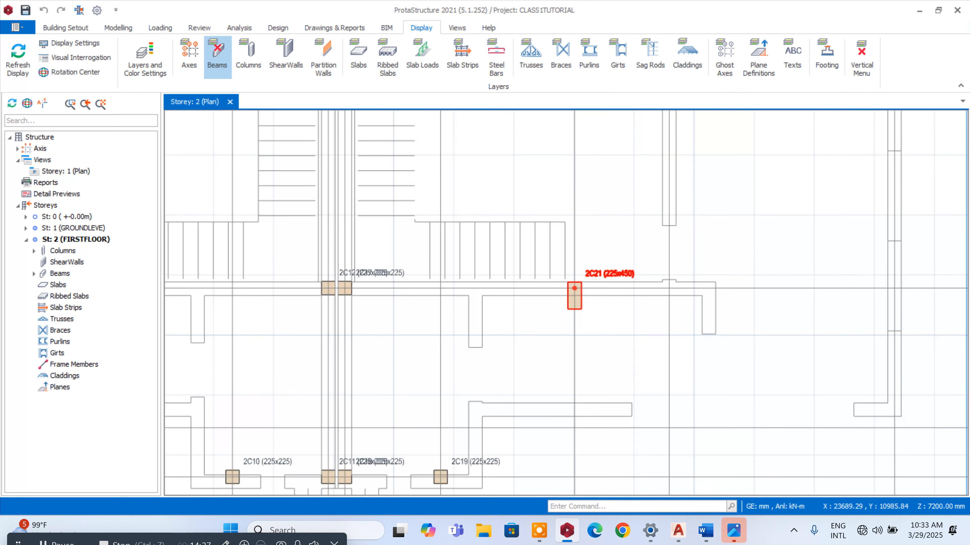
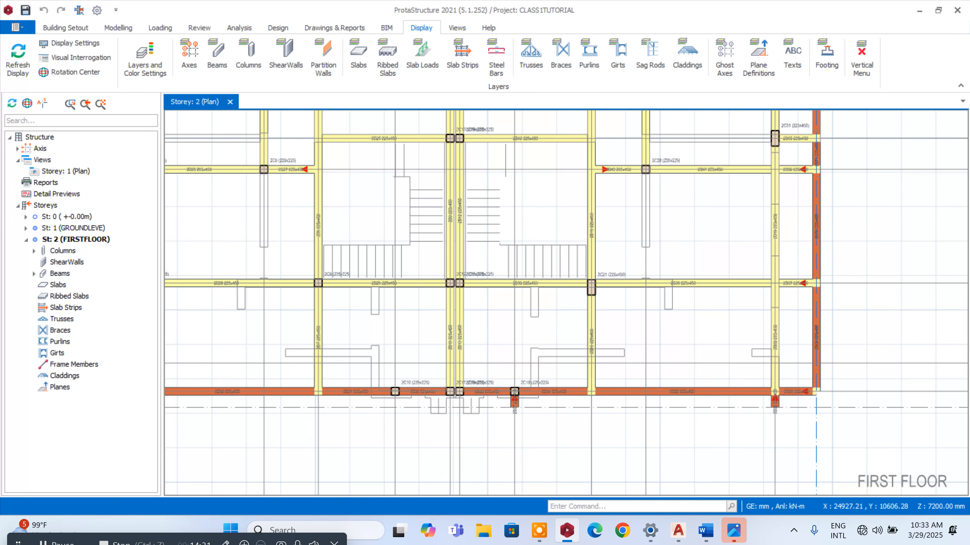
{"action": "scroll", "coordinate": [620, 269], "scroll_direction": "up", "scroll_amount": 1}
{"action": "right_click", "coordinate": [615, 274]}
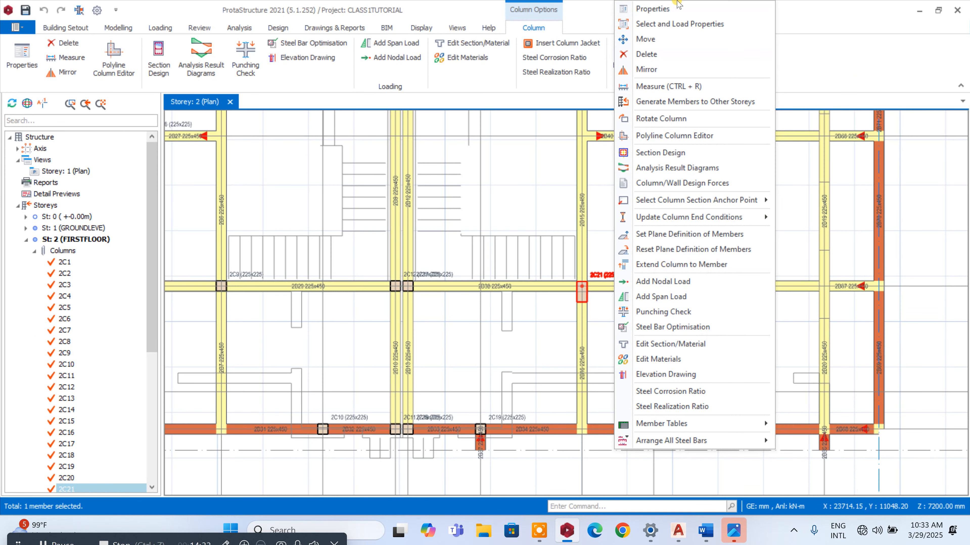
{"action": "left_click", "coordinate": [667, 8]}
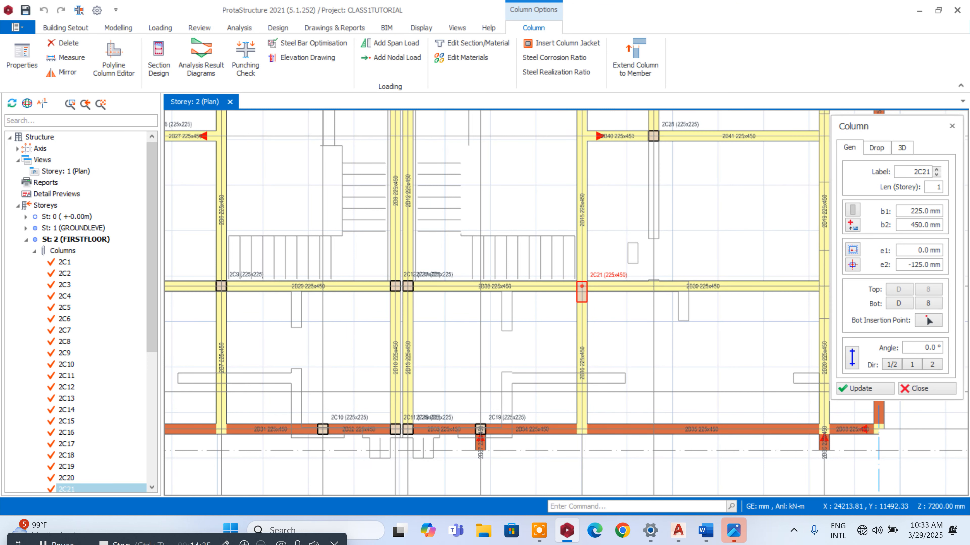
{"action": "left_click", "coordinate": [924, 388]}
- Insert a 225x225 mm column at the intersection of axes D and 9, using column 2C19's properties
{"action": "right_click", "coordinate": [518, 417]}
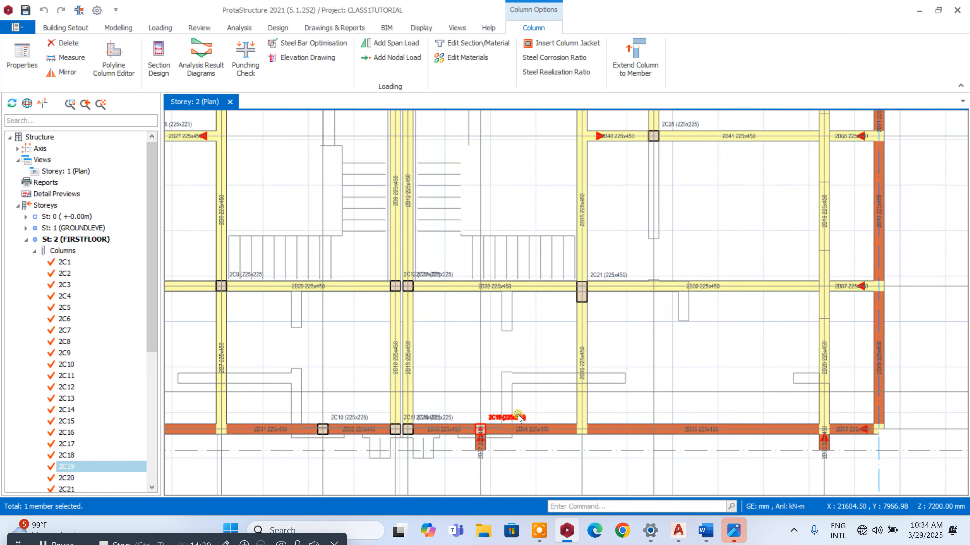
{"action": "left_click", "coordinate": [569, 3]}
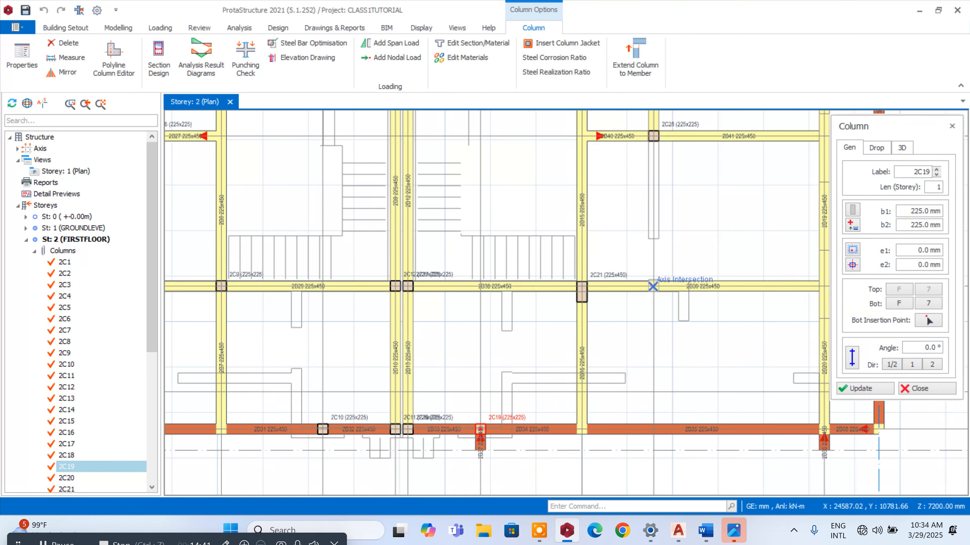
{"action": "scroll", "coordinate": [659, 292], "scroll_direction": "down", "scroll_amount": 3}
{"action": "scroll", "coordinate": [674, 290], "scroll_direction": "up", "scroll_amount": 1}
{"action": "scroll", "coordinate": [676, 291], "scroll_direction": "up", "scroll_amount": 2}
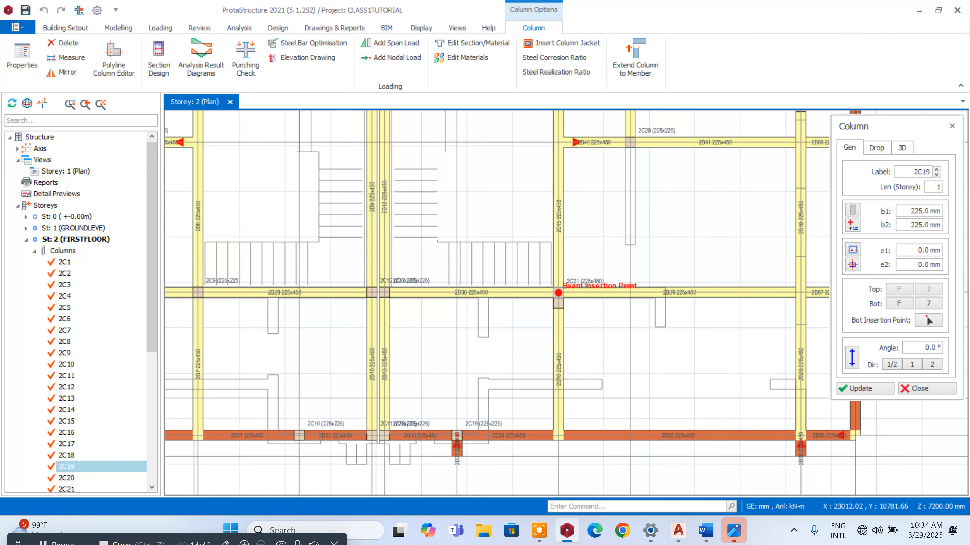
{"action": "left_click", "coordinate": [630, 292]}
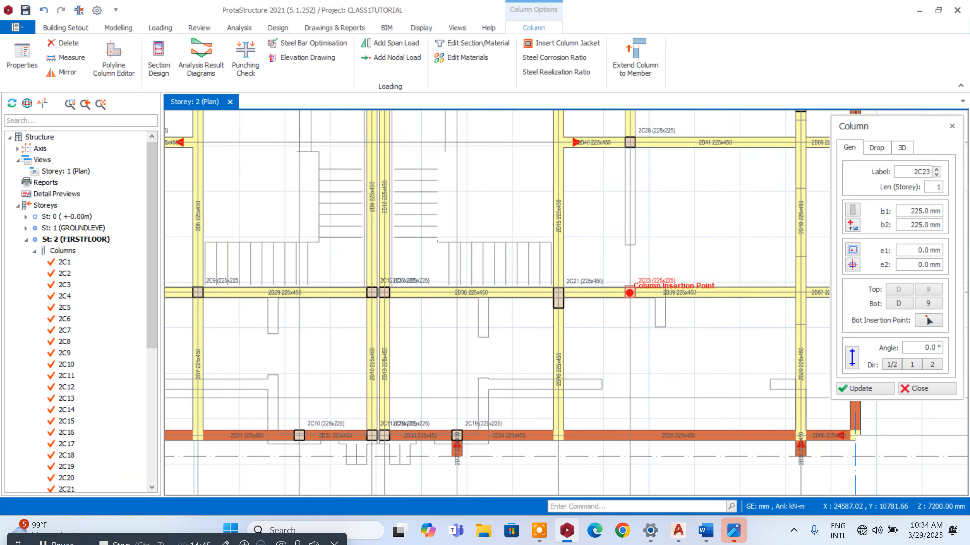
{"action": "key", "text": "Escape"}
- Delete the 225x450 column at axes D and 8 and insert a 225x225 mm column at axes F and 8
{"action": "left_click", "coordinate": [580, 282]}
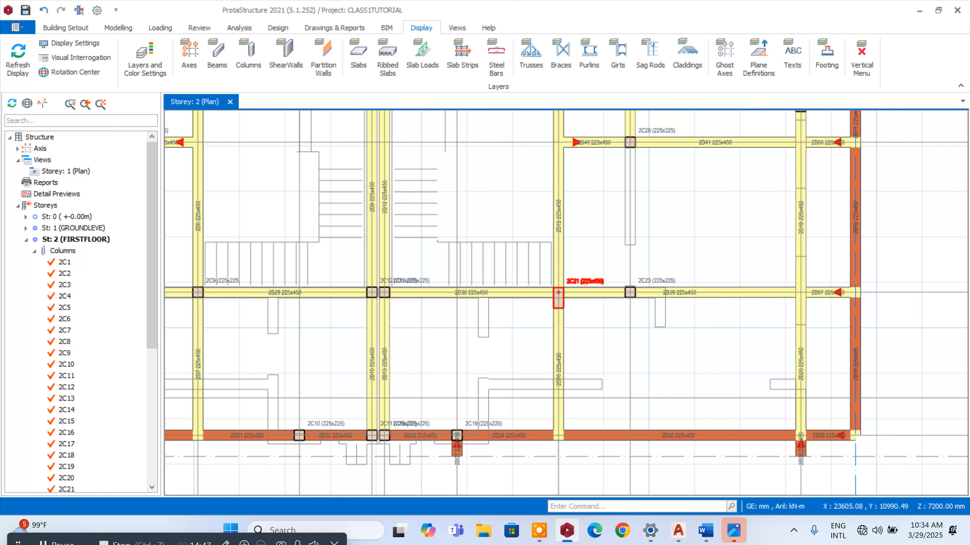
{"action": "key", "text": "Delete"}
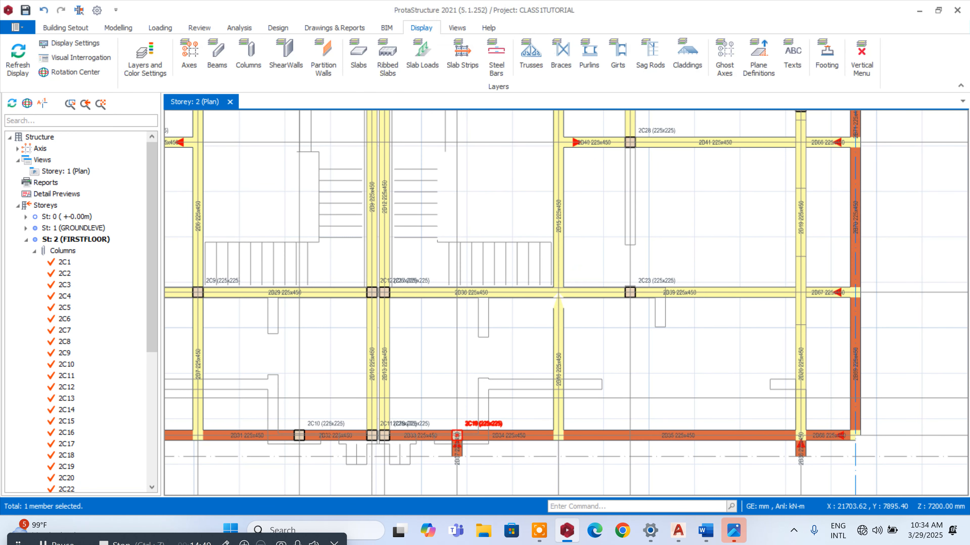
{"action": "right_click", "coordinate": [476, 435]}
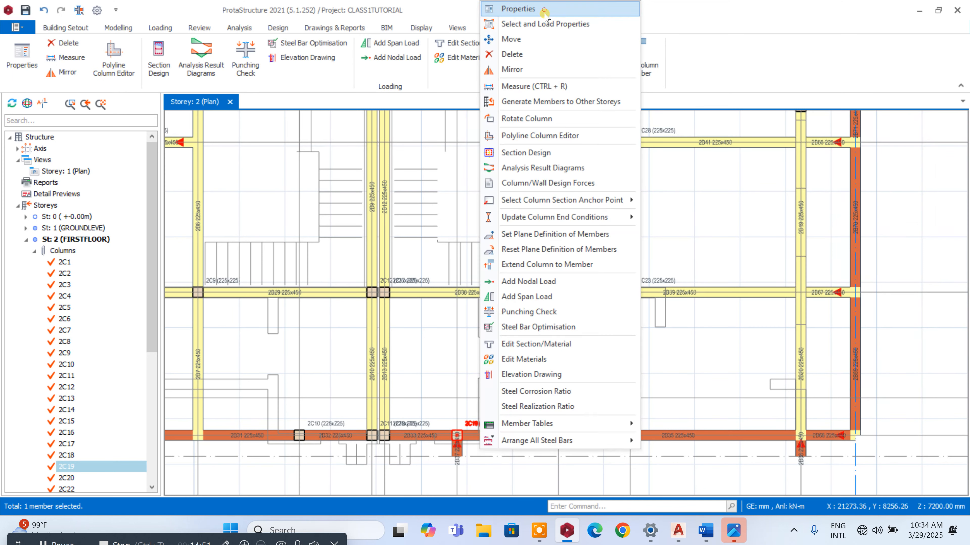
{"action": "left_click", "coordinate": [512, 9]}
{"action": "scroll", "coordinate": [559, 420], "scroll_direction": "up", "scroll_amount": 3}
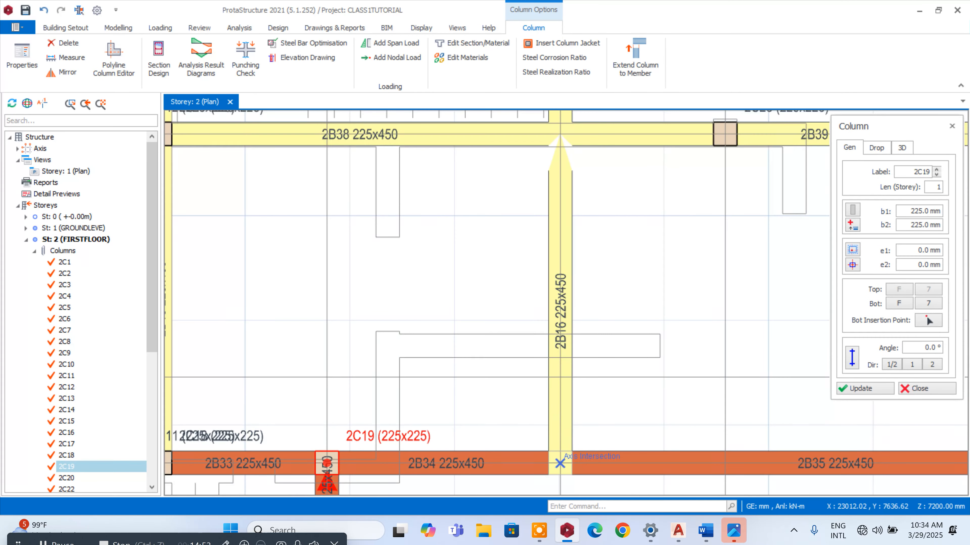
{"action": "scroll", "coordinate": [645, 233], "scroll_direction": "down", "scroll_amount": 1}
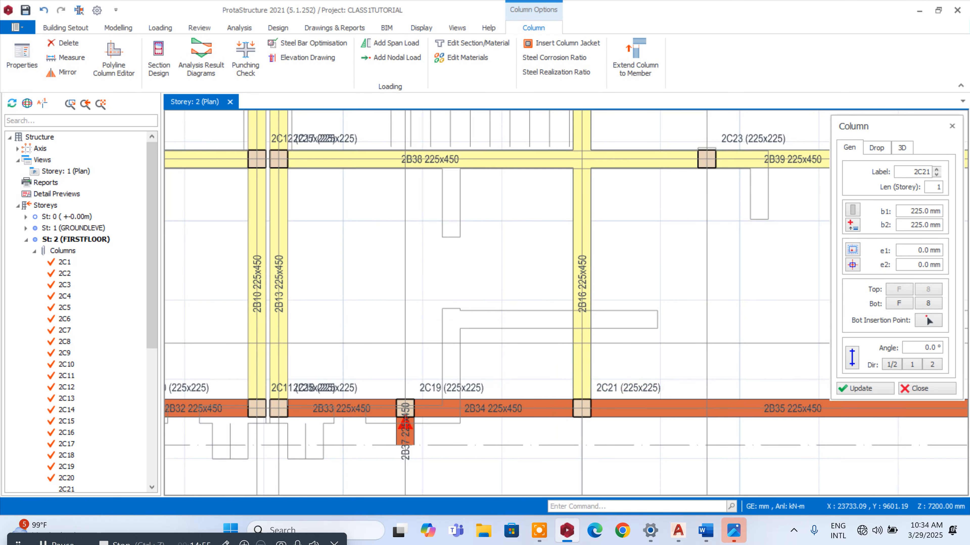
{"action": "key", "text": "Escape"}
- Delete the short cantilever beam below column 2C19, that column, and beam 2B33 on axis F
{"action": "left_click", "coordinate": [406, 424]}
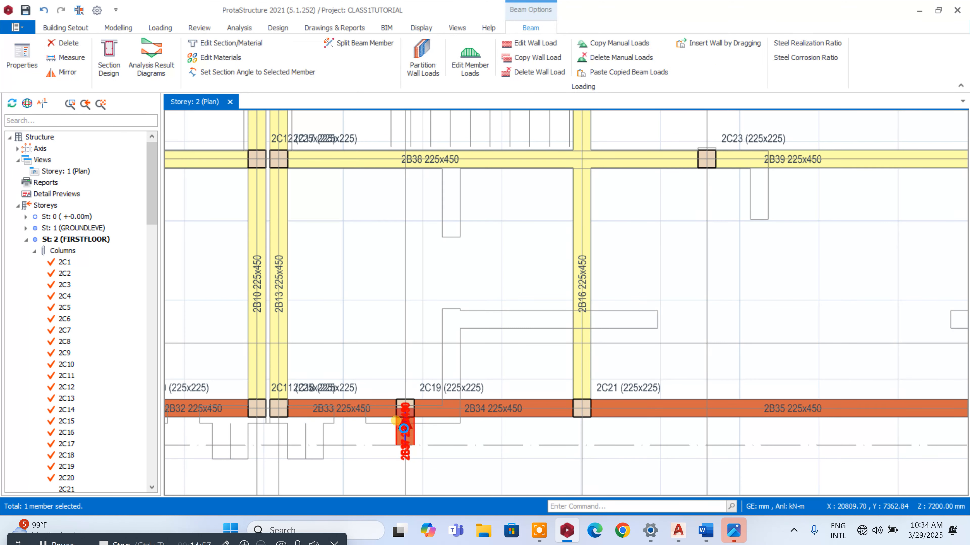
{"action": "key", "text": "Delete"}
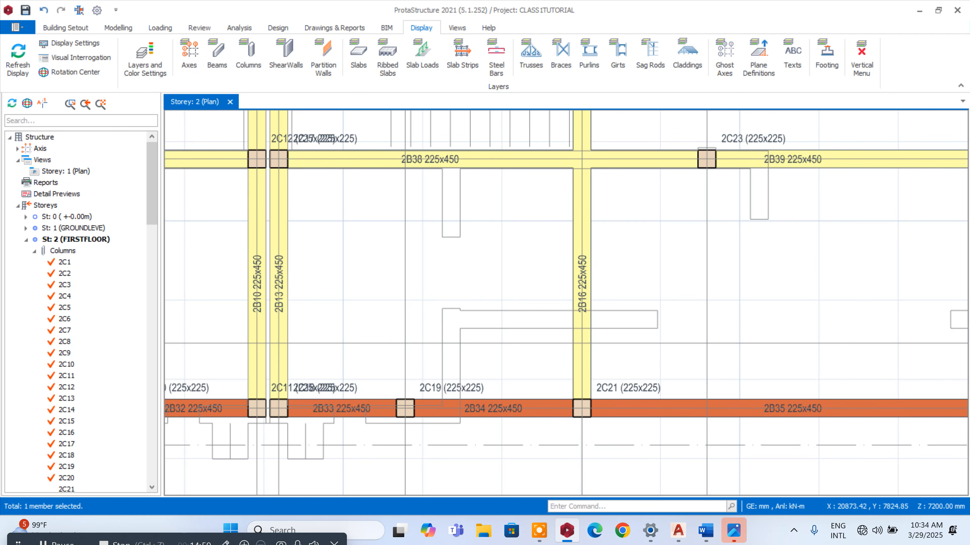
{"action": "left_click", "coordinate": [405, 408]}
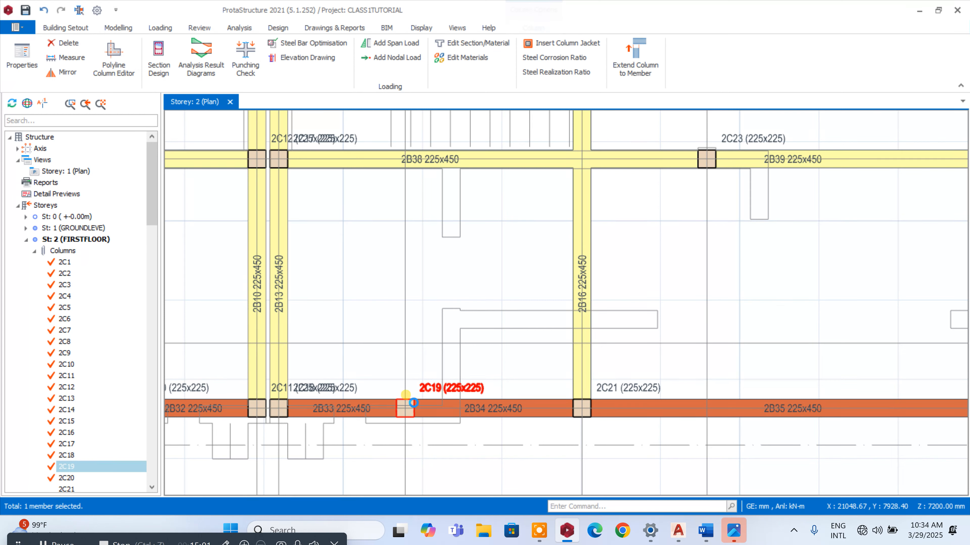
{"action": "key", "text": "Delete"}
{"action": "left_click", "coordinate": [407, 408]}
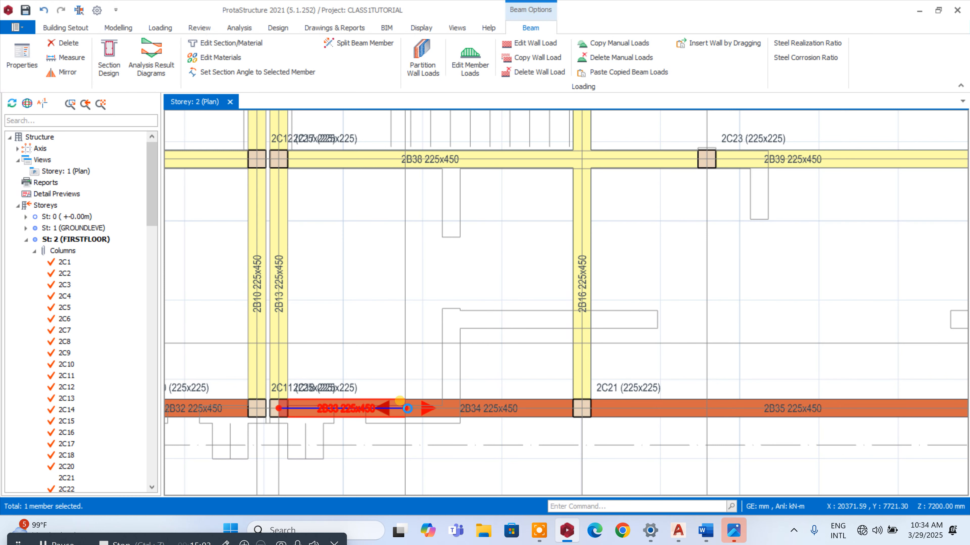
{"action": "key", "text": "Delete"}
- Replace beam 2B34 with a 225x450 mm beam along axis F, running from axis 6 to the column at axis 8
{"action": "left_click", "coordinate": [470, 408]}
{"action": "right_click", "coordinate": [470, 408]}
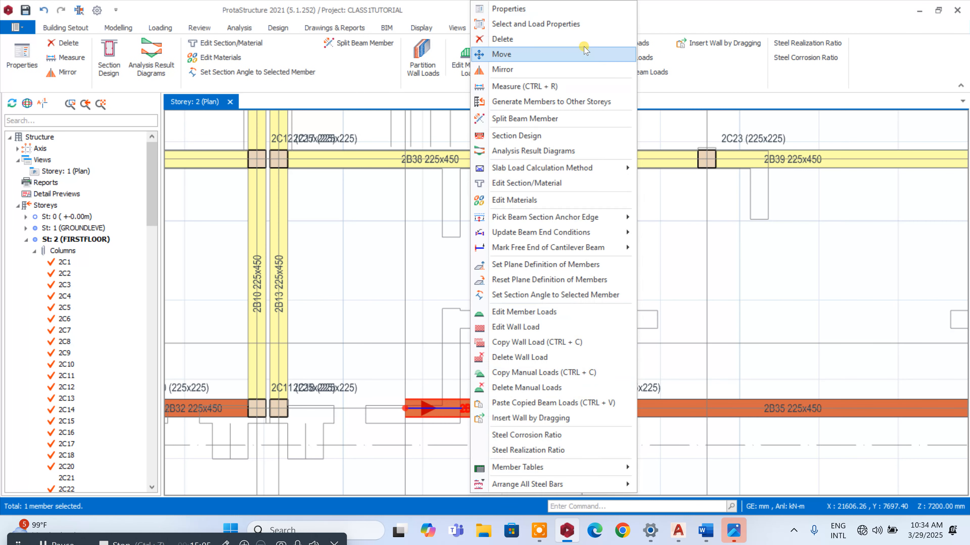
{"action": "left_click", "coordinate": [508, 8]}
{"action": "key", "text": "Delete"}
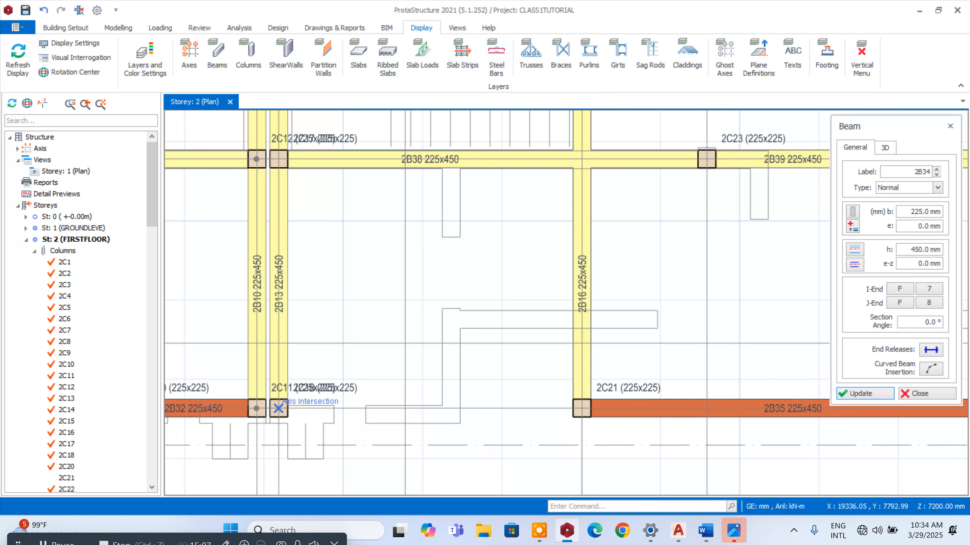
{"action": "left_click", "coordinate": [278, 408]}
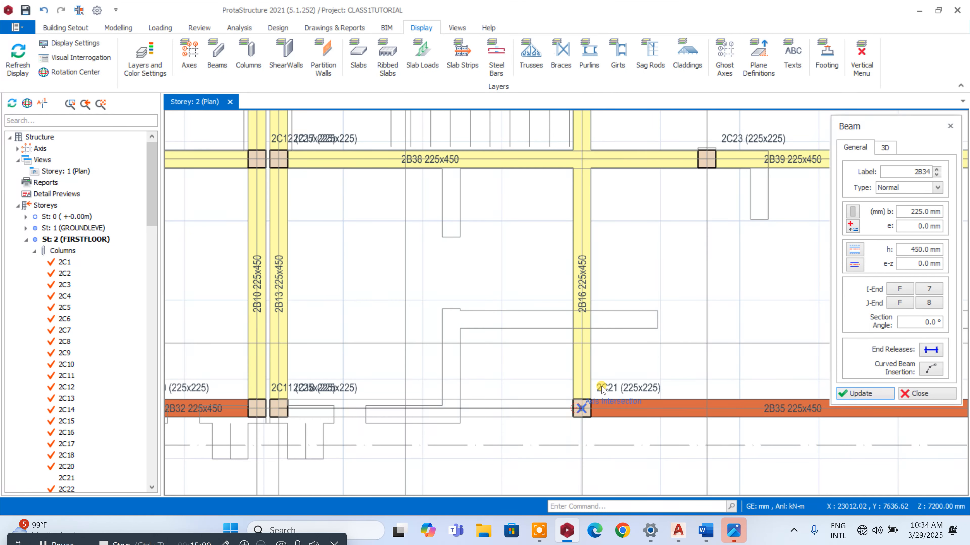
{"action": "left_click", "coordinate": [582, 408]}
- Insert a 225x225 mm column at the intersection of axes D and 2, using column 2C9's properties
{"action": "scroll", "coordinate": [614, 373], "scroll_direction": "down", "scroll_amount": 5}
{"action": "scroll", "coordinate": [405, 387], "scroll_direction": "up", "scroll_amount": 3}
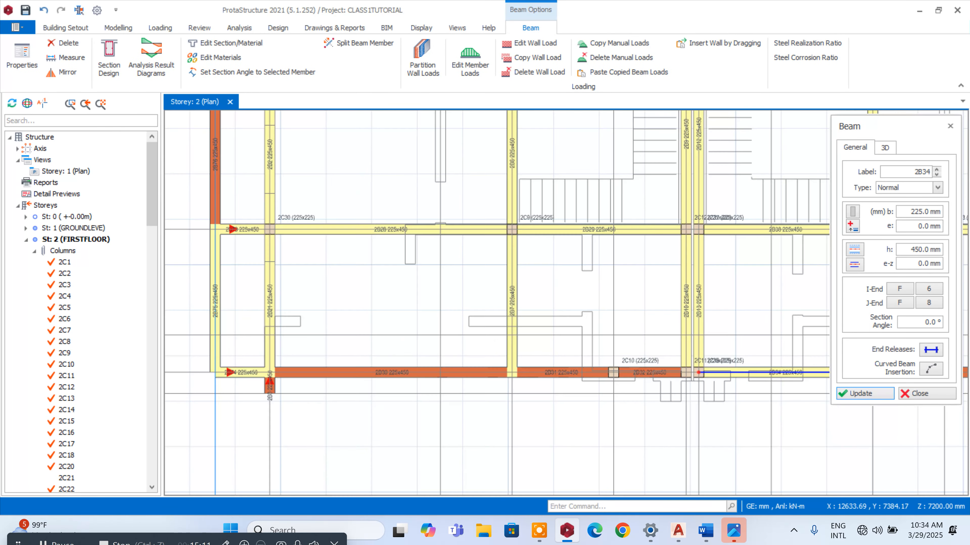
{"action": "scroll", "coordinate": [476, 330], "scroll_direction": "down", "scroll_amount": 1}
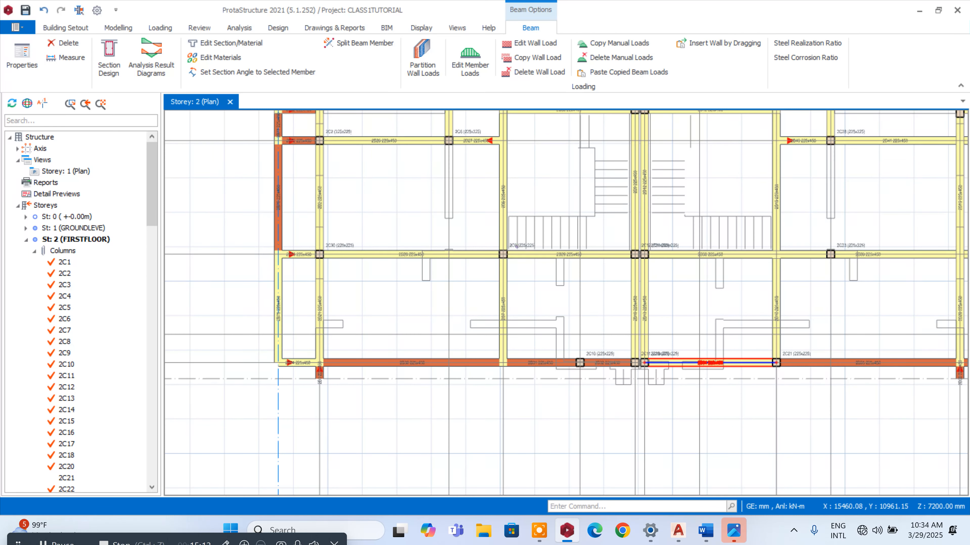
{"action": "right_click", "coordinate": [517, 248]}
{"action": "left_click", "coordinate": [522, 241]}
{"action": "left_click", "coordinate": [516, 245]}
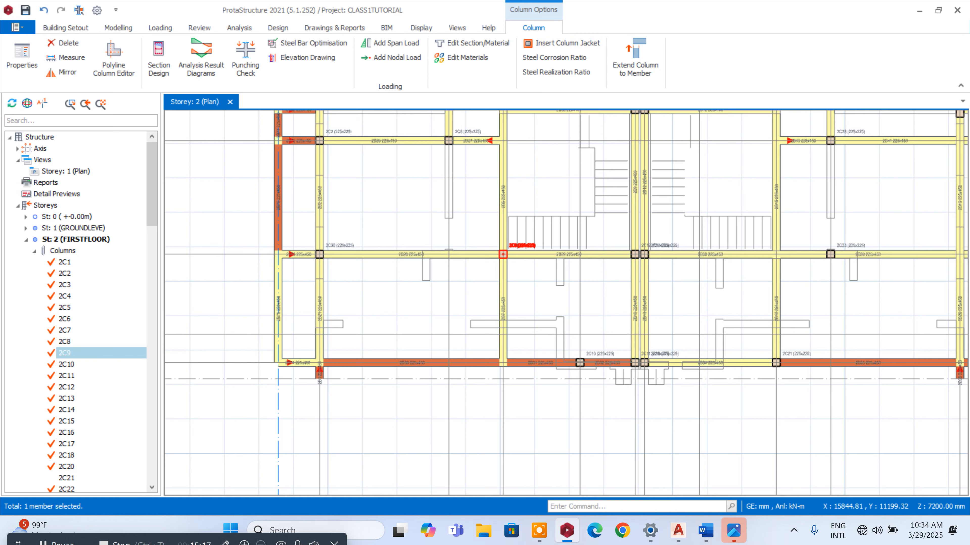
{"action": "right_click", "coordinate": [527, 246]}
{"action": "left_click", "coordinate": [556, 73]}
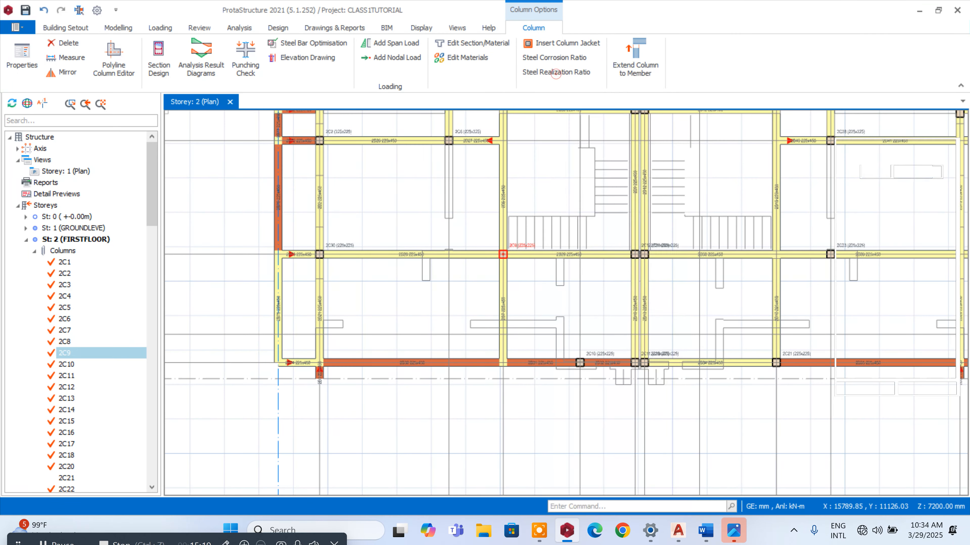
{"action": "left_click", "coordinate": [438, 274]}
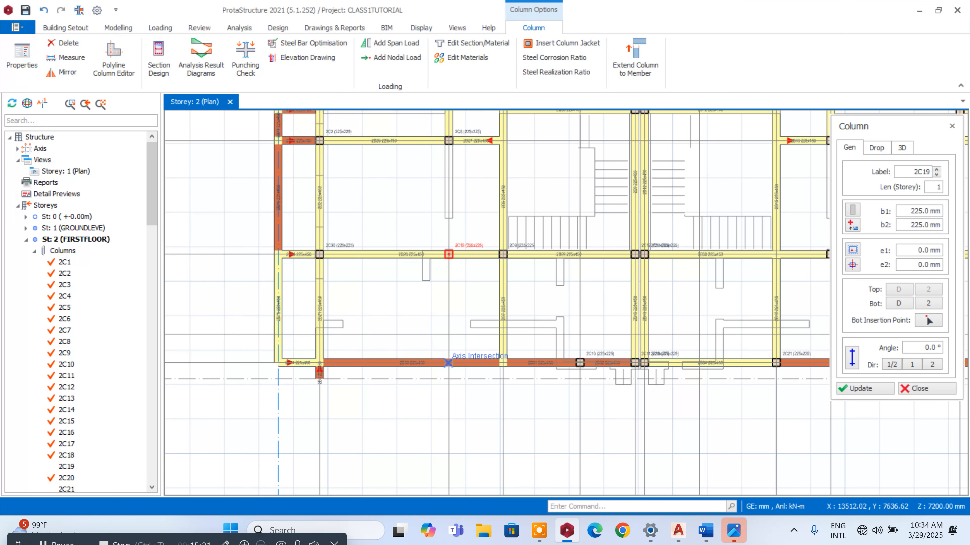
- Insert 225x225 mm columns on axis F at axis 2 and where beam 2B7 meets axis F
{"action": "left_click", "coordinate": [446, 363]}
{"action": "scroll", "coordinate": [492, 365], "scroll_direction": "up", "scroll_amount": 1}
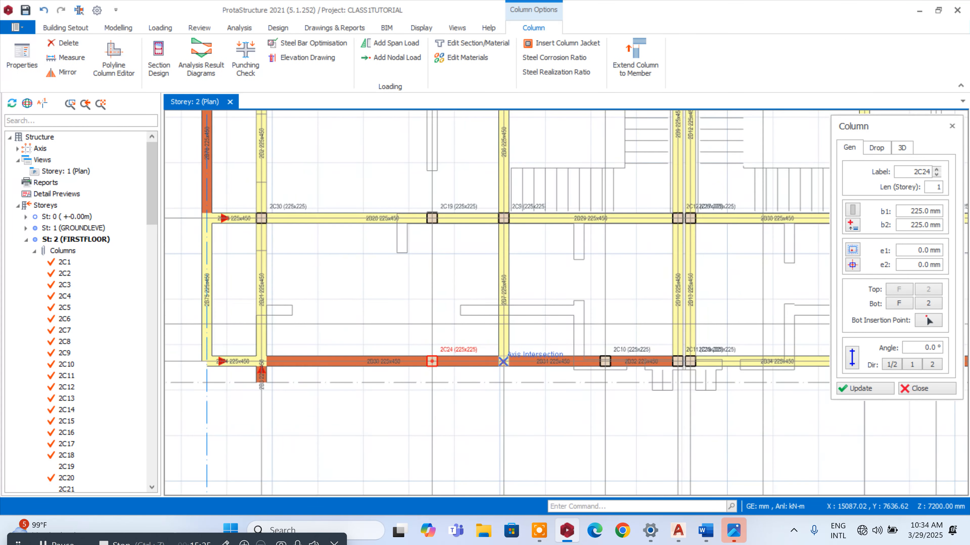
{"action": "left_click", "coordinate": [470, 362]}
- Delete the 225x225 column at axes F and 2 and column 2C10 on axis F
{"action": "left_click", "coordinate": [455, 350]}
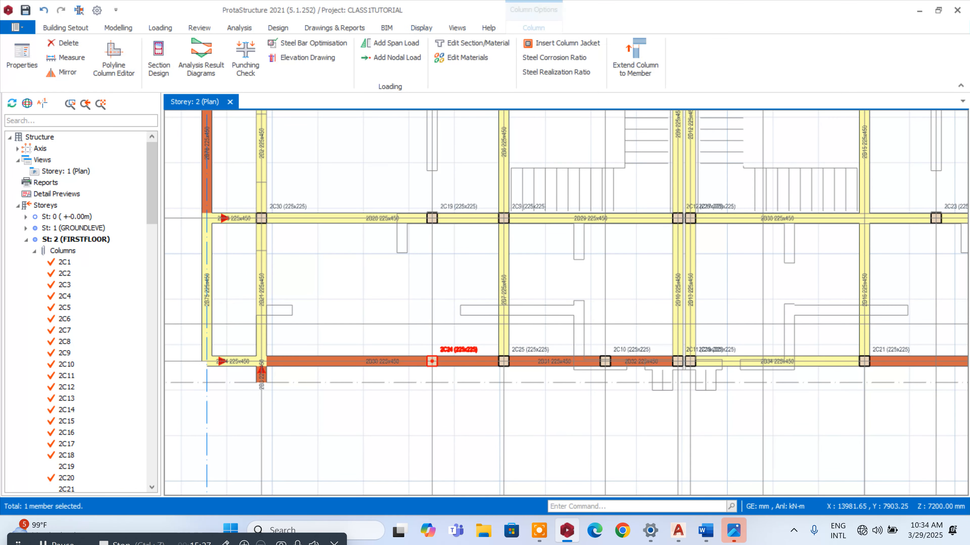
{"action": "key", "text": "Delete"}
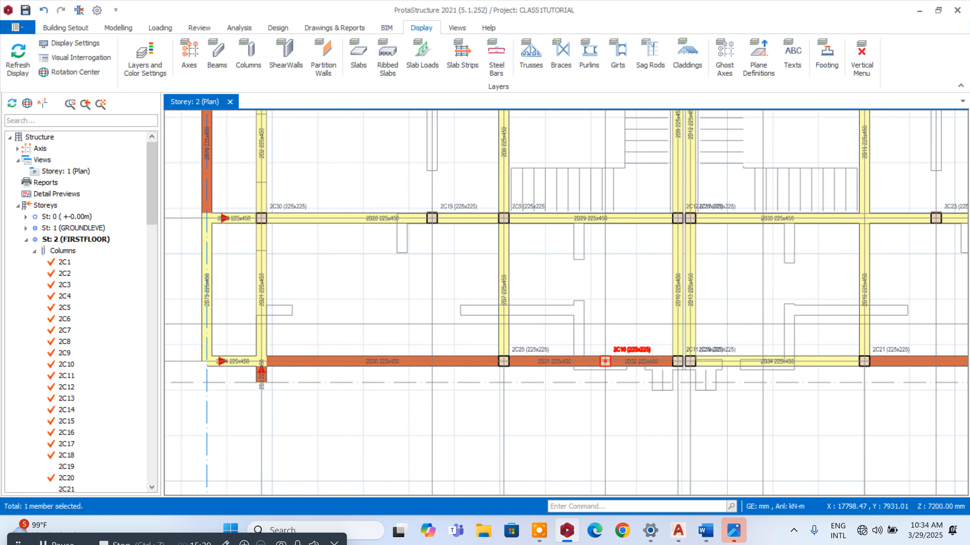
{"action": "key", "text": "Delete"}
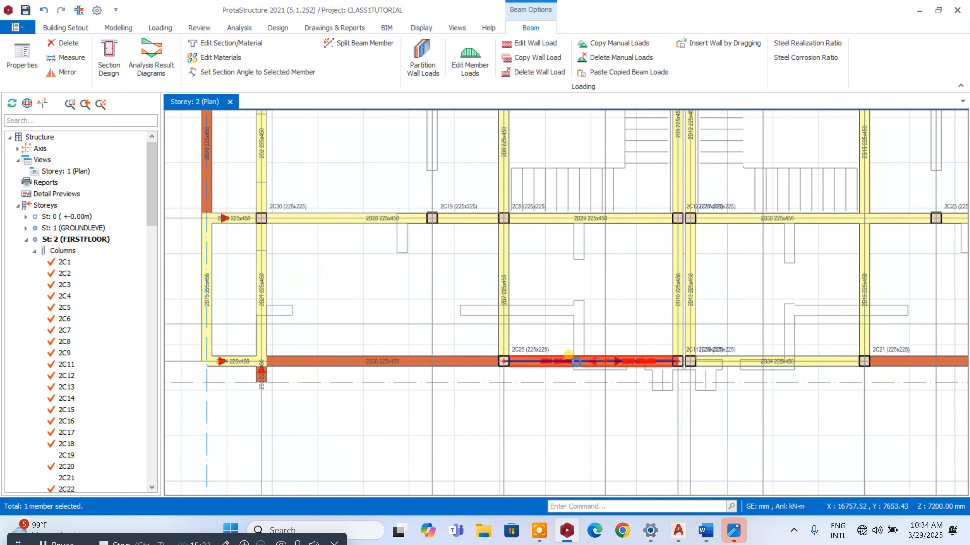
- Replace the beam segments on axis F between axes 3 and 5 with one continuous 225x450 mm beam
{"action": "key", "text": "Delete"}
{"action": "left_click", "coordinate": [568, 355]}
{"action": "key", "text": "Delete"}
{"action": "left_click", "coordinate": [474, 356]}
{"action": "right_click", "coordinate": [358, 359]}
{"action": "left_click", "coordinate": [424, 8]}
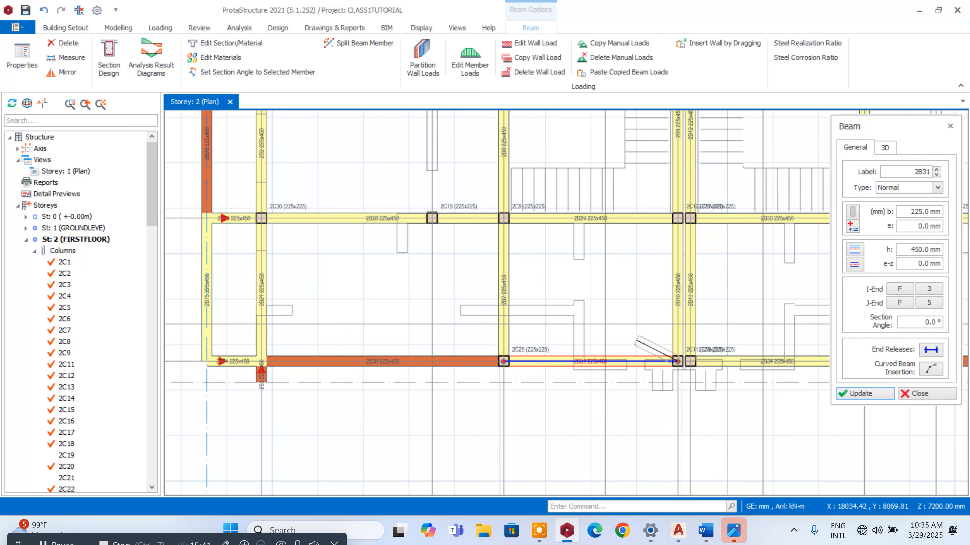
- Load the properties of beam 2B30, delete it, and insert a 225x450 mm beam along axis 2 between axes D and F
{"action": "scroll", "coordinate": [574, 291], "scroll_direction": "down", "scroll_amount": 4}
{"action": "scroll", "coordinate": [574, 291], "scroll_direction": "up", "scroll_amount": 3}
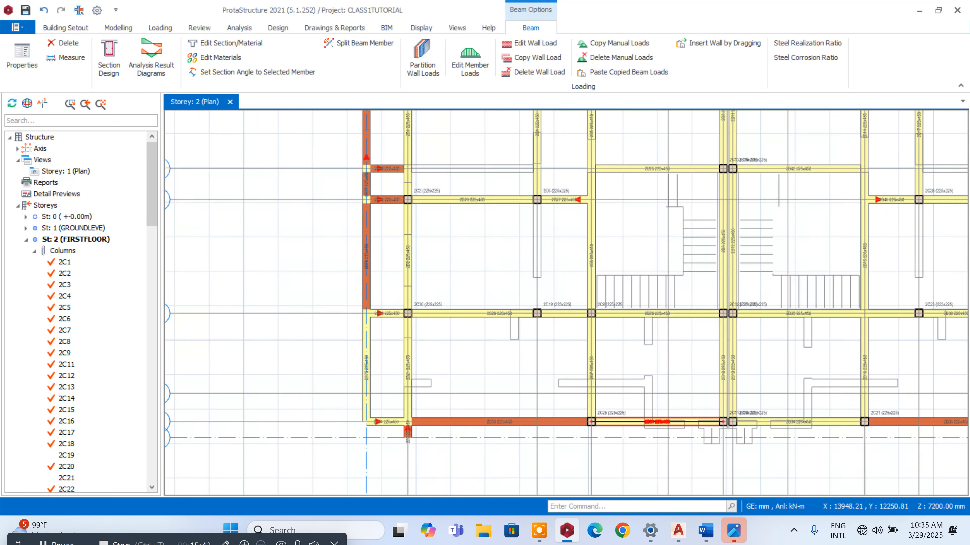
{"action": "right_click", "coordinate": [488, 421]}
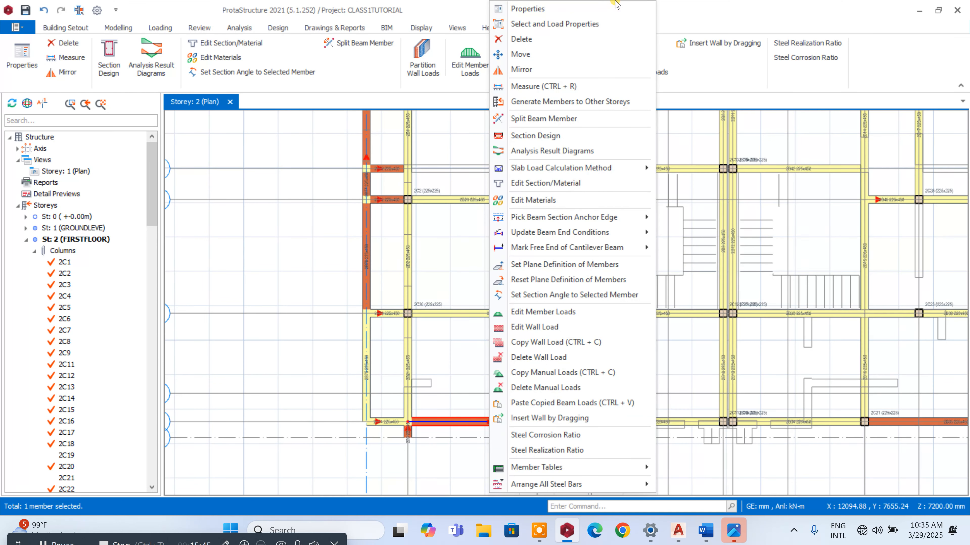
{"action": "left_click", "coordinate": [599, 8]}
{"action": "key", "text": "Delete"}
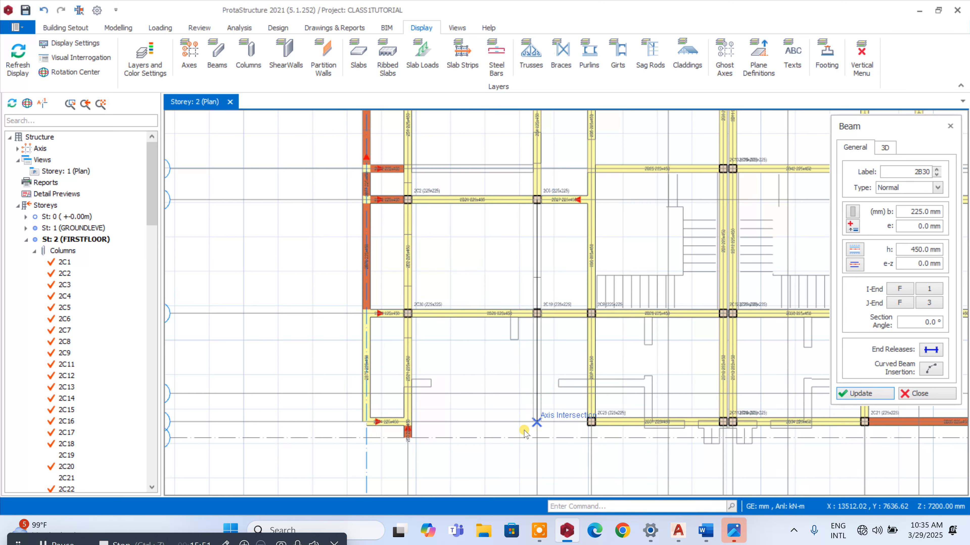
{"action": "left_click", "coordinate": [536, 422]}
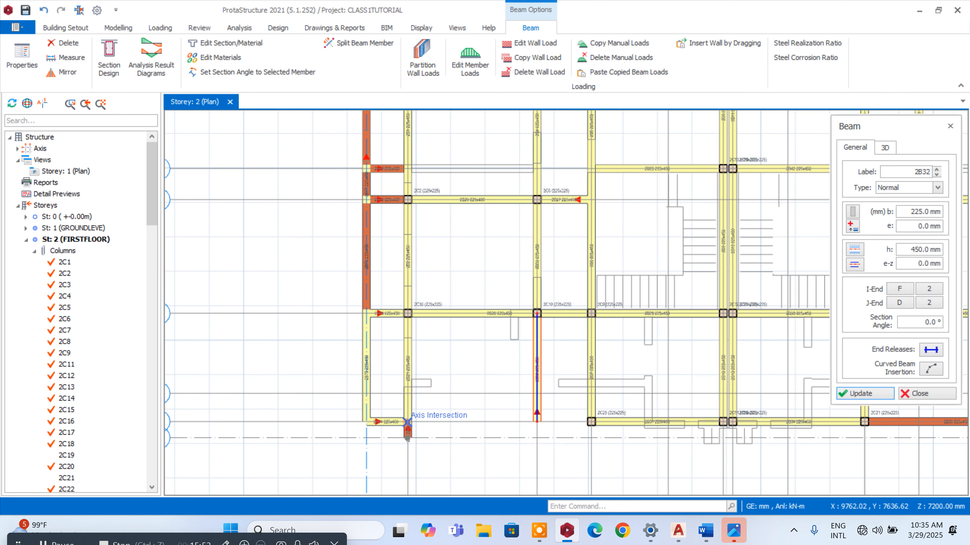
- Insert a 225x450 mm beam along axis F from axis 1 to axis 3, splitting it at the supporting spans
{"action": "left_click", "coordinate": [562, 390]}
{"action": "left_click", "coordinate": [525, 305]}
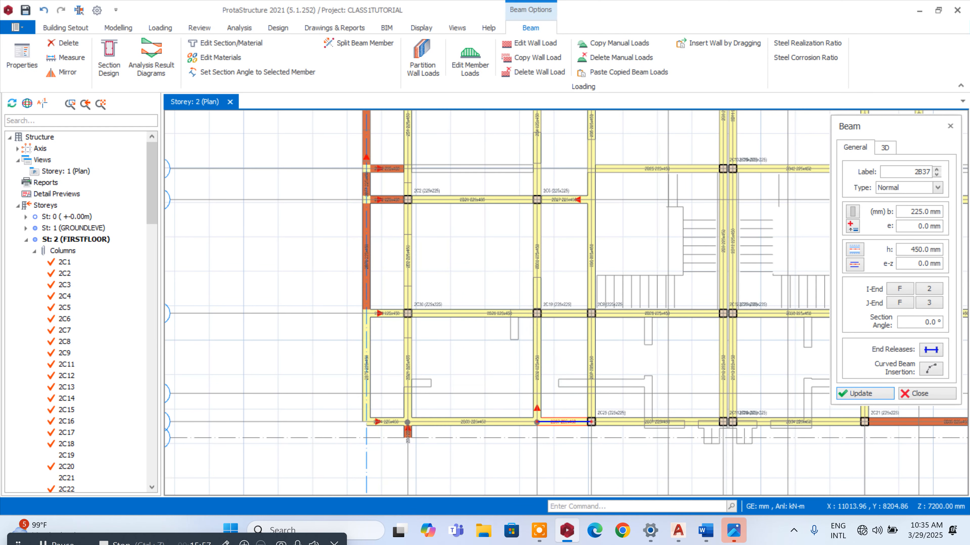
{"action": "key", "text": "Escape"}
- Delete the short beam stubs between axes F and G at axis 1 and axis 10
{"action": "scroll", "coordinate": [404, 448], "scroll_direction": "up", "scroll_amount": 3}
{"action": "left_click", "coordinate": [407, 419]}
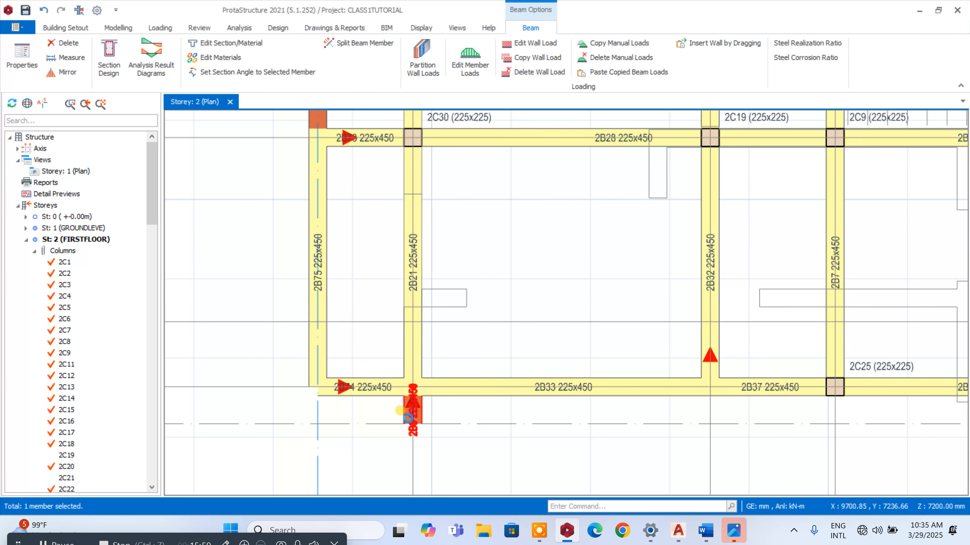
{"action": "key", "text": "Delete"}
{"action": "scroll", "coordinate": [369, 381], "scroll_direction": "down", "scroll_amount": 5}
{"action": "scroll", "coordinate": [738, 387], "scroll_direction": "up", "scroll_amount": 3}
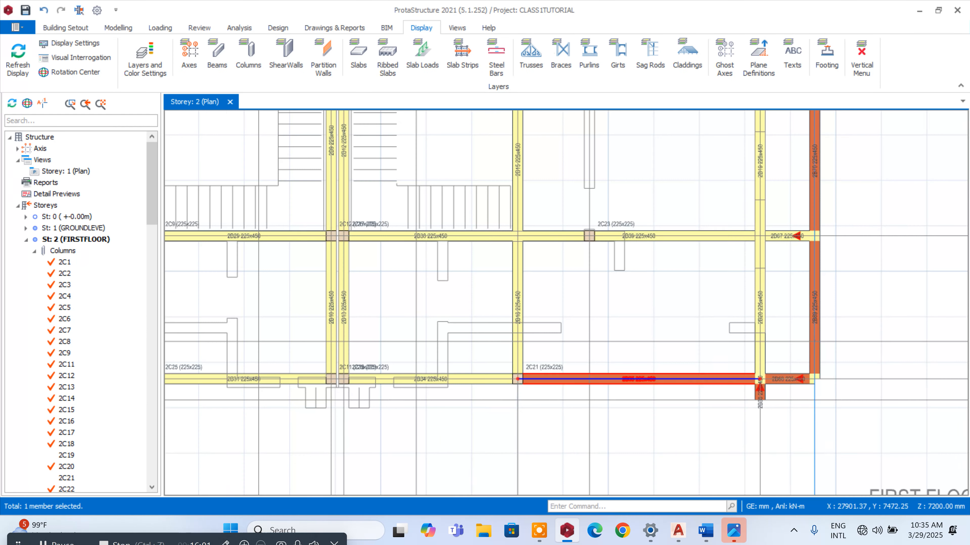
{"action": "left_click", "coordinate": [759, 393]}
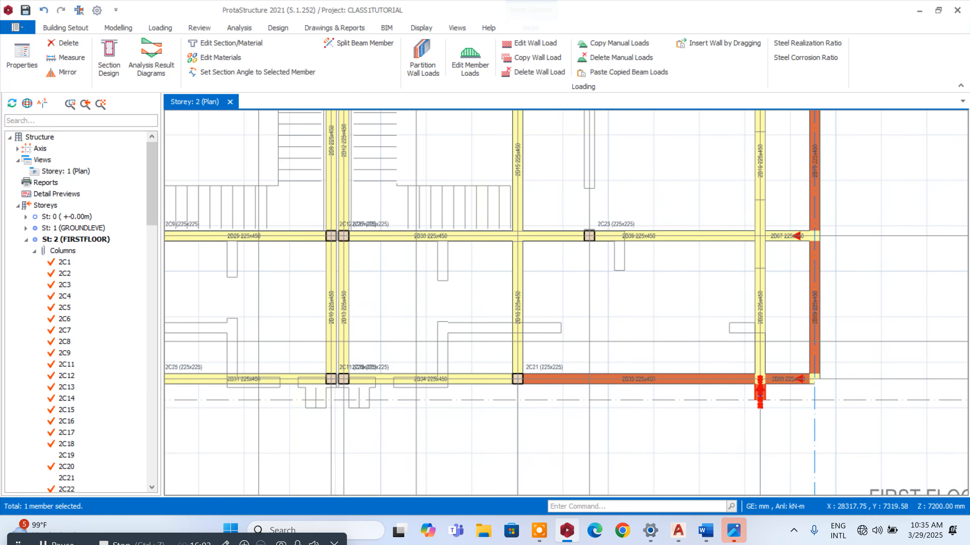
{"action": "scroll", "coordinate": [760, 395], "scroll_direction": "down", "scroll_amount": 2}
- Insert a 225x450 mm beam along axis 9 from axis C to axis F, using beam 2B15's properties
{"action": "right_click", "coordinate": [576, 214]}
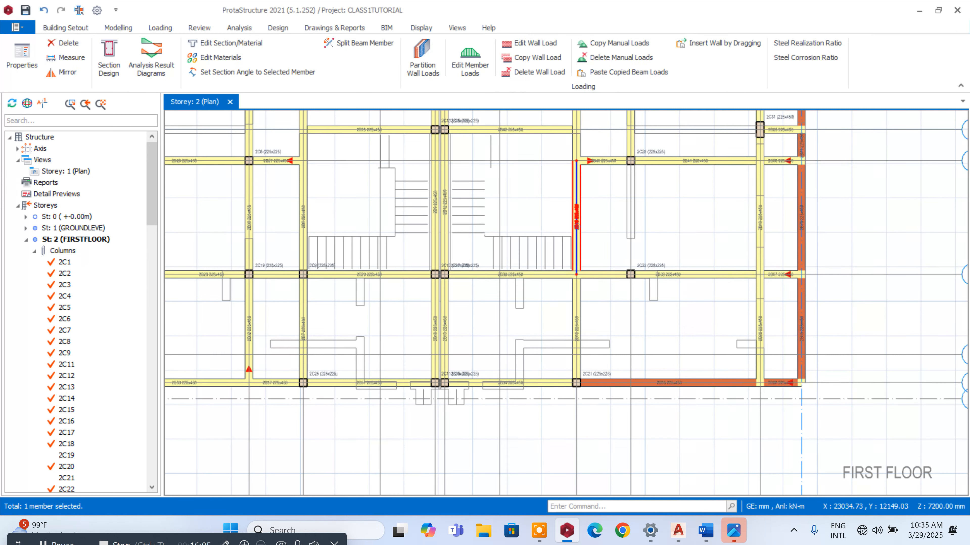
{"action": "left_click", "coordinate": [621, 31]}
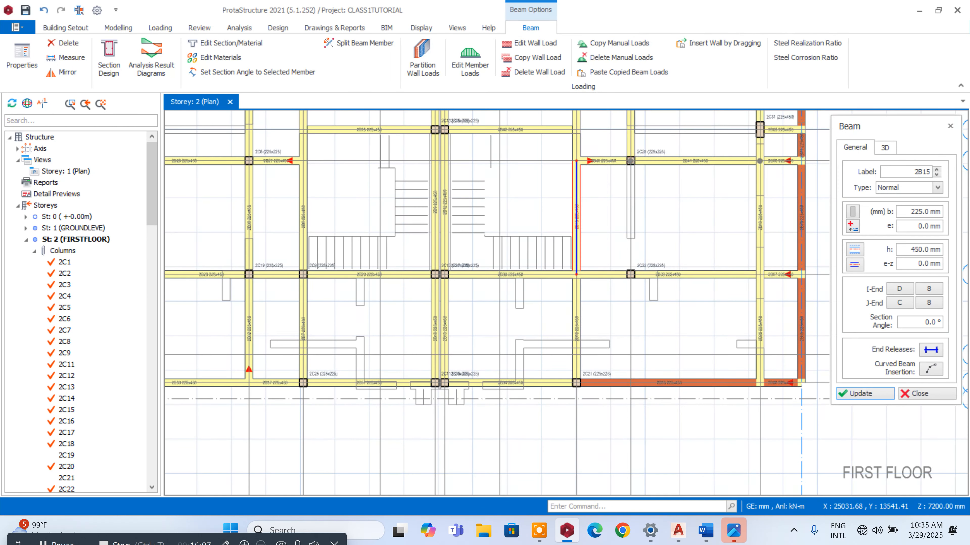
{"action": "left_click", "coordinate": [631, 160]}
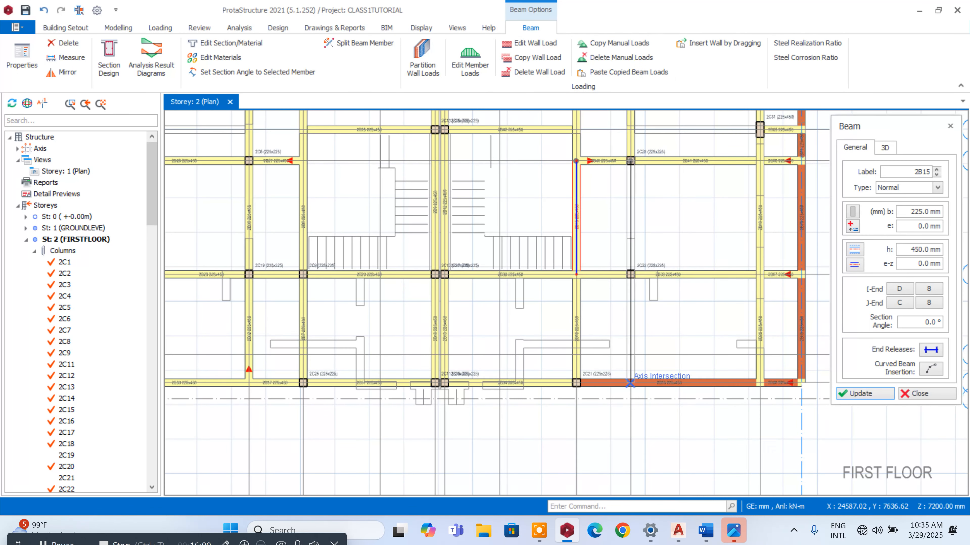
{"action": "left_click", "coordinate": [637, 367]}
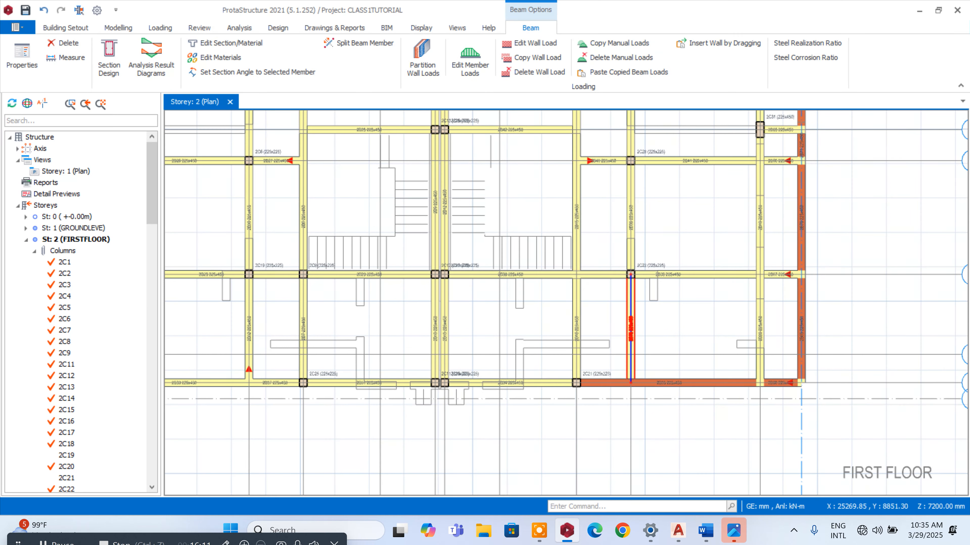
- Replace beam 2B35 with a 225x450 mm beam along axis F from axis 8 to axis 10, split at the supporting spans
{"action": "right_click", "coordinate": [666, 384]}
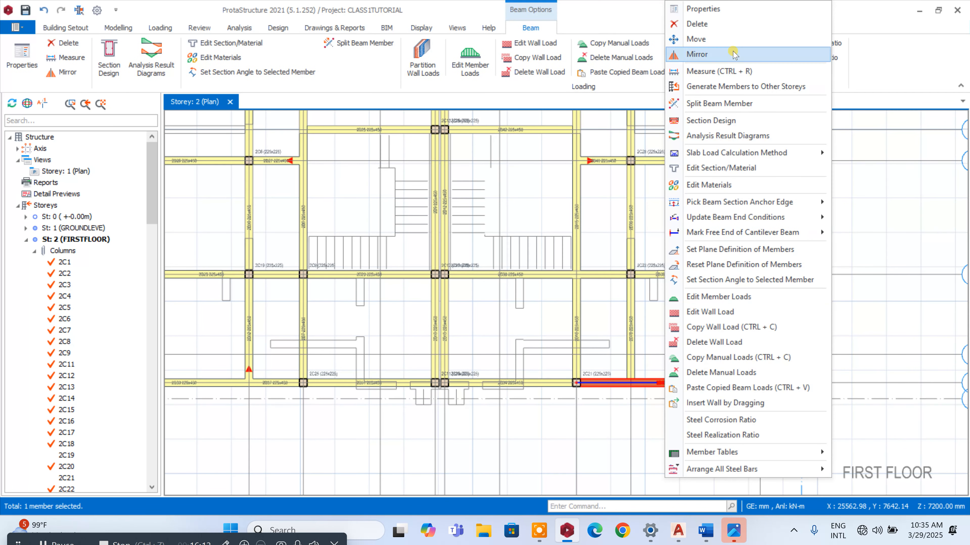
{"action": "left_click", "coordinate": [728, 9]}
{"action": "key", "text": "Delete"}
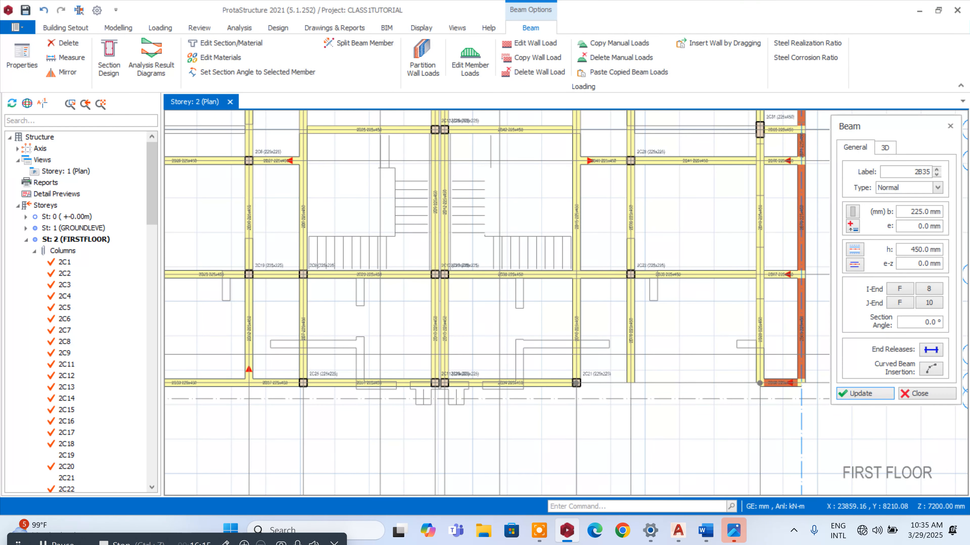
{"action": "left_click", "coordinate": [577, 383]}
{"action": "left_click", "coordinate": [760, 383]}
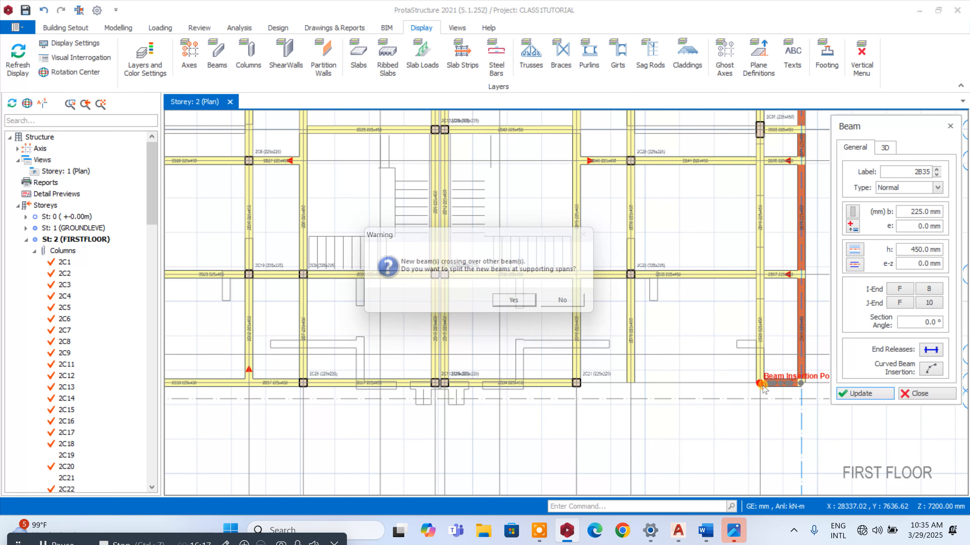
{"action": "left_click", "coordinate": [525, 306]}
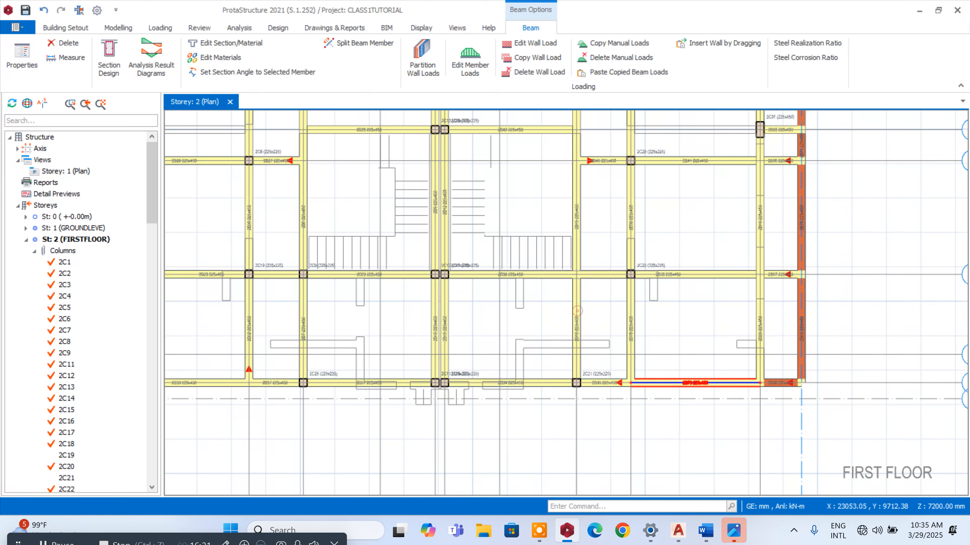
{"action": "key", "text": "Escape"}
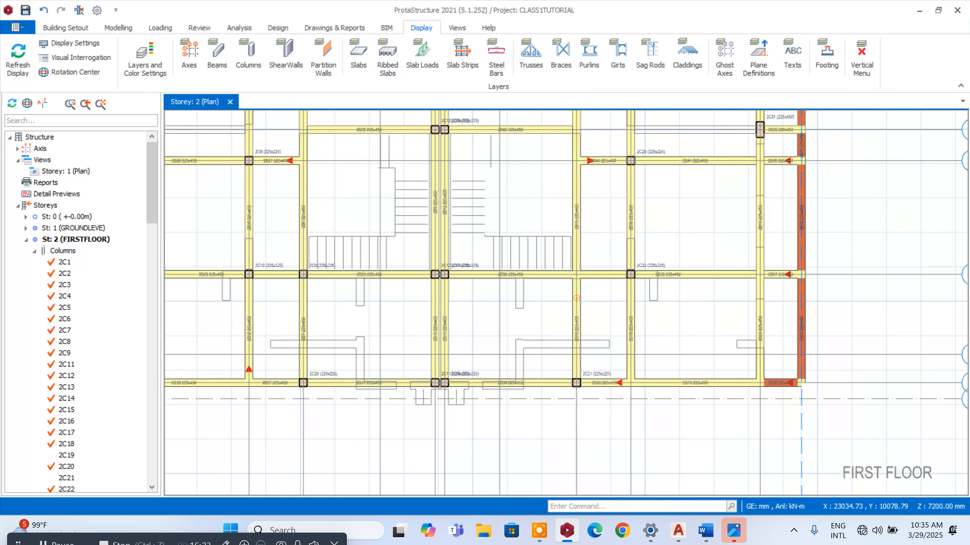
- Delete the two beams on axis 8 between axes C and F
{"action": "left_click", "coordinate": [571, 312]}
{"action": "key", "text": "Delete"}
{"action": "left_click", "coordinate": [580, 199]}
{"action": "key", "text": "Delete"}
- Delete the axis C beam between axes 8 and 9 and the axis 8 beam between axes A and C
{"action": "scroll", "coordinate": [589, 225], "scroll_direction": "down", "scroll_amount": 4}
{"action": "scroll", "coordinate": [588, 182], "scroll_direction": "up", "scroll_amount": 4}
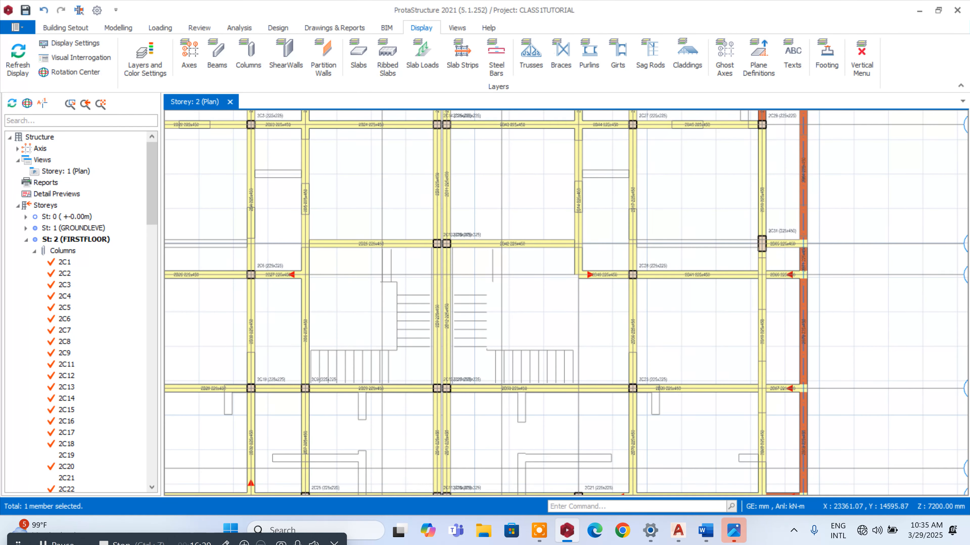
{"action": "key", "text": "Delete"}
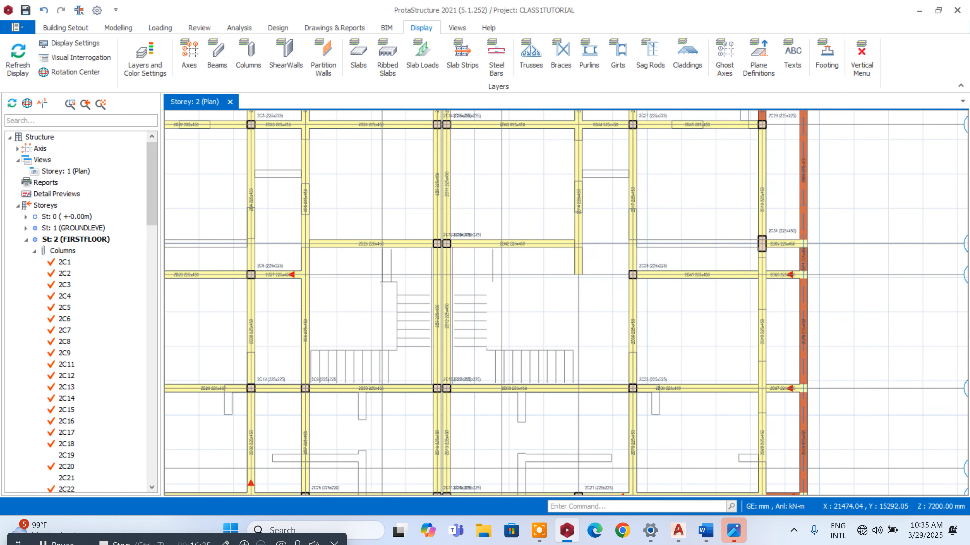
{"action": "left_click", "coordinate": [577, 203]}
{"action": "key", "text": "Delete"}
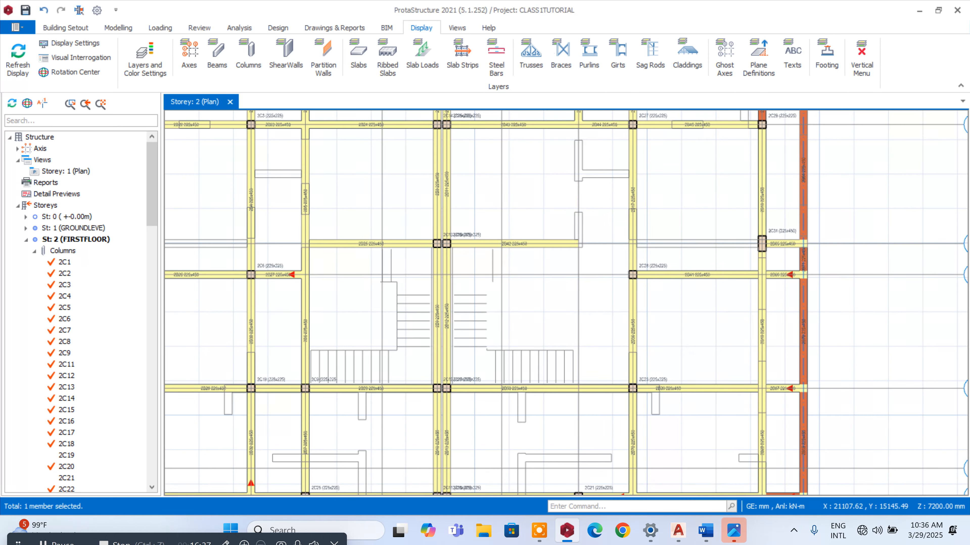
- Replace beam 2B42 with a 225x450 mm beam along axis B from axis 6 to axis 10, split at the supporting spans
{"action": "scroll", "coordinate": [498, 243], "scroll_direction": "up", "scroll_amount": 3}
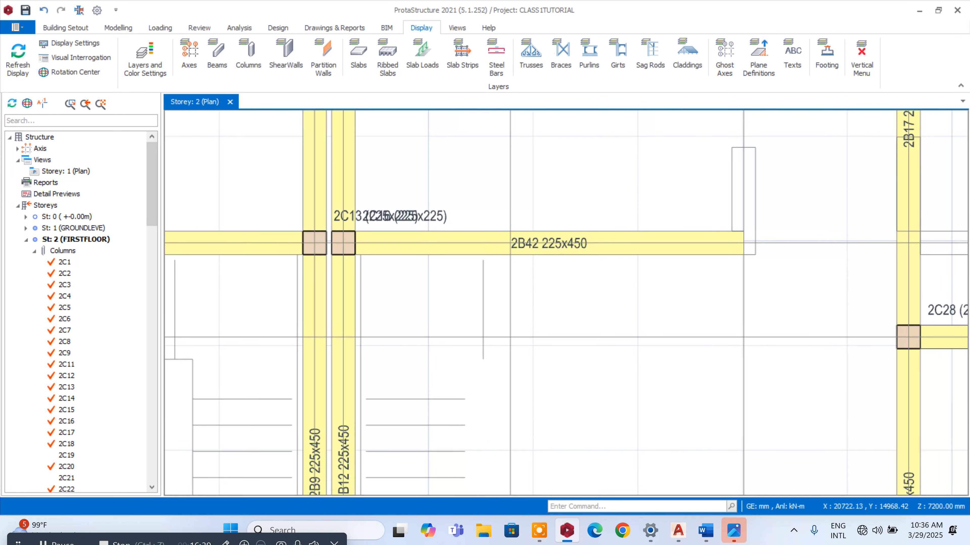
{"action": "left_click", "coordinate": [518, 244]}
{"action": "right_click", "coordinate": [520, 243]}
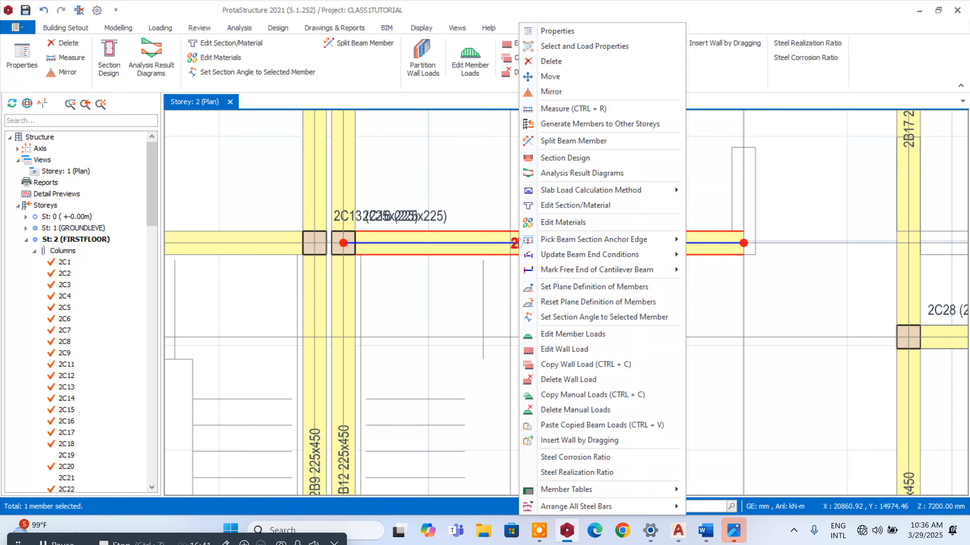
{"action": "left_click", "coordinate": [614, 45]}
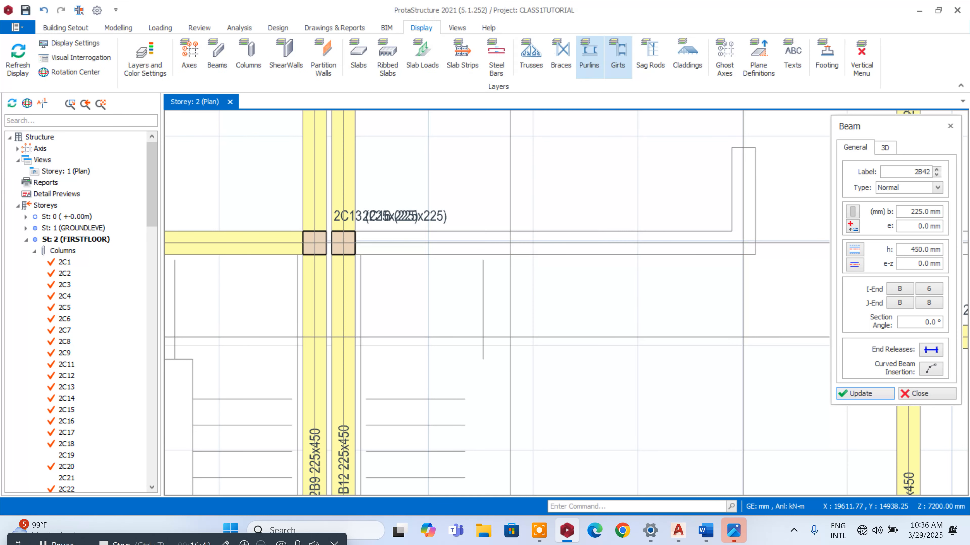
{"action": "scroll", "coordinate": [326, 244], "scroll_direction": "down", "scroll_amount": 3}
{"action": "left_click", "coordinate": [326, 245]}
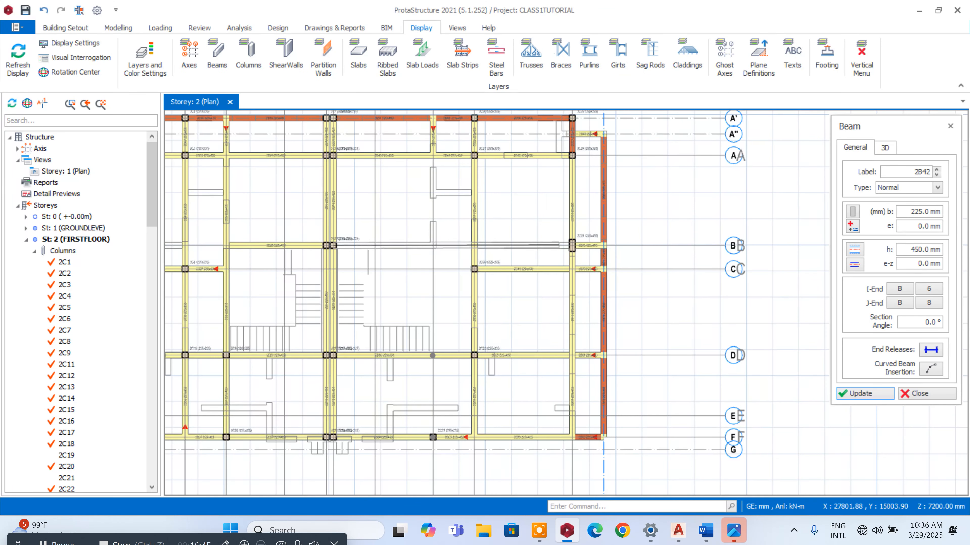
{"action": "left_click", "coordinate": [565, 243]}
{"action": "left_click", "coordinate": [524, 305]}
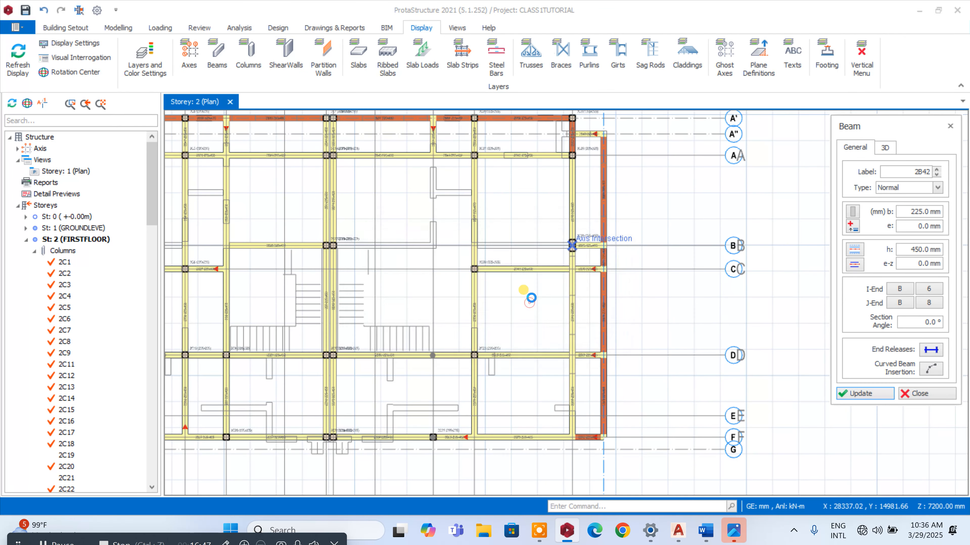
{"action": "left_click", "coordinate": [533, 246]}
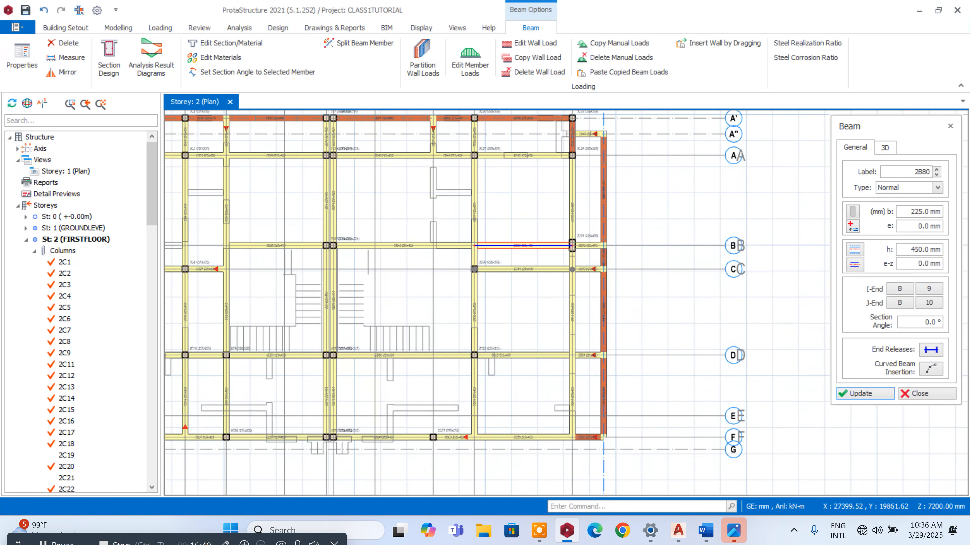
- Insert a 225x450 mm beam along axis B from axis 1 to axis 3, splitting it at the supporting spans
{"action": "scroll", "coordinate": [370, 379], "scroll_direction": "down", "scroll_amount": 4}
{"action": "scroll", "coordinate": [302, 344], "scroll_direction": "up", "scroll_amount": 4}
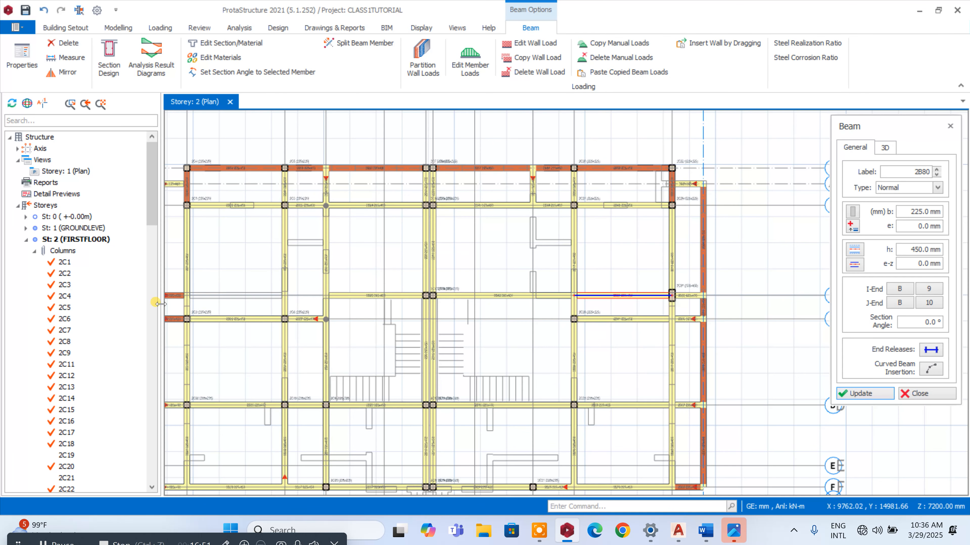
{"action": "left_click", "coordinate": [186, 296]}
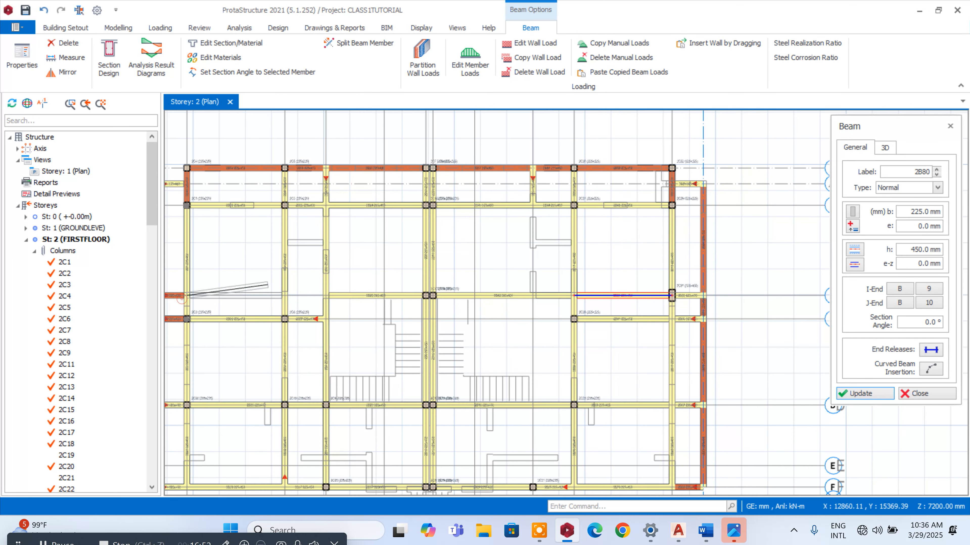
{"action": "left_click", "coordinate": [322, 299]}
{"action": "left_click", "coordinate": [525, 306]}
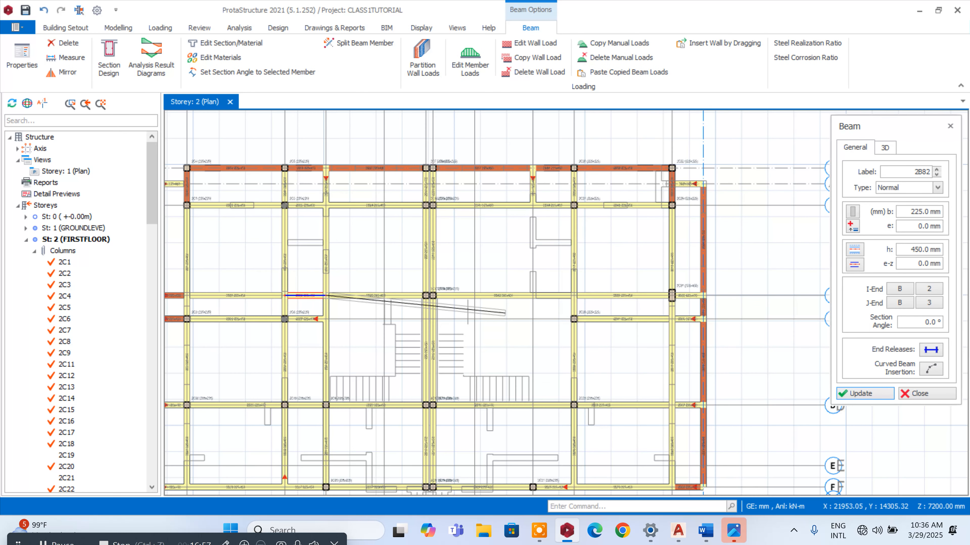
{"action": "key", "text": "Escape"}
{"action": "scroll", "coordinate": [315, 319], "scroll_direction": "down", "scroll_amount": 5}
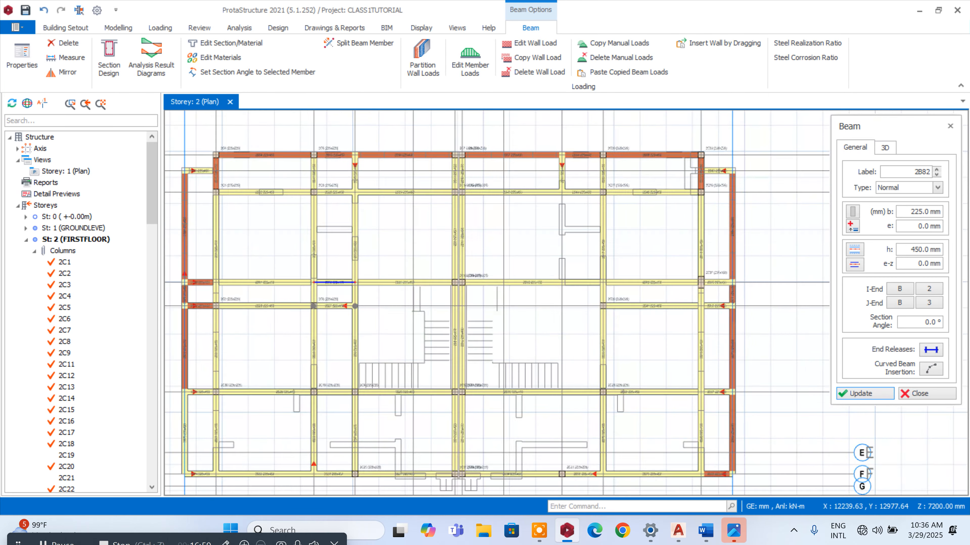
{"action": "scroll", "coordinate": [325, 390], "scroll_direction": "up", "scroll_amount": 3}
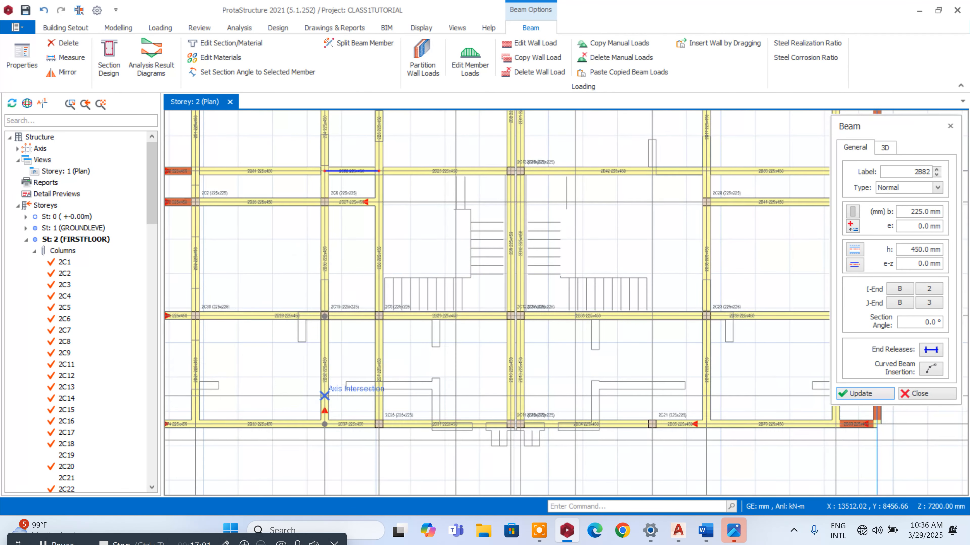
{"action": "key", "text": "Escape"}
- Delete the axis 3 beams between axes D and F, C and D, and A and C
{"action": "scroll", "coordinate": [325, 291], "scroll_direction": "down", "scroll_amount": 3}
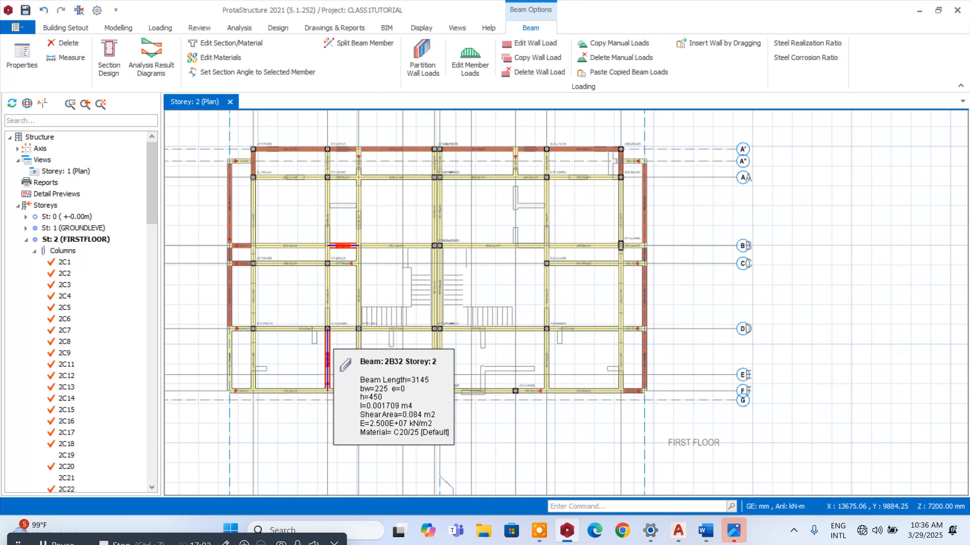
{"action": "scroll", "coordinate": [325, 290], "scroll_direction": "up", "scroll_amount": 3}
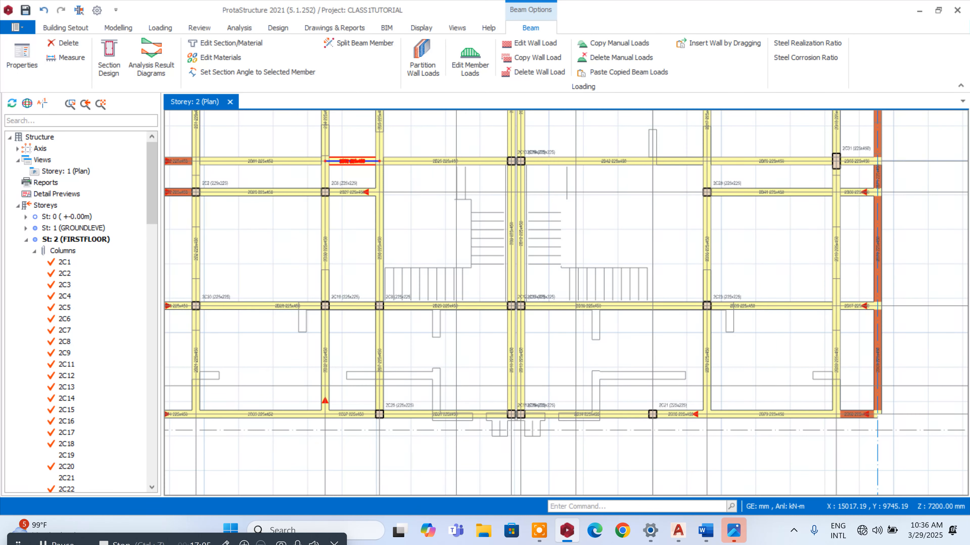
{"action": "left_click", "coordinate": [381, 340]}
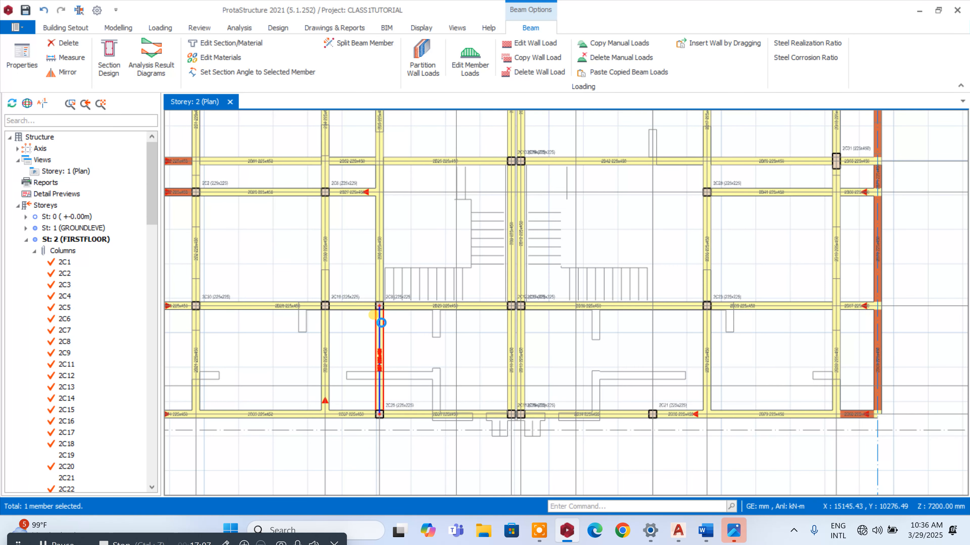
{"action": "key", "text": "Escape"}
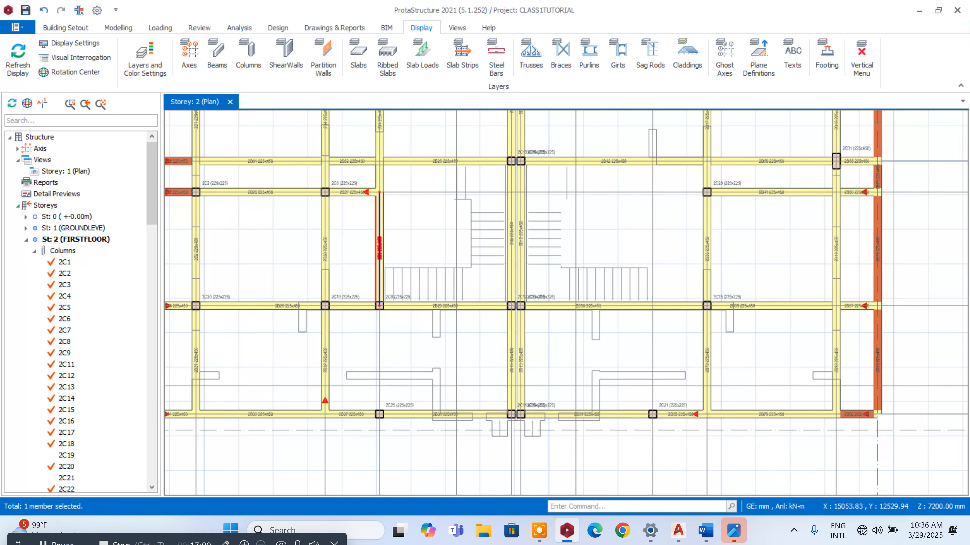
{"action": "left_click", "coordinate": [380, 248]}
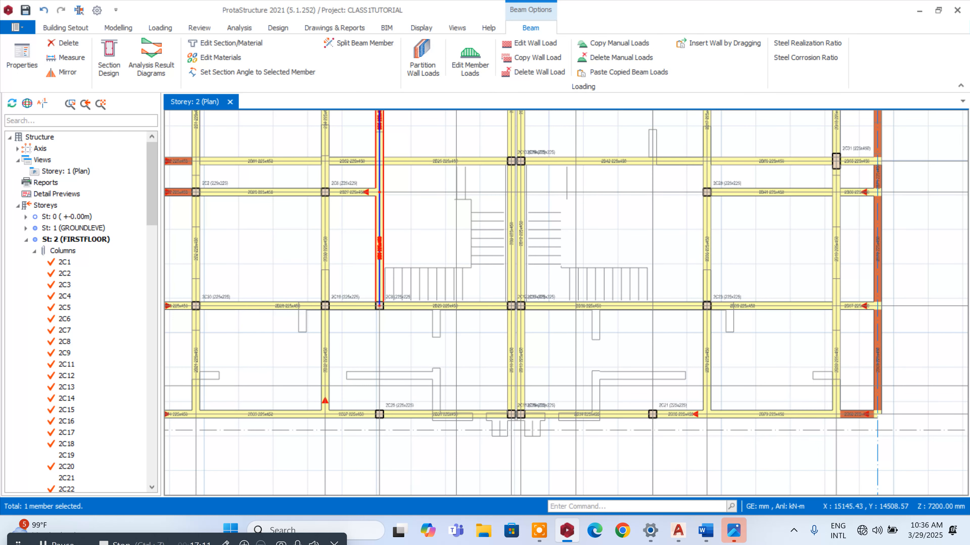
{"action": "key", "text": "Delete"}
{"action": "scroll", "coordinate": [427, 260], "scroll_direction": "down", "scroll_amount": 5}
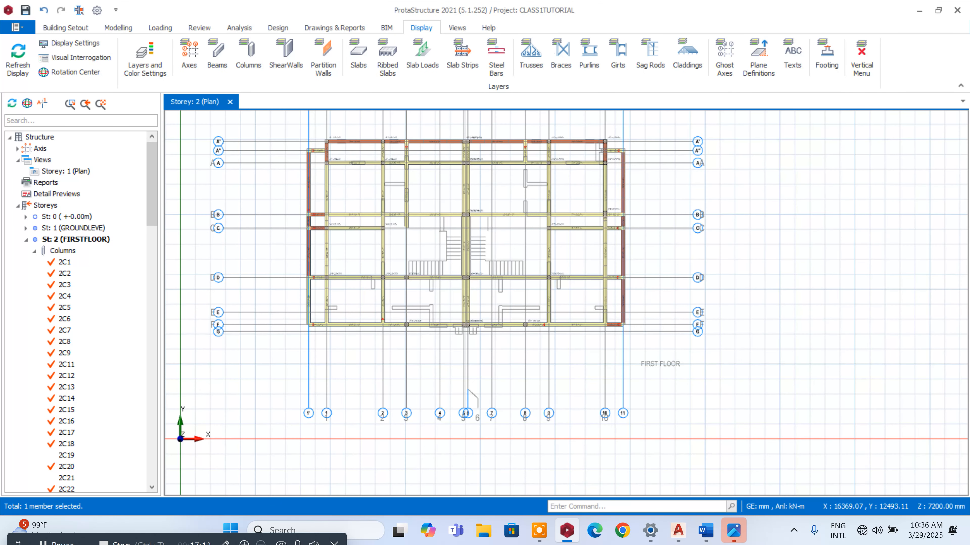
{"action": "scroll", "coordinate": [427, 260], "scroll_direction": "up", "scroll_amount": 2}
{"action": "left_click", "coordinate": [404, 187]}
{"action": "key", "text": "Delete"}
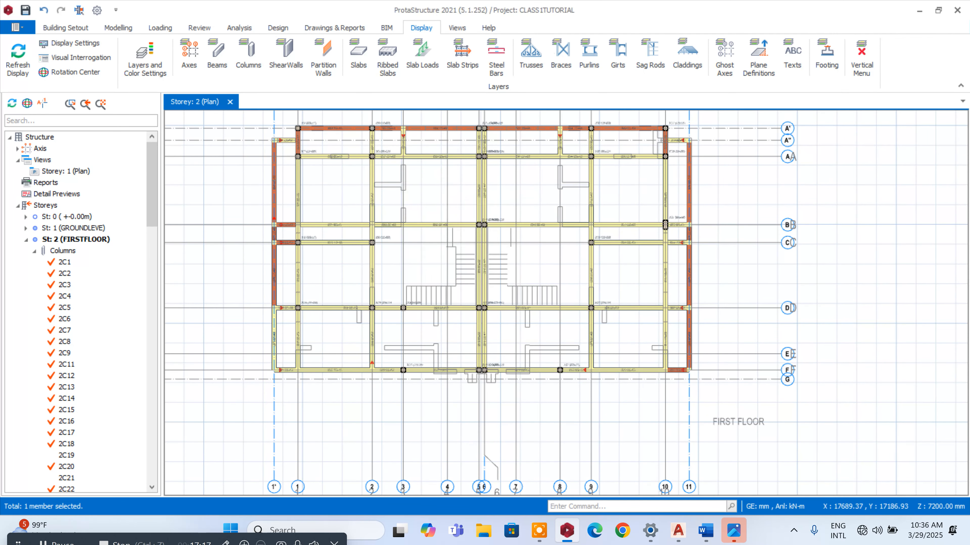
- Delete the short beams on axes 3 and 8 between axes A' and A
{"action": "scroll", "coordinate": [413, 125], "scroll_direction": "up", "scroll_amount": 3}
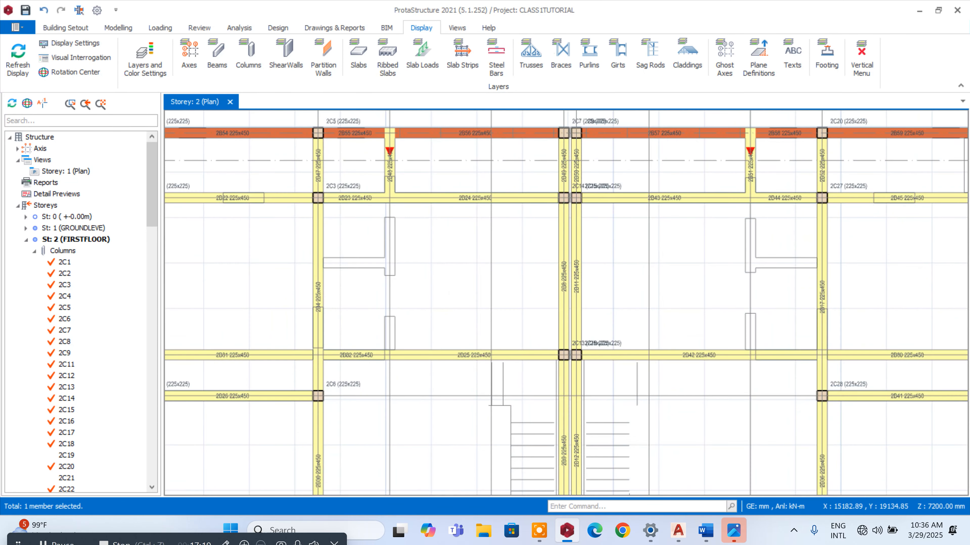
{"action": "key", "text": "Delete"}
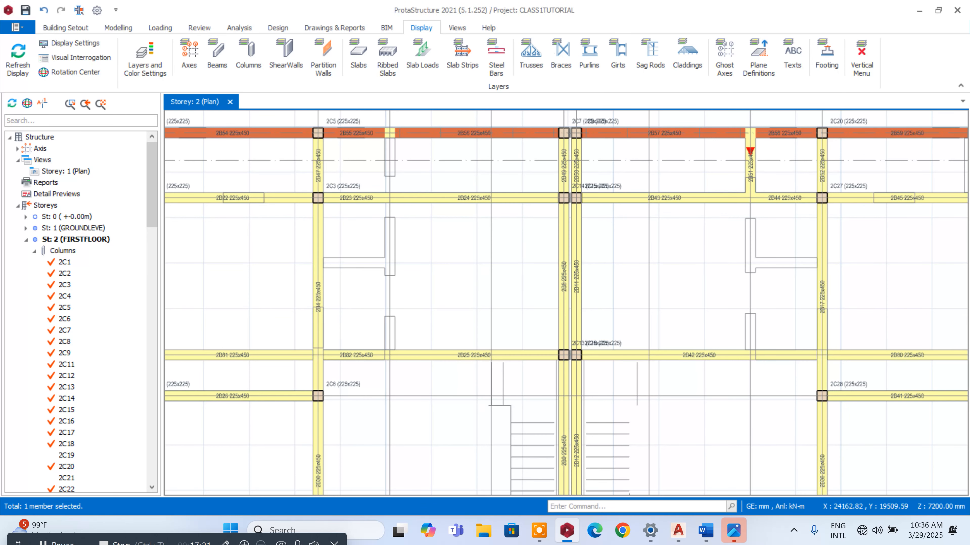
{"action": "left_click", "coordinate": [750, 152]}
{"action": "key", "text": "Delete"}
- Delete the axis A' beams between axes 6 and 9 and between axes 3 and 5
{"action": "scroll", "coordinate": [719, 194], "scroll_direction": "down", "scroll_amount": 2}
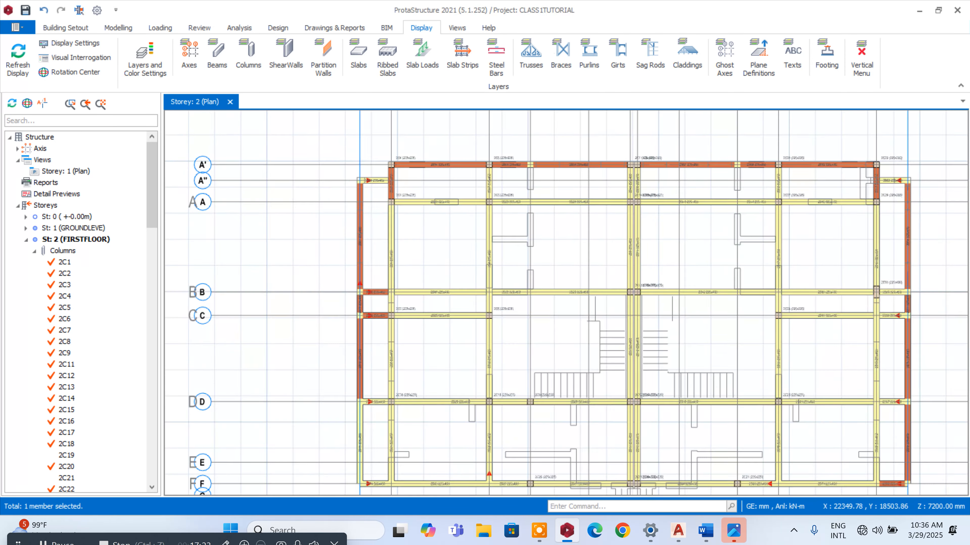
{"action": "scroll", "coordinate": [721, 168], "scroll_direction": "up", "scroll_amount": 3}
{"action": "left_click", "coordinate": [697, 155]}
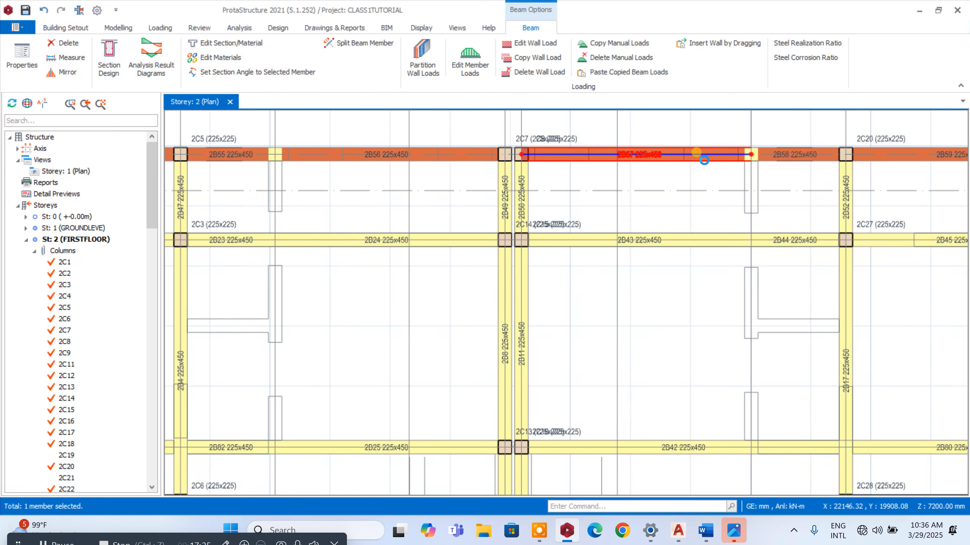
{"action": "key", "text": "Delete"}
{"action": "scroll", "coordinate": [774, 179], "scroll_direction": "down", "scroll_amount": 1}
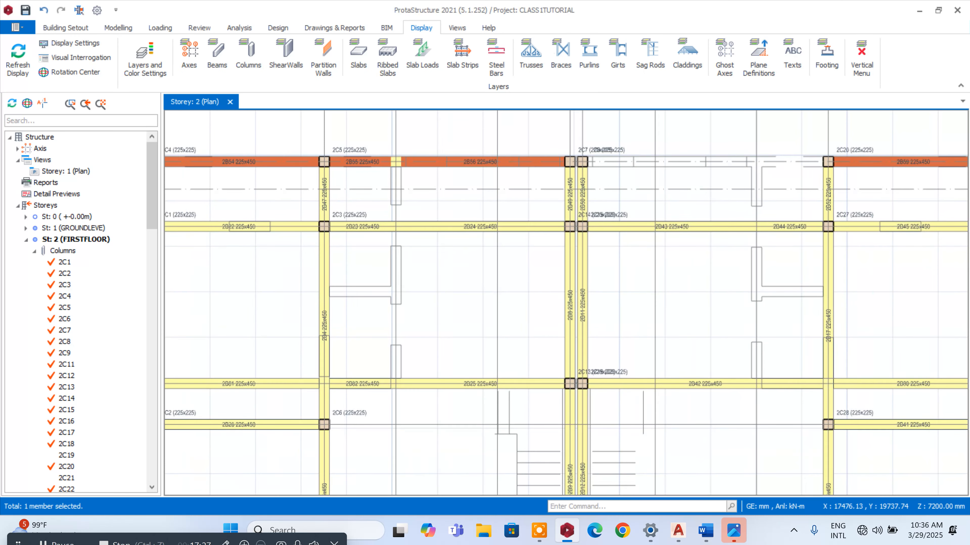
{"action": "left_click", "coordinate": [461, 161]}
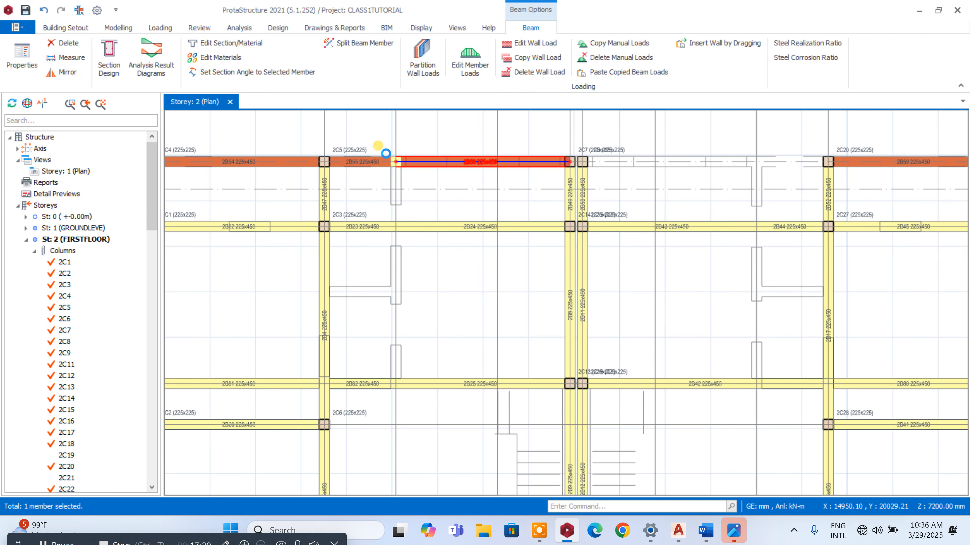
{"action": "key", "text": "Delete"}
- Extend beam 2B55 along axis A' by moving its axis 3 end to the column at axis 5
{"action": "right_click", "coordinate": [367, 158]}
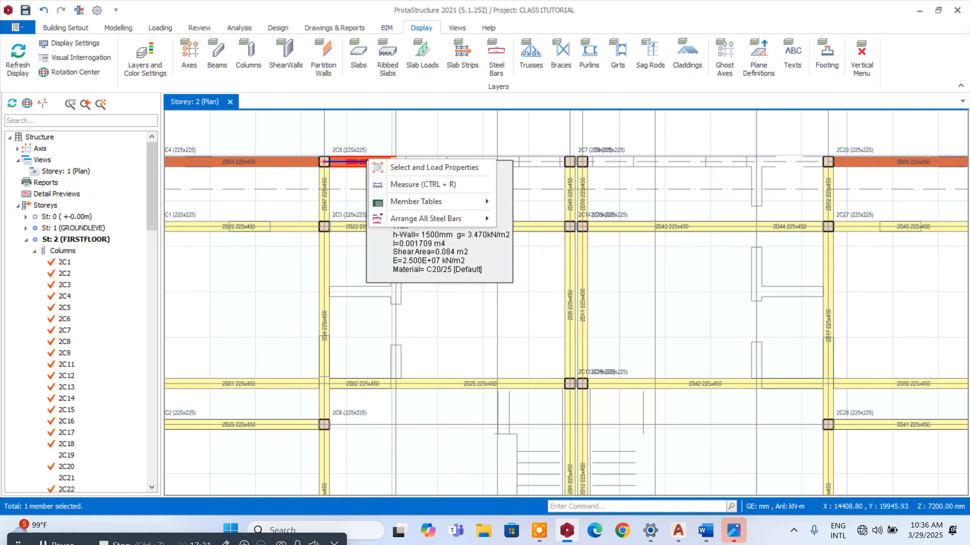
{"action": "left_click", "coordinate": [368, 160]}
{"action": "right_click", "coordinate": [368, 160]}
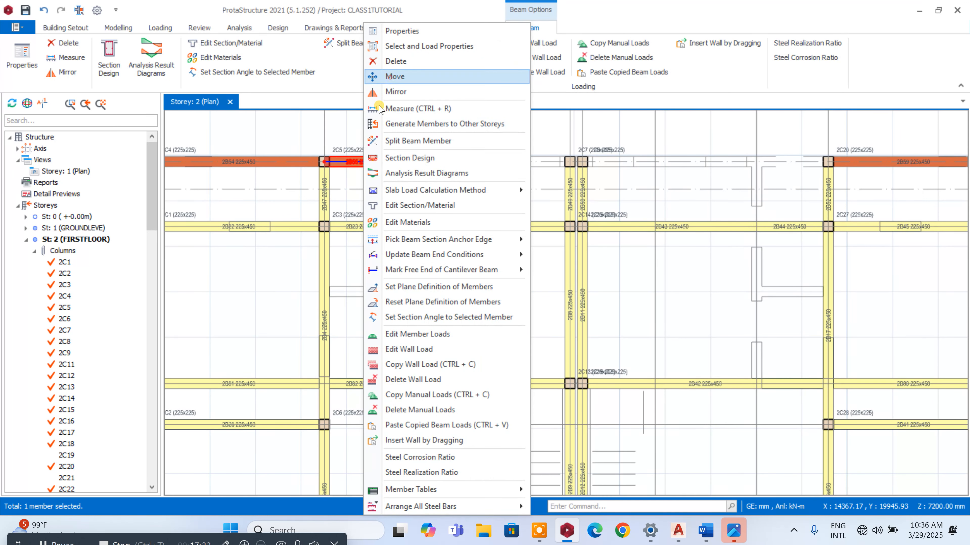
{"action": "left_click", "coordinate": [395, 76]}
{"action": "left_click", "coordinate": [569, 162]}
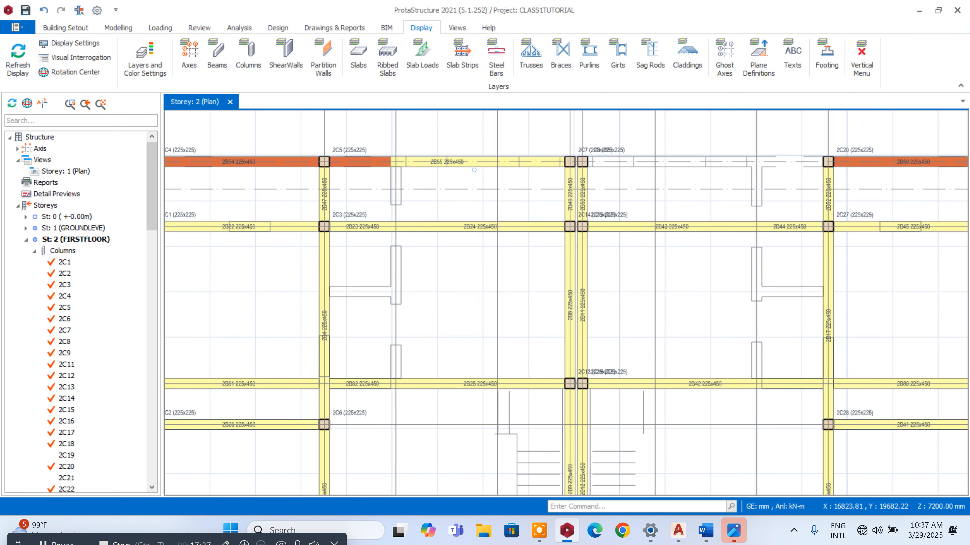
- Insert a 225x450 mm beam along axis A' from axis 6 to axis 9, using the properties of beam 2B55
{"action": "right_click", "coordinate": [473, 164]}
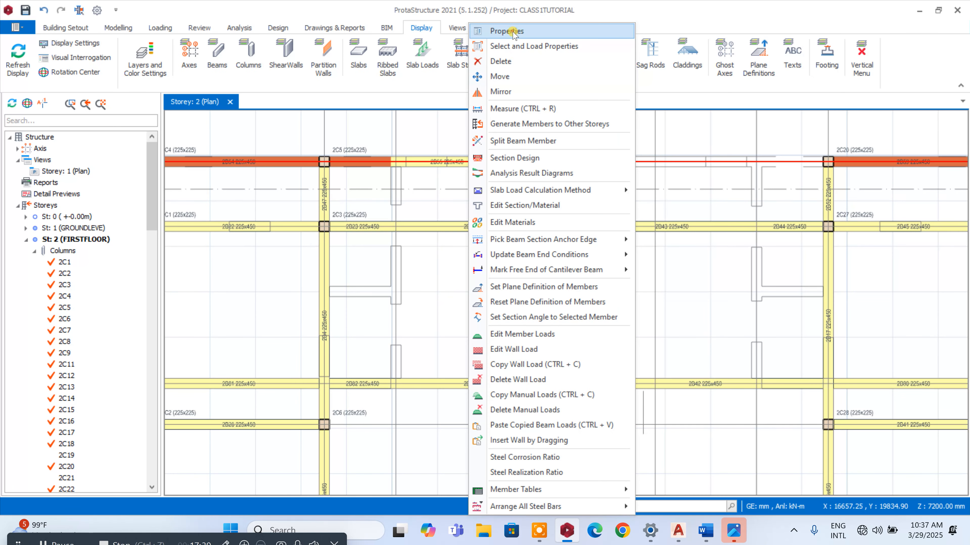
{"action": "left_click", "coordinate": [507, 30]}
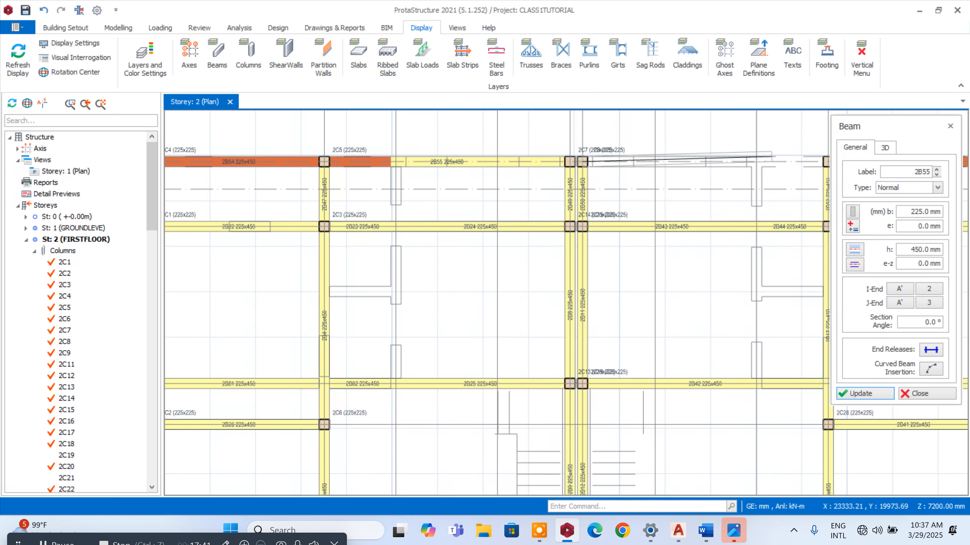
{"action": "scroll", "coordinate": [664, 174], "scroll_direction": "down", "scroll_amount": 3}
{"action": "scroll", "coordinate": [747, 174], "scroll_direction": "up", "scroll_amount": 3}
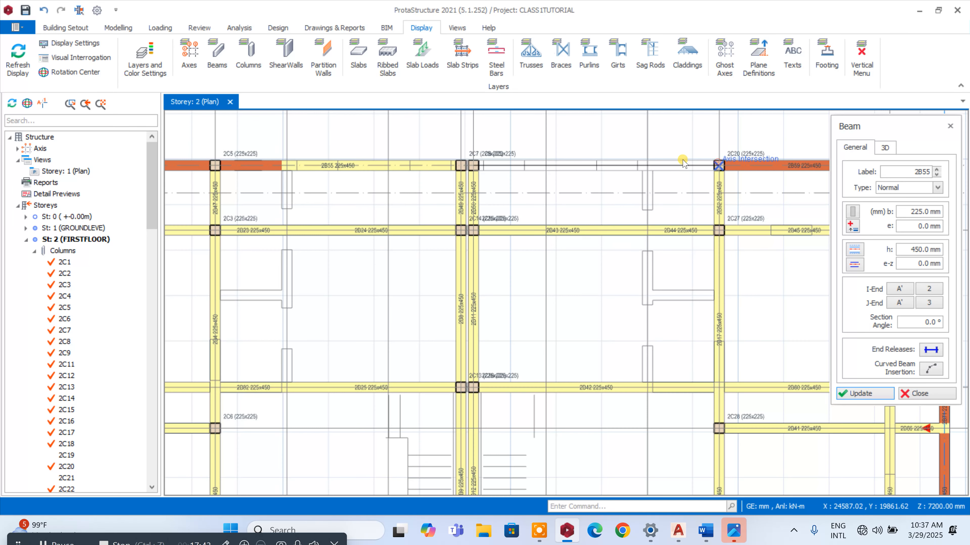
{"action": "left_click", "coordinate": [719, 165]}
{"action": "scroll", "coordinate": [658, 152], "scroll_direction": "down", "scroll_amount": 3}
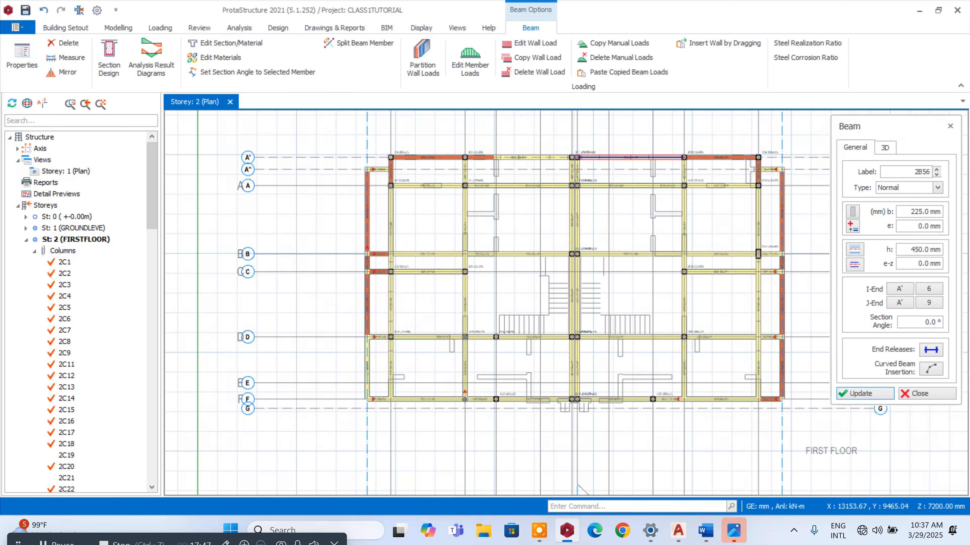
{"action": "key", "text": "Escape"}
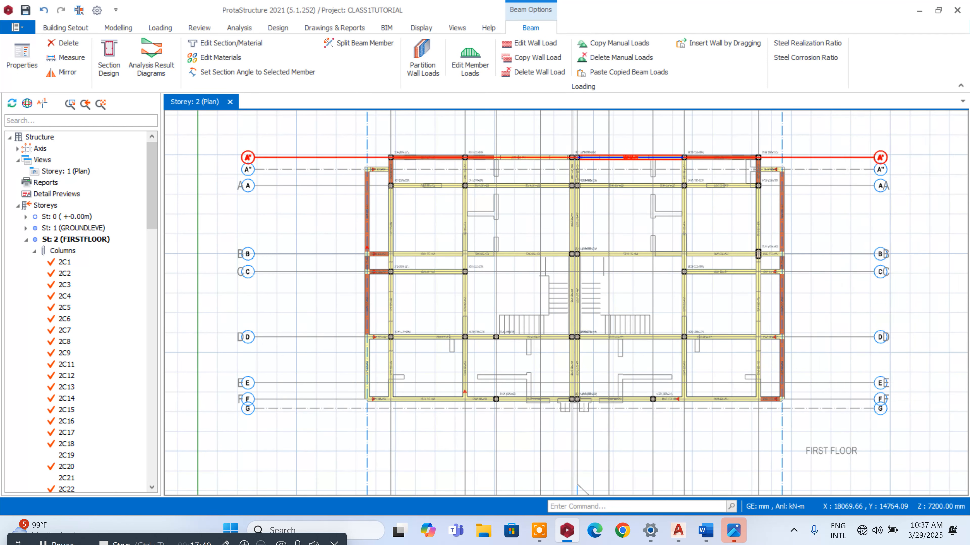
- Copy the wall load from the axis 1' beam between axes C and D
{"action": "scroll", "coordinate": [397, 283], "scroll_direction": "up", "scroll_amount": 3}
{"action": "right_click", "coordinate": [326, 289]}
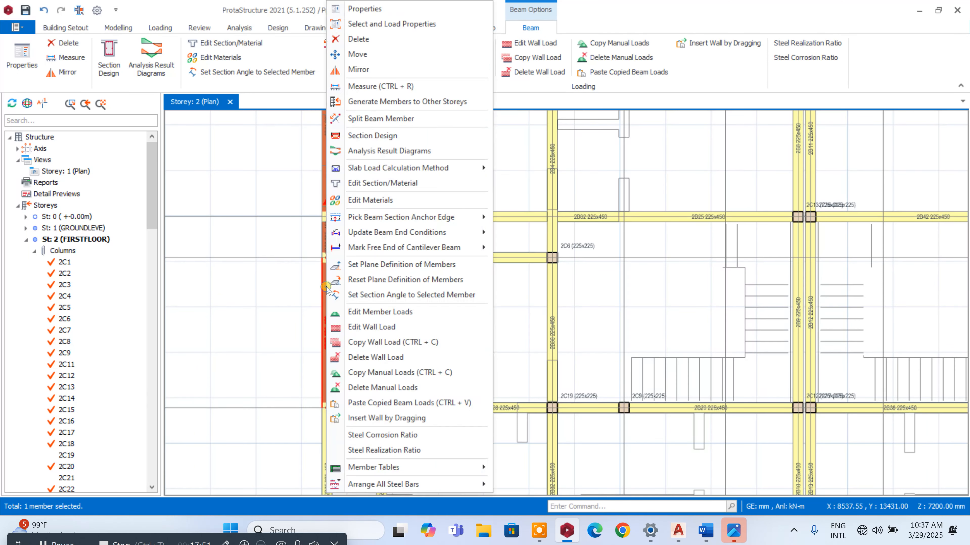
{"action": "left_click", "coordinate": [399, 342]}
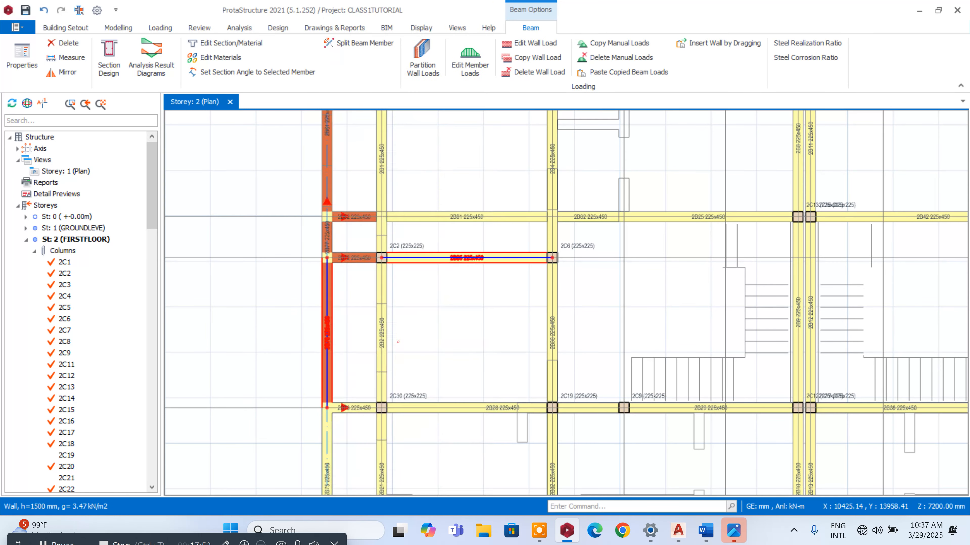
- Paste the copied wall load onto the beams below axis D, the beams along and framing into axis A', and the short axis A'' beams
{"action": "scroll", "coordinate": [397, 346], "scroll_direction": "down", "scroll_amount": 3}
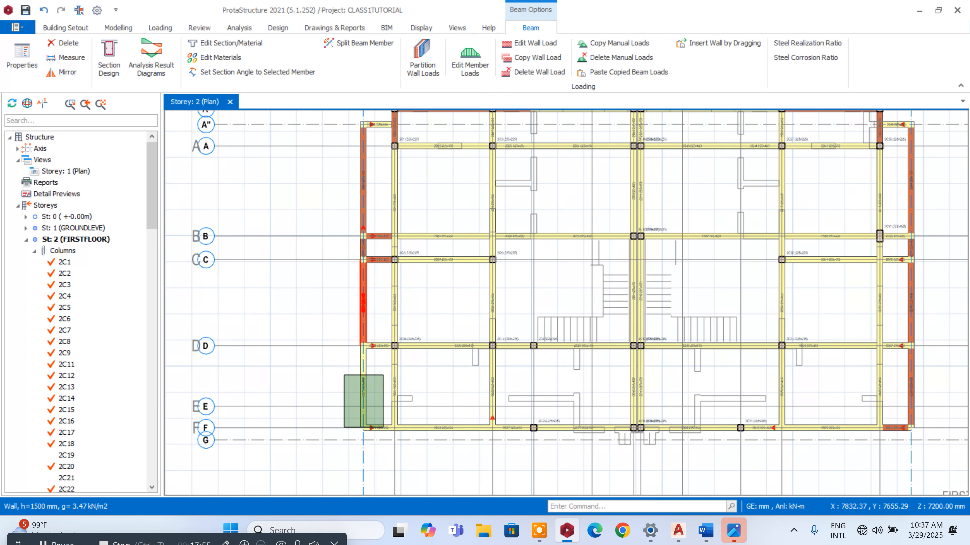
{"action": "left_click_drag", "start_coordinate": [344, 429], "coordinate": [344, 429]}
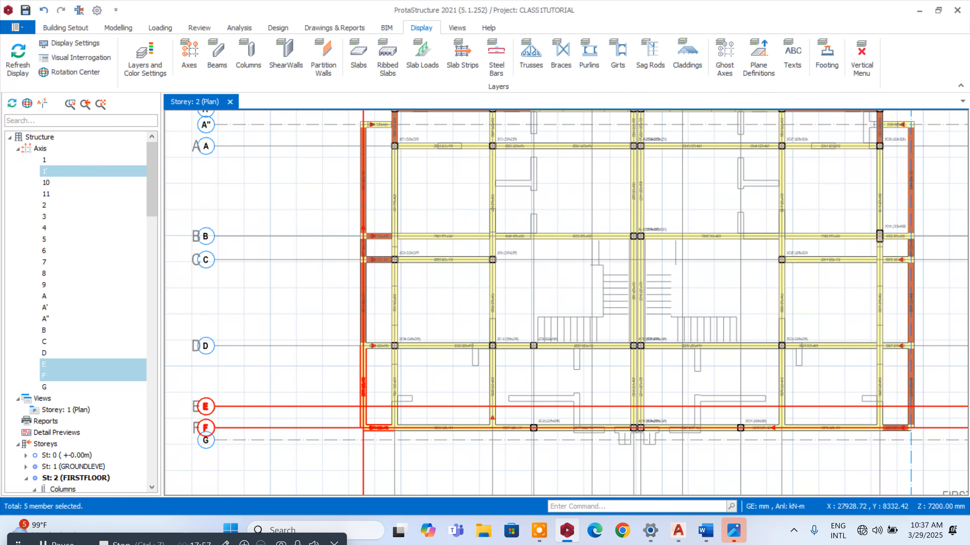
{"action": "left_click_drag", "start_coordinate": [931, 385], "coordinate": [322, 477]}
{"action": "scroll", "coordinate": [335, 461], "scroll_direction": "down", "scroll_amount": 3}
{"action": "scroll", "coordinate": [356, 437], "scroll_direction": "up", "scroll_amount": 3}
{"action": "left_click_drag", "start_coordinate": [358, 393], "coordinate": [326, 453]}
{"action": "scroll", "coordinate": [387, 417], "scroll_direction": "down", "scroll_amount": 3}
{"action": "scroll", "coordinate": [542, 294], "scroll_direction": "up", "scroll_amount": 2}
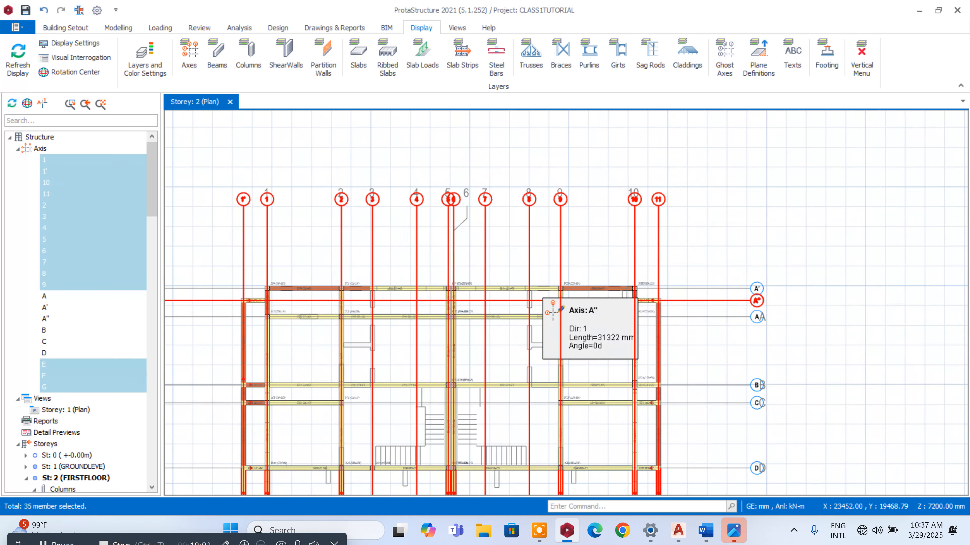
{"action": "left_click_drag", "start_coordinate": [590, 257], "coordinate": [344, 298]}
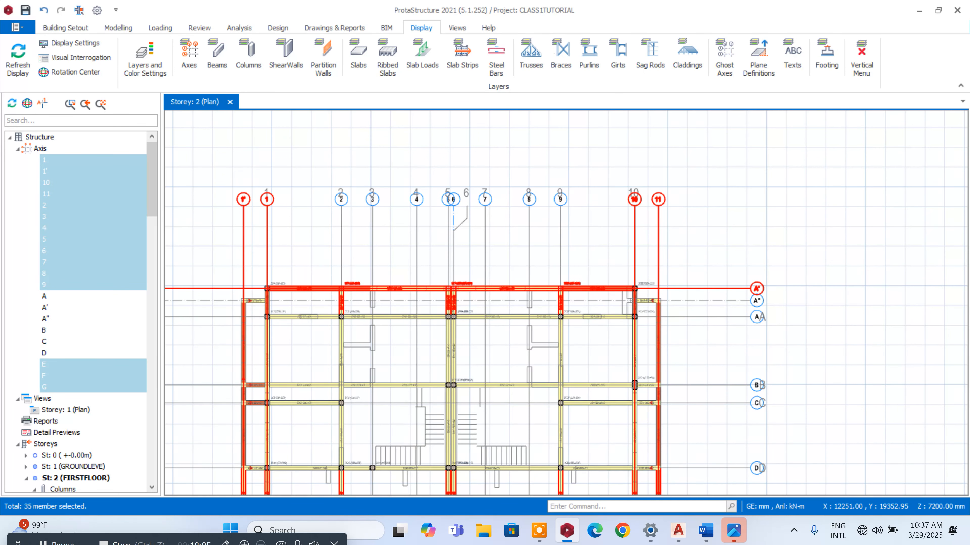
{"action": "scroll", "coordinate": [253, 296], "scroll_direction": "up", "scroll_amount": 3}
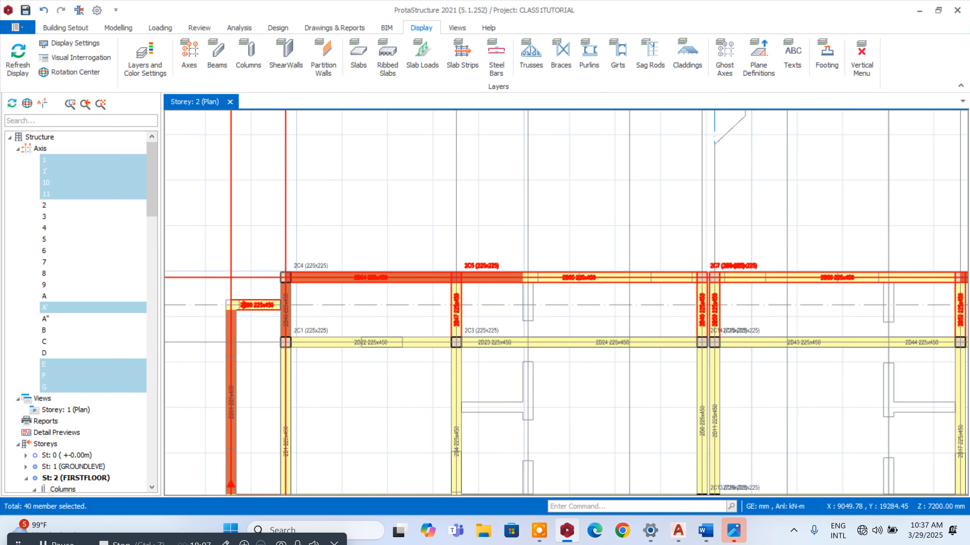
{"action": "scroll", "coordinate": [262, 274], "scroll_direction": "down", "scroll_amount": 3}
{"action": "scroll", "coordinate": [684, 285], "scroll_direction": "up", "scroll_amount": 8}
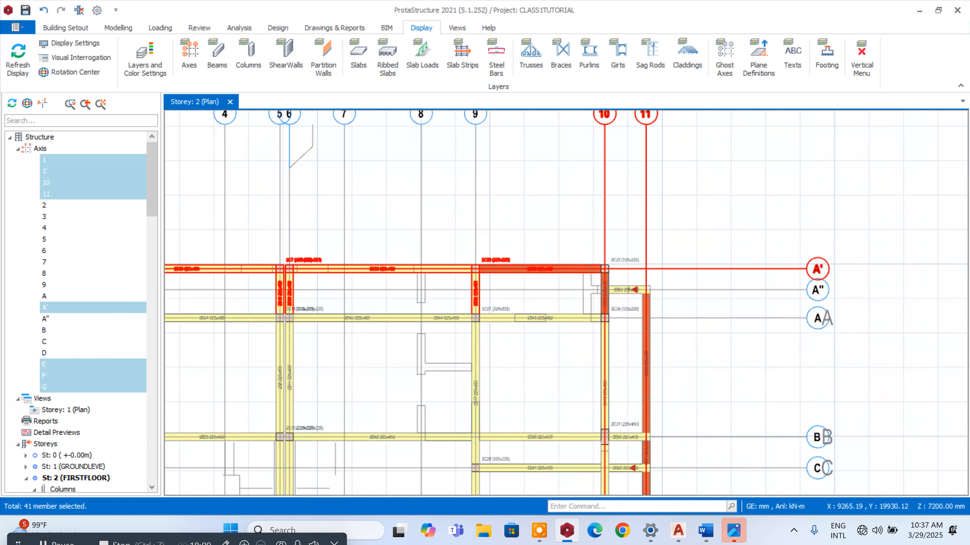
{"action": "left_click", "coordinate": [436, 308]}
{"action": "right_click", "coordinate": [435, 308]}
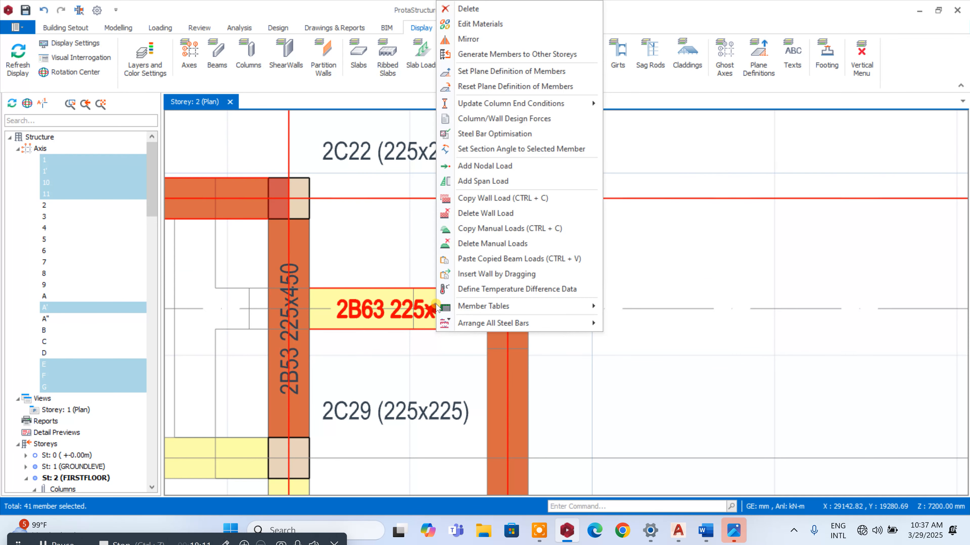
{"action": "left_click", "coordinate": [474, 259]}
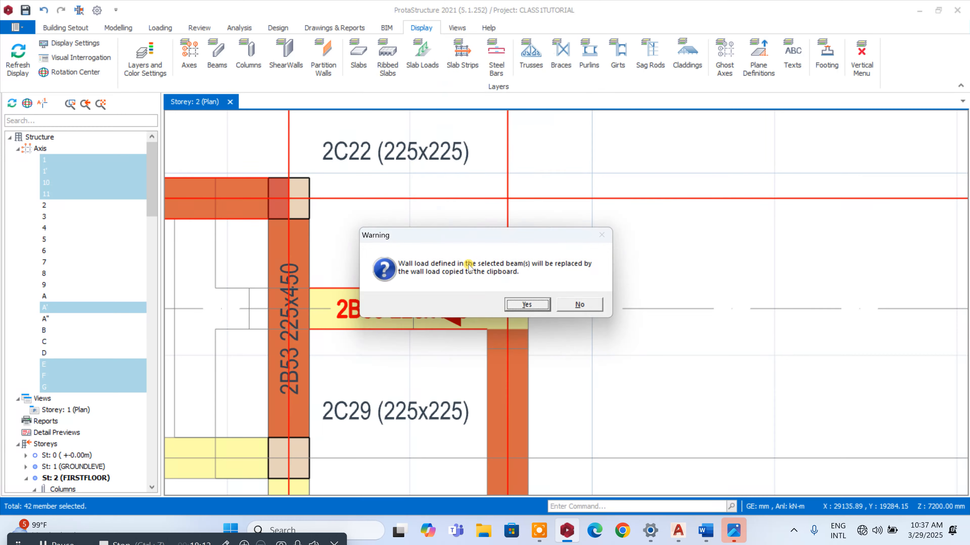
{"action": "left_click", "coordinate": [529, 305]}
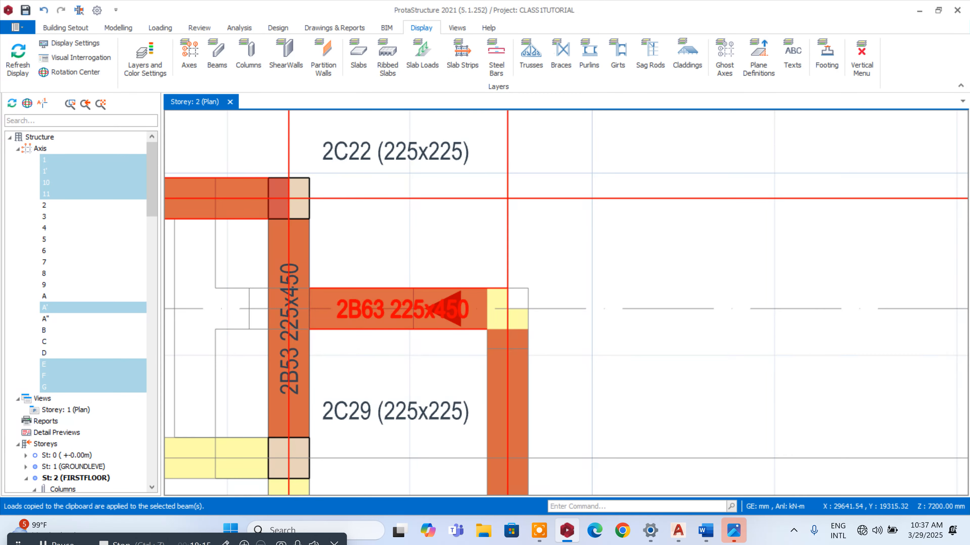
{"action": "scroll", "coordinate": [526, 298], "scroll_direction": "down", "scroll_amount": 3}
{"action": "scroll", "coordinate": [526, 292], "scroll_direction": "down", "scroll_amount": 5}
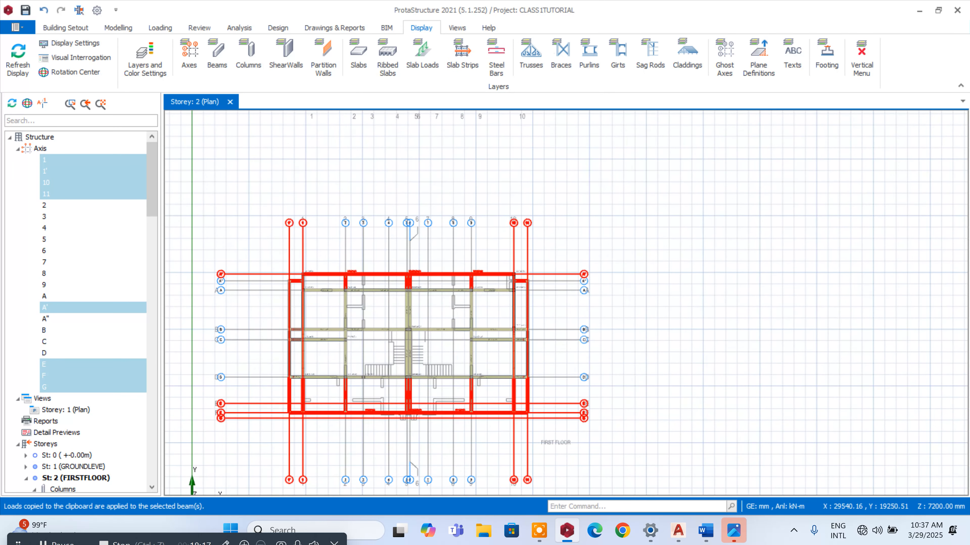
{"action": "key", "text": "Escape"}
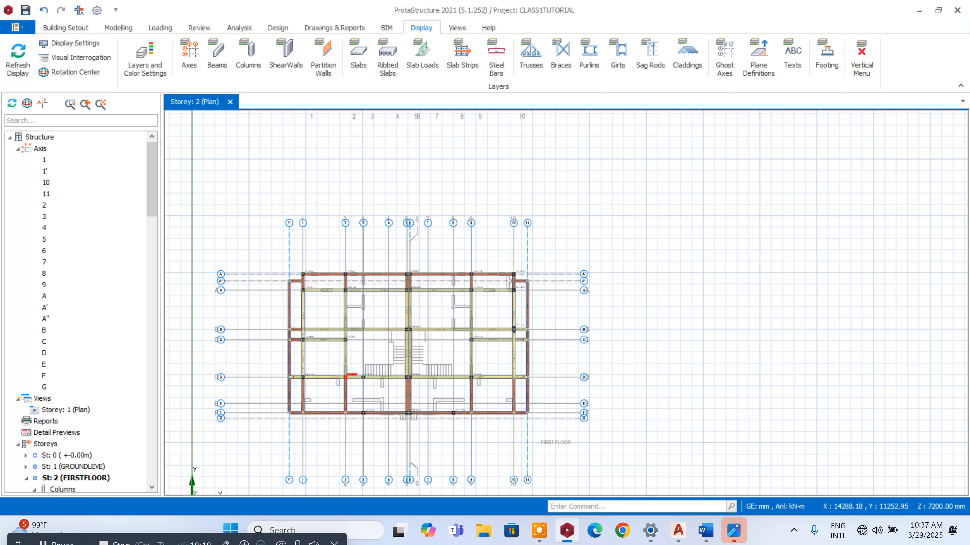
- Open the Storey 1 (GROUNDLEVE) plan
{"action": "double_click", "coordinate": [62, 469]}
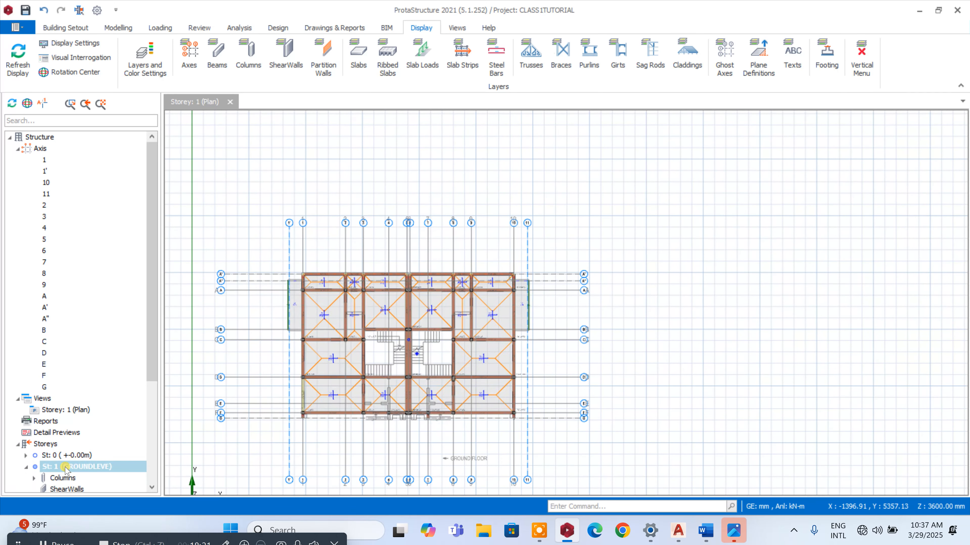
- Change the column at axes D and 8 to 225x225 mm with zero eccentricities, using the properties of column 1C17
{"action": "scroll", "coordinate": [588, 291], "scroll_direction": "up", "scroll_amount": 8}
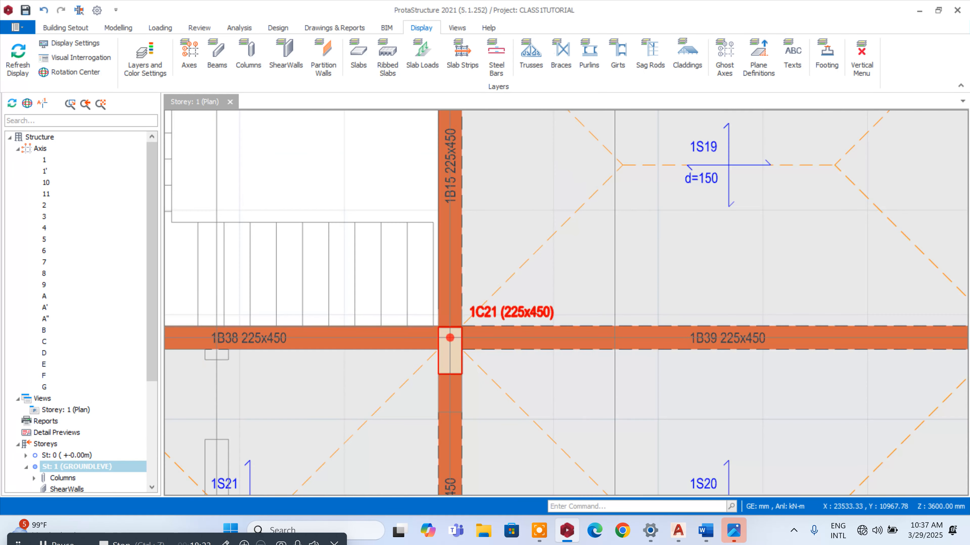
{"action": "left_click", "coordinate": [507, 313]}
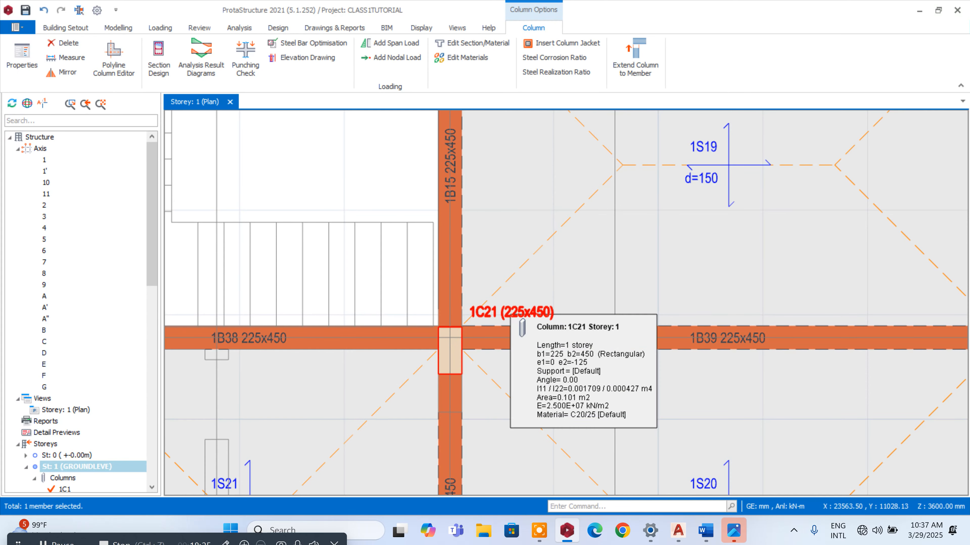
{"action": "scroll", "coordinate": [507, 313], "scroll_direction": "down", "scroll_amount": 8}
{"action": "scroll", "coordinate": [421, 320], "scroll_direction": "up", "scroll_amount": 4}
{"action": "right_click", "coordinate": [430, 317]}
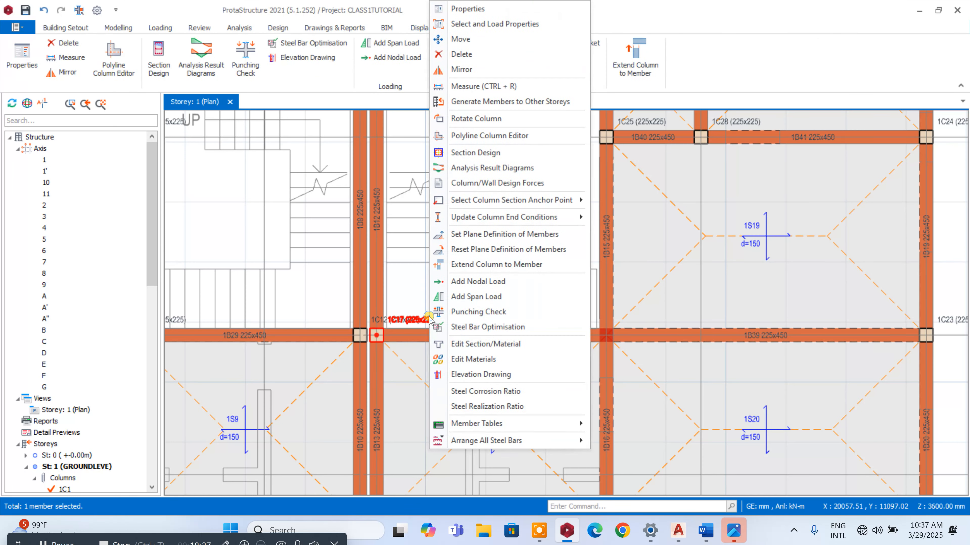
{"action": "left_click", "coordinate": [468, 9]}
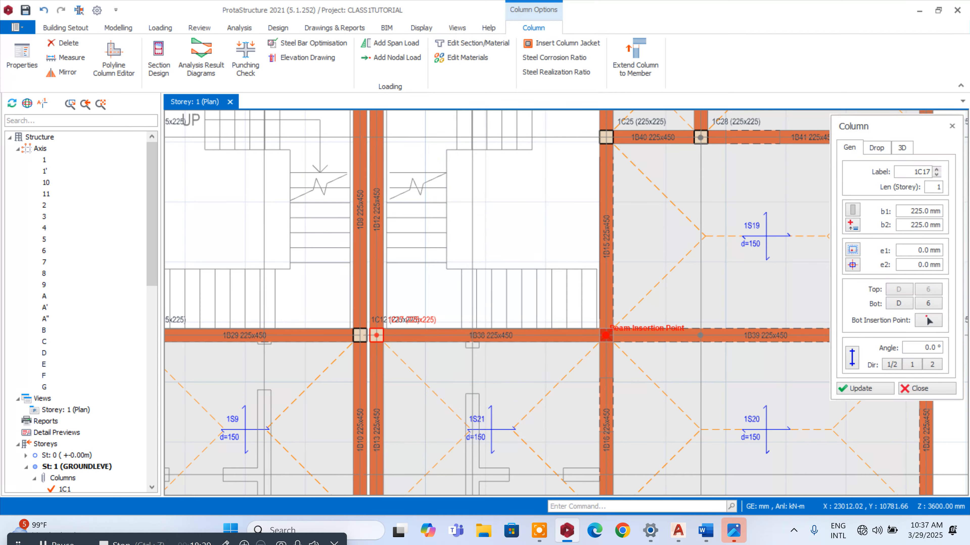
{"action": "left_click", "coordinate": [604, 303]}
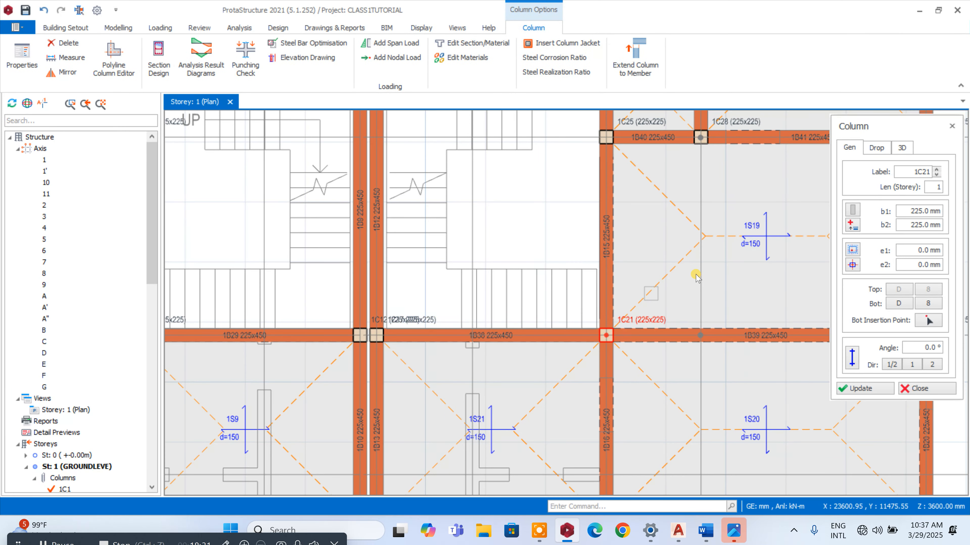
{"action": "key", "text": "Escape"}
- Delete the short cantilever beams projecting below axis F on axes 7 and 1
{"action": "scroll", "coordinate": [697, 274], "scroll_direction": "down", "scroll_amount": 8}
{"action": "scroll", "coordinate": [661, 270], "scroll_direction": "up", "scroll_amount": 6}
{"action": "left_click", "coordinate": [677, 339]}
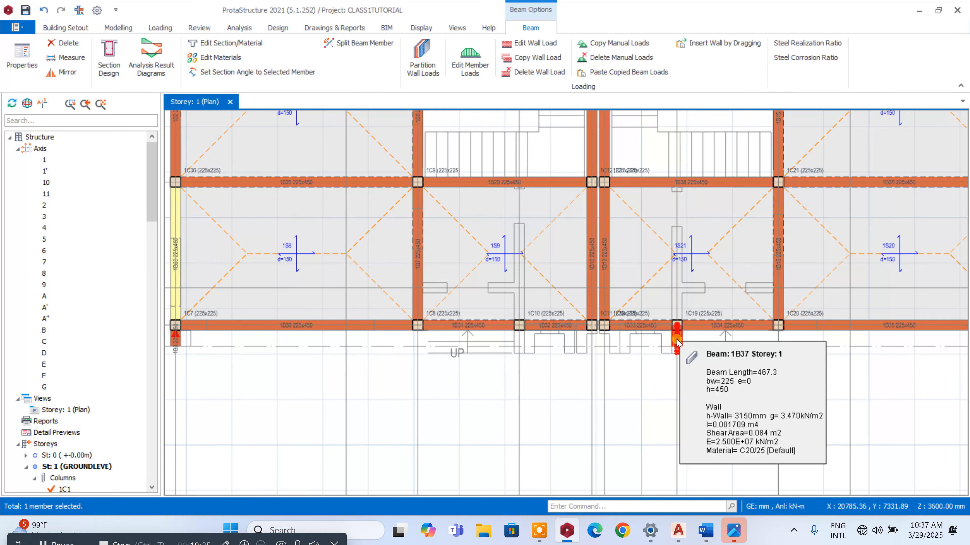
{"action": "scroll", "coordinate": [724, 344], "scroll_direction": "down", "scroll_amount": 3}
{"action": "scroll", "coordinate": [428, 348], "scroll_direction": "up", "scroll_amount": 4}
{"action": "left_click", "coordinate": [382, 329]}
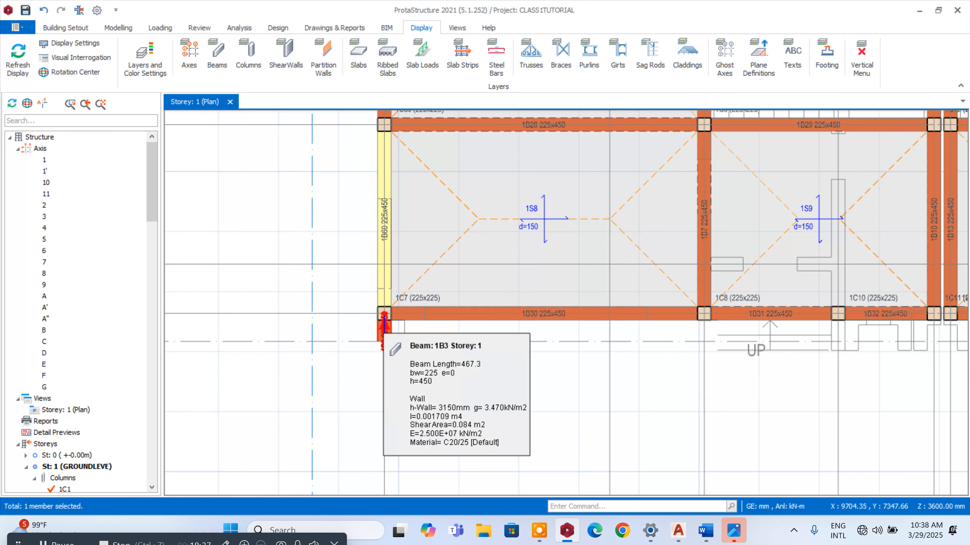
- Copy the wall load from the axis F beam between axes 1 and 3 onto the axis 1 beam between D and F, replacing its existing load
{"action": "scroll", "coordinate": [401, 323], "scroll_direction": "down", "scroll_amount": 3}
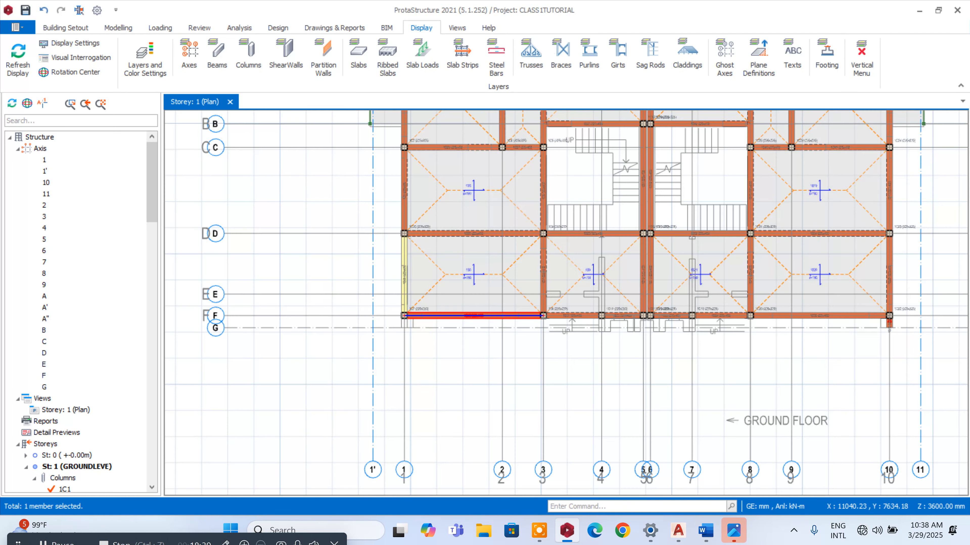
{"action": "right_click", "coordinate": [438, 315]}
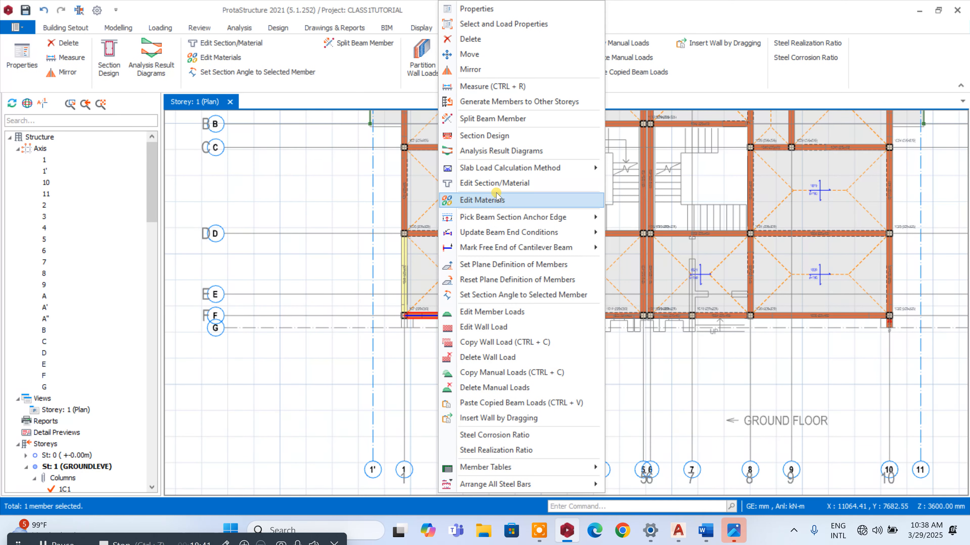
{"action": "left_click", "coordinate": [493, 342]}
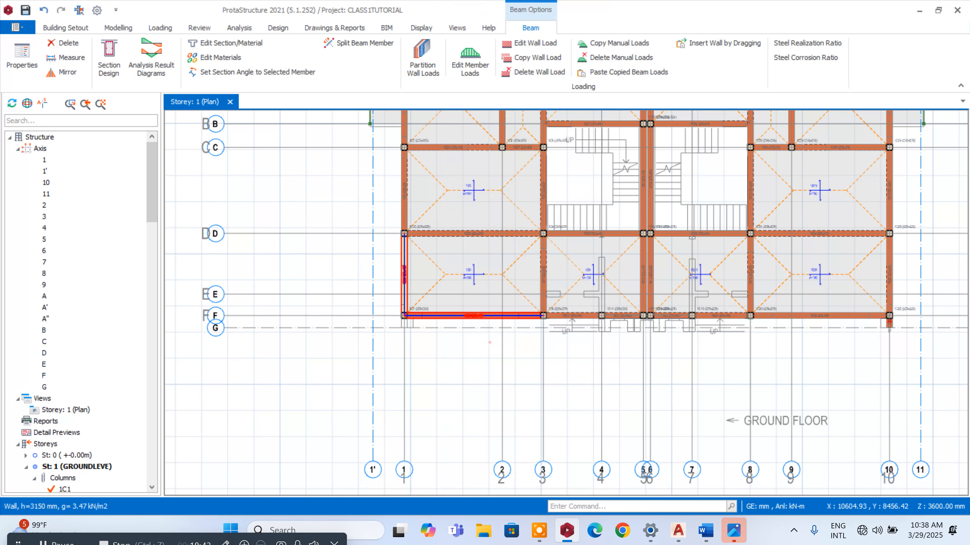
{"action": "scroll", "coordinate": [404, 275], "scroll_direction": "up", "scroll_amount": 3}
{"action": "right_click", "coordinate": [406, 282]}
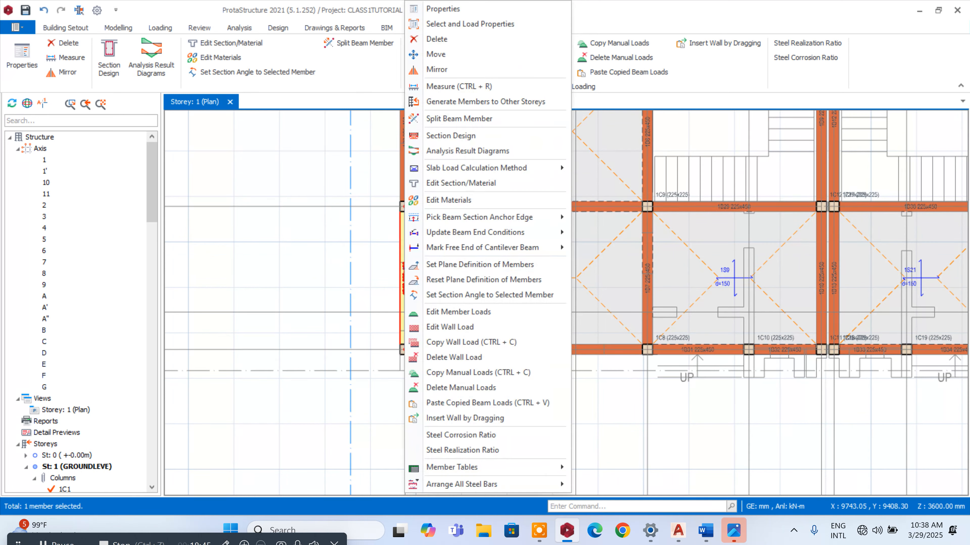
{"action": "left_click", "coordinate": [443, 402]}
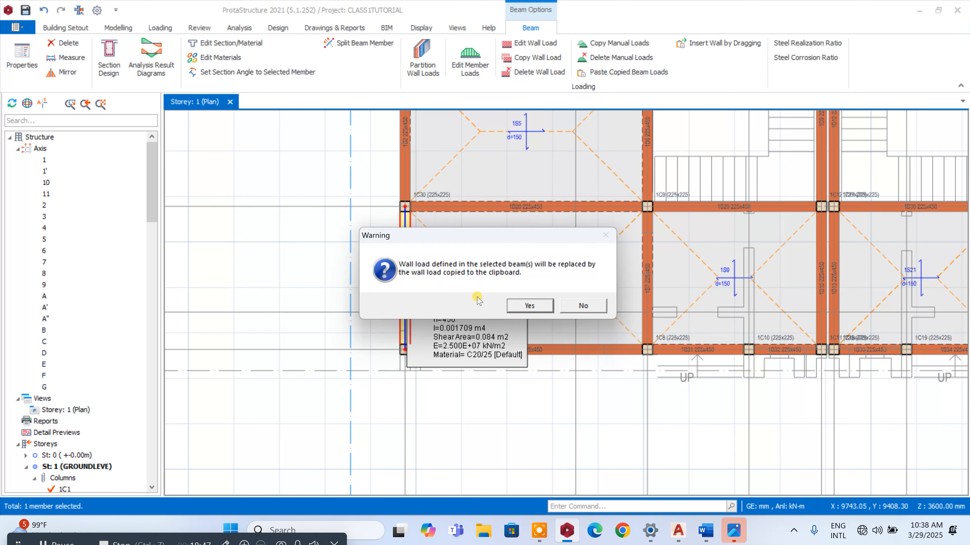
{"action": "left_click", "coordinate": [515, 307]}
{"action": "scroll", "coordinate": [459, 320], "scroll_direction": "down", "scroll_amount": 7}
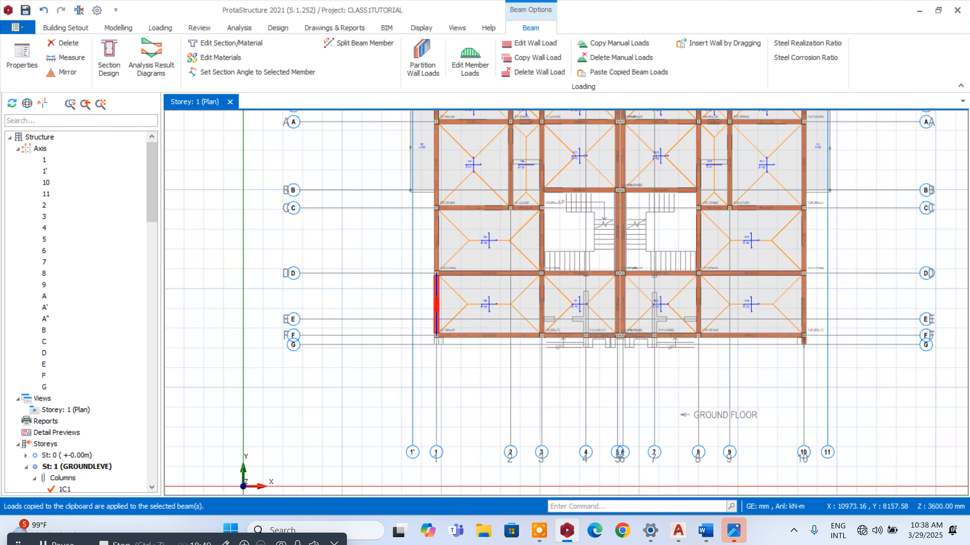
{"action": "scroll", "coordinate": [505, 275], "scroll_direction": "up", "scroll_amount": 6}
{"action": "scroll", "coordinate": [518, 240], "scroll_direction": "down", "scroll_amount": 4}
{"action": "key", "text": "Escape"}
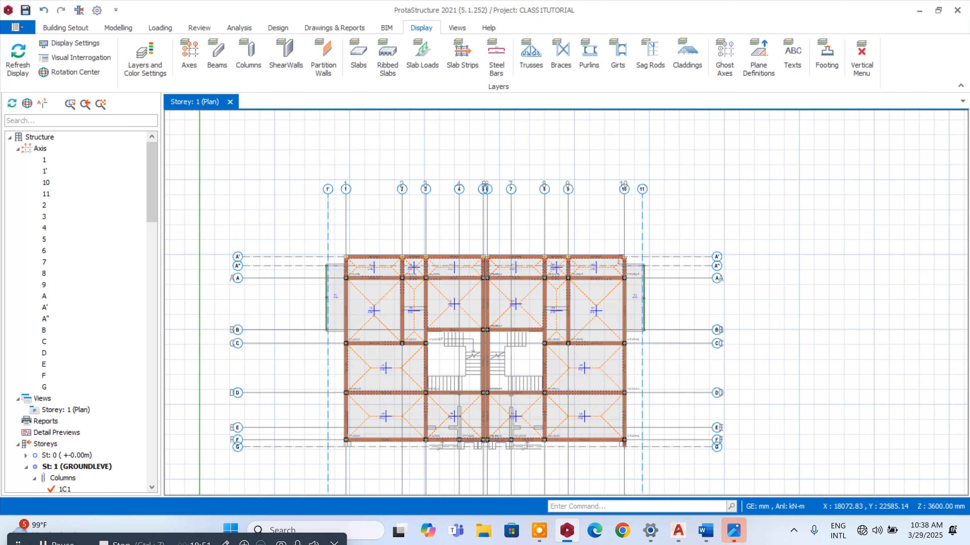
- Run FE beam load decomposition for the FIRSTFLOOR and GROUNDLEVE storeys without pausing for mesh checks, and apply the decomposed loads to all beams in the model
{"action": "left_click", "coordinate": [165, 27]}
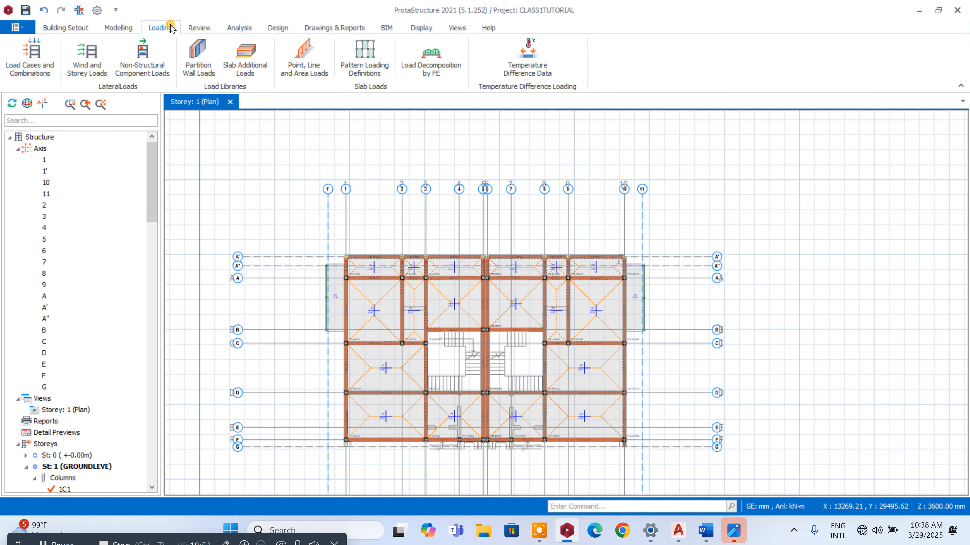
{"action": "left_click", "coordinate": [448, 63]}
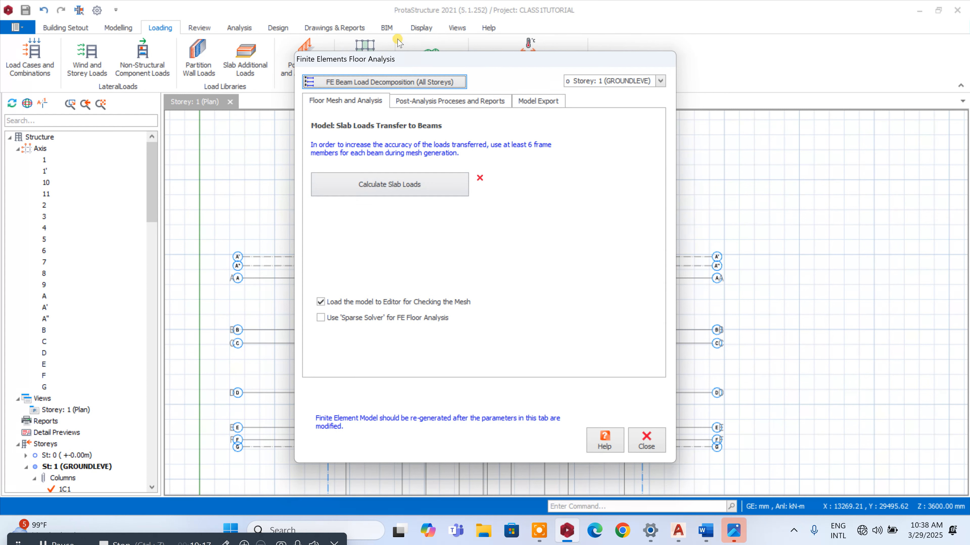
{"action": "left_click", "coordinate": [382, 82]}
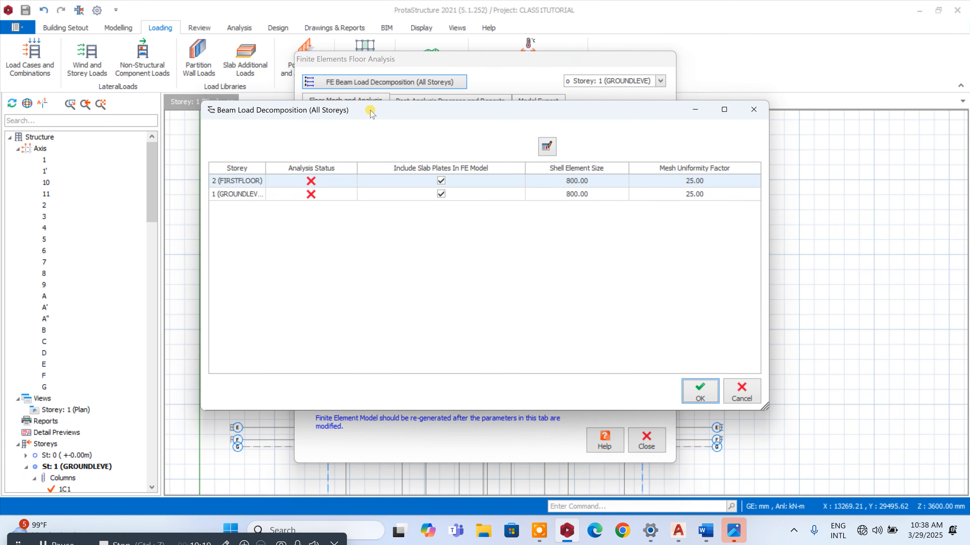
{"action": "left_click_drag", "start_coordinate": [252, 180], "coordinate": [831, 226]}
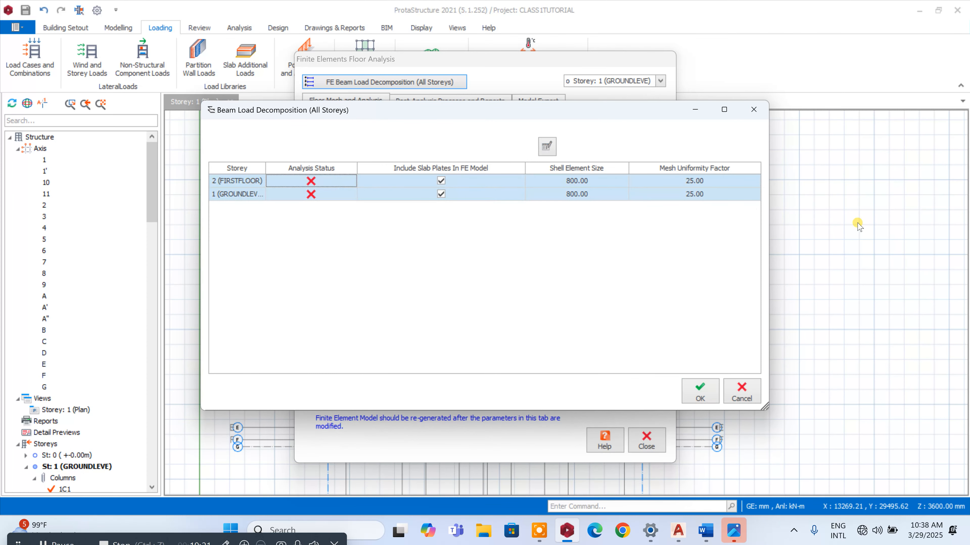
{"action": "left_click", "coordinate": [713, 396]}
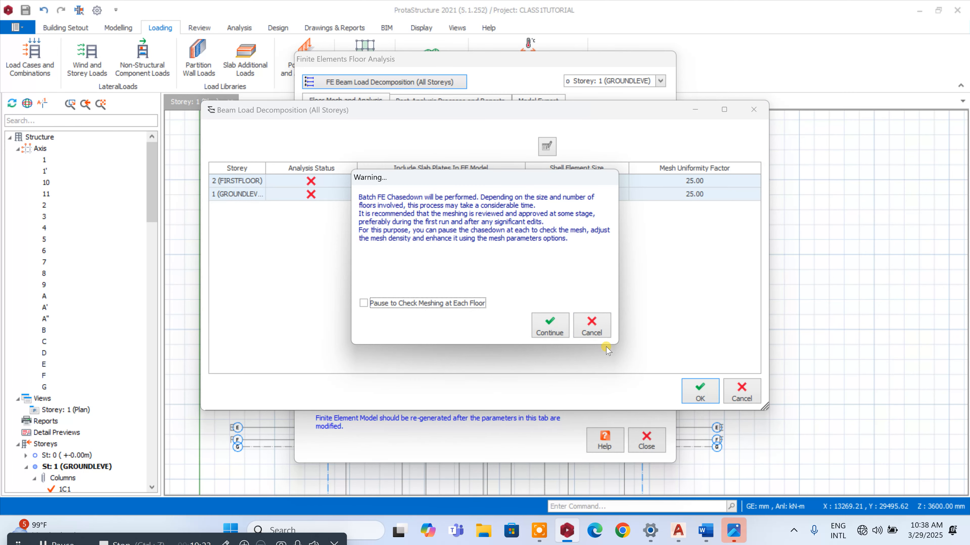
{"action": "left_click", "coordinate": [550, 325]}
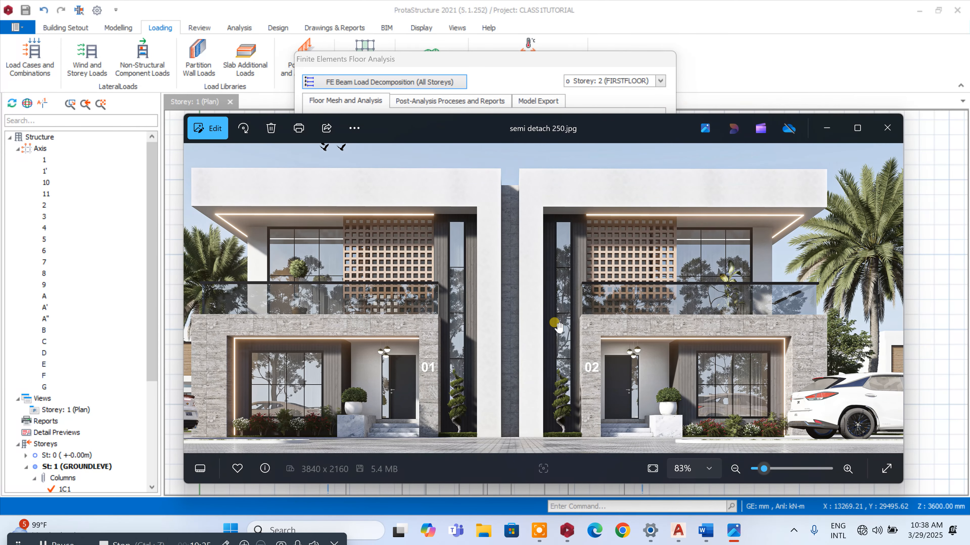
{"action": "left_click", "coordinate": [827, 128]}
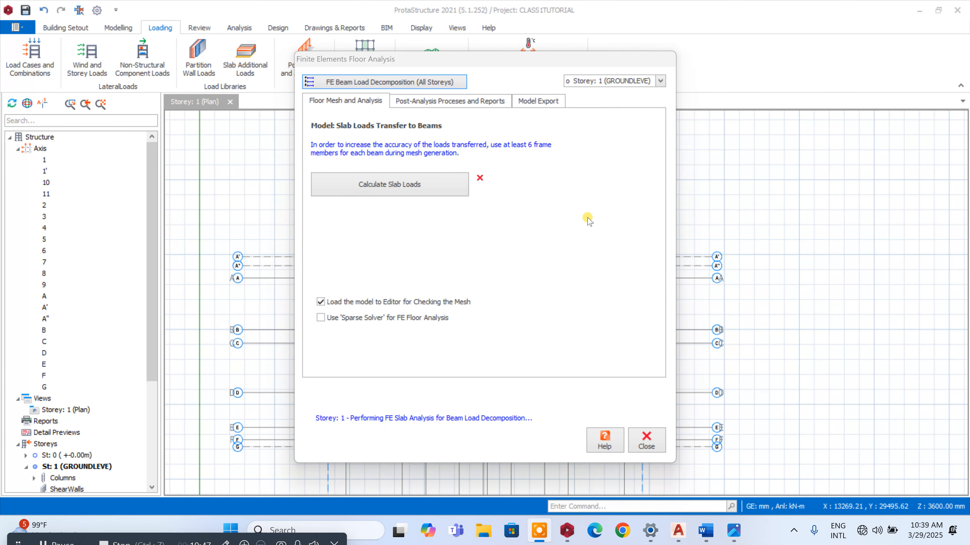
{"action": "left_click", "coordinate": [582, 336]}
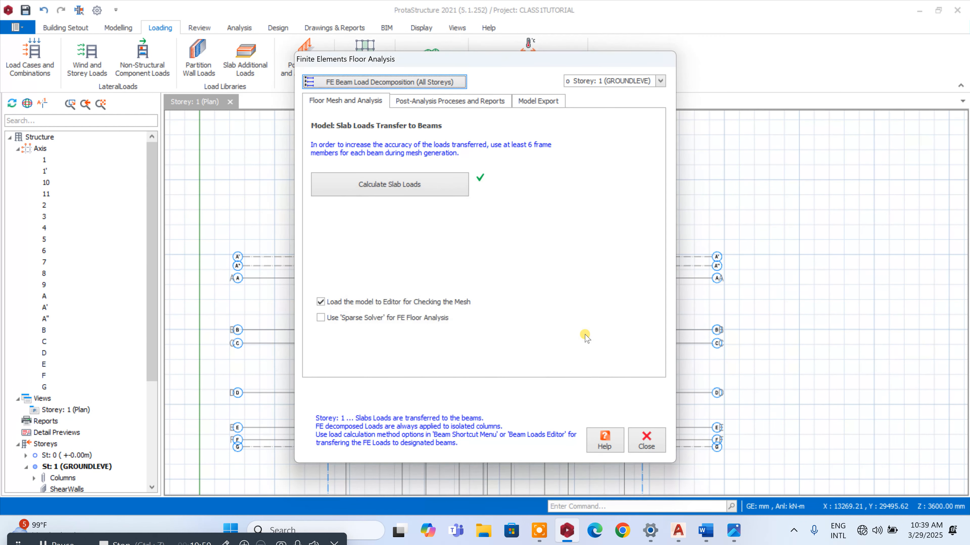
{"action": "left_click", "coordinate": [638, 444]}
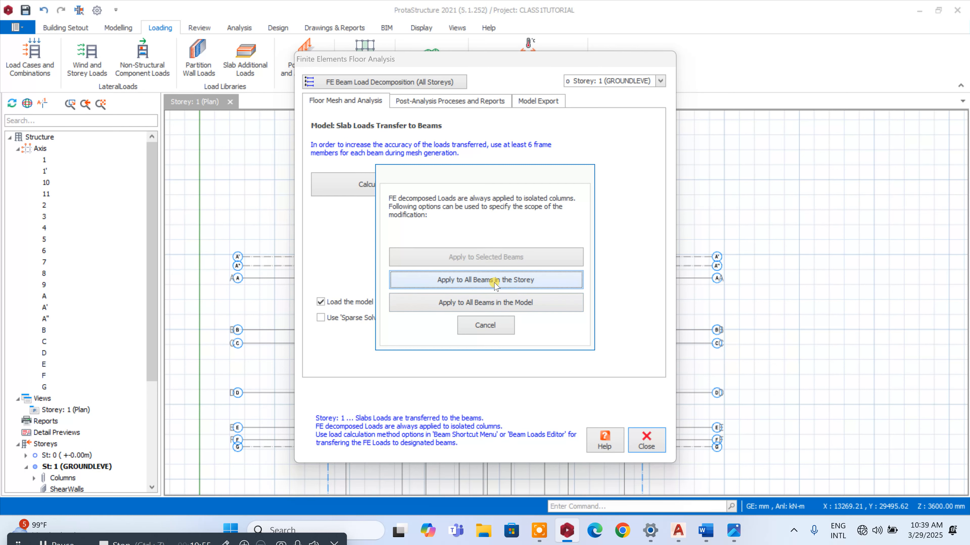
{"action": "left_click", "coordinate": [529, 301]}
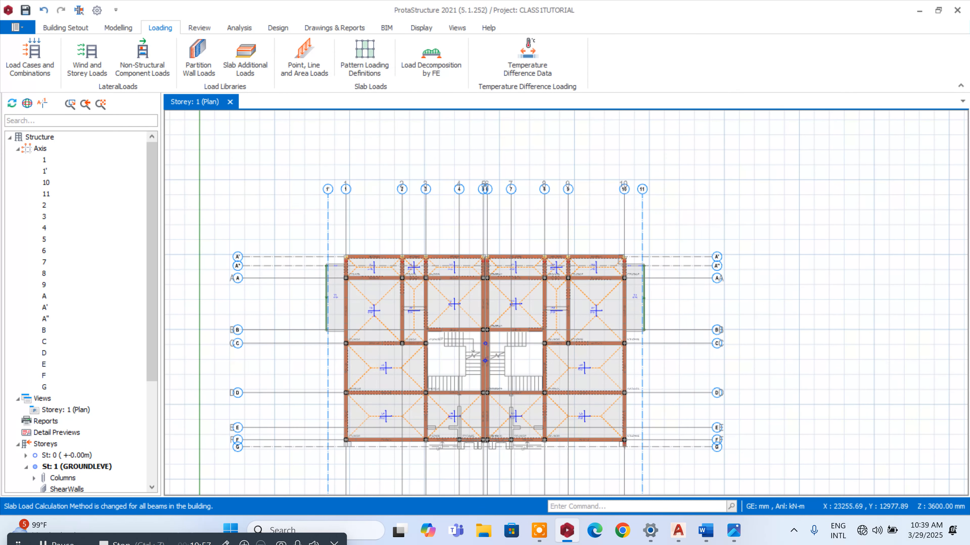
- Run the building model check on all storeys with every check enabled
{"action": "left_click", "coordinate": [239, 28]}
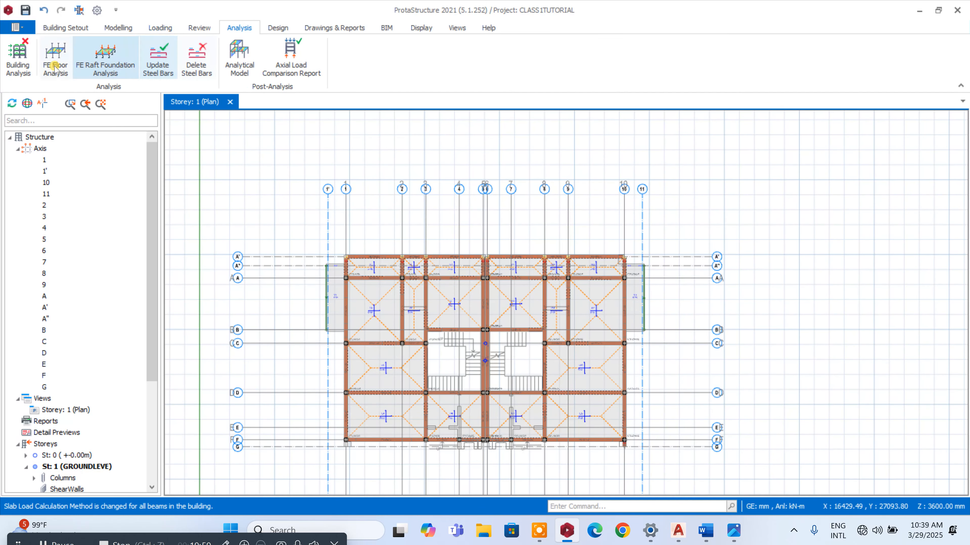
{"action": "left_click", "coordinate": [32, 61]}
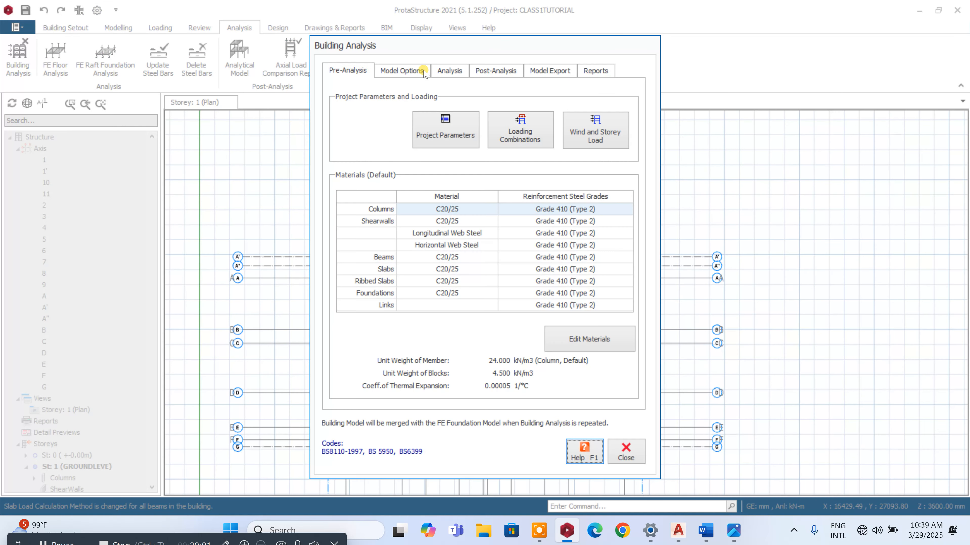
{"action": "left_click", "coordinate": [467, 72]}
{"action": "left_click", "coordinate": [455, 113]}
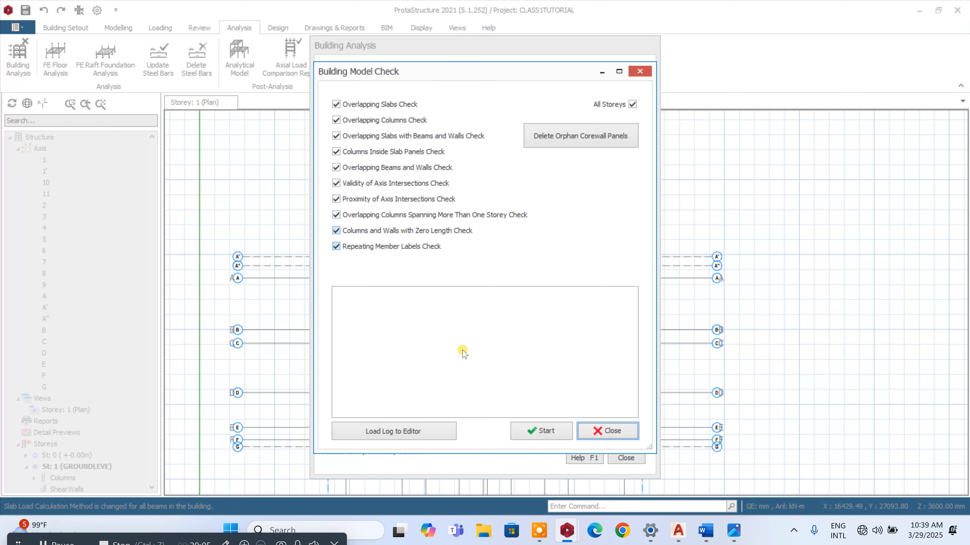
{"action": "left_click", "coordinate": [553, 436]}
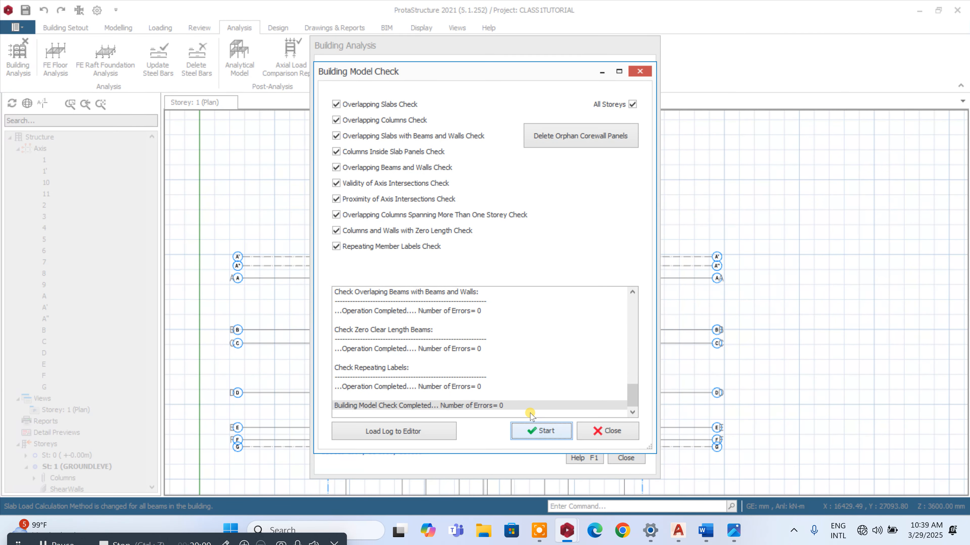
{"action": "left_click", "coordinate": [589, 432]}
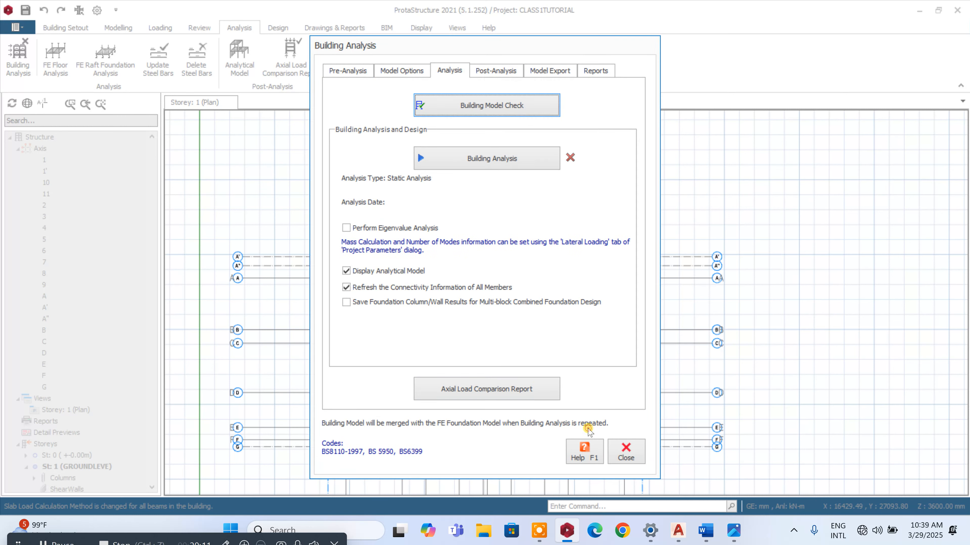
- Run the building analysis with column/wall and beam reinforcement design, re-selecting bars for both, and automatically mark the listed beams as cantilevers
{"action": "left_click", "coordinate": [485, 158]}
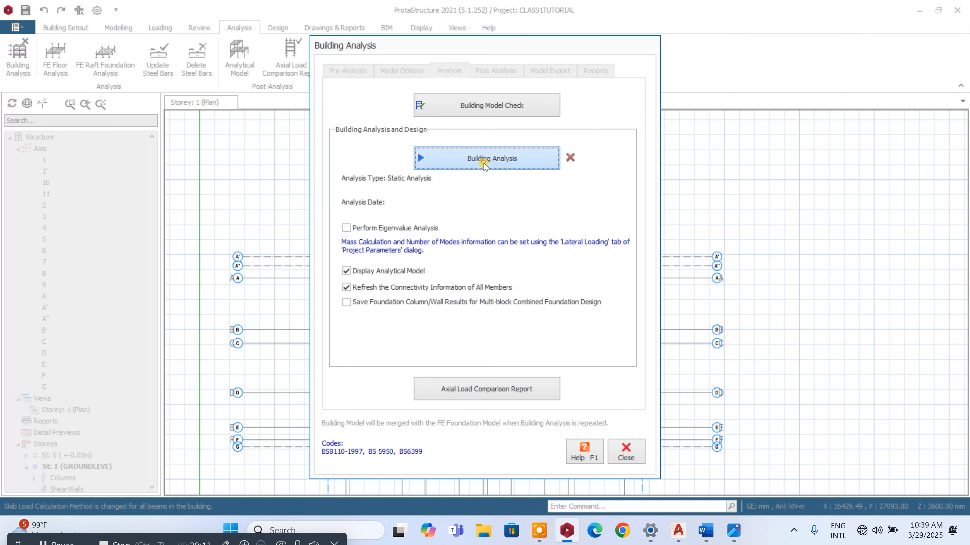
{"action": "left_click", "coordinate": [454, 215]}
{"action": "left_click", "coordinate": [446, 231]}
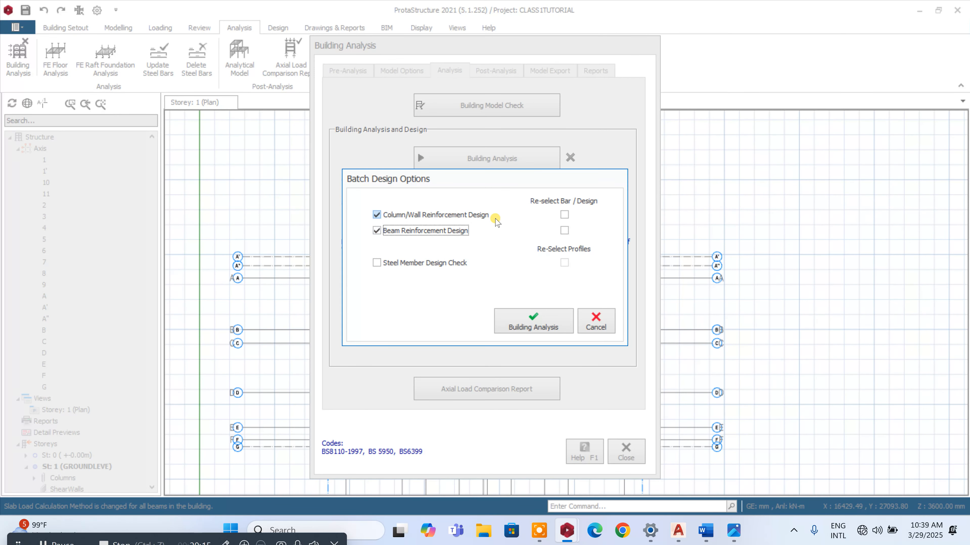
{"action": "left_click", "coordinate": [565, 215]}
{"action": "left_click", "coordinate": [565, 230]}
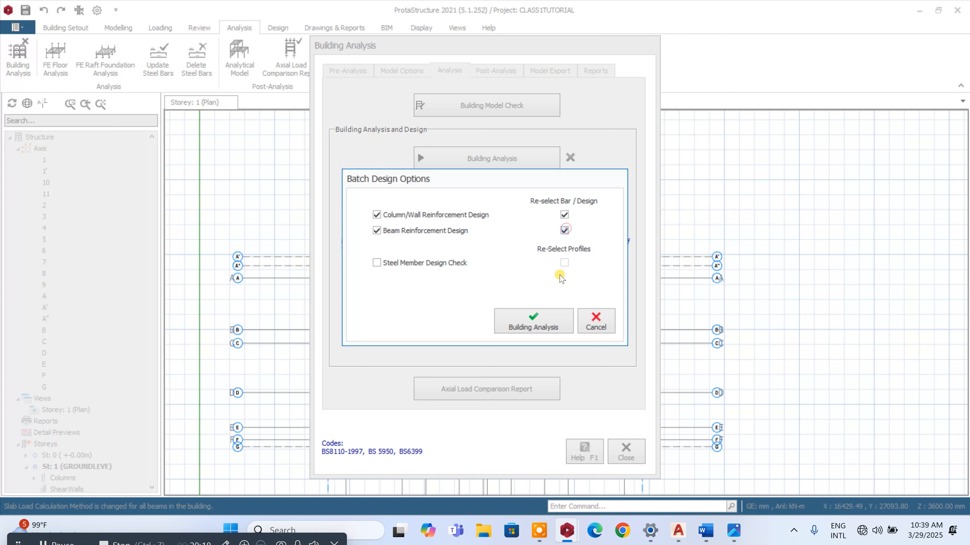
{"action": "left_click", "coordinate": [545, 326]}
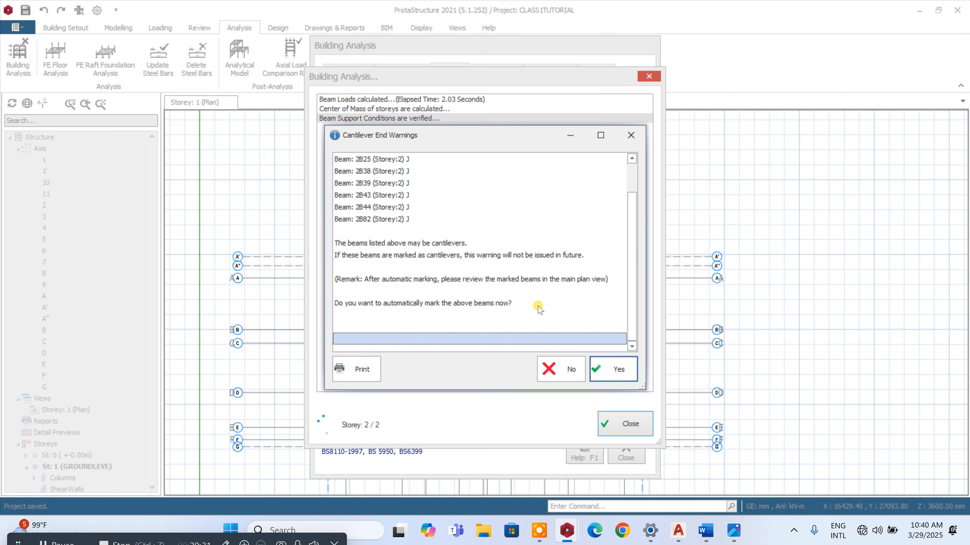
{"action": "left_click", "coordinate": [635, 370]}
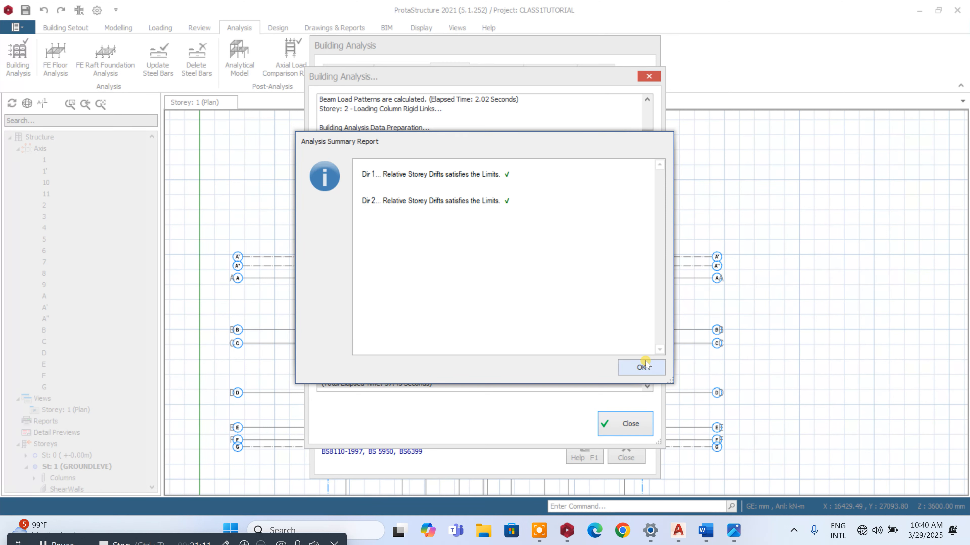
{"action": "left_click", "coordinate": [641, 367]}
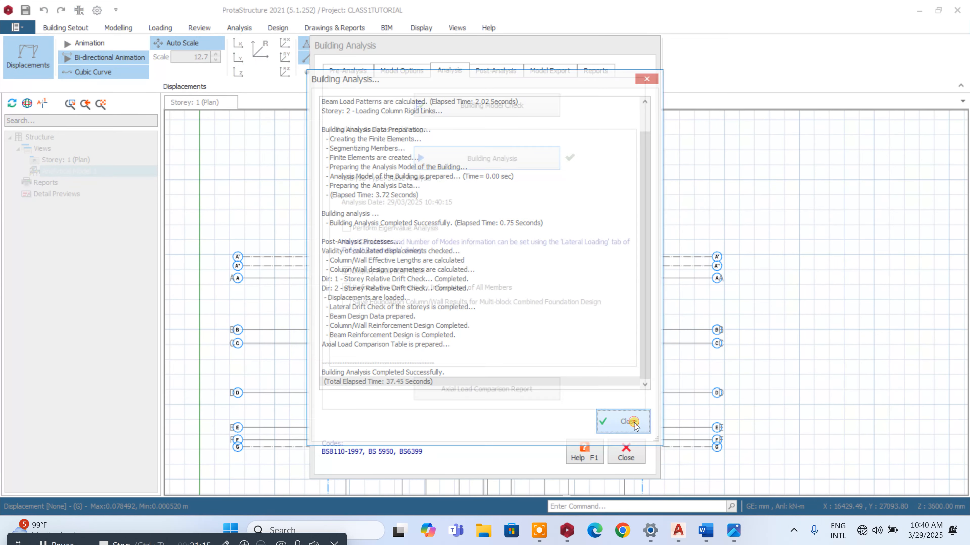
- Open the column/wall design results from the building analysis and review the design status, utilization and steel bars of all columns
{"action": "left_click", "coordinate": [634, 424]}
{"action": "left_click", "coordinate": [489, 70]}
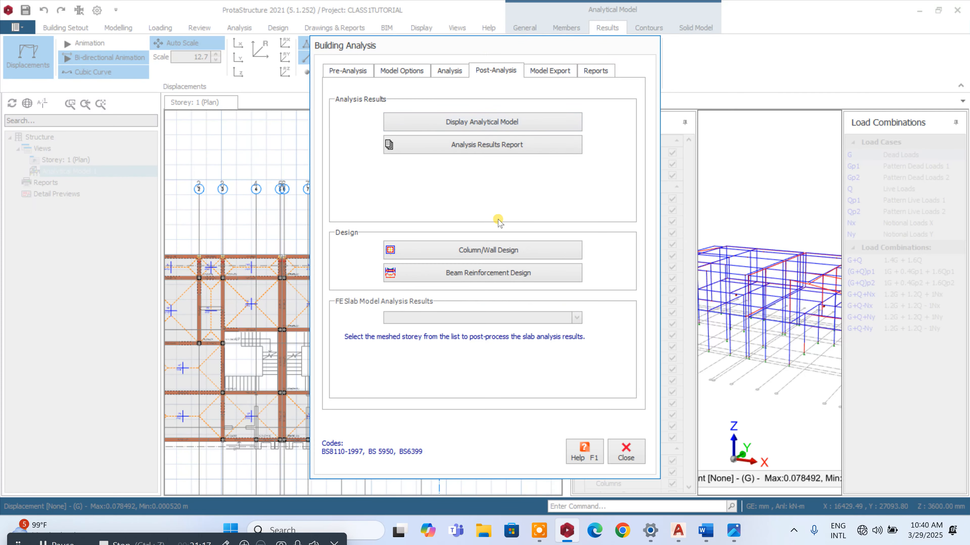
{"action": "left_click", "coordinate": [502, 252]}
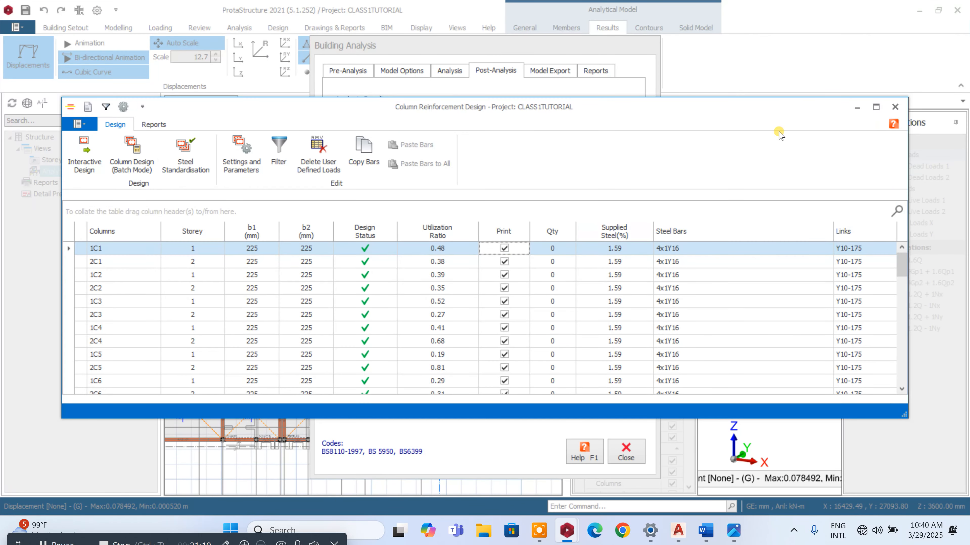
{"action": "left_click", "coordinate": [876, 106]}
{"action": "scroll", "coordinate": [665, 193], "scroll_direction": "down", "scroll_amount": 2}
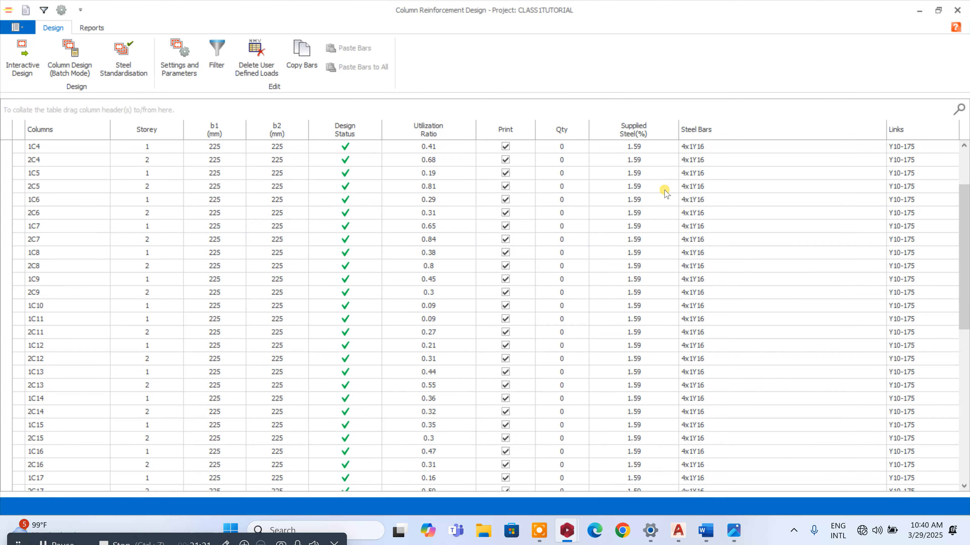
{"action": "scroll", "coordinate": [527, 168], "scroll_direction": "down", "scroll_amount": 8}
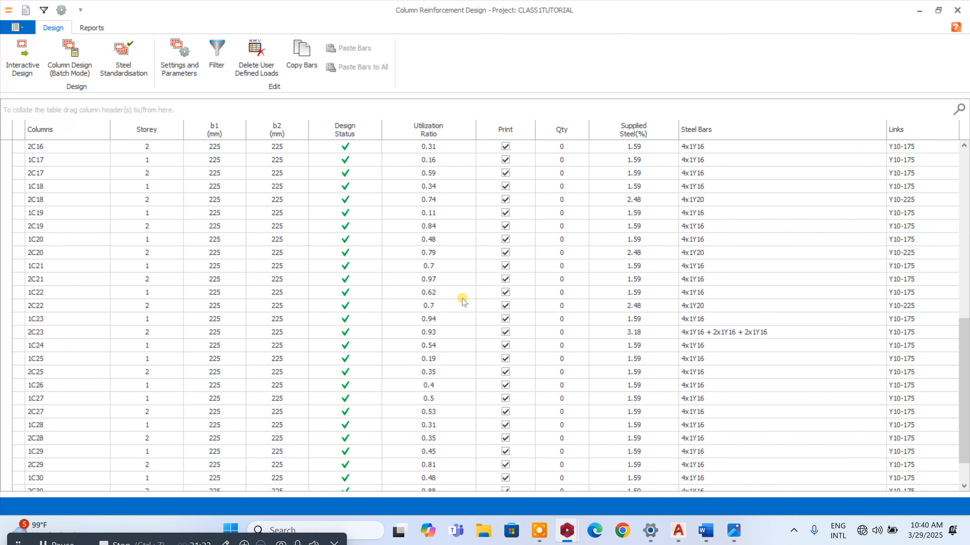
- Try an interactive redesign of storey 2 column 2C23 with its b2 dimension set to 450 mm, then leave without saving
{"action": "left_click", "coordinate": [375, 335]}
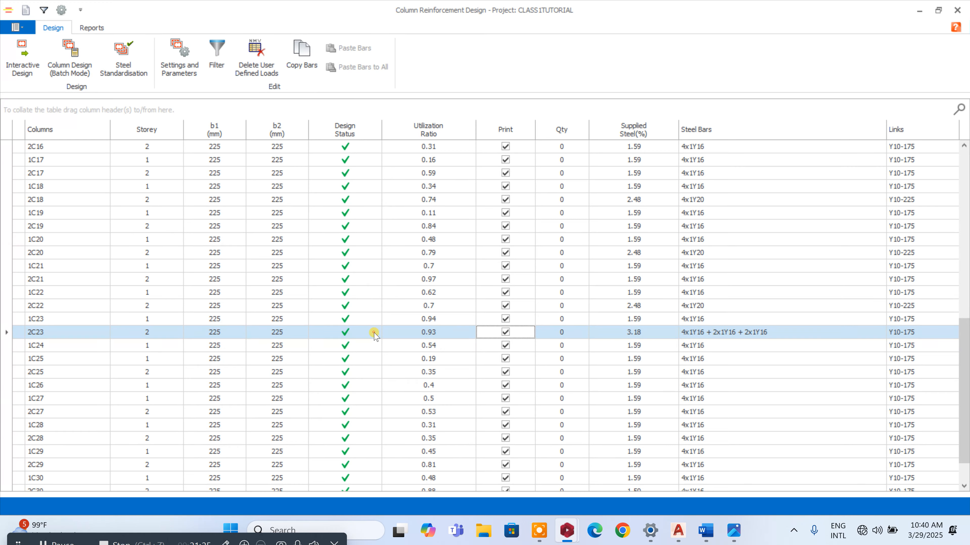
{"action": "double_click", "coordinate": [375, 334]}
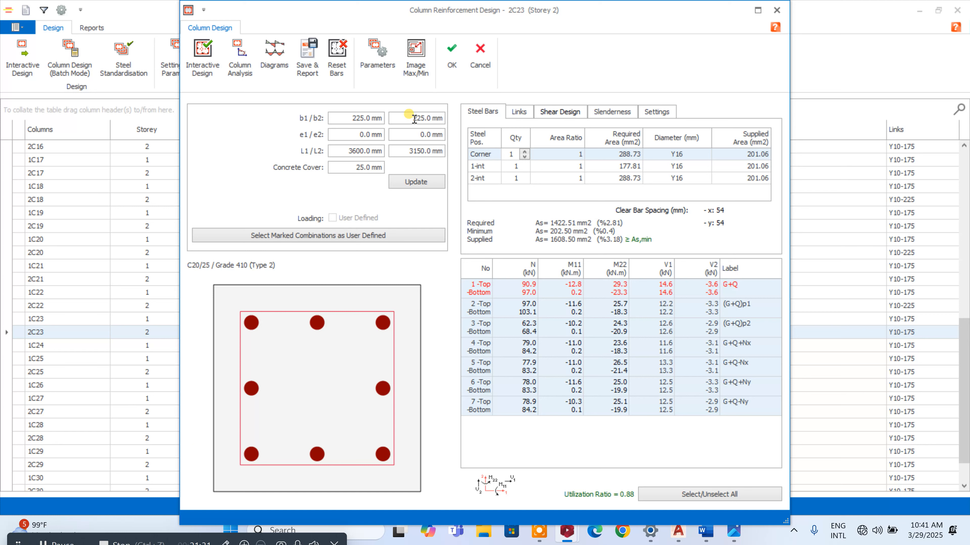
{"action": "left_click_drag", "start_coordinate": [408, 120], "coordinate": [465, 122]}
{"action": "type", "text": "450"}
{"action": "left_click", "coordinate": [416, 181]}
{"action": "left_click", "coordinate": [203, 58]}
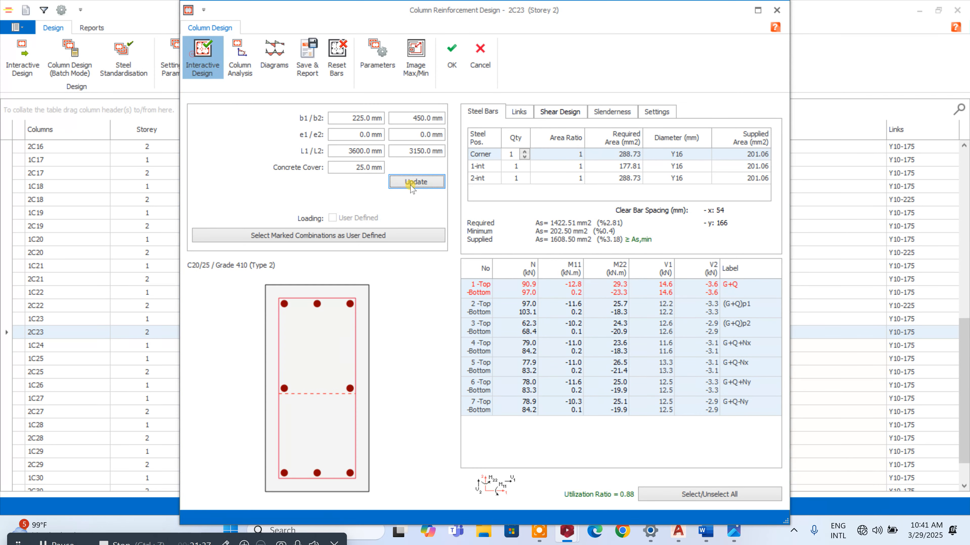
{"action": "left_click", "coordinate": [665, 450]}
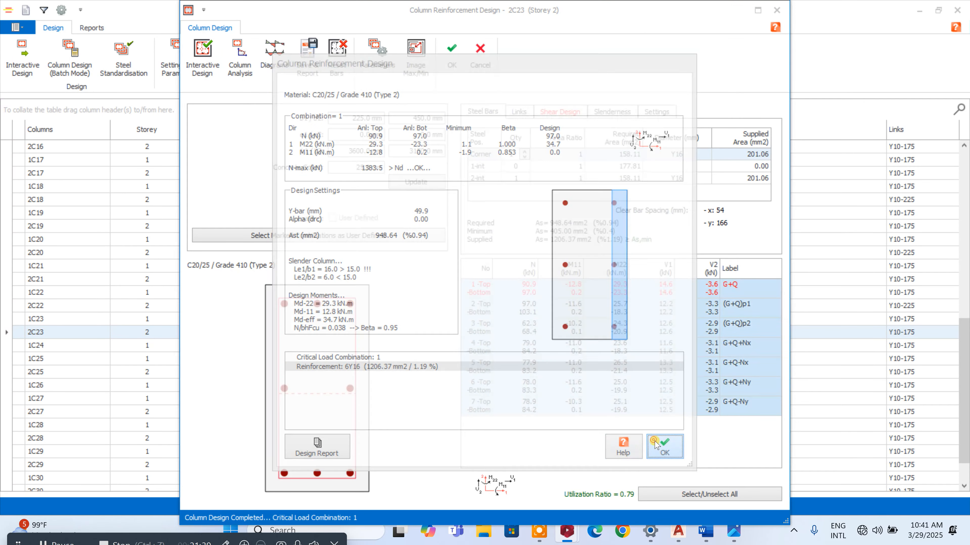
{"action": "left_click", "coordinate": [777, 10]}
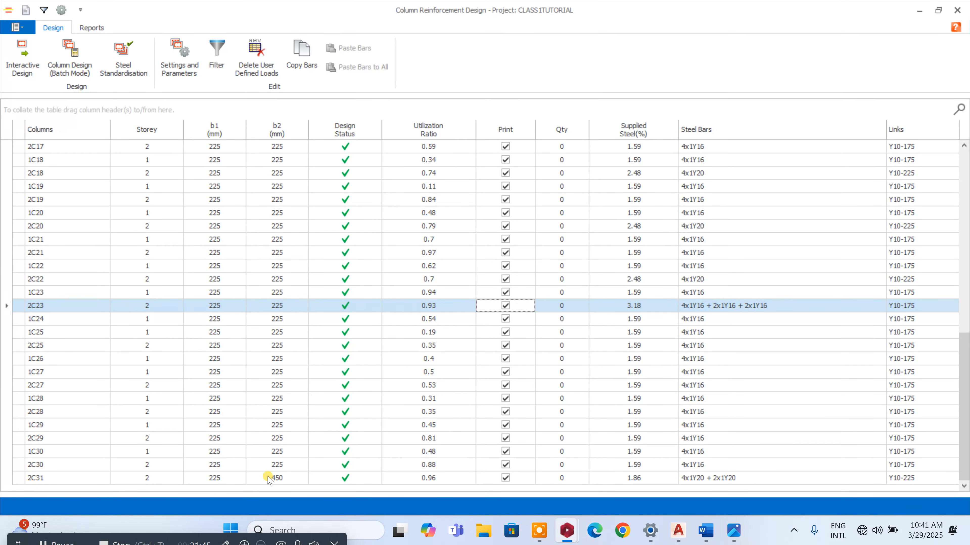
- Leave the column design table and review the beam reinforcement design status of the axes on both storeys
{"action": "left_click", "coordinate": [921, 11]}
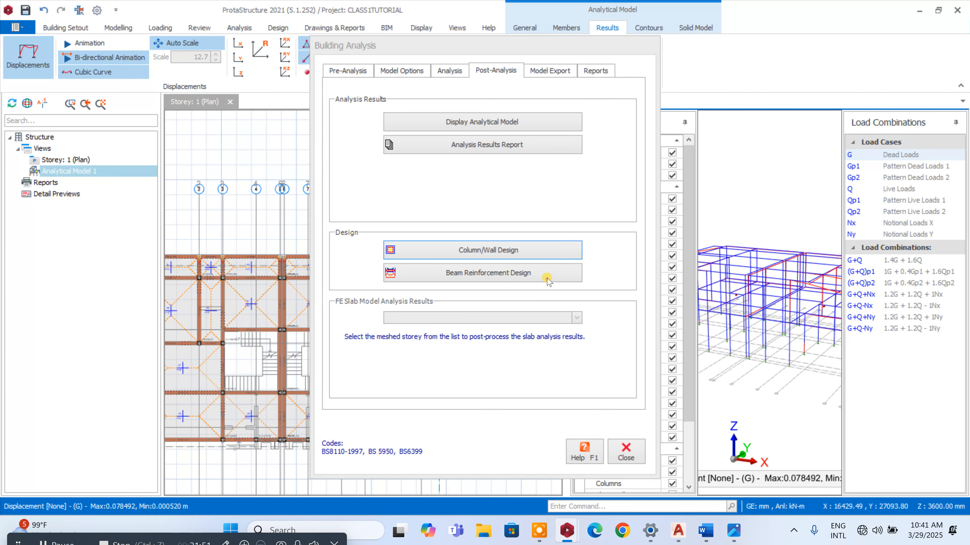
{"action": "left_click", "coordinate": [550, 270]}
{"action": "key", "text": "ctrl+shift+a"}
{"action": "scroll", "coordinate": [566, 202], "scroll_direction": "down", "scroll_amount": 10}
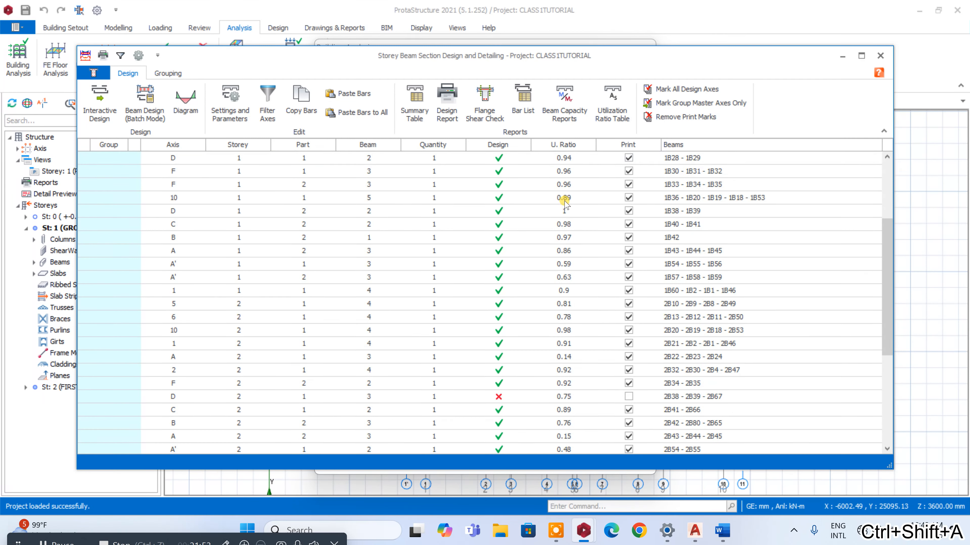
- Update and accept the rebars of the storey 2 axis D beams 2B38, 2B39 and 2B67, then leave the beam design and building analysis
{"action": "left_click", "coordinate": [510, 228]}
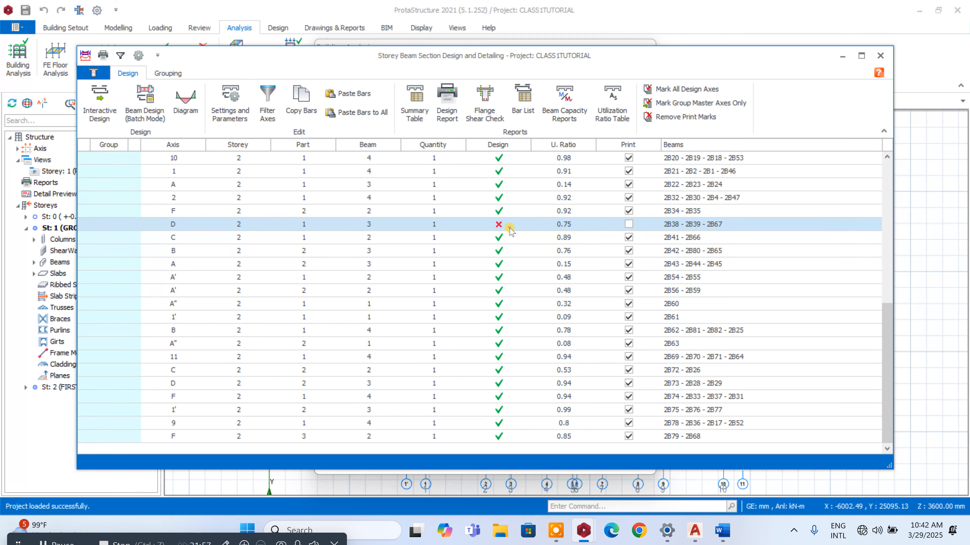
{"action": "double_click", "coordinate": [510, 228]}
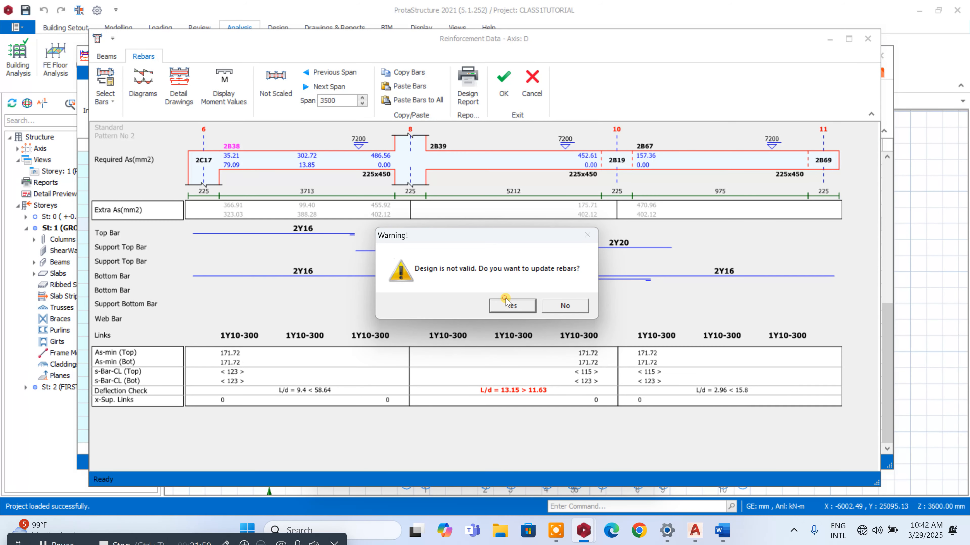
{"action": "left_click", "coordinate": [511, 306]}
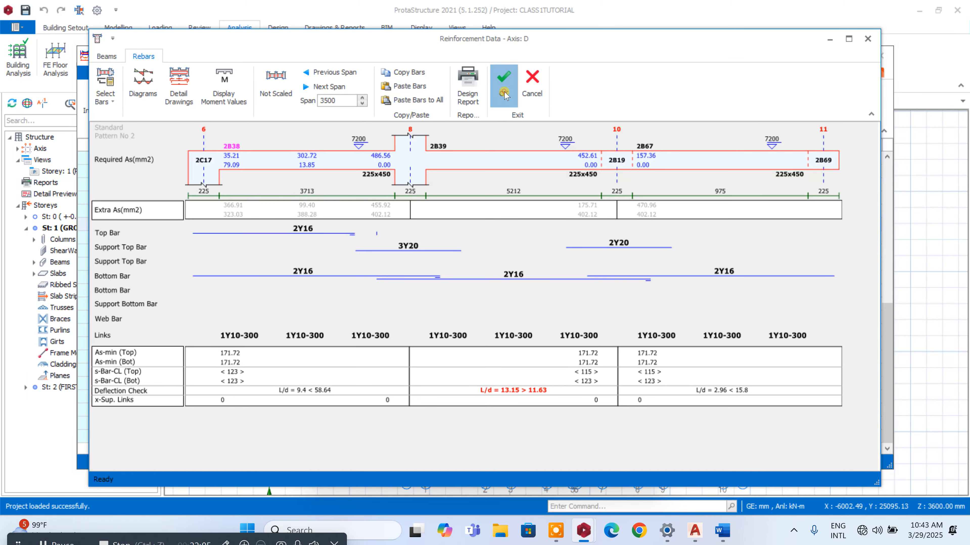
{"action": "left_click", "coordinate": [504, 84]}
{"action": "scroll", "coordinate": [660, 272], "scroll_direction": "up", "scroll_amount": 7}
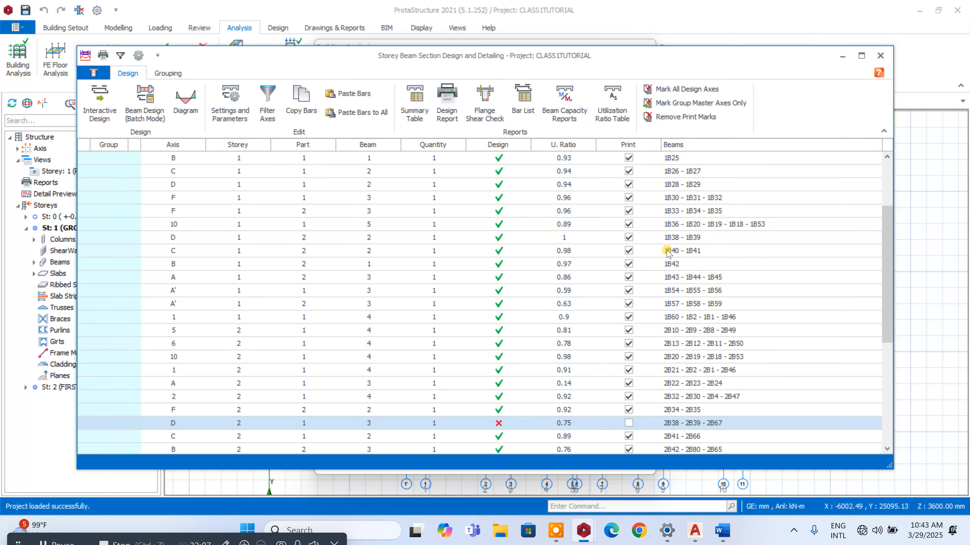
{"action": "left_click", "coordinate": [881, 55]}
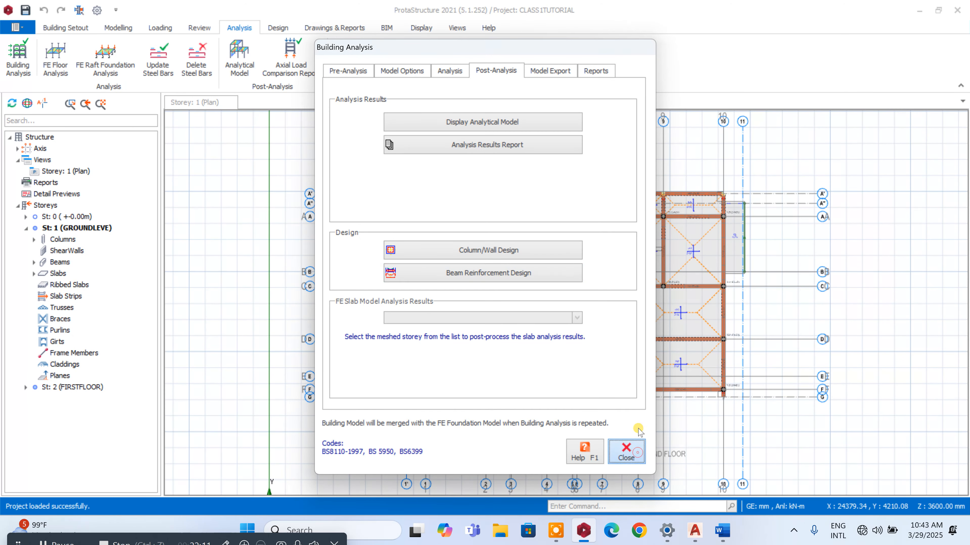
{"action": "left_click", "coordinate": [626, 452]}
- Check the design status of the individual GROUNDLEVE beams in the structure tree
{"action": "scroll", "coordinate": [459, 340], "scroll_direction": "up", "scroll_amount": 3}
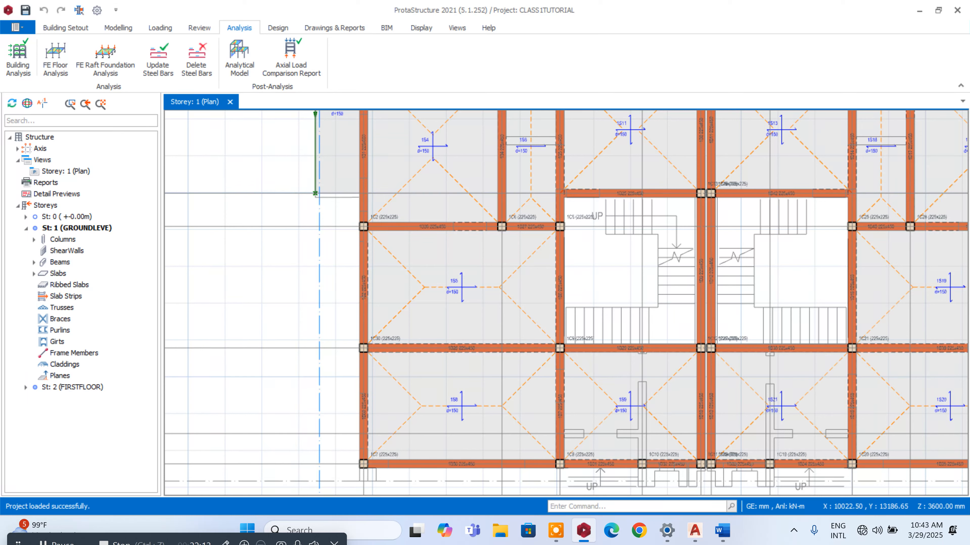
{"action": "left_click", "coordinate": [364, 264]}
{"action": "left_click_drag", "start_coordinate": [150, 153], "coordinate": [151, 362]}
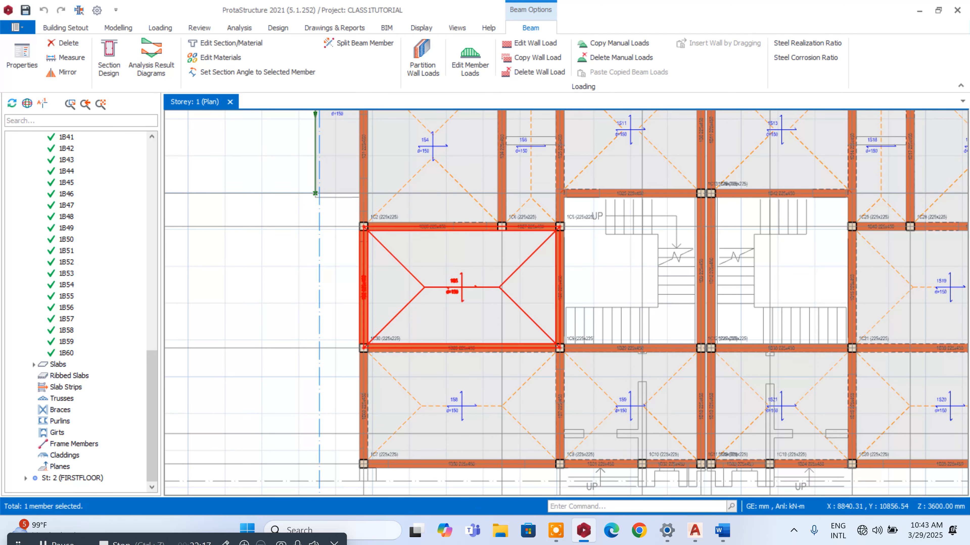
{"action": "scroll", "coordinate": [517, 253], "scroll_direction": "down", "scroll_amount": 3}
{"action": "scroll", "coordinate": [725, 181], "scroll_direction": "up", "scroll_amount": 2}
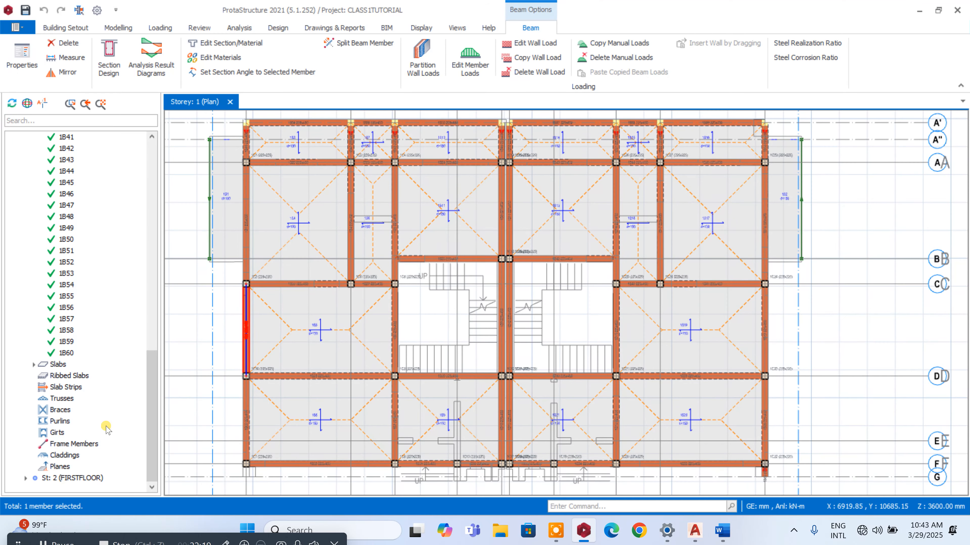
- Switch to the FIRSTFLOOR plan and locate beams 2B38 and 2B39 along axis D from the structure tree
{"action": "double_click", "coordinate": [80, 478]}
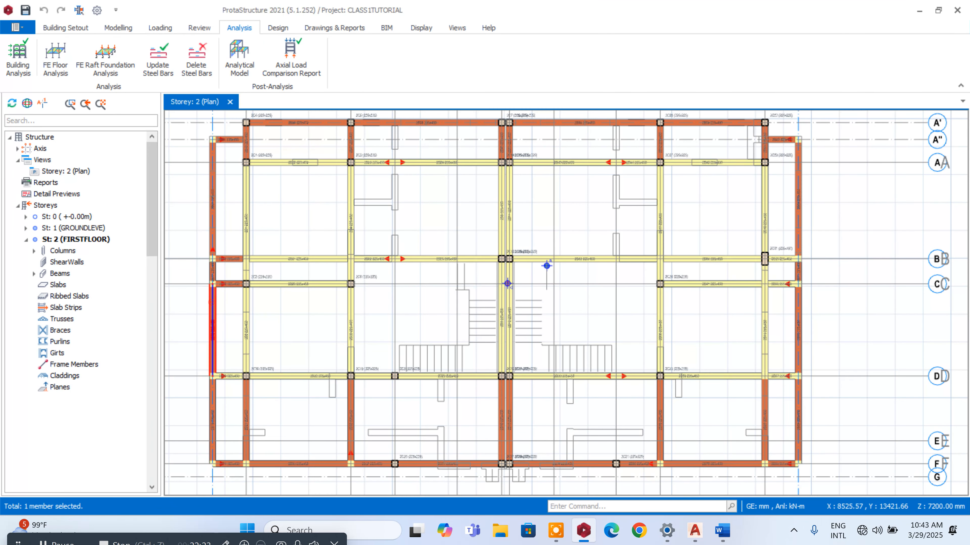
{"action": "left_click_drag", "start_coordinate": [150, 239], "coordinate": [158, 339]}
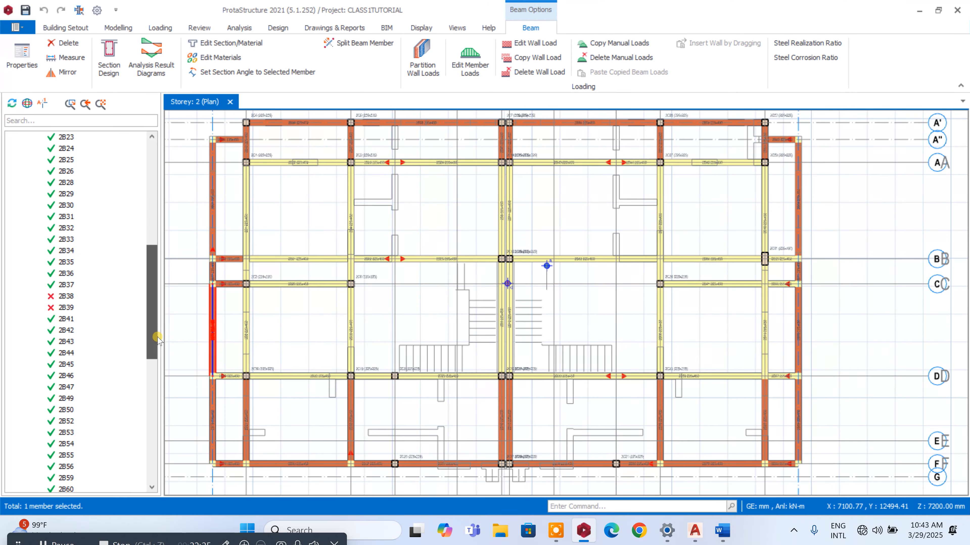
{"action": "left_click", "coordinate": [66, 296]}
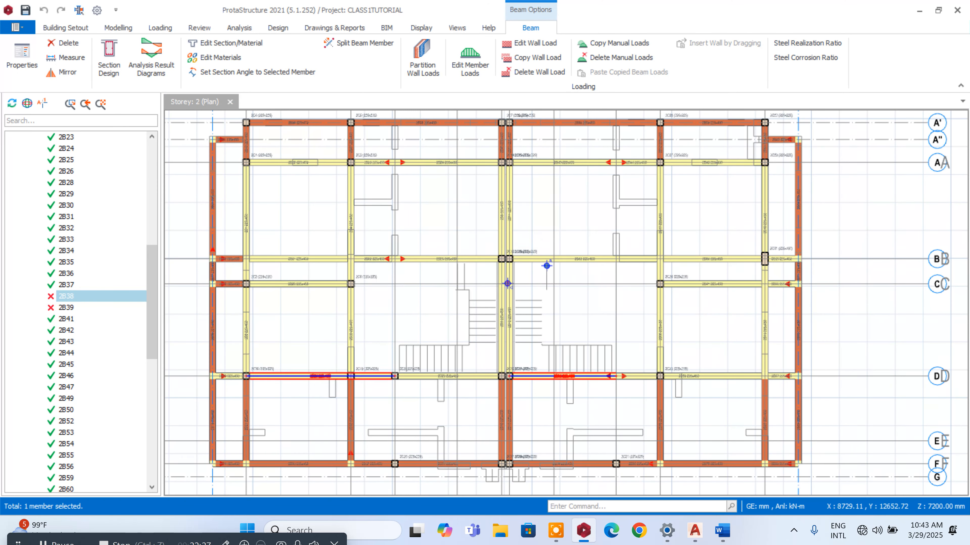
{"action": "scroll", "coordinate": [633, 386], "scroll_direction": "up", "scroll_amount": 6}
{"action": "scroll", "coordinate": [605, 363], "scroll_direction": "down", "scroll_amount": 5}
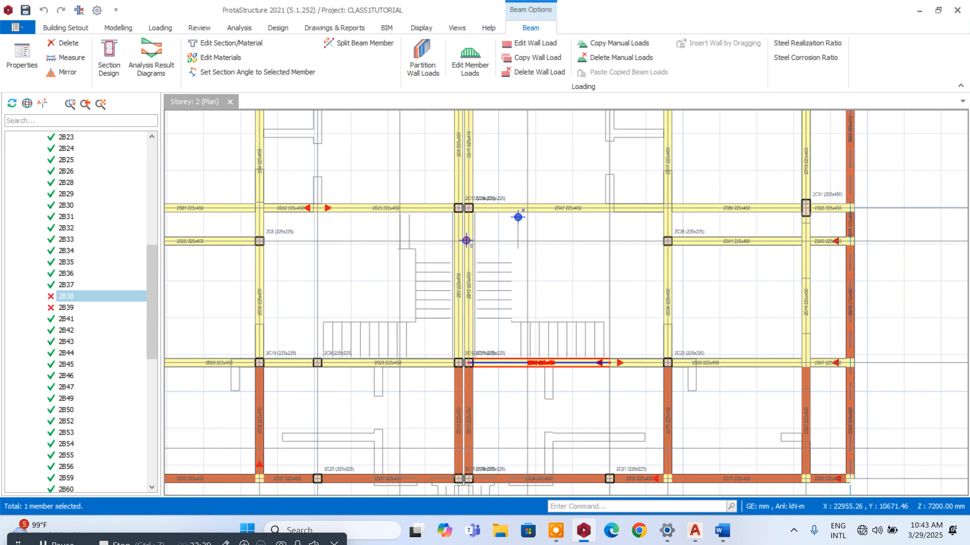
{"action": "scroll", "coordinate": [606, 366], "scroll_direction": "down", "scroll_amount": 3}
{"action": "scroll", "coordinate": [451, 366], "scroll_direction": "up", "scroll_amount": 2}
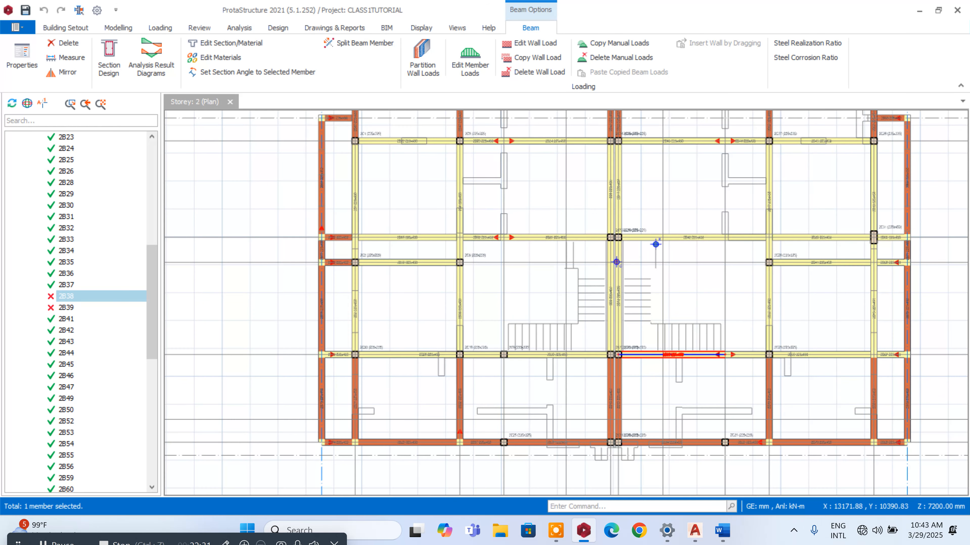
{"action": "left_click", "coordinate": [72, 308]}
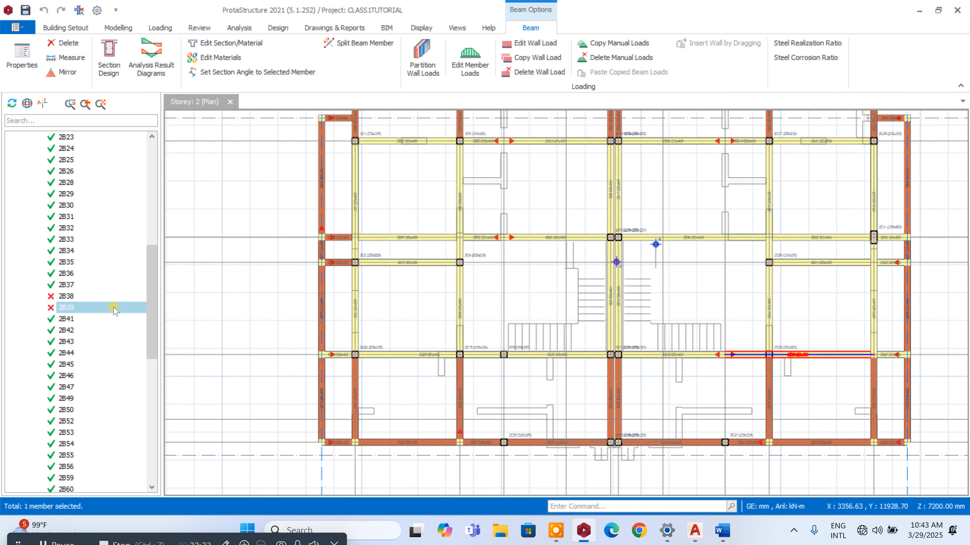
{"action": "scroll", "coordinate": [243, 305], "scroll_direction": "down", "scroll_amount": 2}
{"action": "scroll", "coordinate": [723, 256], "scroll_direction": "up", "scroll_amount": 3}
{"action": "scroll", "coordinate": [723, 256], "scroll_direction": "down", "scroll_amount": 3}
{"action": "scroll", "coordinate": [726, 254], "scroll_direction": "up", "scroll_amount": 3}
{"action": "scroll", "coordinate": [724, 257], "scroll_direction": "down", "scroll_amount": 3}
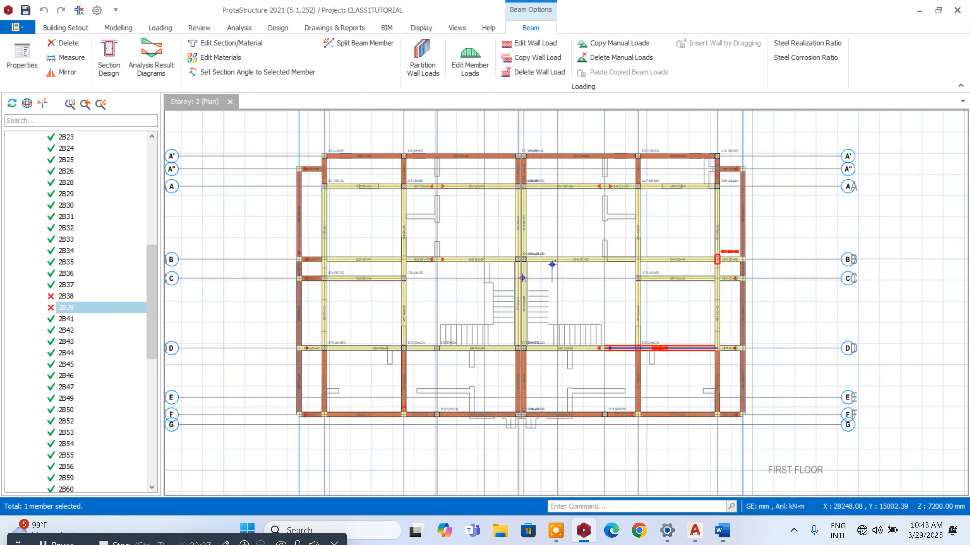
- Generate only the 225x450 column 2C31 at axes 10 and B from FIRSTFLOOR onto the GROUNDLEVE storey, without replacing existing members
{"action": "scroll", "coordinate": [684, 252], "scroll_direction": "up", "scroll_amount": 4}
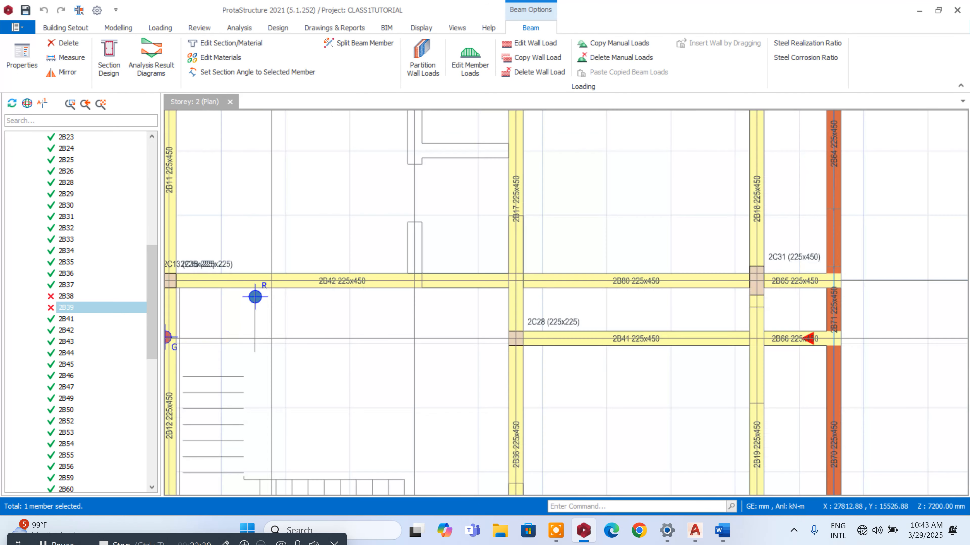
{"action": "scroll", "coordinate": [793, 298], "scroll_direction": "down", "scroll_amount": 3}
{"action": "mouse_move", "coordinate": [778, 291]}
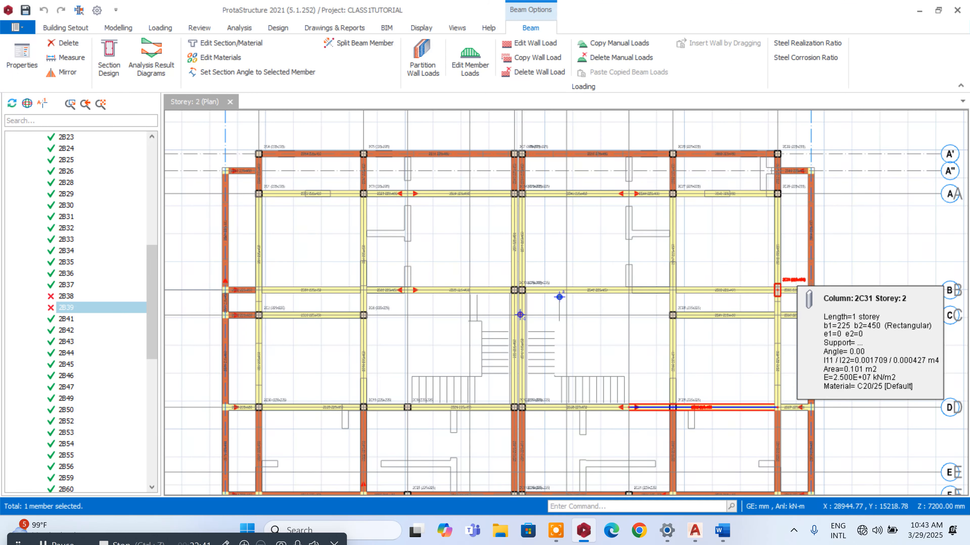
{"action": "scroll", "coordinate": [778, 291], "scroll_direction": "up", "scroll_amount": 4}
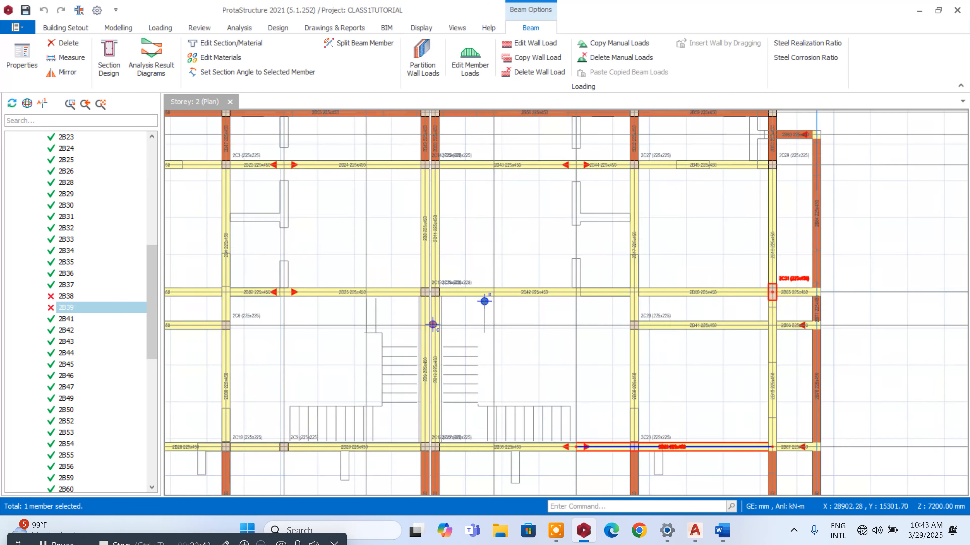
{"action": "left_click", "coordinate": [756, 301]}
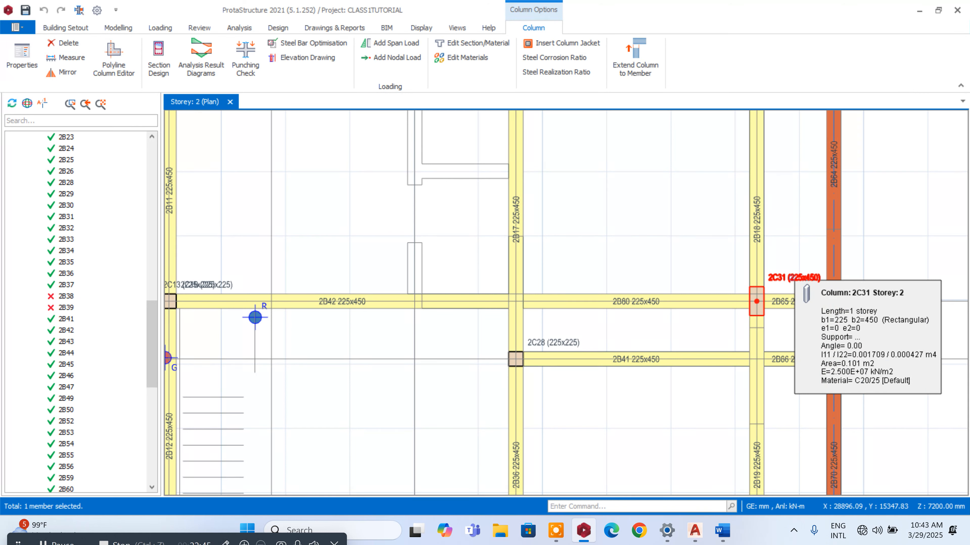
{"action": "right_click", "coordinate": [792, 291]}
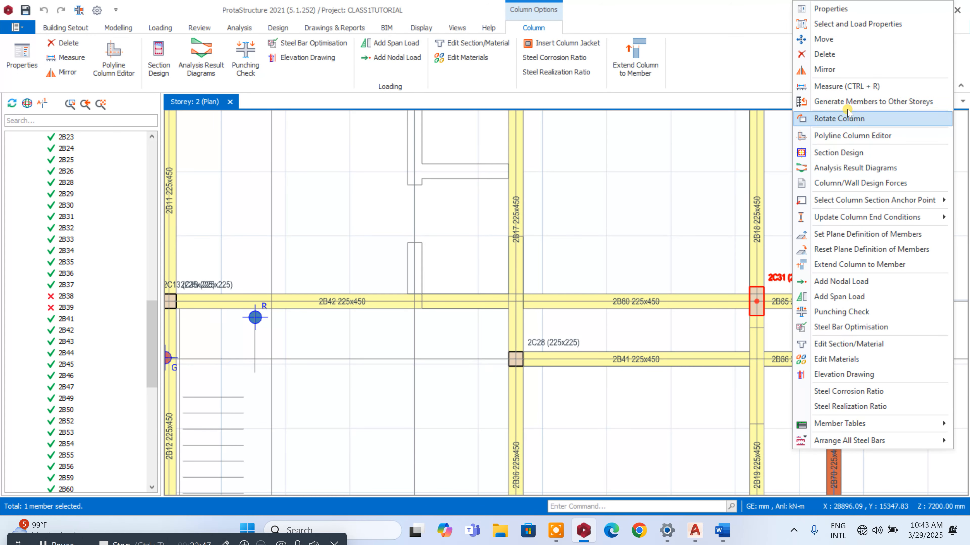
{"action": "left_click", "coordinate": [846, 101]}
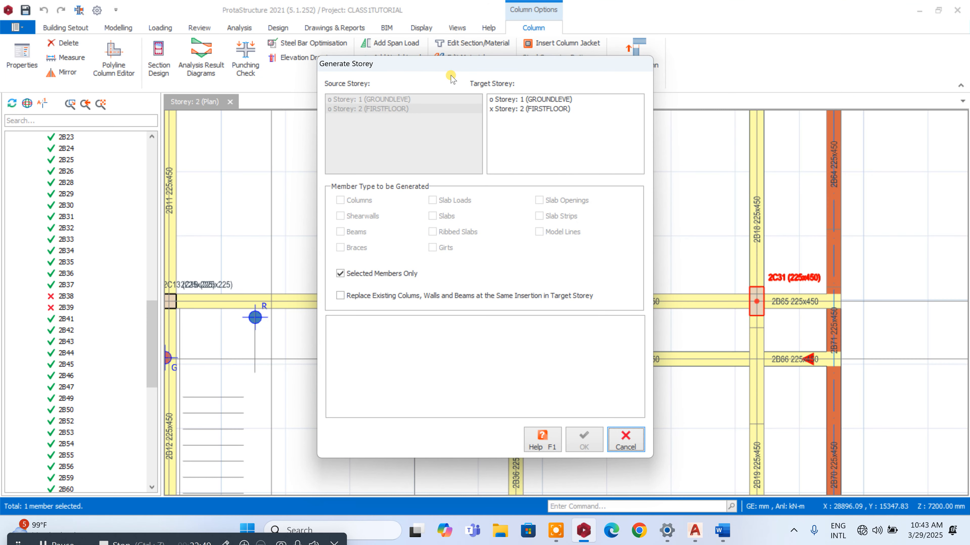
{"action": "left_click", "coordinate": [517, 100]}
{"action": "left_click", "coordinate": [575, 446]}
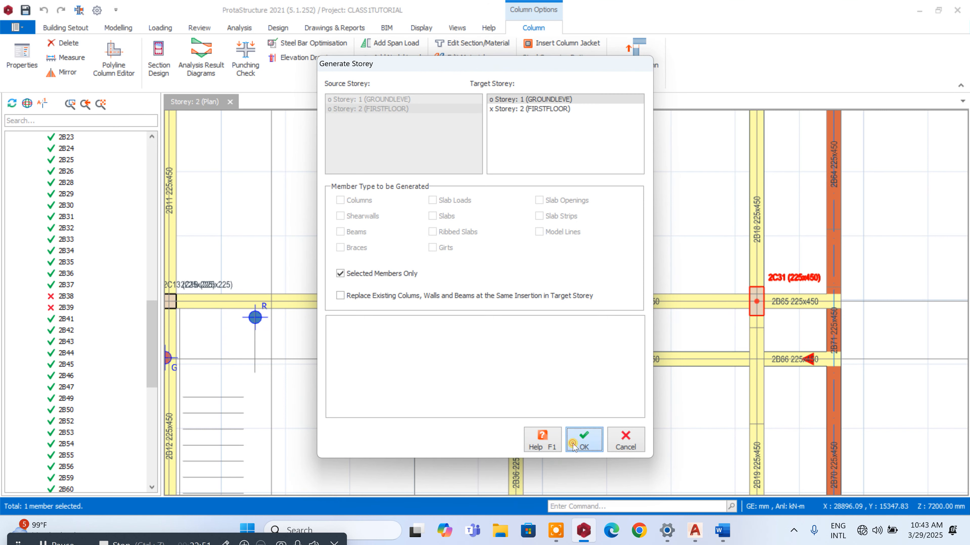
{"action": "left_click", "coordinate": [518, 319]}
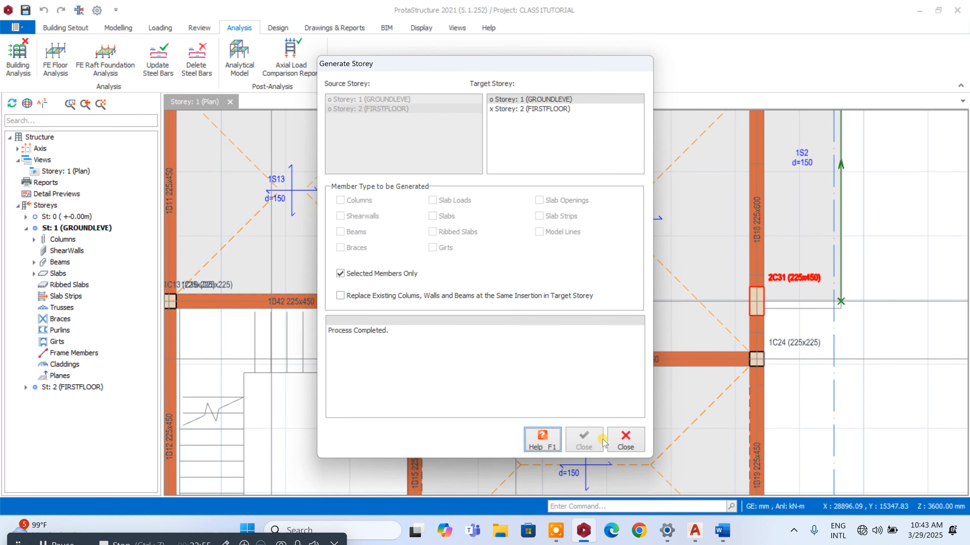
{"action": "left_click", "coordinate": [624, 438]}
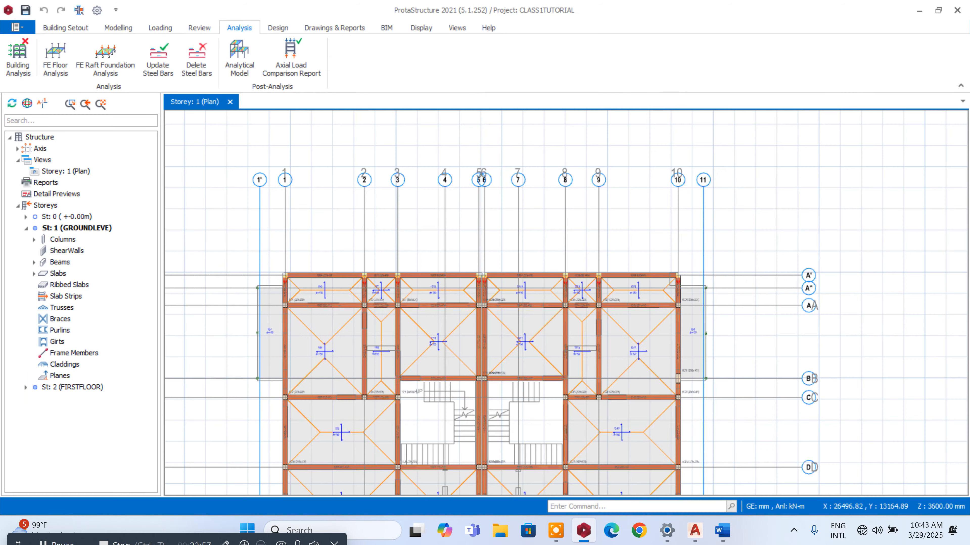
- Hide the beams on the GROUNDLEVE plan and check the columns around axis 10 between B and C
{"action": "left_click", "coordinate": [421, 28]}
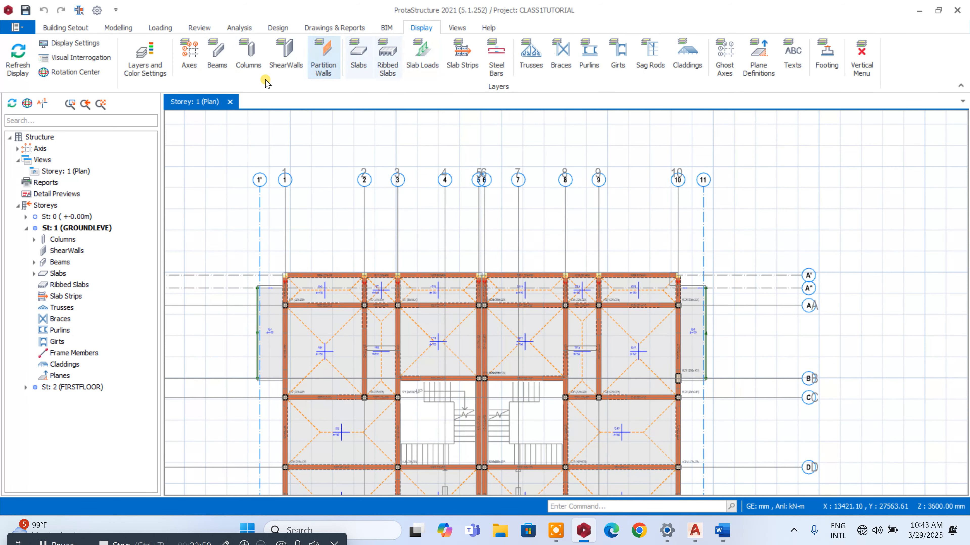
{"action": "left_click", "coordinate": [212, 66]}
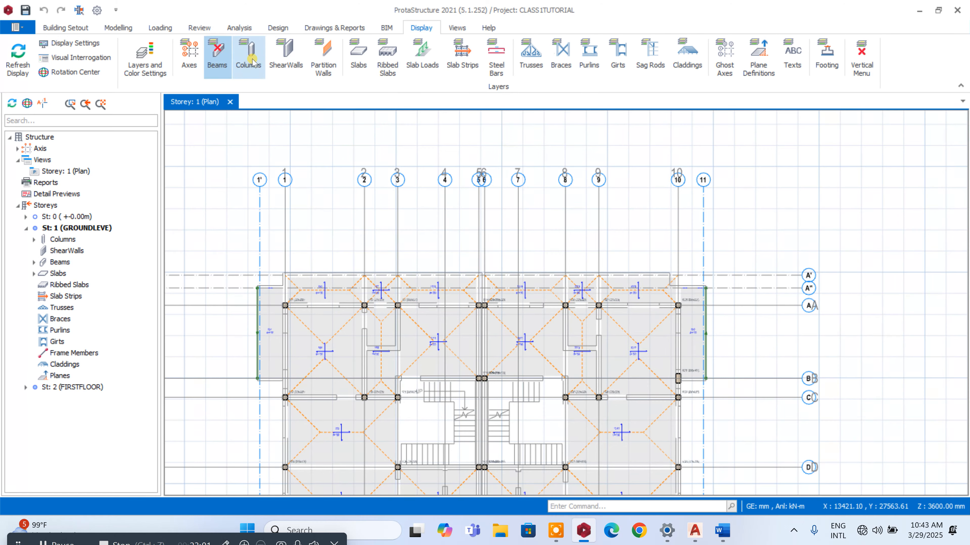
{"action": "scroll", "coordinate": [682, 395], "scroll_direction": "up", "scroll_amount": 8}
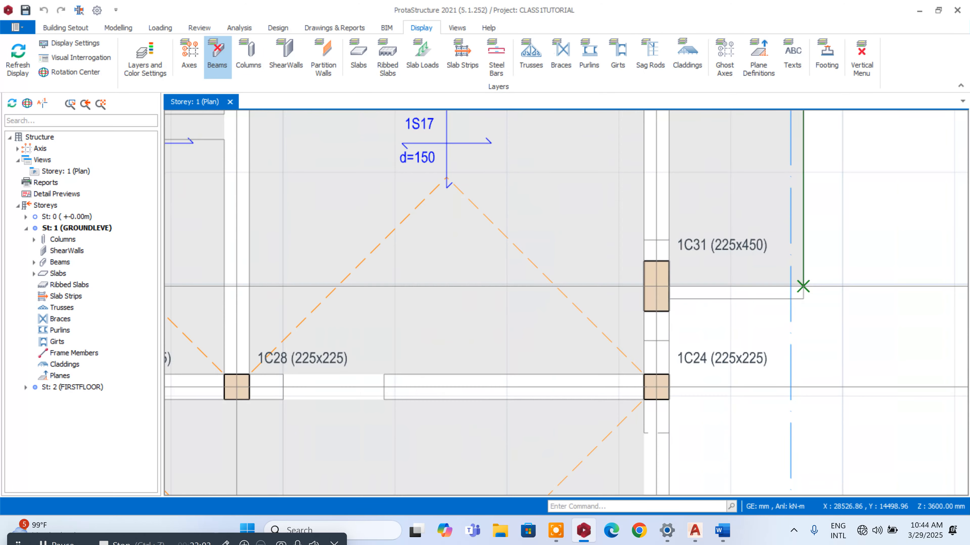
{"action": "scroll", "coordinate": [666, 303], "scroll_direction": "down", "scroll_amount": 8}
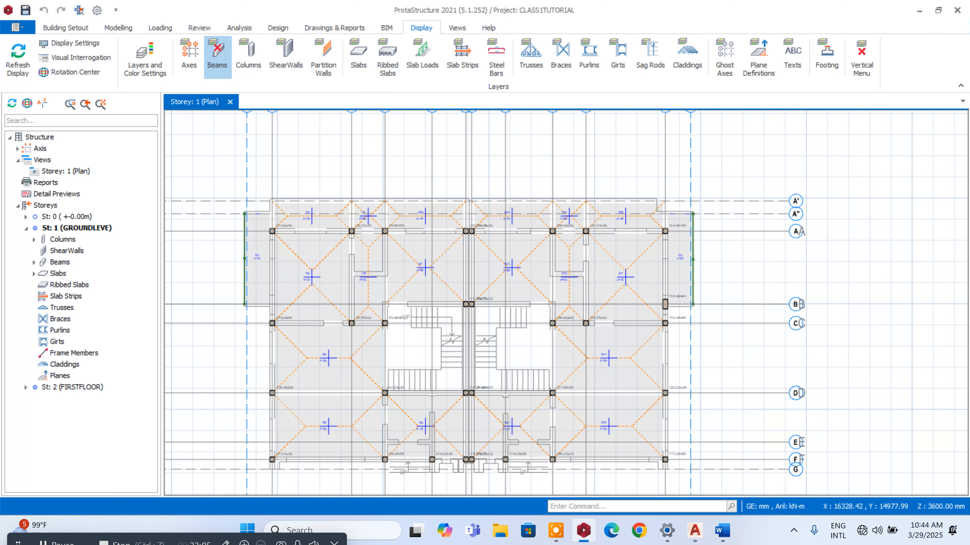
{"action": "scroll", "coordinate": [298, 308], "scroll_direction": "up", "scroll_amount": 3}
{"action": "scroll", "coordinate": [298, 307], "scroll_direction": "down", "scroll_amount": 3}
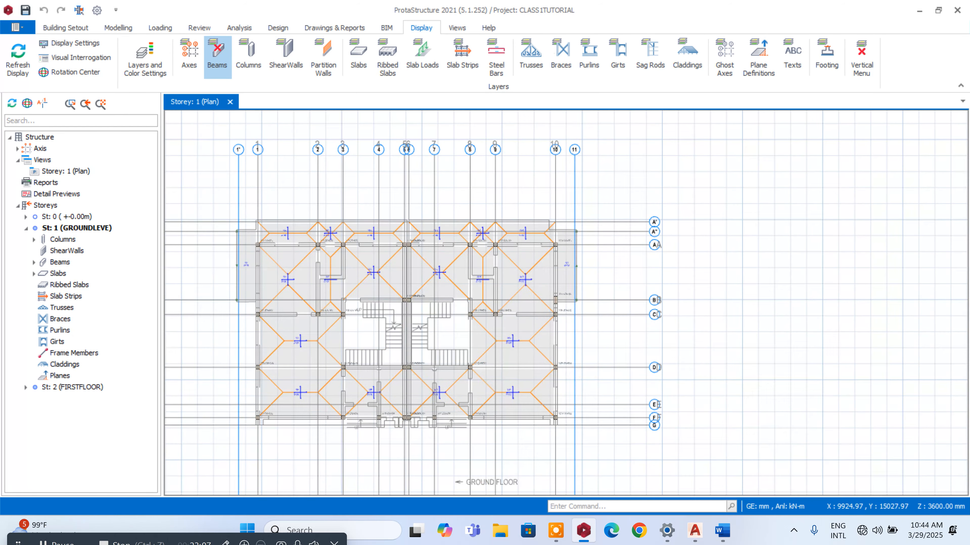
- Delete the 225x450 column 1C31 at axes 10 and B from the GROUNDLEVE storey
{"action": "scroll", "coordinate": [526, 303], "scroll_direction": "up", "scroll_amount": 3}
{"action": "scroll", "coordinate": [552, 303], "scroll_direction": "up", "scroll_amount": 3}
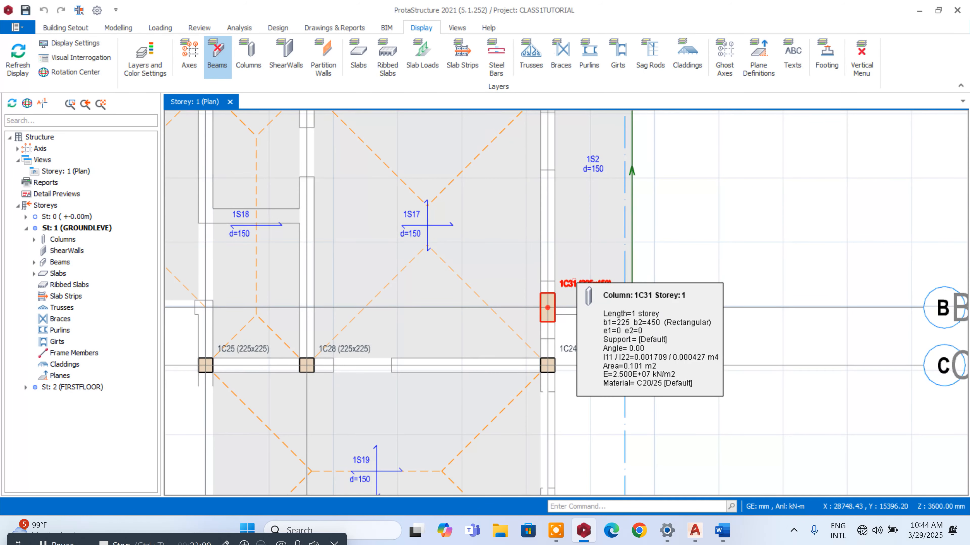
{"action": "left_click", "coordinate": [552, 303]}
{"action": "scroll", "coordinate": [553, 304], "scroll_direction": "down", "scroll_amount": 3}
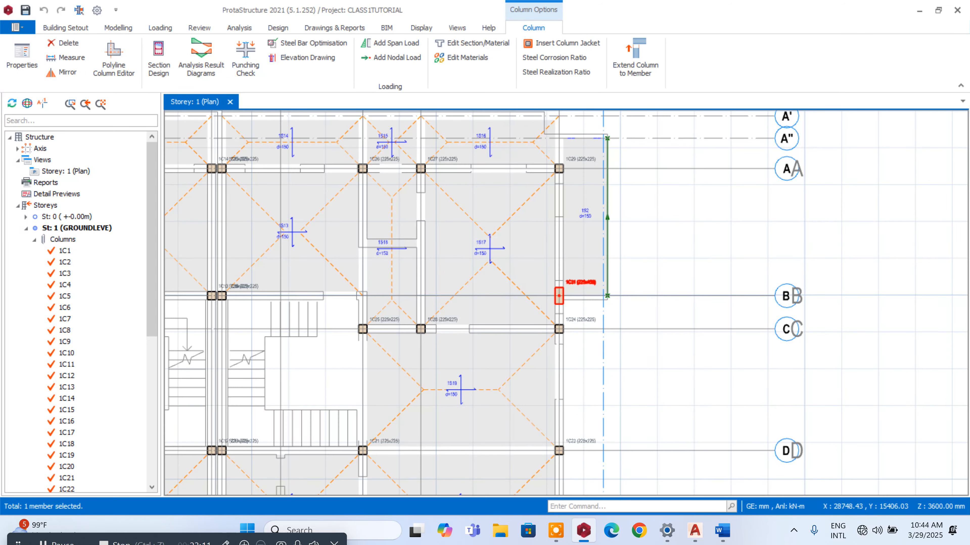
{"action": "key", "text": "Delete"}
{"action": "scroll", "coordinate": [460, 254], "scroll_direction": "down", "scroll_amount": 5}
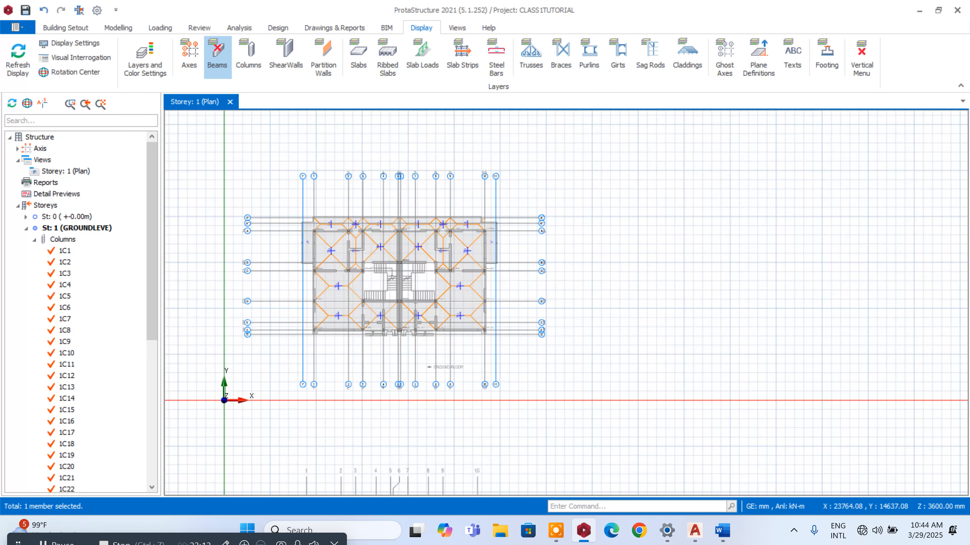
- Redisplay the beams on the GROUNDLEVE plan and switch to the FIRSTFLOOR plan
{"action": "scroll", "coordinate": [394, 302], "scroll_direction": "up", "scroll_amount": 3}
{"action": "left_click", "coordinate": [212, 73]}
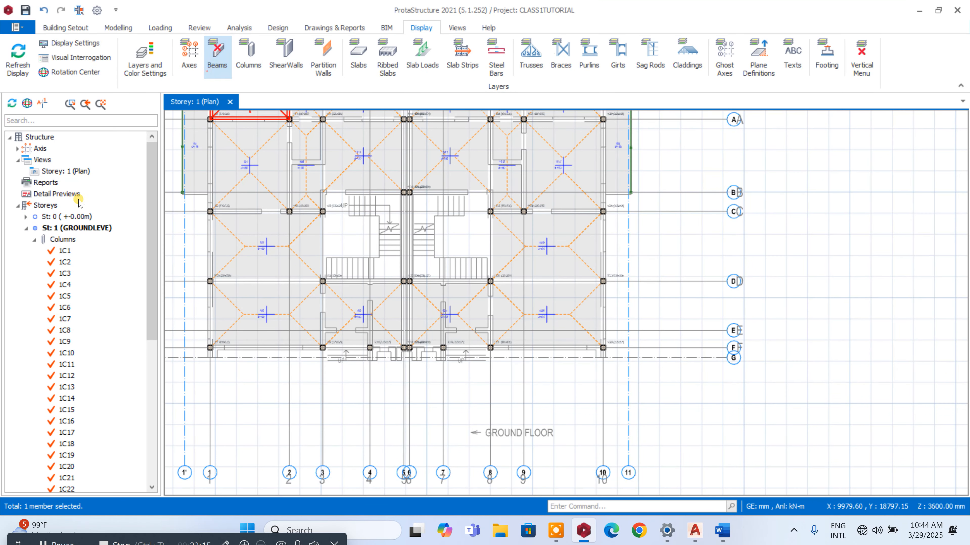
{"action": "left_click_drag", "start_coordinate": [148, 207], "coordinate": [152, 389]}
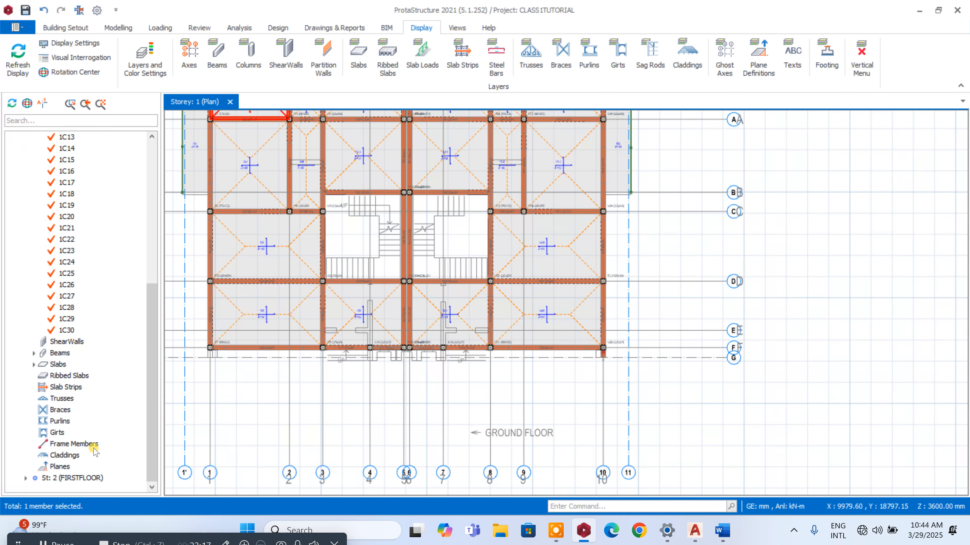
{"action": "double_click", "coordinate": [73, 478]}
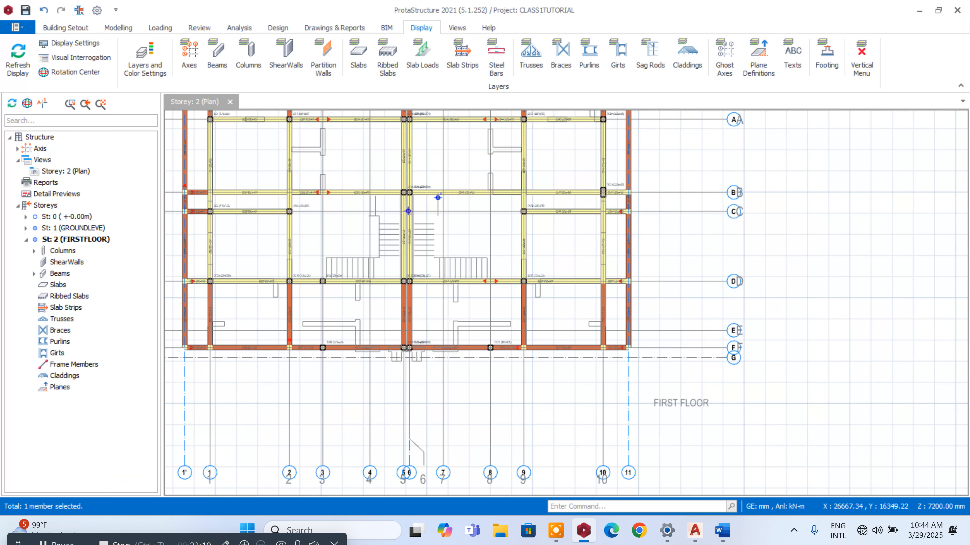
- Delete the 225x450 column 2C31 at axes 10 and B on FIRSTFLOOR, accepting the invalidation of the FE beam load analysis
{"action": "left_click", "coordinate": [643, 209]}
{"action": "scroll", "coordinate": [642, 209], "scroll_direction": "down", "scroll_amount": 3}
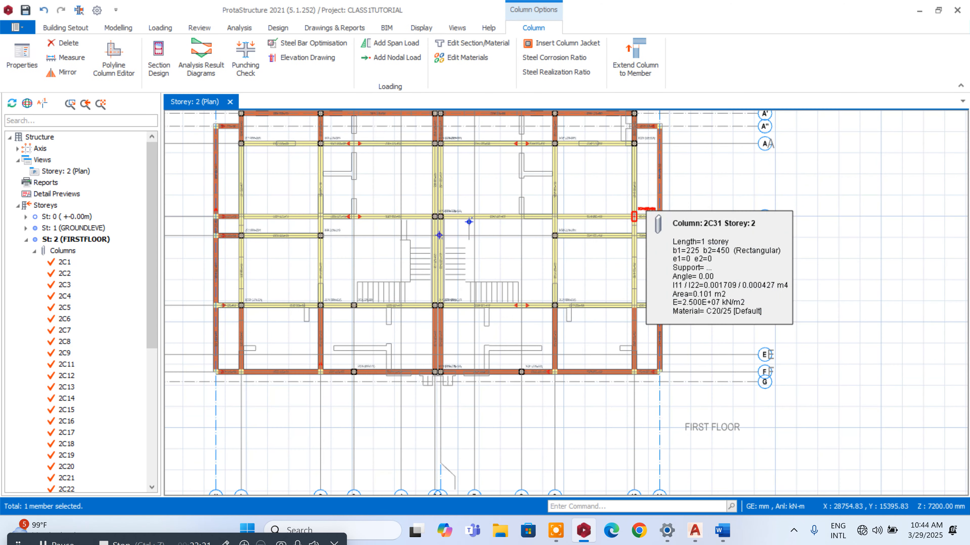
{"action": "scroll", "coordinate": [642, 210], "scroll_direction": "up", "scroll_amount": 5}
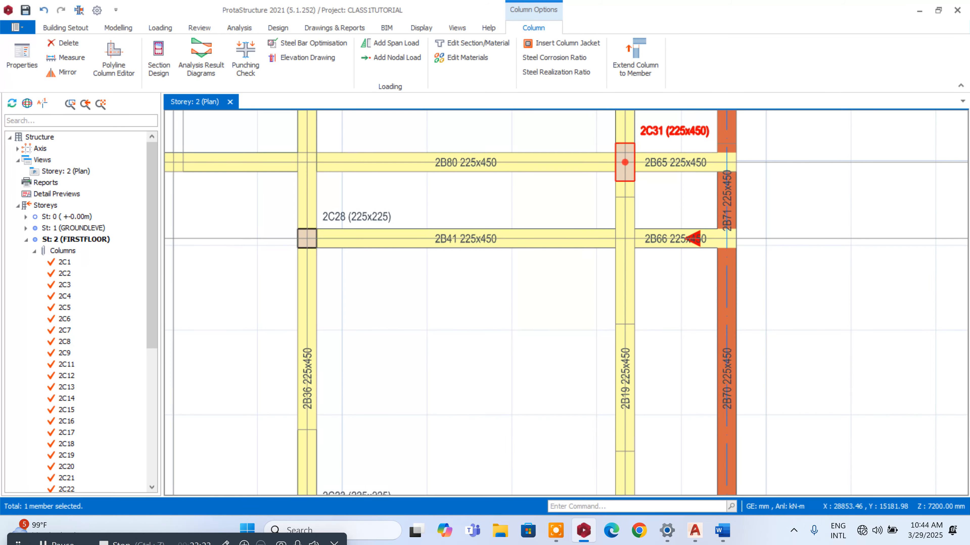
{"action": "scroll", "coordinate": [720, 220], "scroll_direction": "down", "scroll_amount": 5}
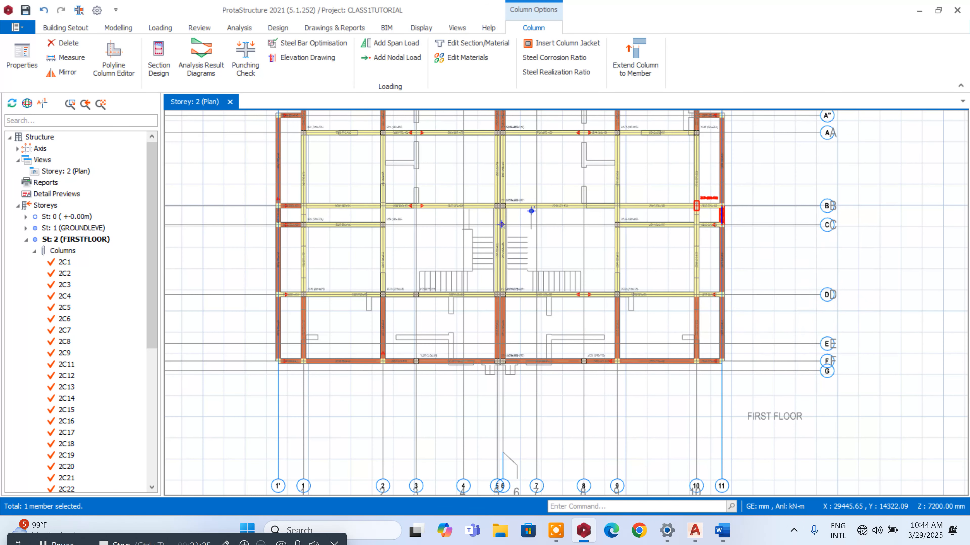
{"action": "key", "text": "Delete"}
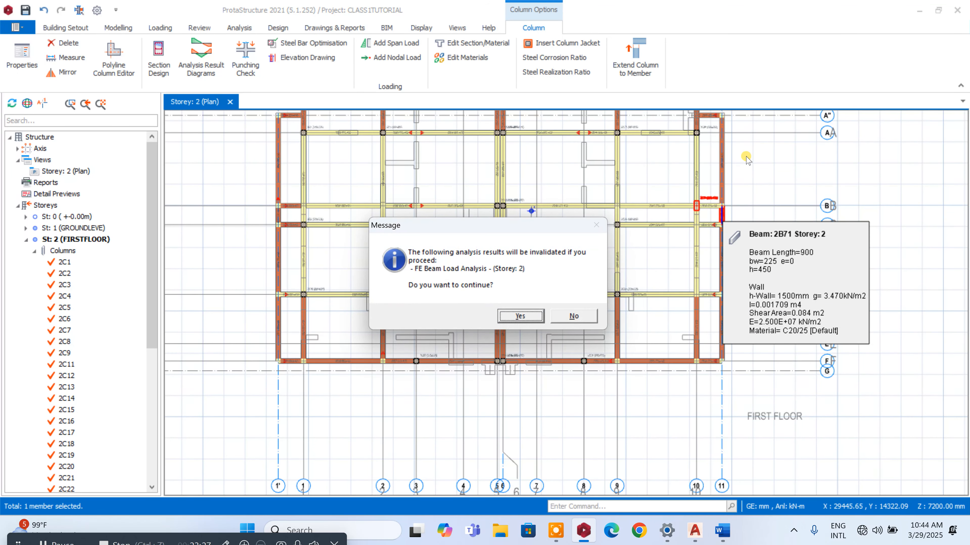
{"action": "left_click", "coordinate": [504, 317]}
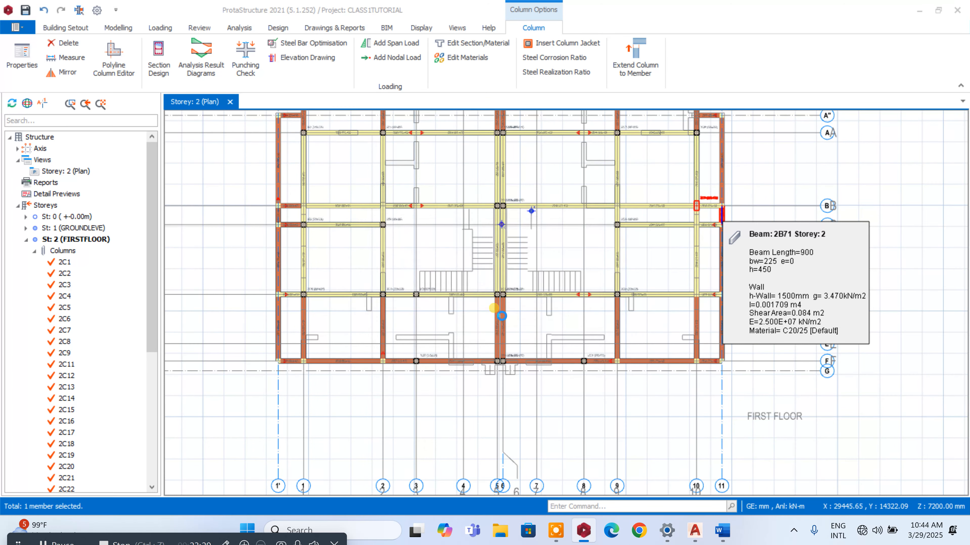
- Using the properties of column 2C2, insert a 225x225 column at axes 10 and C on FIRSTFLOOR
{"action": "scroll", "coordinate": [313, 217], "scroll_direction": "up", "scroll_amount": 3}
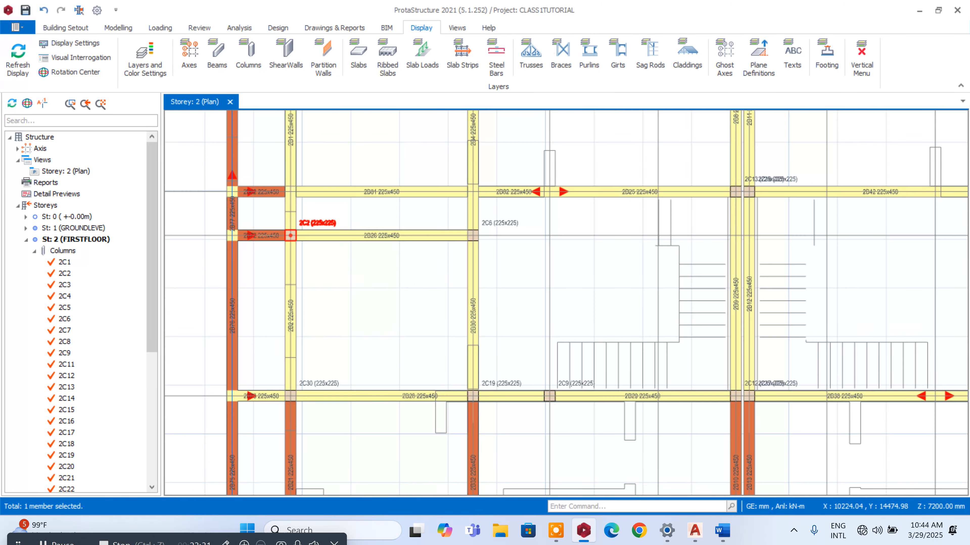
{"action": "right_click", "coordinate": [313, 216]}
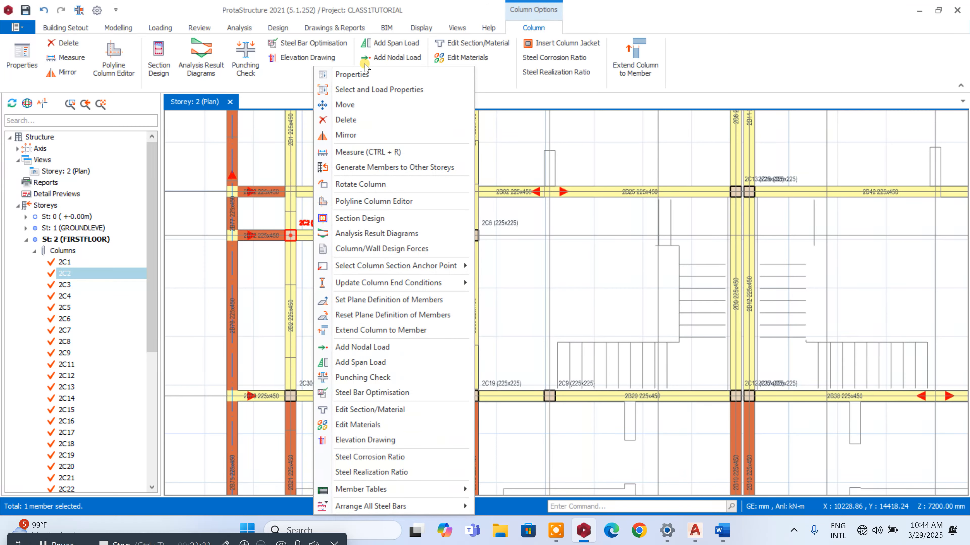
{"action": "left_click", "coordinate": [366, 75]}
{"action": "scroll", "coordinate": [373, 178], "scroll_direction": "down", "scroll_amount": 3}
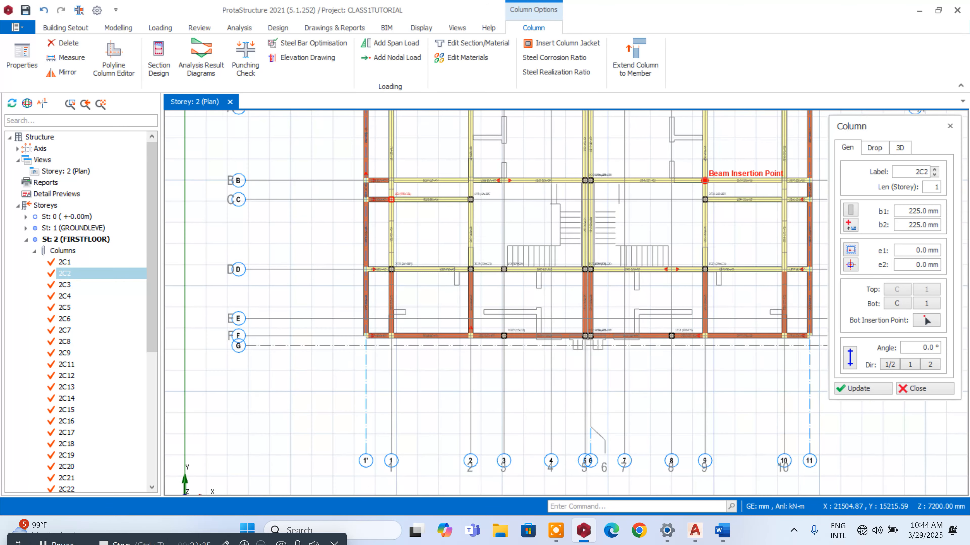
{"action": "scroll", "coordinate": [705, 180], "scroll_direction": "up", "scroll_amount": 5}
{"action": "left_click", "coordinate": [742, 243]}
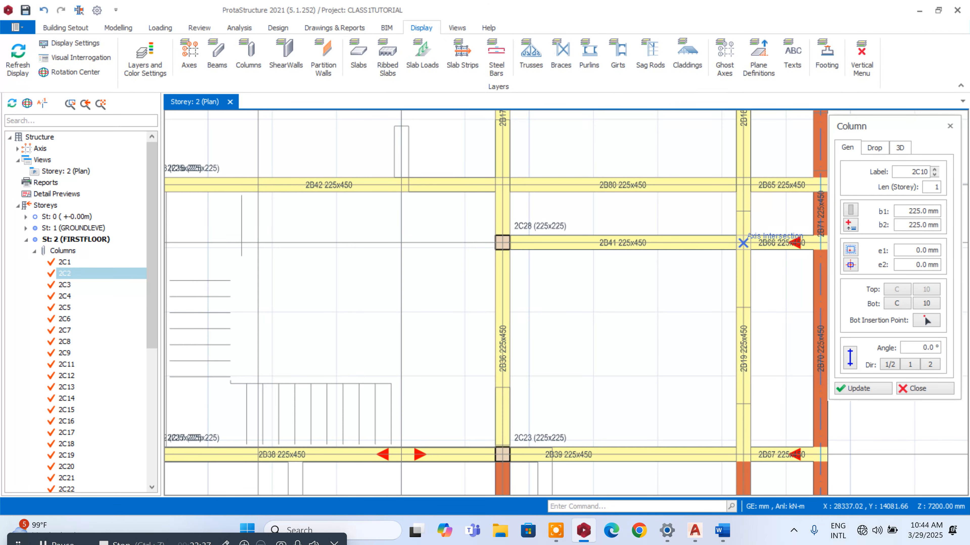
{"action": "scroll", "coordinate": [744, 247], "scroll_direction": "down", "scroll_amount": 5}
{"action": "scroll", "coordinate": [748, 252], "scroll_direction": "up", "scroll_amount": 5}
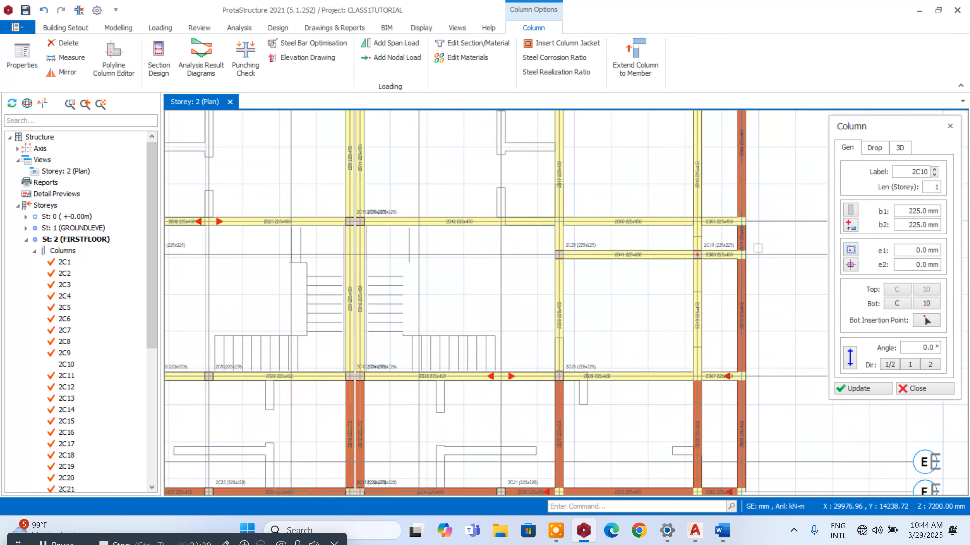
{"action": "scroll", "coordinate": [743, 250], "scroll_direction": "down", "scroll_amount": 5}
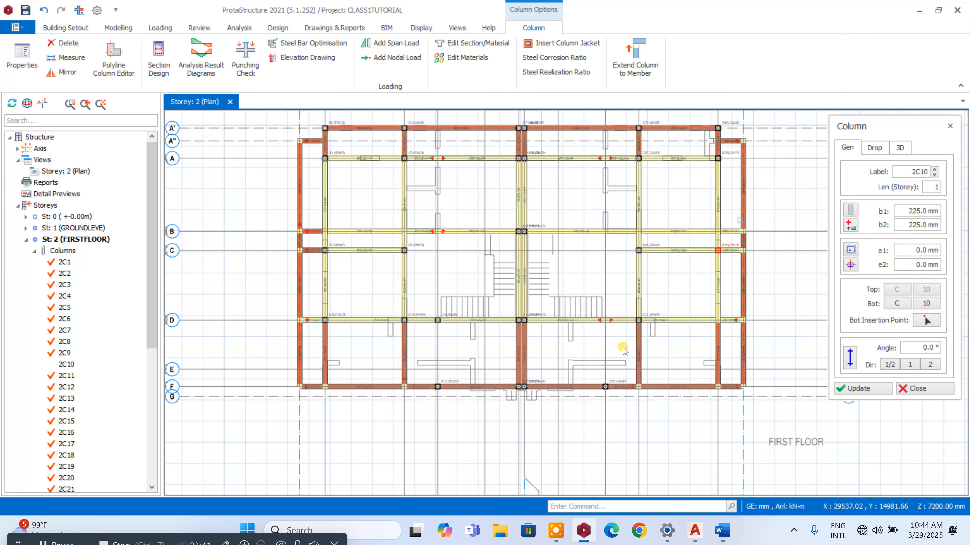
{"action": "key", "text": "Escape"}
- Delete beams 2B39 and 2B38 along axis D on FIRSTFLOOR
{"action": "scroll", "coordinate": [623, 348], "scroll_direction": "up", "scroll_amount": 3}
{"action": "left_click", "coordinate": [596, 288]}
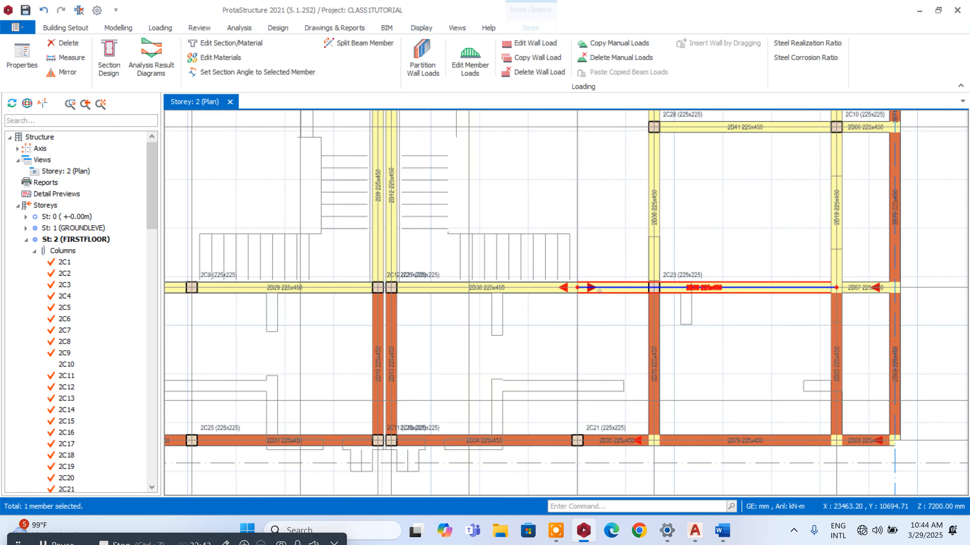
{"action": "right_click", "coordinate": [596, 288]}
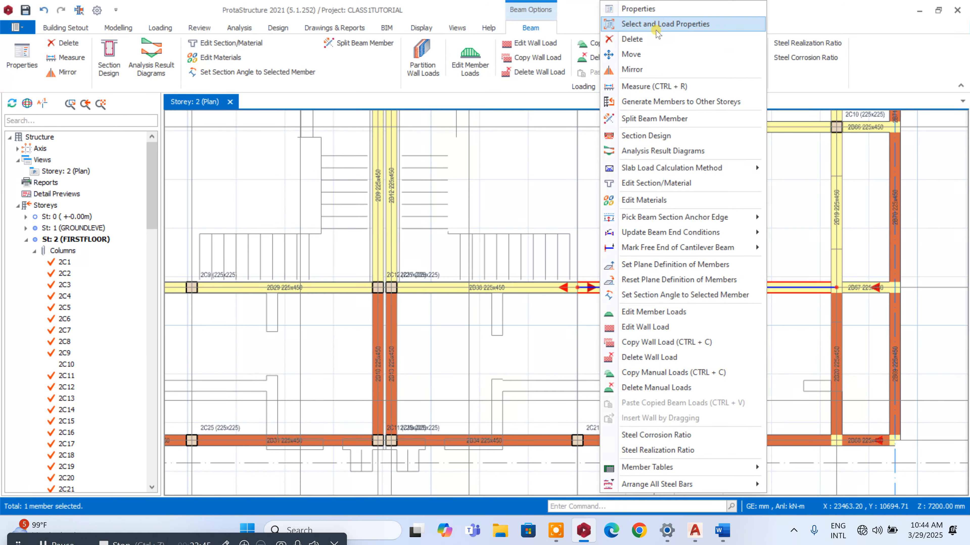
{"action": "left_click", "coordinate": [649, 38]}
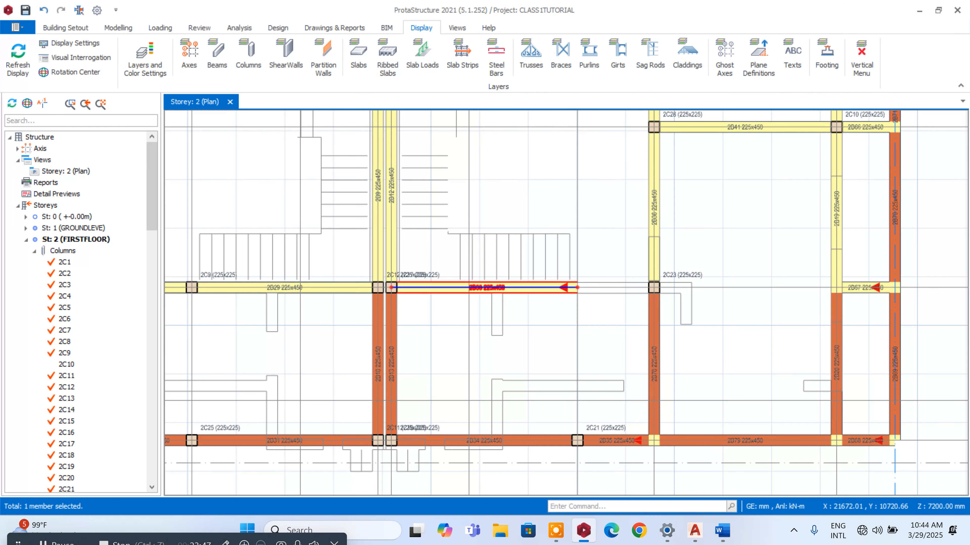
{"action": "right_click", "coordinate": [511, 288]}
{"action": "left_click", "coordinate": [559, 19]}
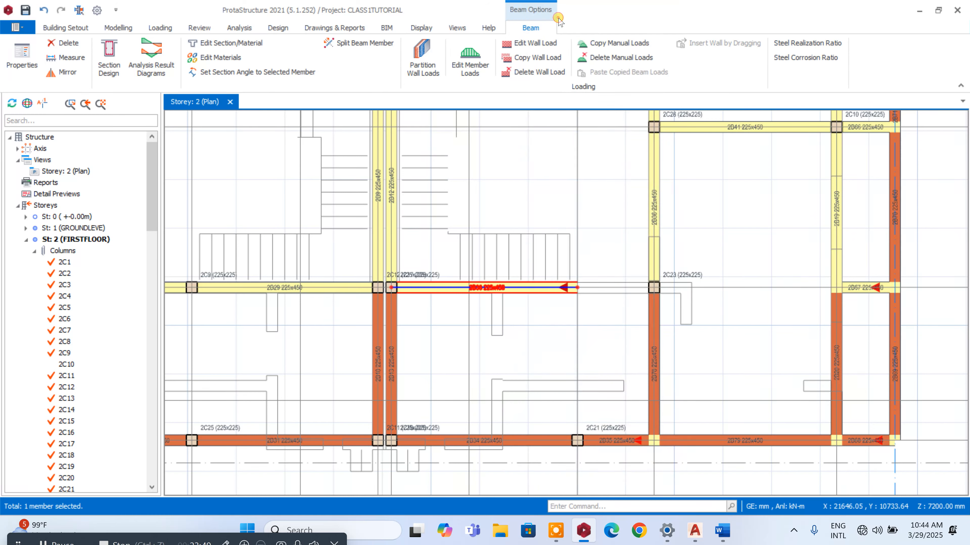
- Using the properties of beam 2B9, insert 225x450 beams along axis D from axis 6 to 9 and from axis 9 to 10
{"action": "left_click", "coordinate": [378, 186]}
{"action": "right_click", "coordinate": [379, 185]}
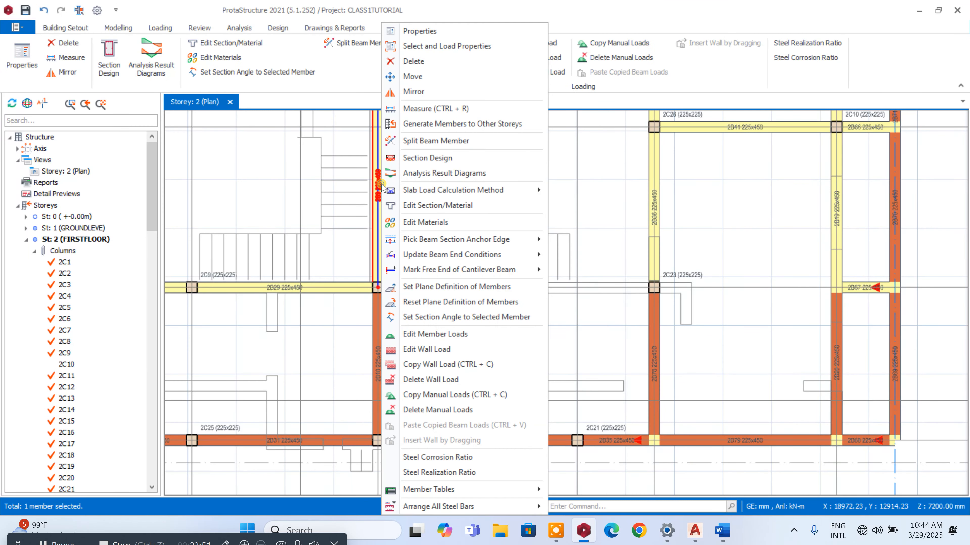
{"action": "left_click", "coordinate": [444, 31]}
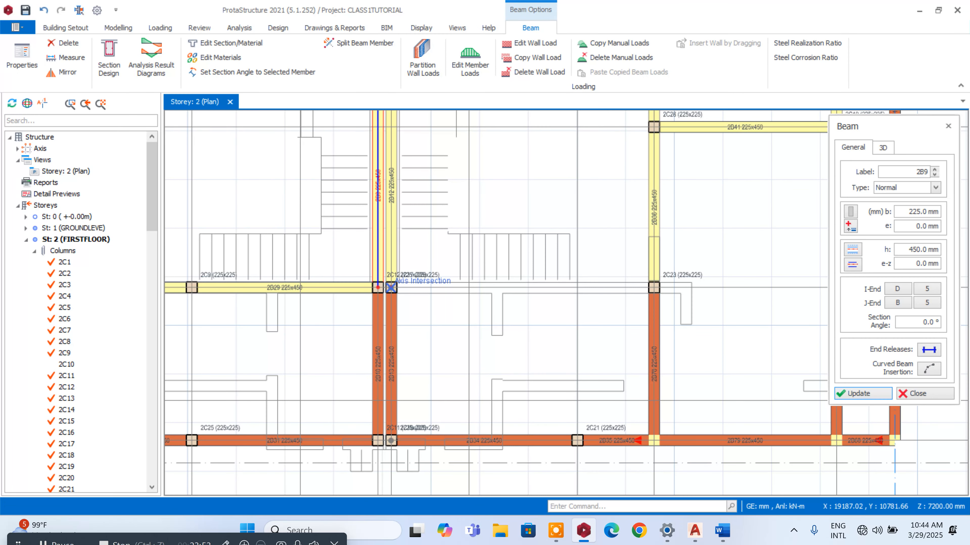
{"action": "scroll", "coordinate": [391, 287], "scroll_direction": "down", "scroll_amount": 2}
{"action": "scroll", "coordinate": [540, 302], "scroll_direction": "up", "scroll_amount": 3}
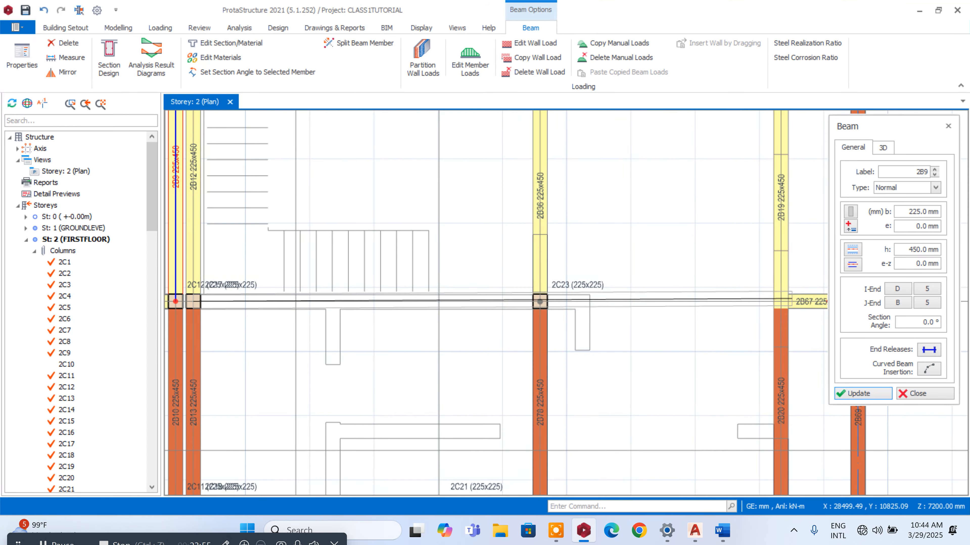
{"action": "left_click", "coordinate": [781, 302]}
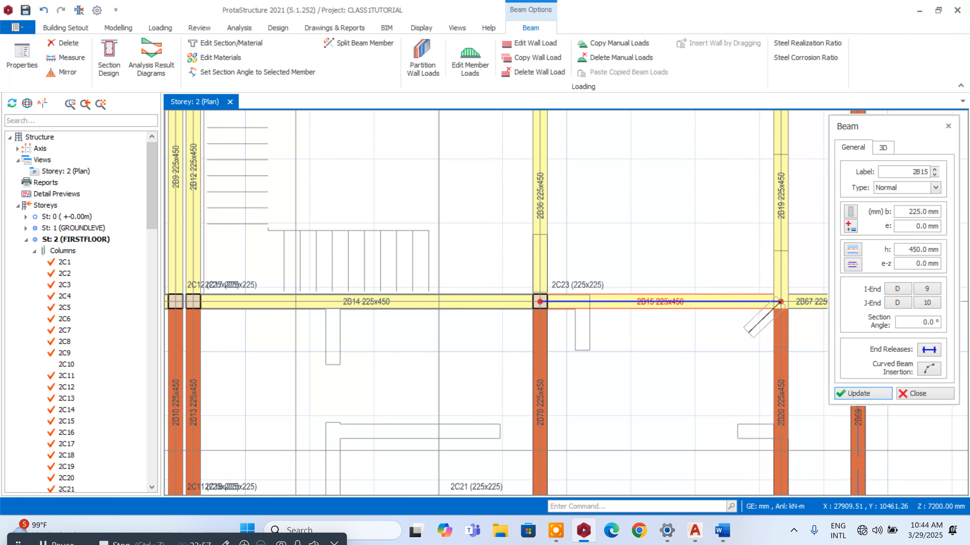
{"action": "scroll", "coordinate": [749, 327], "scroll_direction": "down", "scroll_amount": 6}
{"action": "key", "text": "Escape"}
{"action": "scroll", "coordinate": [755, 239], "scroll_direction": "up", "scroll_amount": 5}
{"action": "key", "text": "Escape"}
- Run the FE beam load decomposition for both FIRSTFLOOR and GROUNDLEVE, with slab plates included in the FE model
{"action": "scroll", "coordinate": [565, 301], "scroll_direction": "down", "scroll_amount": 3}
{"action": "scroll", "coordinate": [626, 306], "scroll_direction": "up", "scroll_amount": 5}
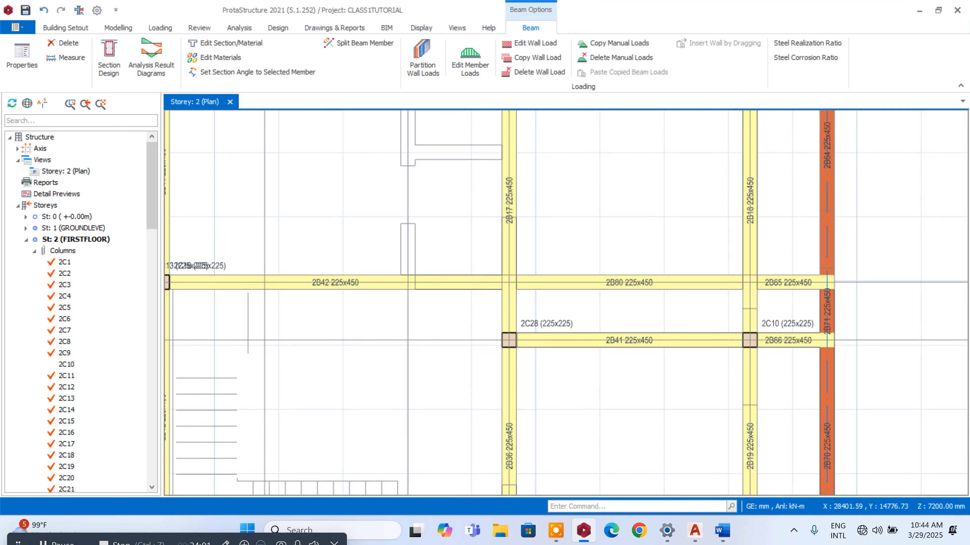
{"action": "scroll", "coordinate": [638, 325], "scroll_direction": "down", "scroll_amount": 5}
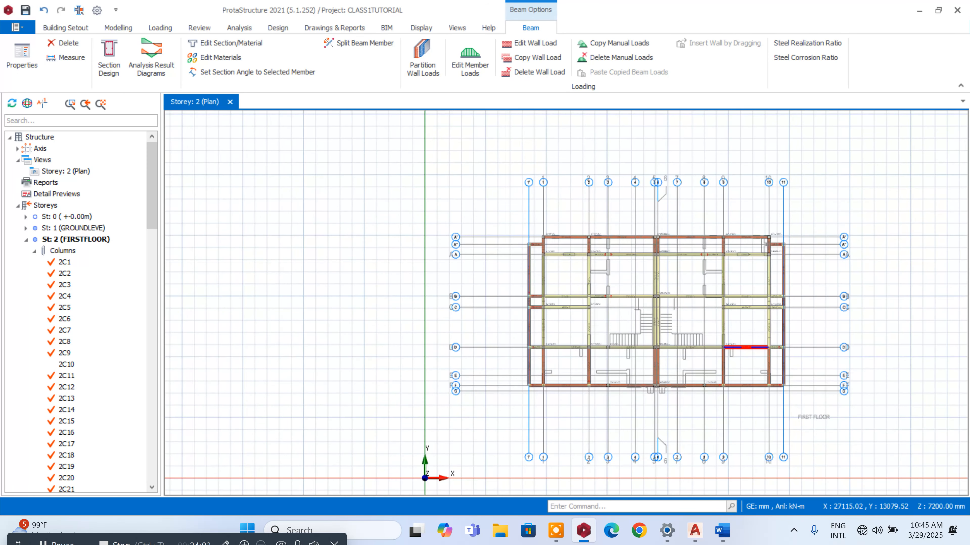
{"action": "scroll", "coordinate": [638, 325], "scroll_direction": "up", "scroll_amount": 2}
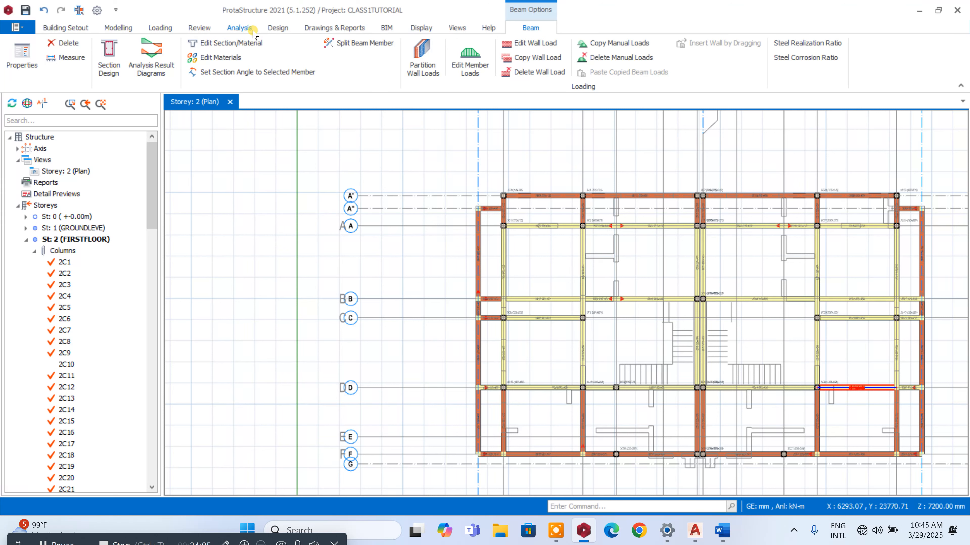
{"action": "left_click", "coordinate": [173, 29]}
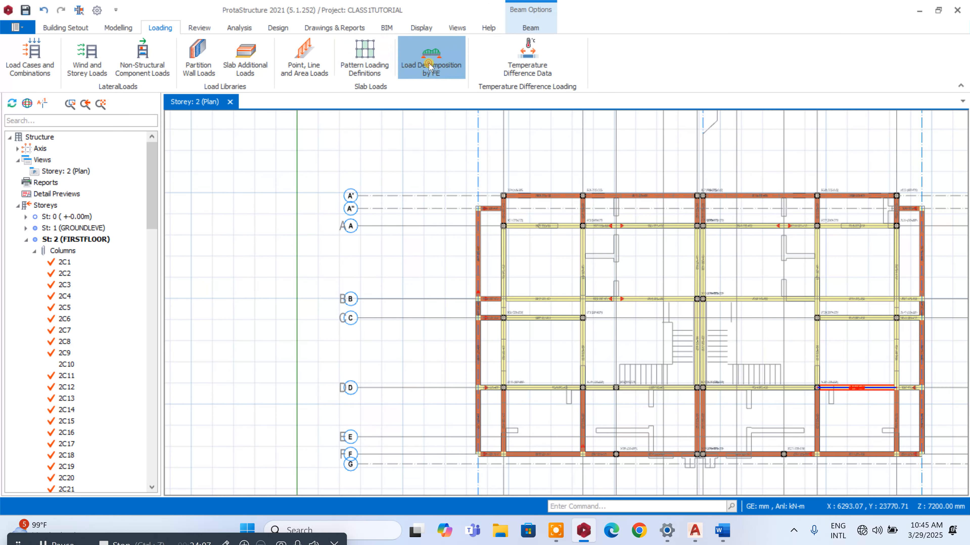
{"action": "left_click", "coordinate": [431, 54]}
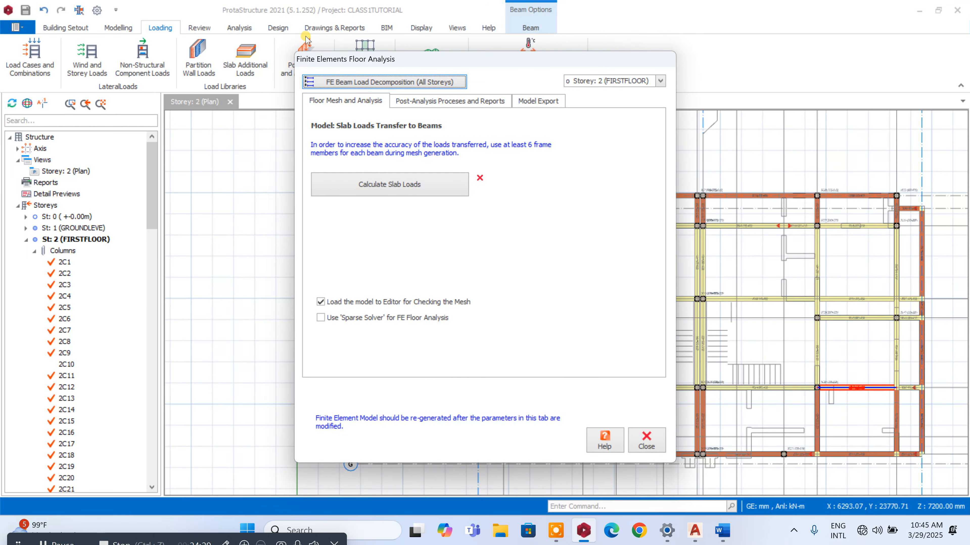
{"action": "left_click", "coordinate": [338, 82]}
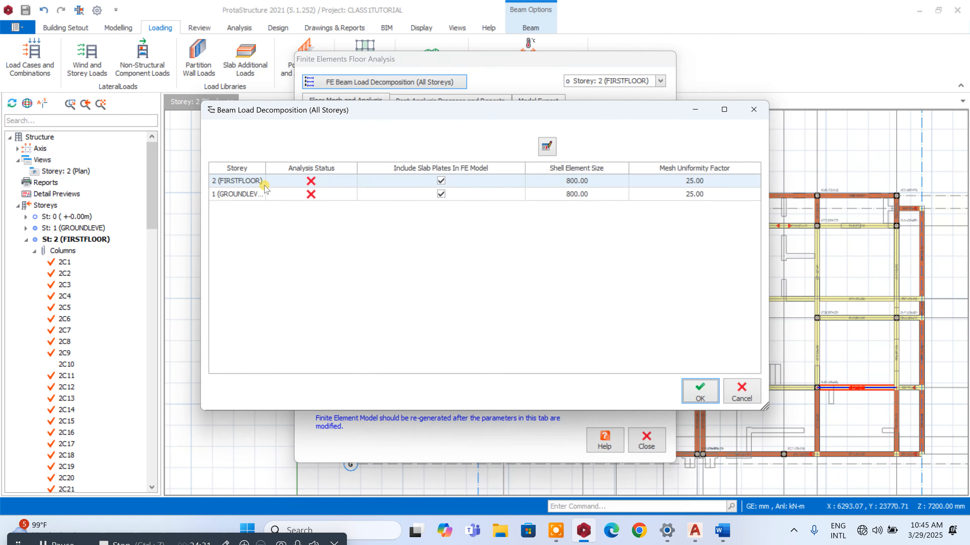
{"action": "left_click_drag", "start_coordinate": [261, 182], "coordinate": [616, 246]}
{"action": "left_click", "coordinate": [700, 391]}
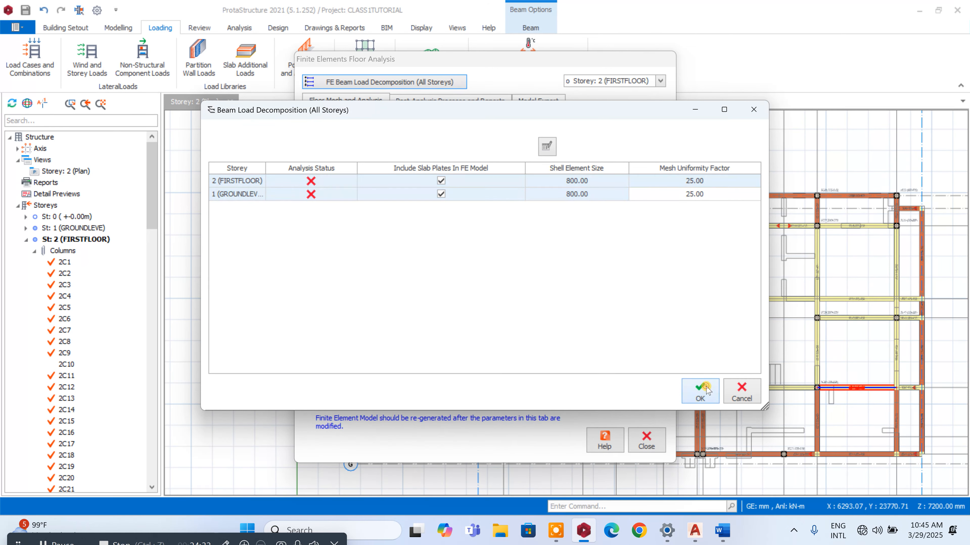
{"action": "left_click", "coordinate": [554, 323]}
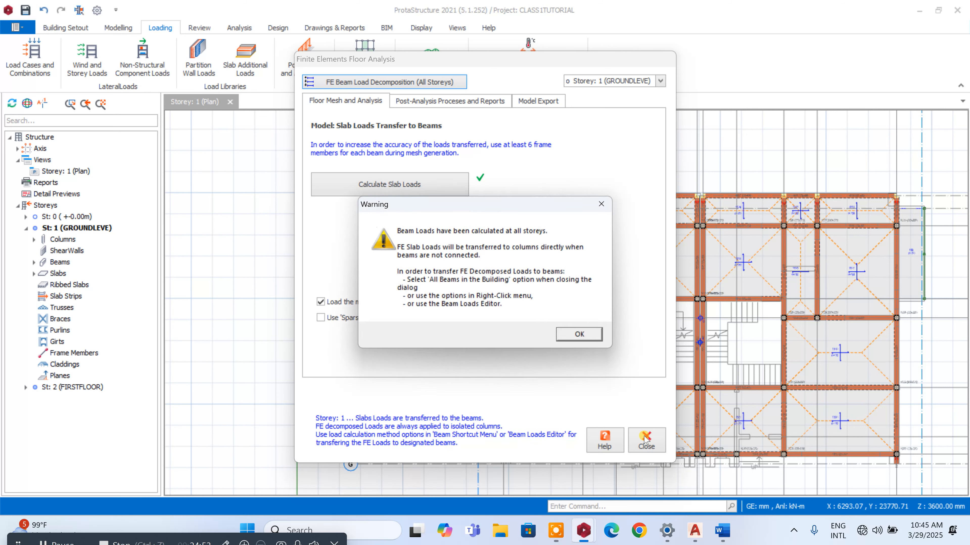
- Close the floor analysis and apply the FE decomposed slab loads to all beams in the model
{"action": "left_click", "coordinate": [591, 334]}
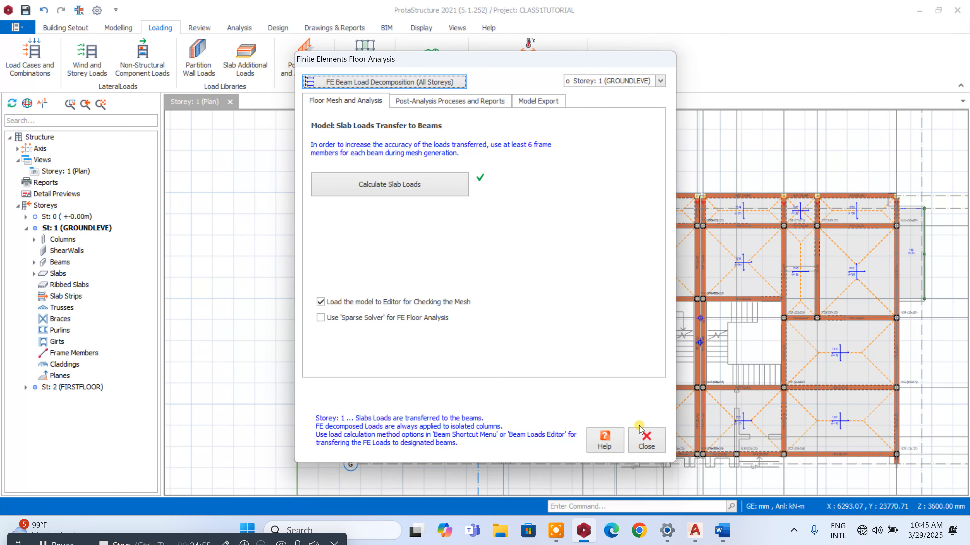
{"action": "left_click", "coordinate": [648, 445]}
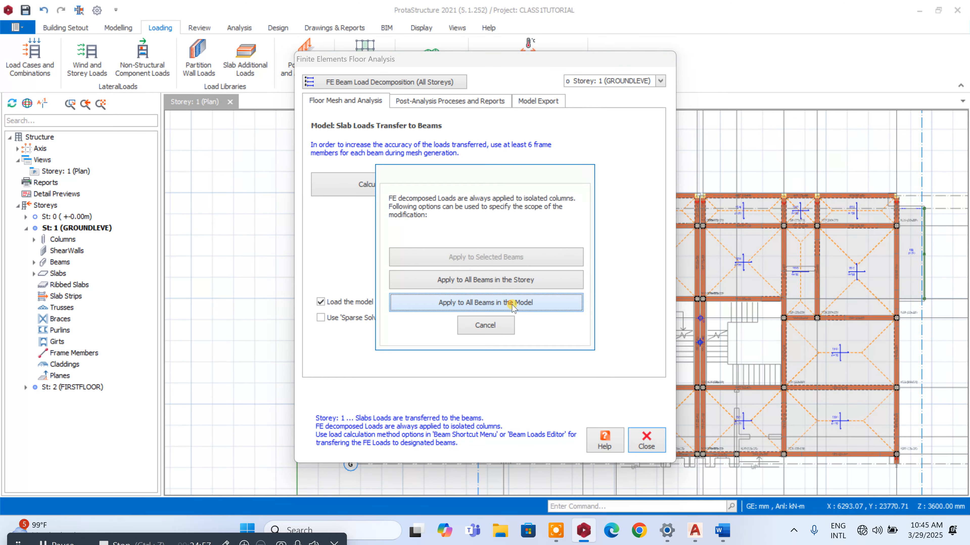
{"action": "left_click", "coordinate": [450, 303]}
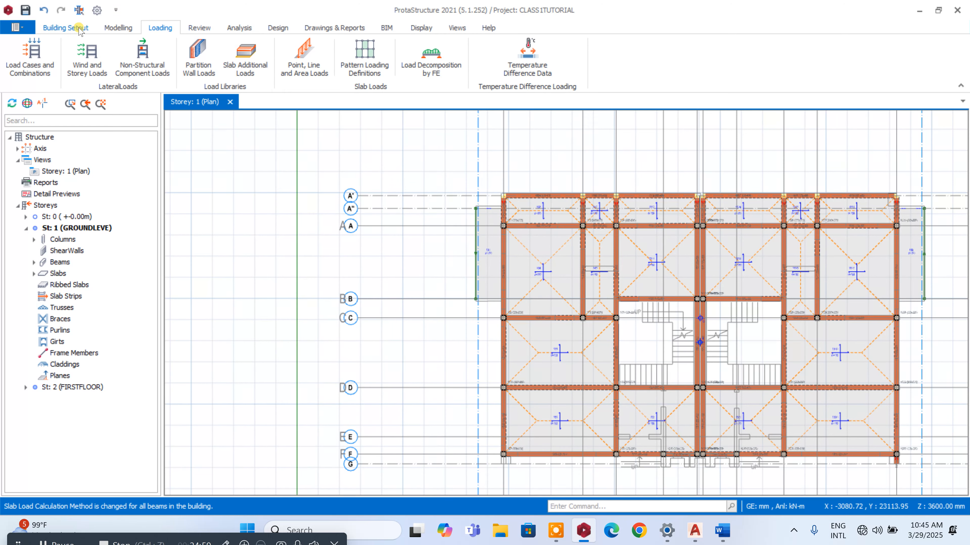
- Run the building analysis with column/wall and beam reinforcement design, re-selecting bars for both, and dismiss the analysis reports
{"action": "left_click", "coordinate": [233, 28]}
{"action": "left_click", "coordinate": [17, 57]}
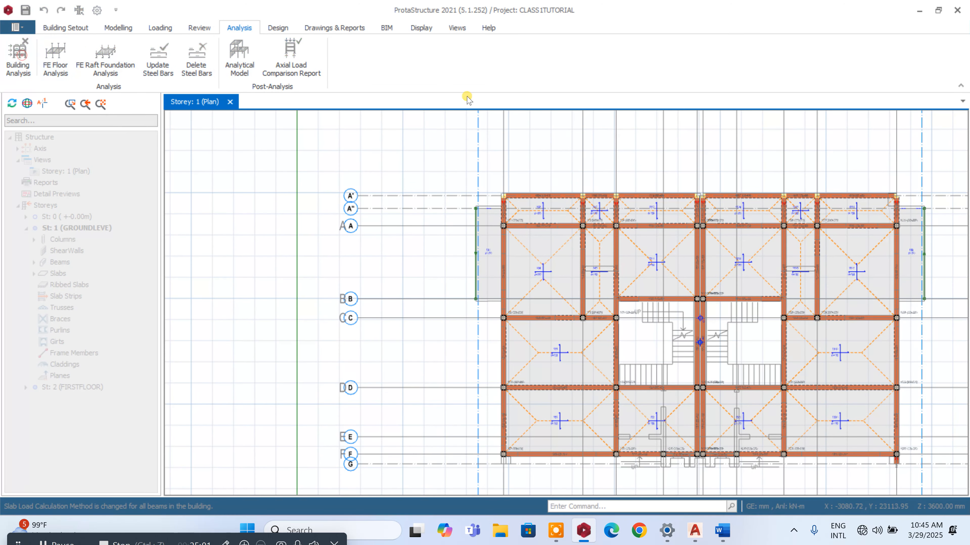
{"action": "left_click", "coordinate": [449, 71]}
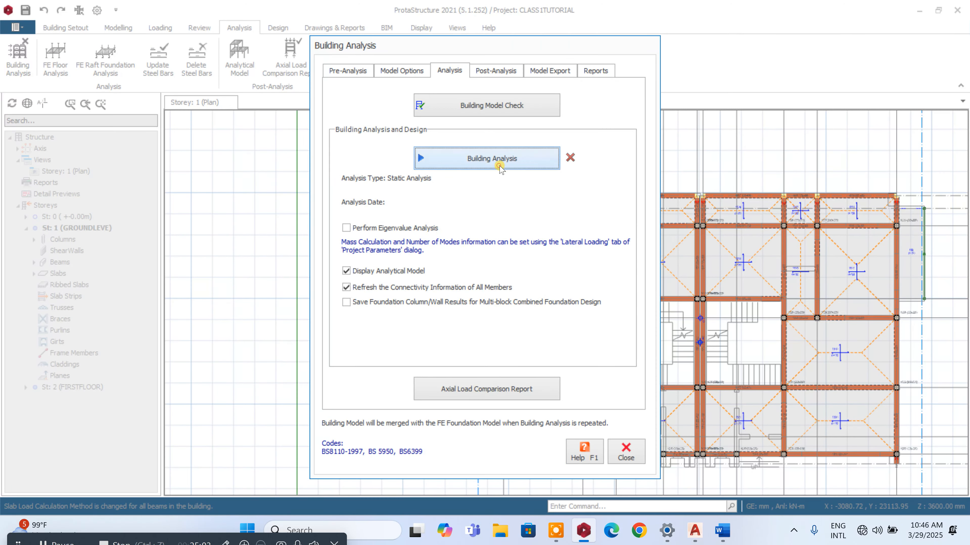
{"action": "left_click", "coordinate": [493, 158]}
{"action": "left_click", "coordinate": [397, 214]}
{"action": "left_click", "coordinate": [391, 231]}
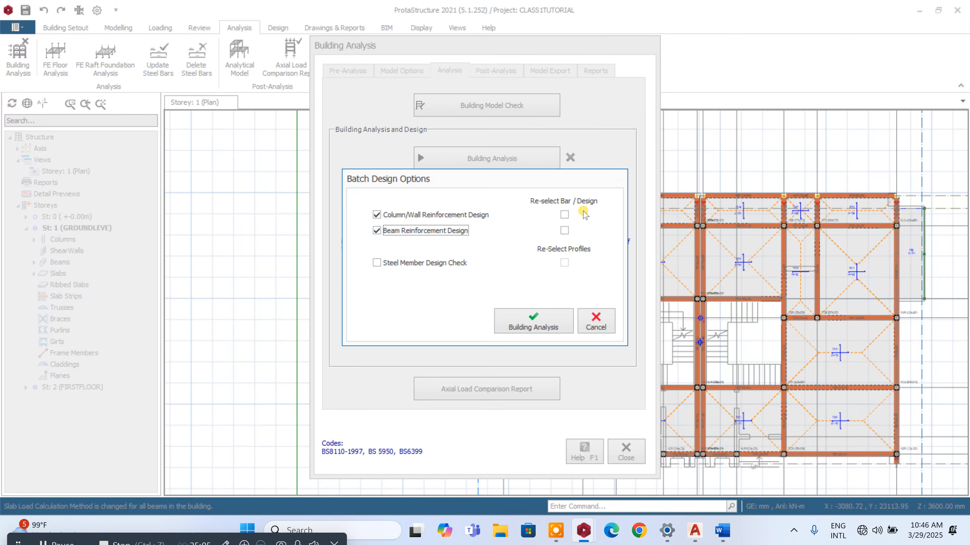
{"action": "left_click", "coordinate": [566, 214]}
{"action": "left_click", "coordinate": [564, 230]}
{"action": "left_click", "coordinate": [540, 319]}
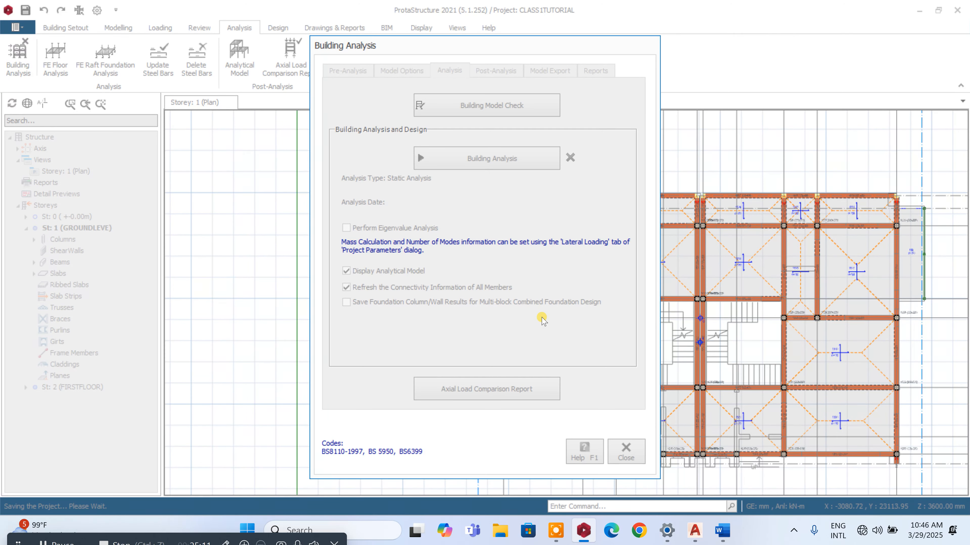
{"action": "key", "text": "ctrl+shift+a"}
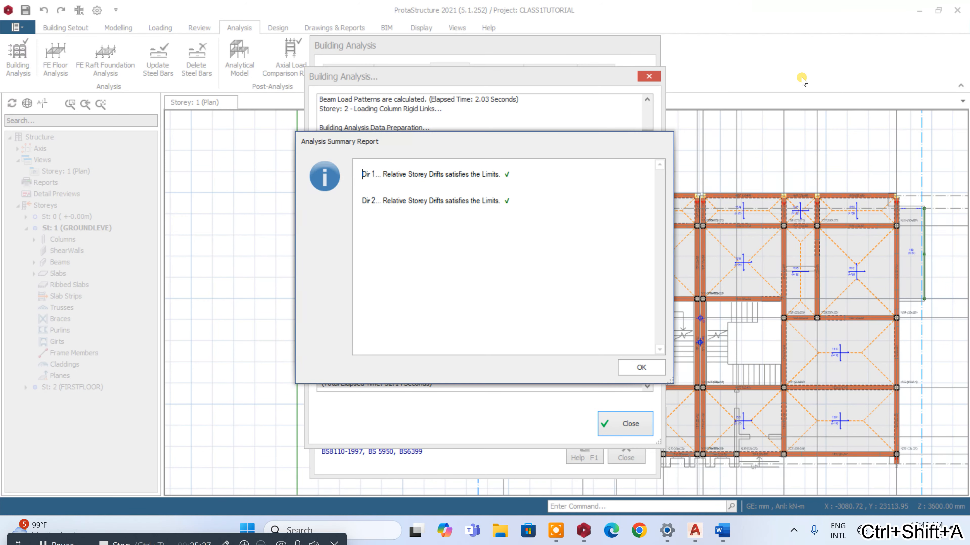
{"action": "left_click", "coordinate": [635, 365]}
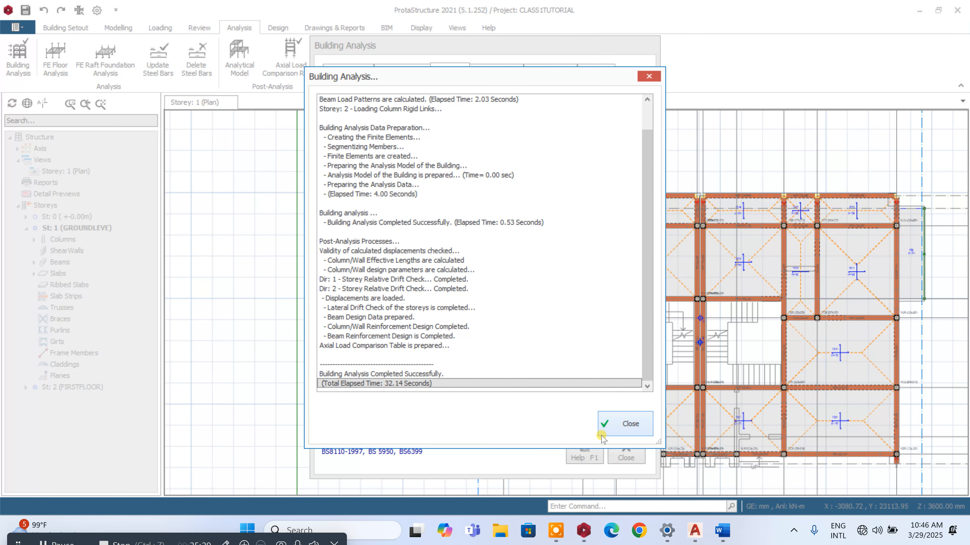
{"action": "left_click", "coordinate": [623, 424]}
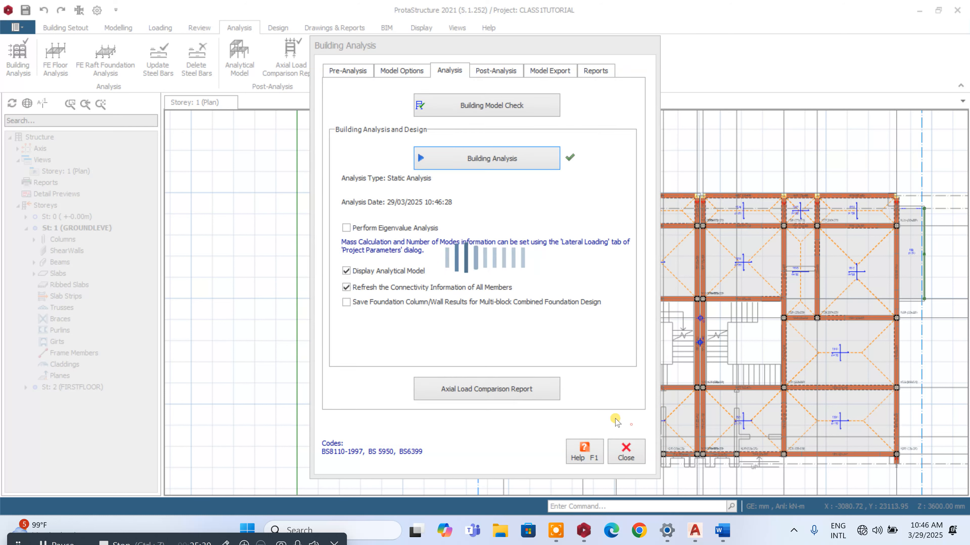
- Review the column reinforcement design table for both storeys, examining design status, utilization ratios and steel bars
{"action": "left_click", "coordinate": [492, 79]}
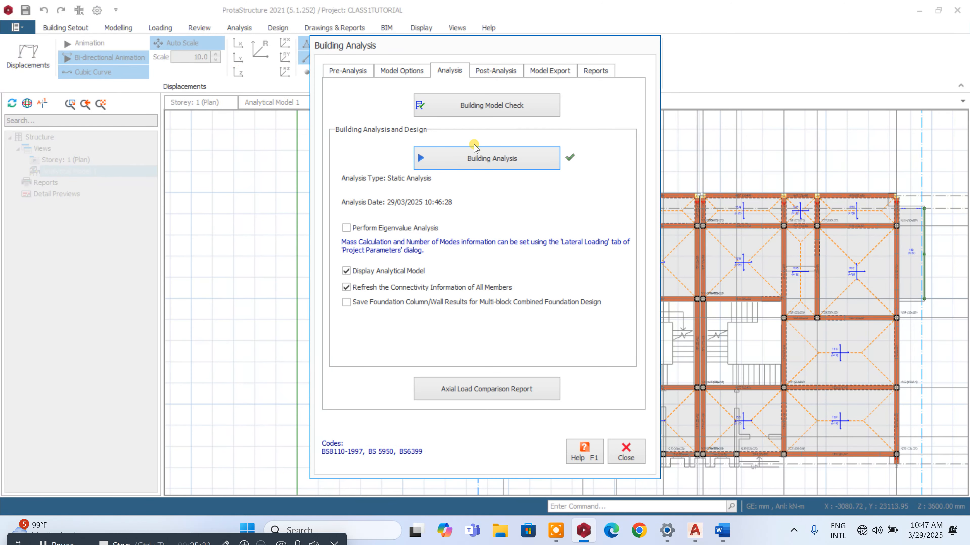
{"action": "left_click", "coordinate": [486, 252]}
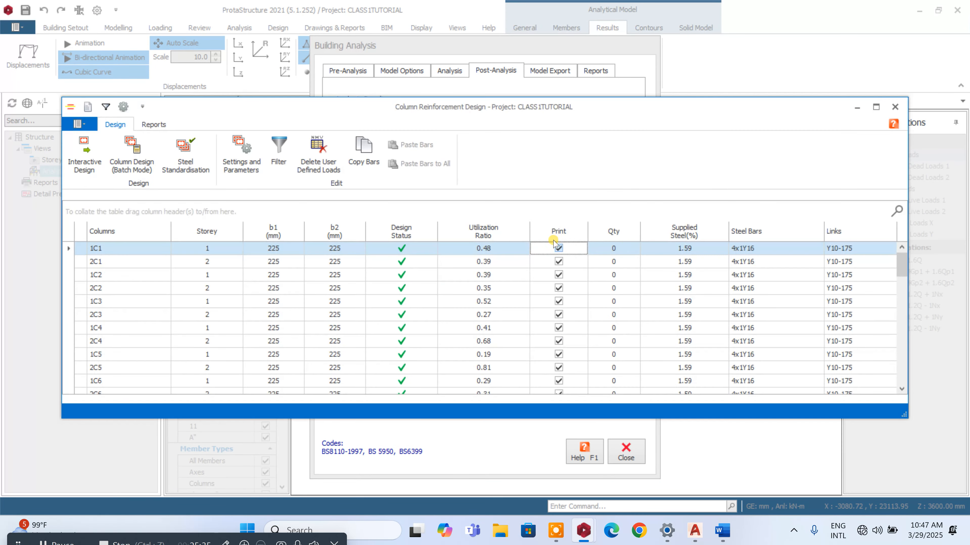
{"action": "left_click", "coordinate": [876, 105]}
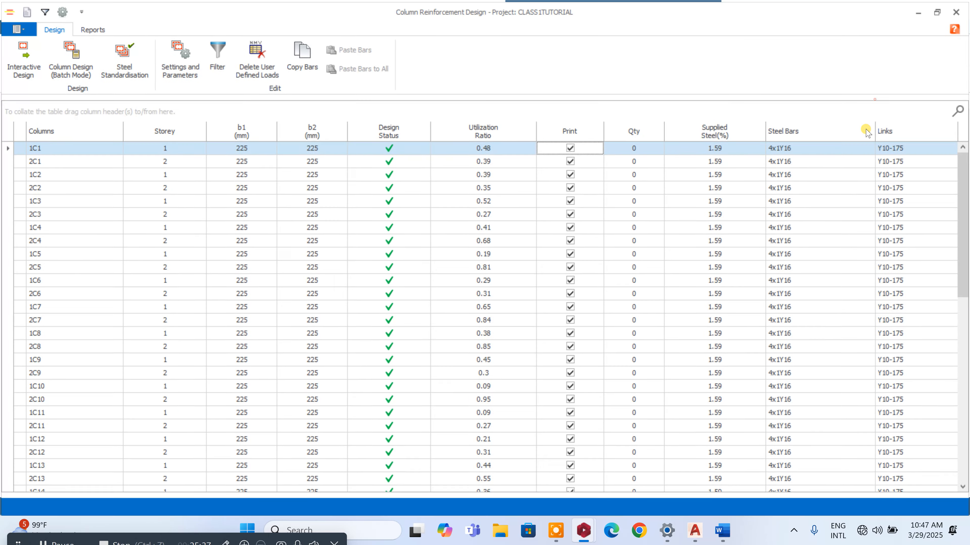
{"action": "scroll", "coordinate": [741, 264], "scroll_direction": "down", "scroll_amount": 10}
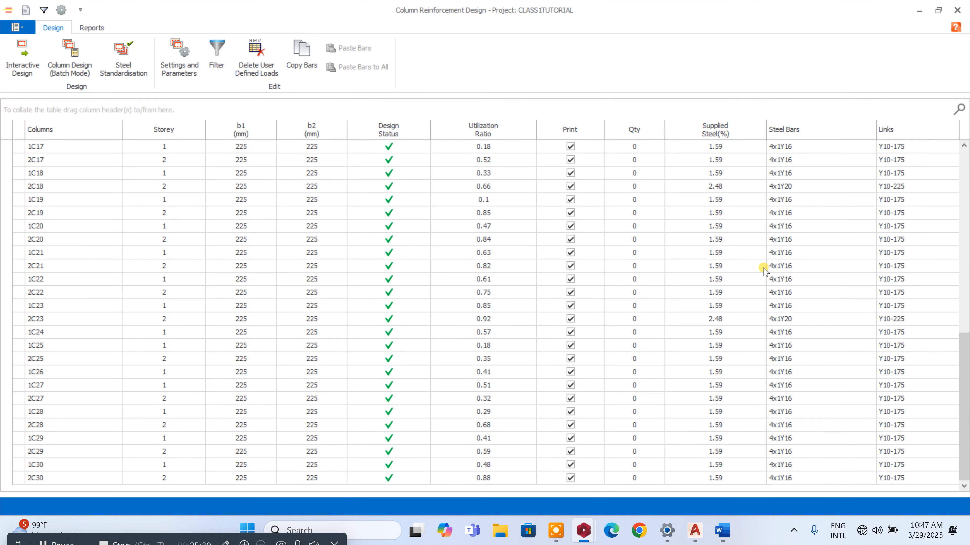
{"action": "scroll", "coordinate": [765, 269], "scroll_direction": "up", "scroll_amount": 10}
{"action": "scroll", "coordinate": [764, 269], "scroll_direction": "down", "scroll_amount": 10}
{"action": "scroll", "coordinate": [774, 246], "scroll_direction": "up", "scroll_amount": 7}
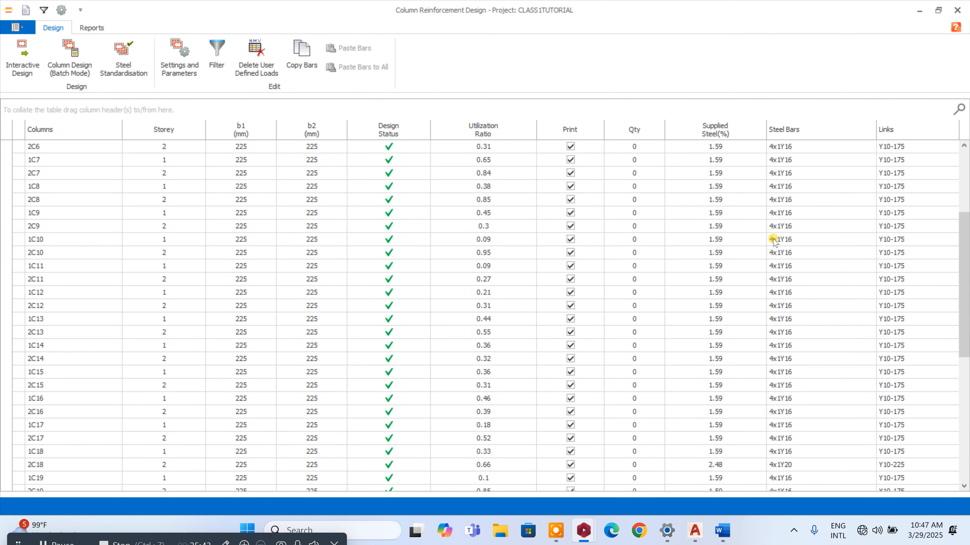
{"action": "scroll", "coordinate": [774, 247], "scroll_direction": "up", "scroll_amount": 4}
{"action": "scroll", "coordinate": [771, 245], "scroll_direction": "down", "scroll_amount": 10}
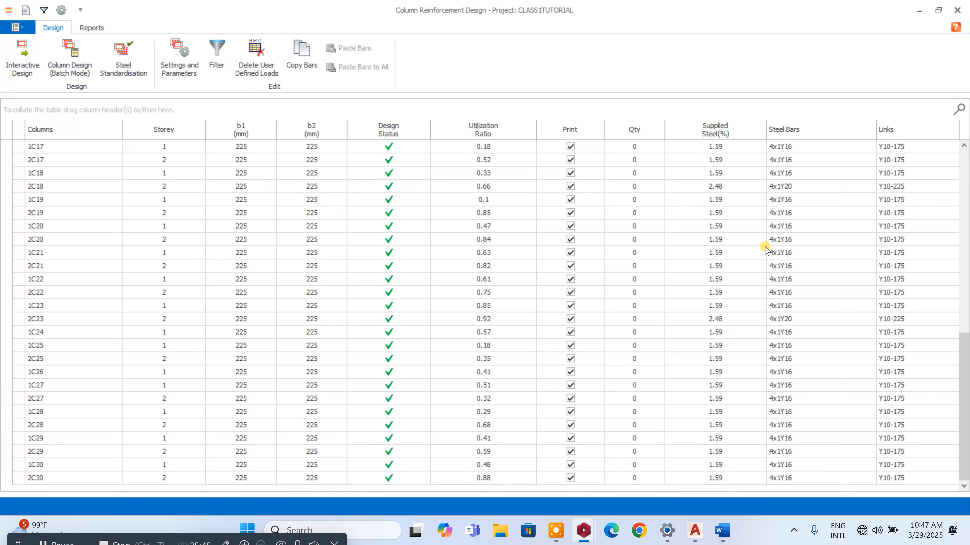
{"action": "scroll", "coordinate": [782, 461], "scroll_direction": "up", "scroll_amount": 8}
{"action": "scroll", "coordinate": [757, 92], "scroll_direction": "down", "scroll_amount": 1}
{"action": "scroll", "coordinate": [743, 270], "scroll_direction": "down", "scroll_amount": 4}
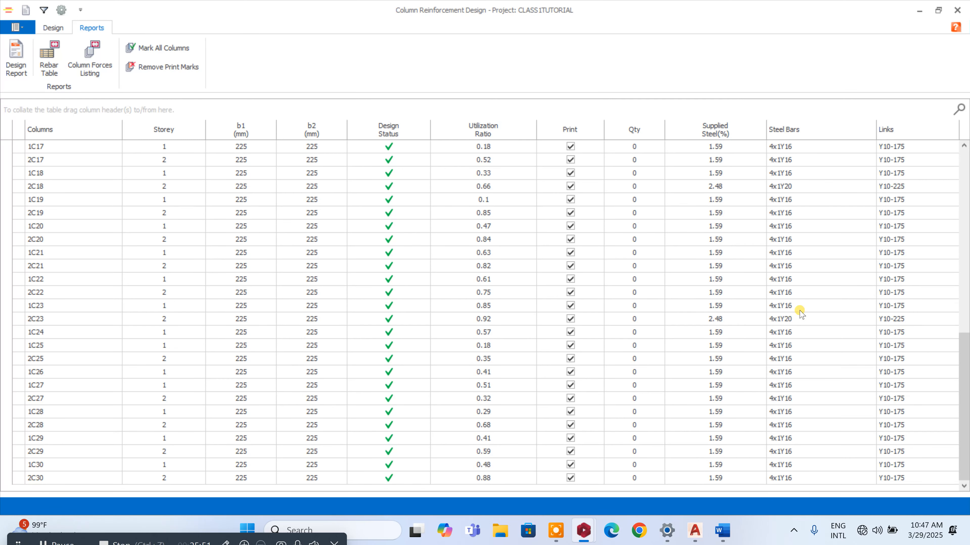
{"action": "scroll", "coordinate": [777, 237], "scroll_direction": "up", "scroll_amount": 6}
{"action": "scroll", "coordinate": [777, 236], "scroll_direction": "up", "scroll_amount": 1}
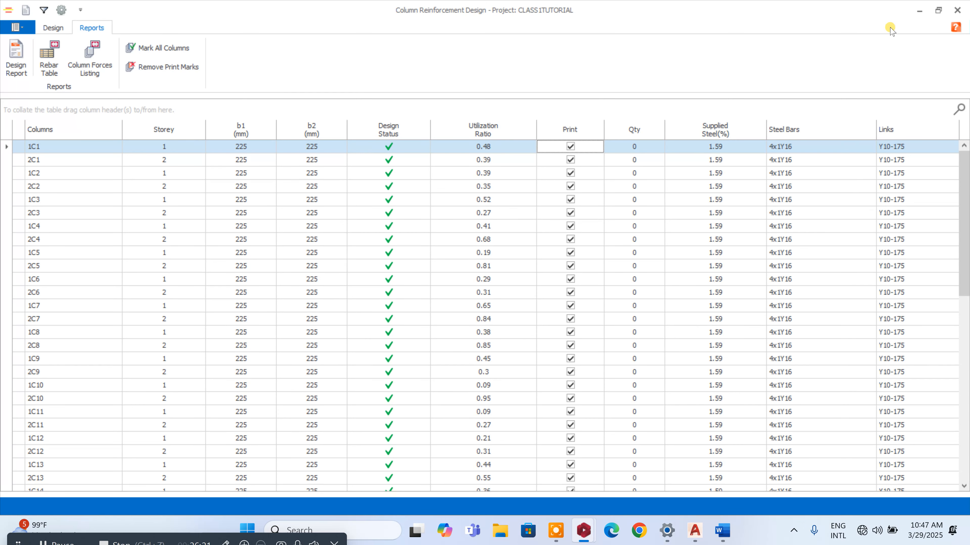
{"action": "left_click", "coordinate": [957, 10]}
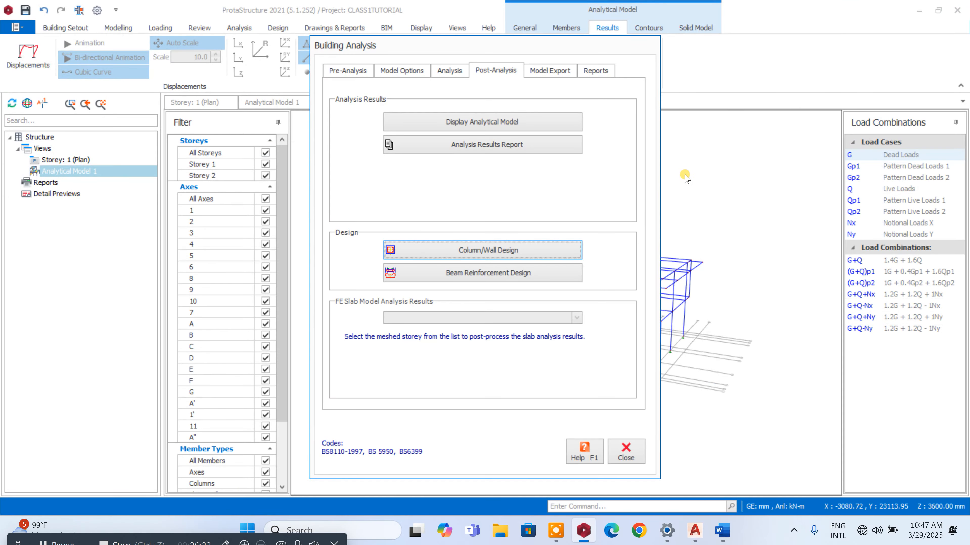
- Review design status and utilization ratios in the beam reinforcement design table, and close the building analysis and analytical model view
{"action": "left_click", "coordinate": [536, 274]}
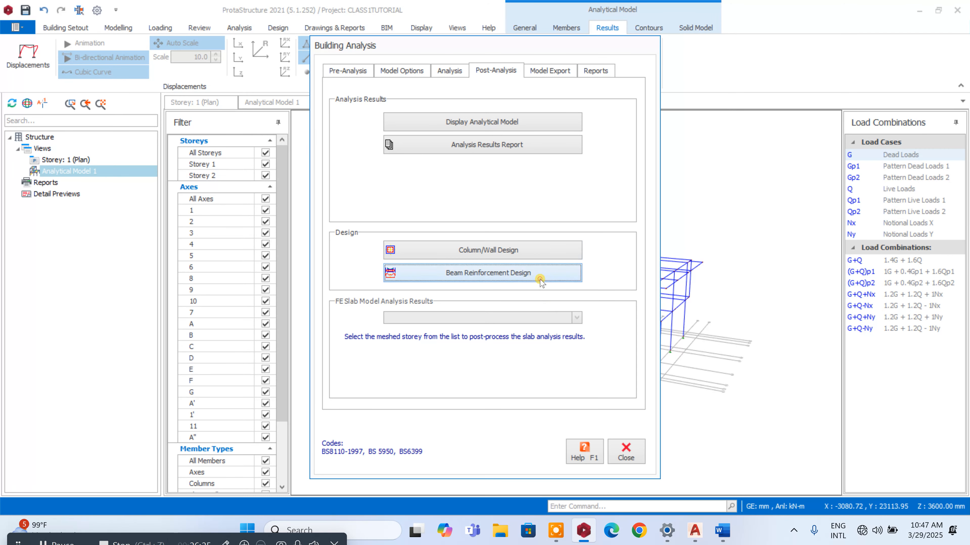
{"action": "scroll", "coordinate": [539, 267], "scroll_direction": "down", "scroll_amount": 5}
{"action": "scroll", "coordinate": [547, 228], "scroll_direction": "down", "scroll_amount": 3}
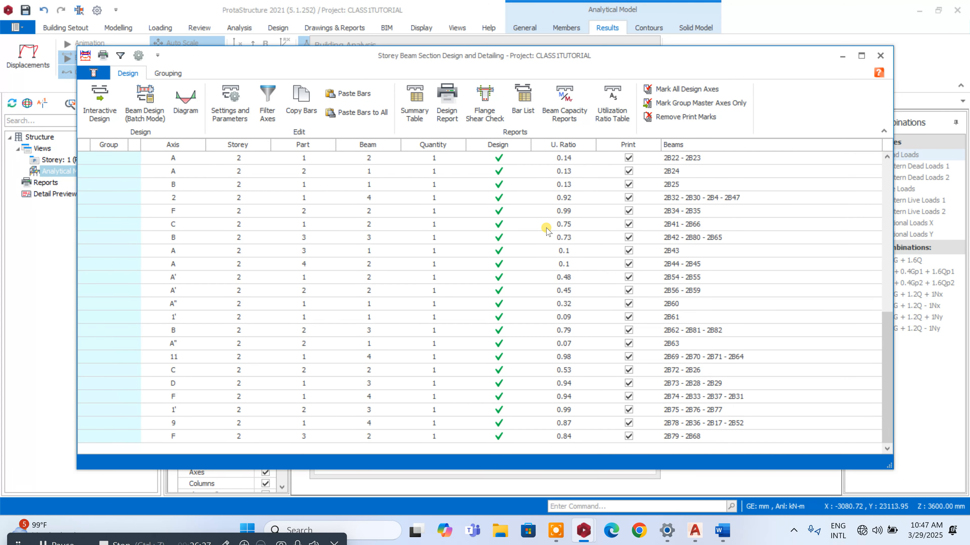
{"action": "scroll", "coordinate": [559, 252], "scroll_direction": "up", "scroll_amount": 9}
{"action": "scroll", "coordinate": [559, 225], "scroll_direction": "down", "scroll_amount": 6}
{"action": "scroll", "coordinate": [560, 226], "scroll_direction": "down", "scroll_amount": 3}
{"action": "left_click", "coordinate": [885, 57]}
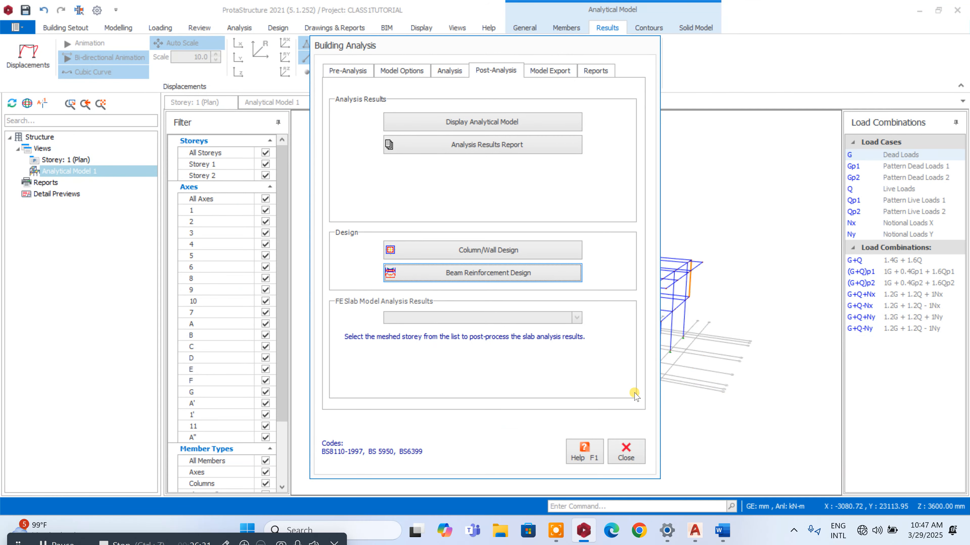
{"action": "left_click", "coordinate": [623, 449]}
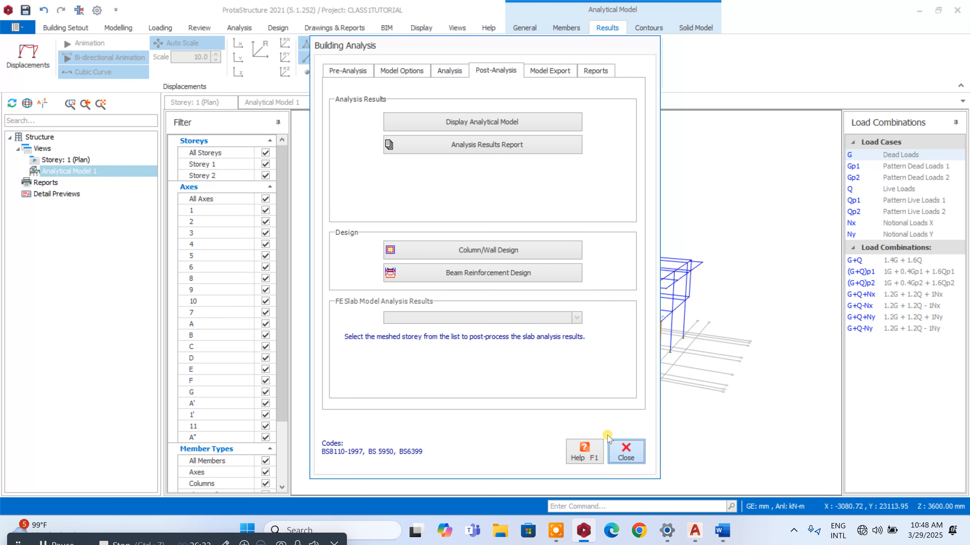
{"action": "left_click", "coordinate": [310, 102]}
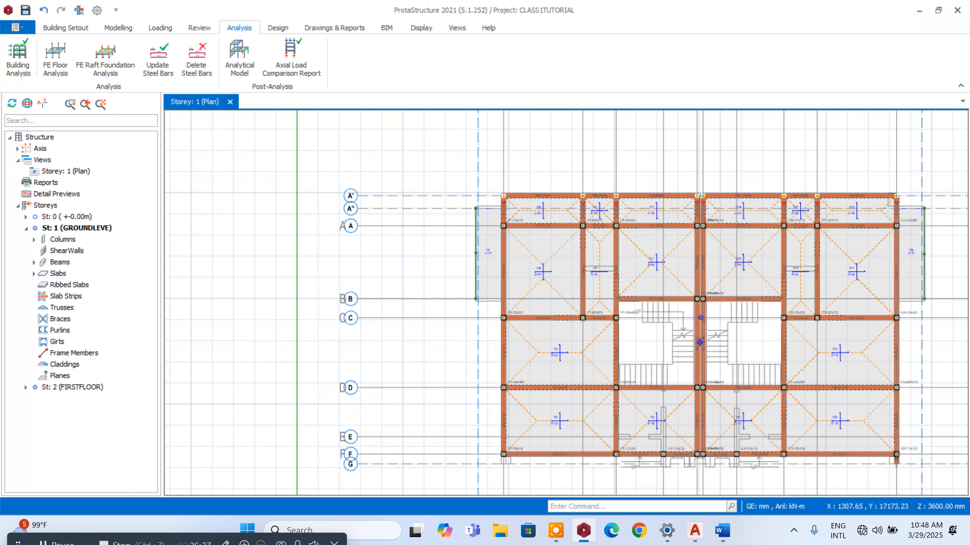
- Select a beam and a column on the ground-level plan to review the design status of all storey 1 beams and columns
{"action": "scroll", "coordinate": [405, 460], "scroll_direction": "up", "scroll_amount": 6}
{"action": "left_click", "coordinate": [550, 264]}
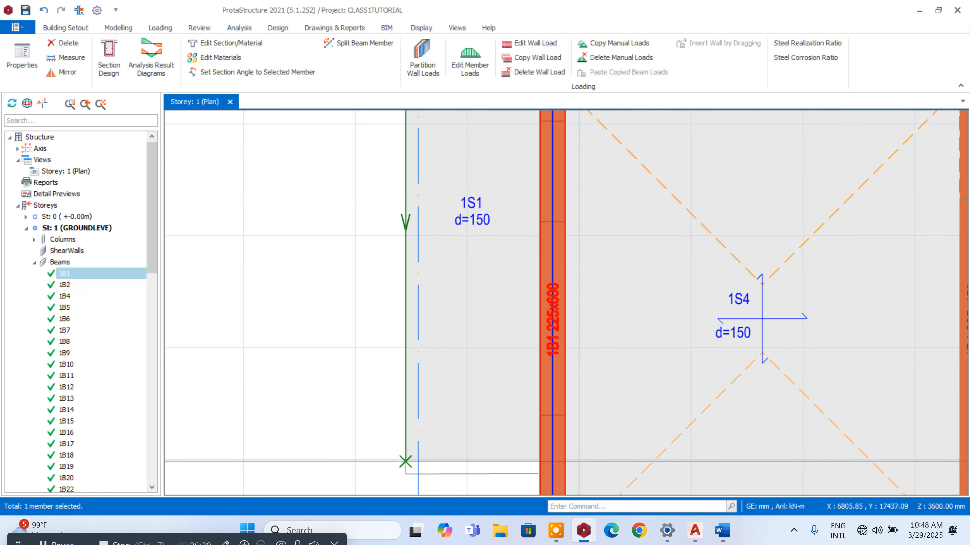
{"action": "left_click_drag", "start_coordinate": [156, 165], "coordinate": [149, 386]}
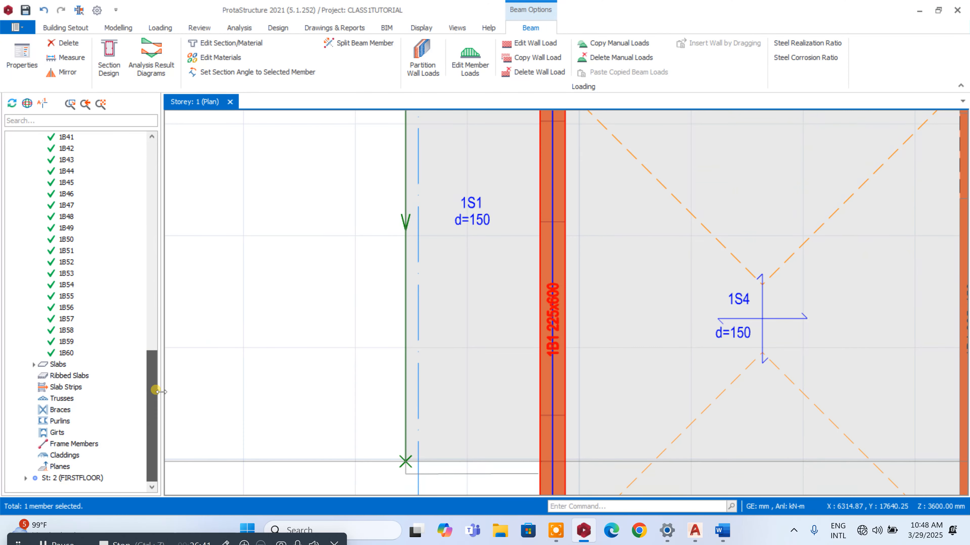
{"action": "scroll", "coordinate": [579, 343], "scroll_direction": "down", "scroll_amount": 3}
{"action": "scroll", "coordinate": [579, 343], "scroll_direction": "up", "scroll_amount": 3}
{"action": "left_click", "coordinate": [579, 343]}
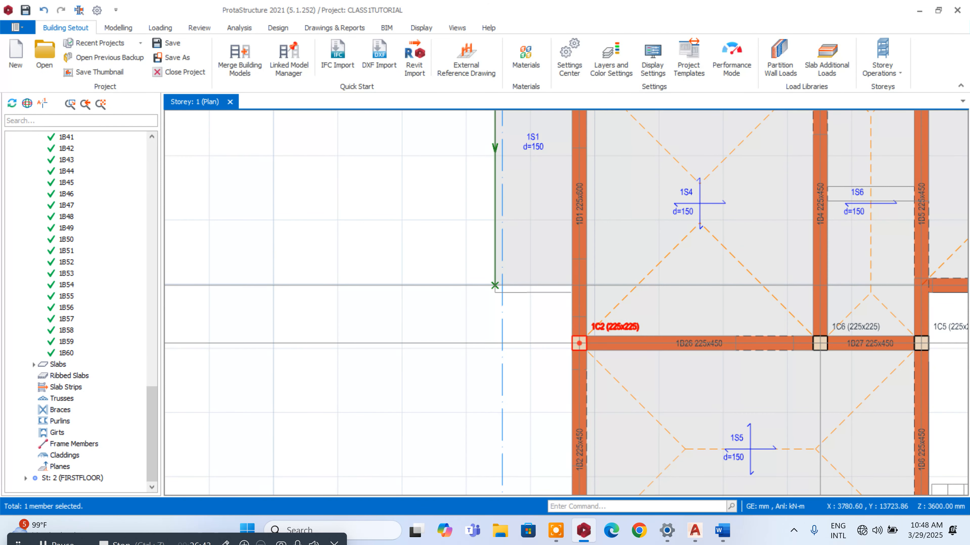
{"action": "scroll", "coordinate": [108, 298], "scroll_direction": "up", "scroll_amount": 15}
{"action": "left_click_drag", "start_coordinate": [128, 215], "coordinate": [144, 175]}
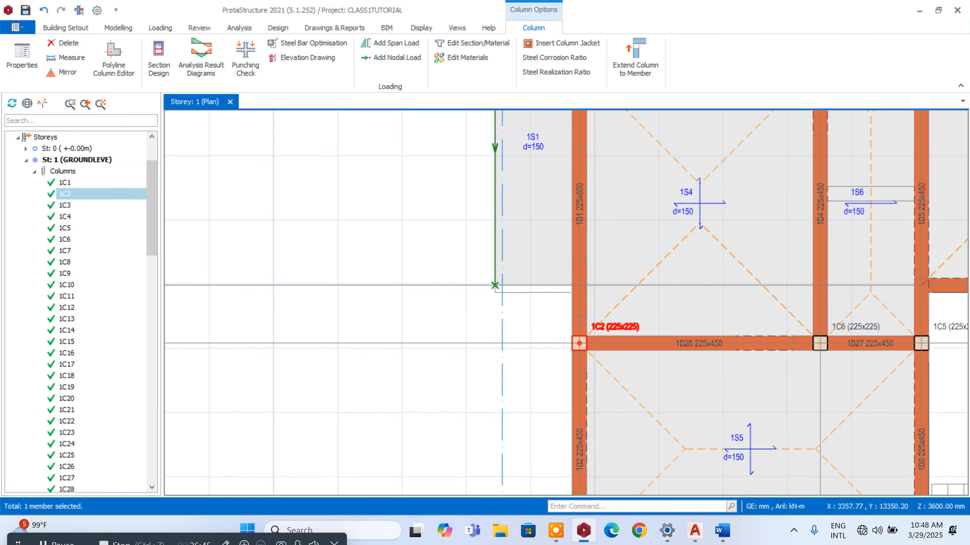
{"action": "scroll", "coordinate": [402, 208], "scroll_direction": "down", "scroll_amount": 8}
- Open the first-floor storey plan and select a beam and a column to review the design status of its beams and columns
{"action": "left_click_drag", "start_coordinate": [152, 209], "coordinate": [139, 459]}
{"action": "left_click", "coordinate": [96, 477]}
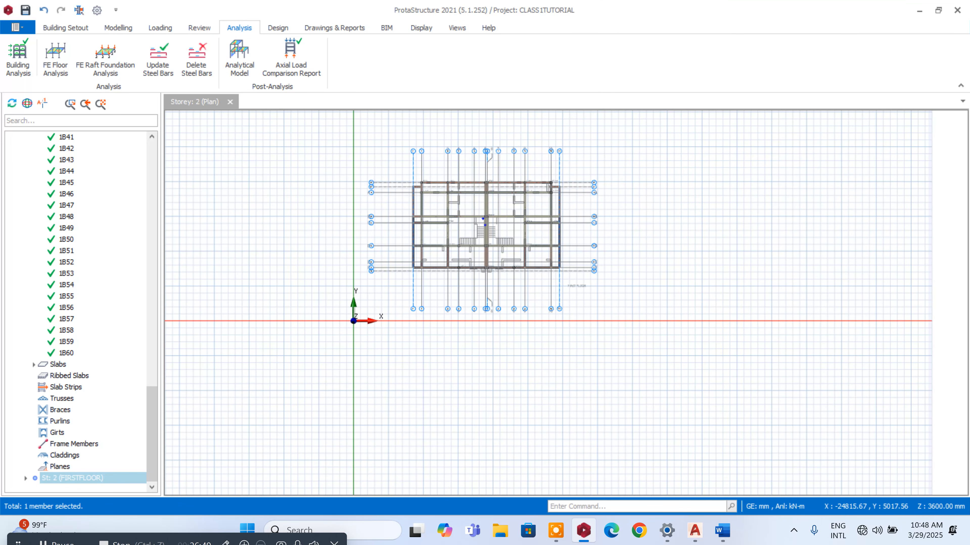
{"action": "scroll", "coordinate": [430, 248], "scroll_direction": "up", "scroll_amount": 5}
{"action": "left_click", "coordinate": [340, 172]}
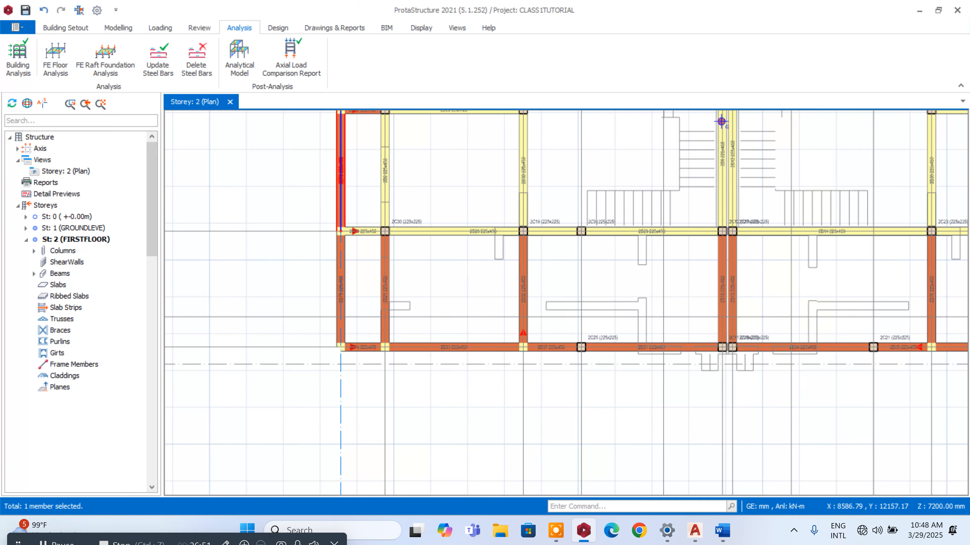
{"action": "mouse_move", "coordinate": [152, 233]}
{"action": "left_mouse_down"}
{"action": "mouse_move", "coordinate": [150, 402]}
{"action": "mouse_move", "coordinate": [127, 283]}
{"action": "mouse_move", "coordinate": [152, 229]}
{"action": "left_mouse_up"}
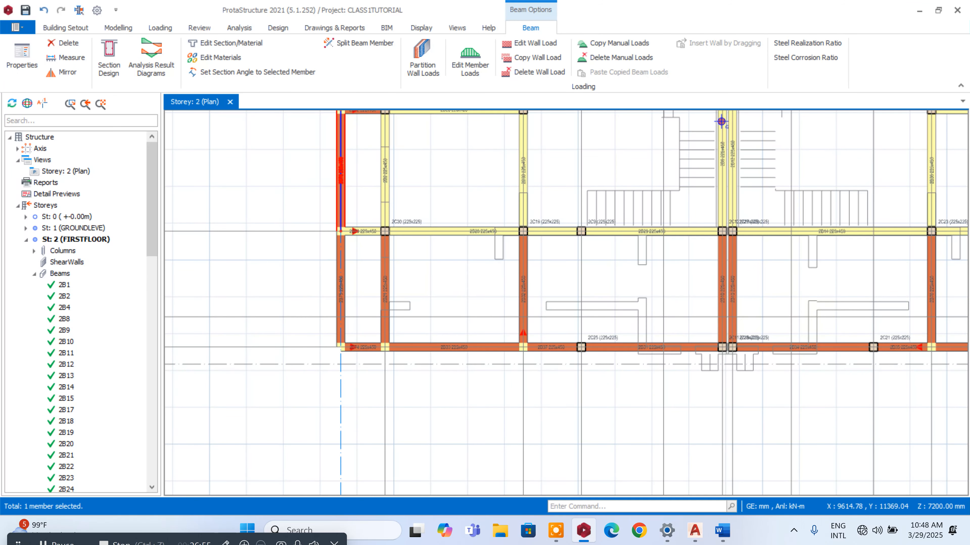
{"action": "left_click", "coordinate": [385, 231]}
{"action": "left_click_drag", "start_coordinate": [157, 185], "coordinate": [168, 202]}
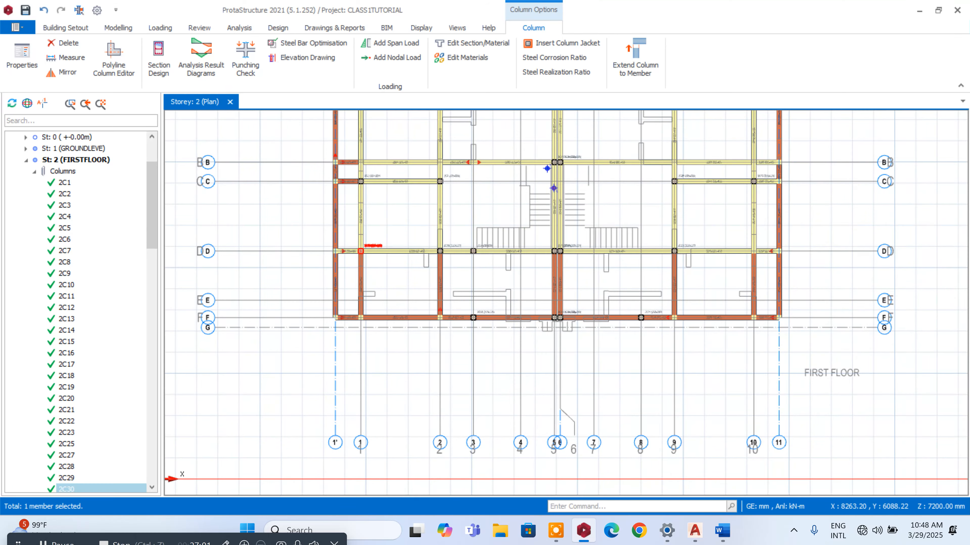
{"action": "scroll", "coordinate": [364, 276], "scroll_direction": "up", "scroll_amount": 4}
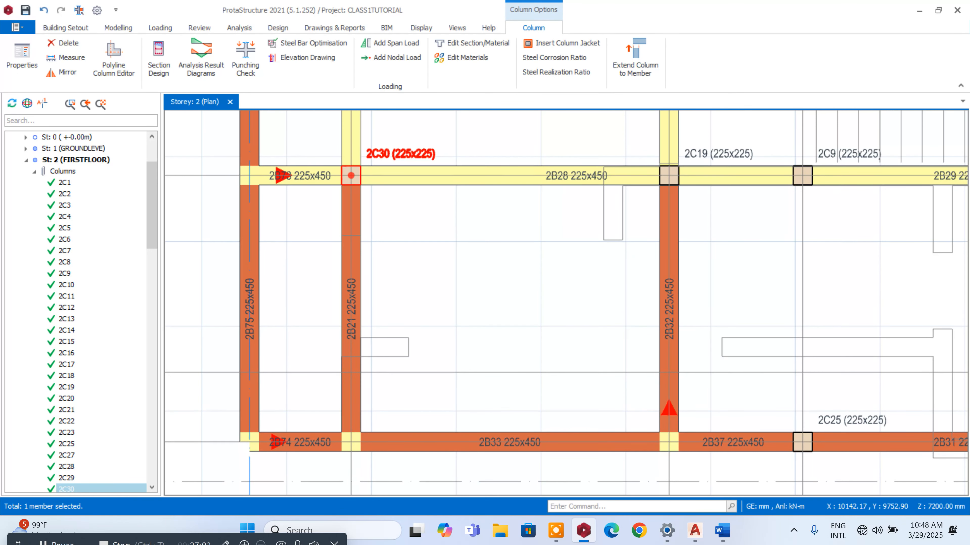